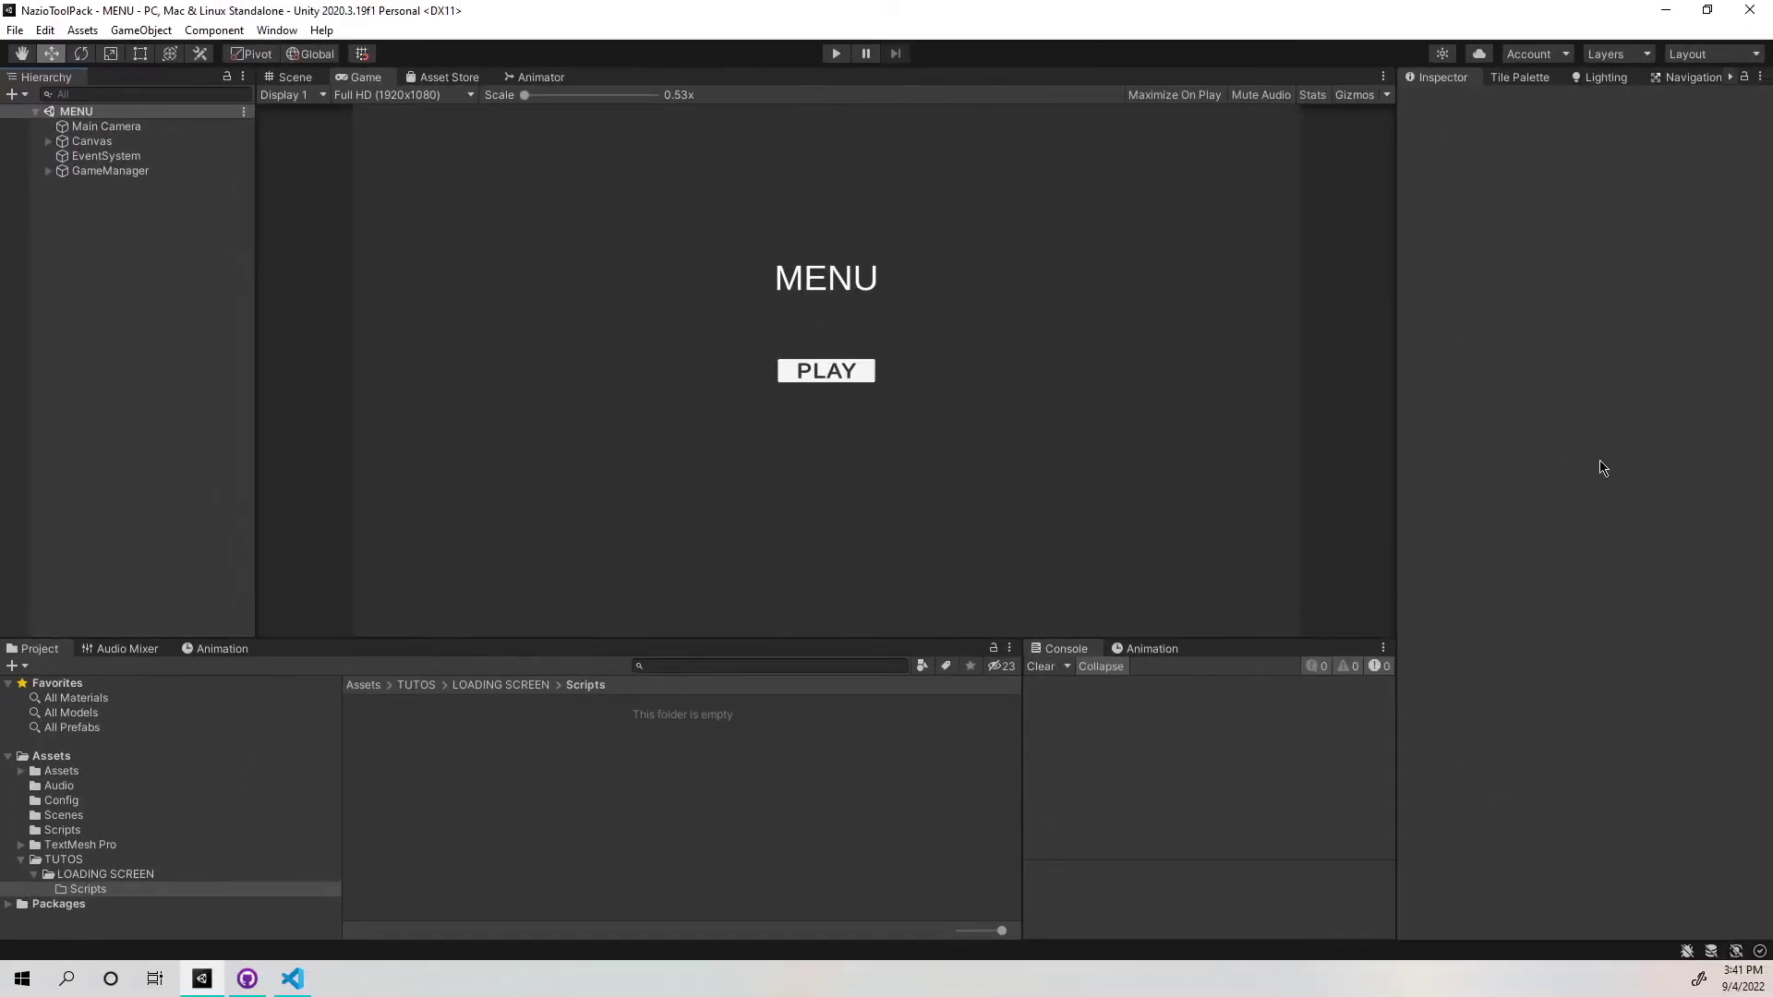
Open the GAME scene to look over its thousands of cubes, then reopen the MENU scene.
click(117, 875)
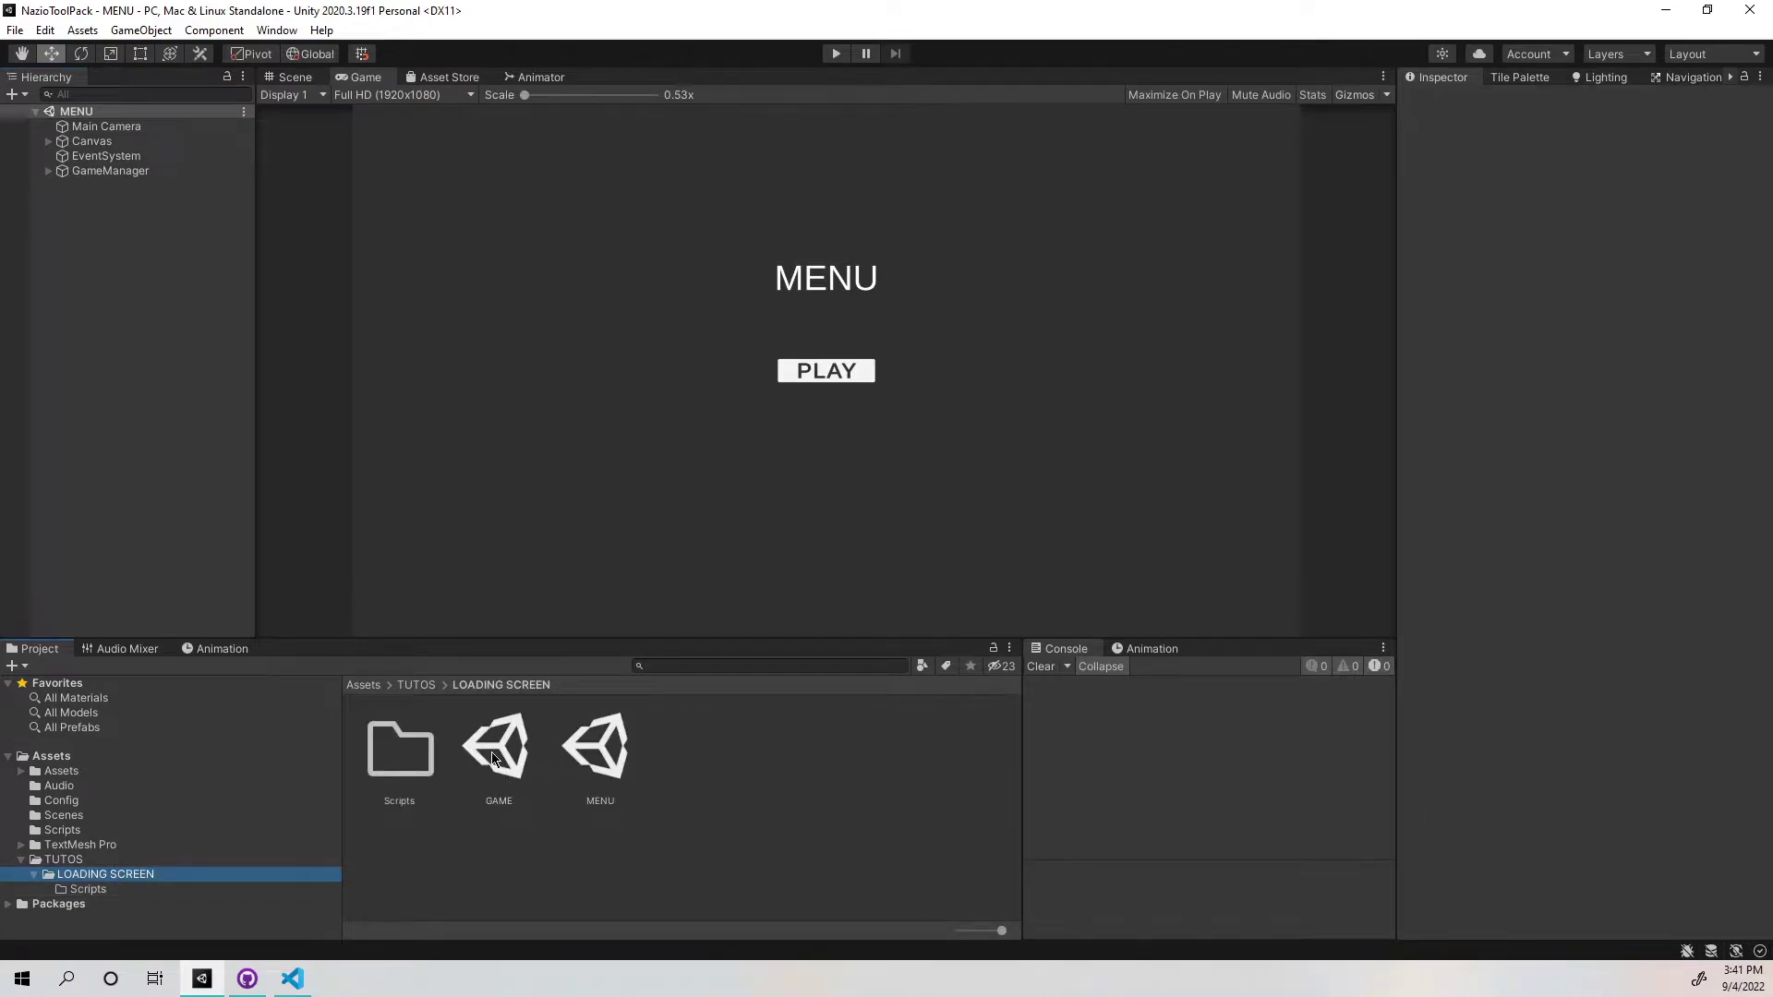
double_click(493, 759)
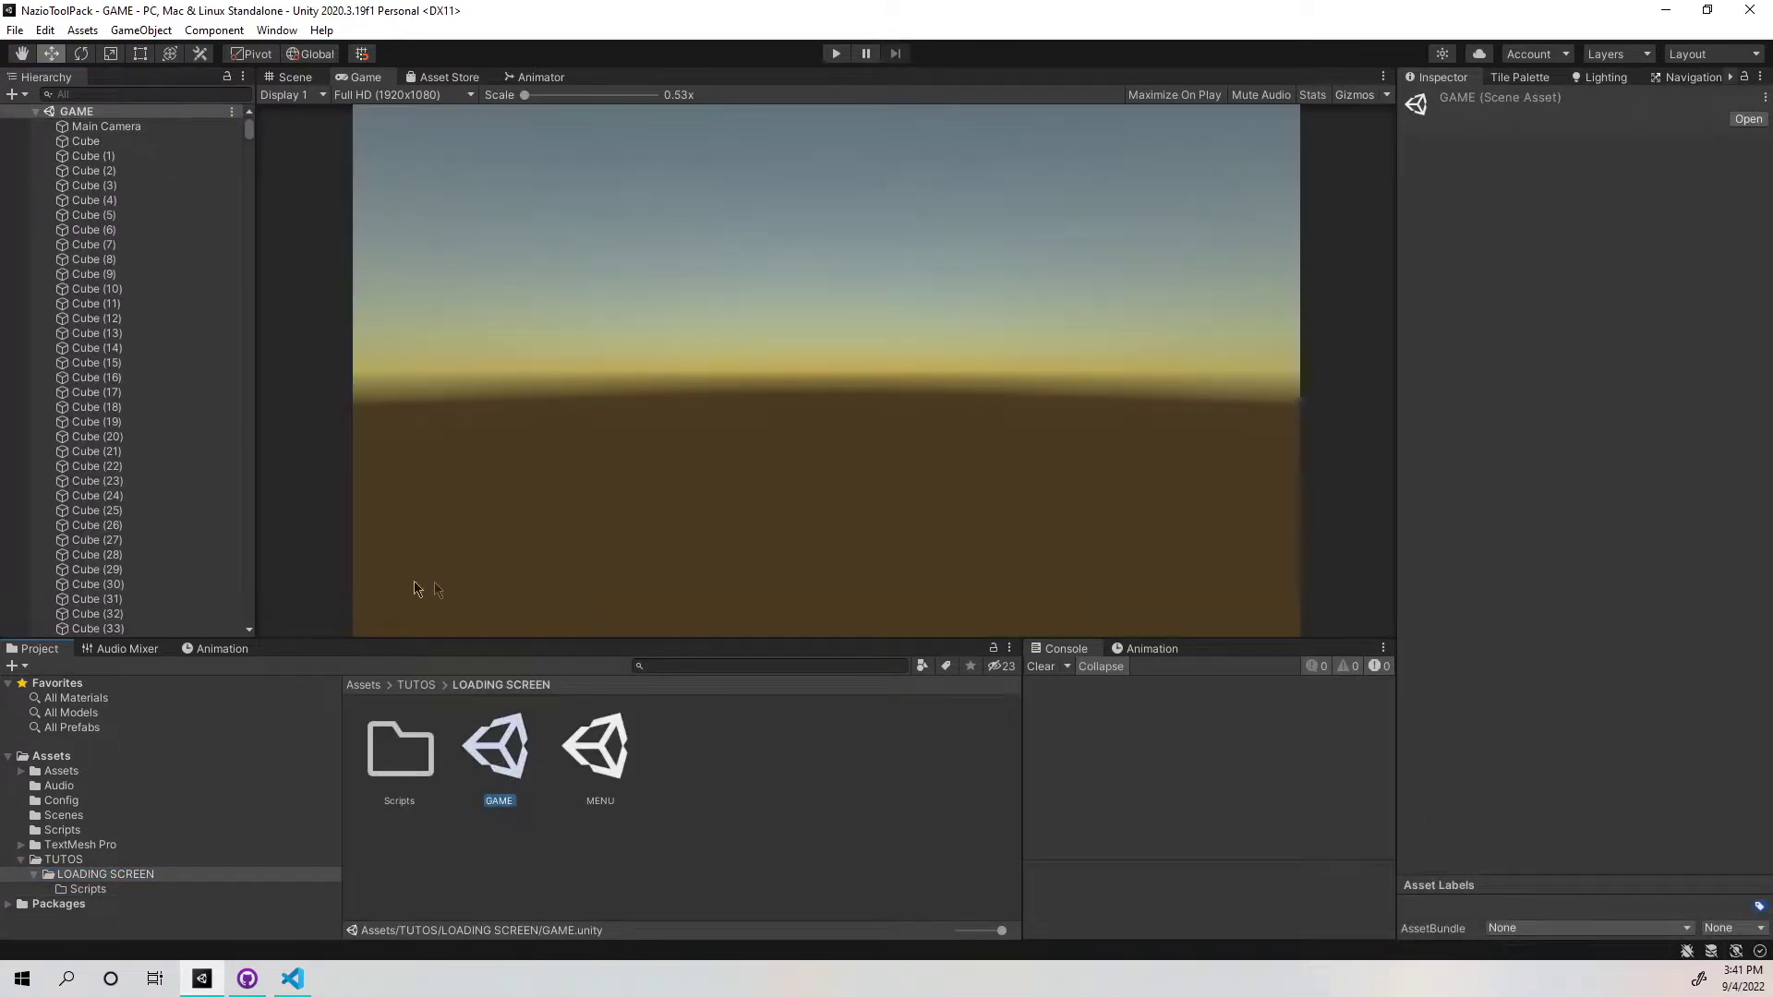
drag(248, 132, 238, 620)
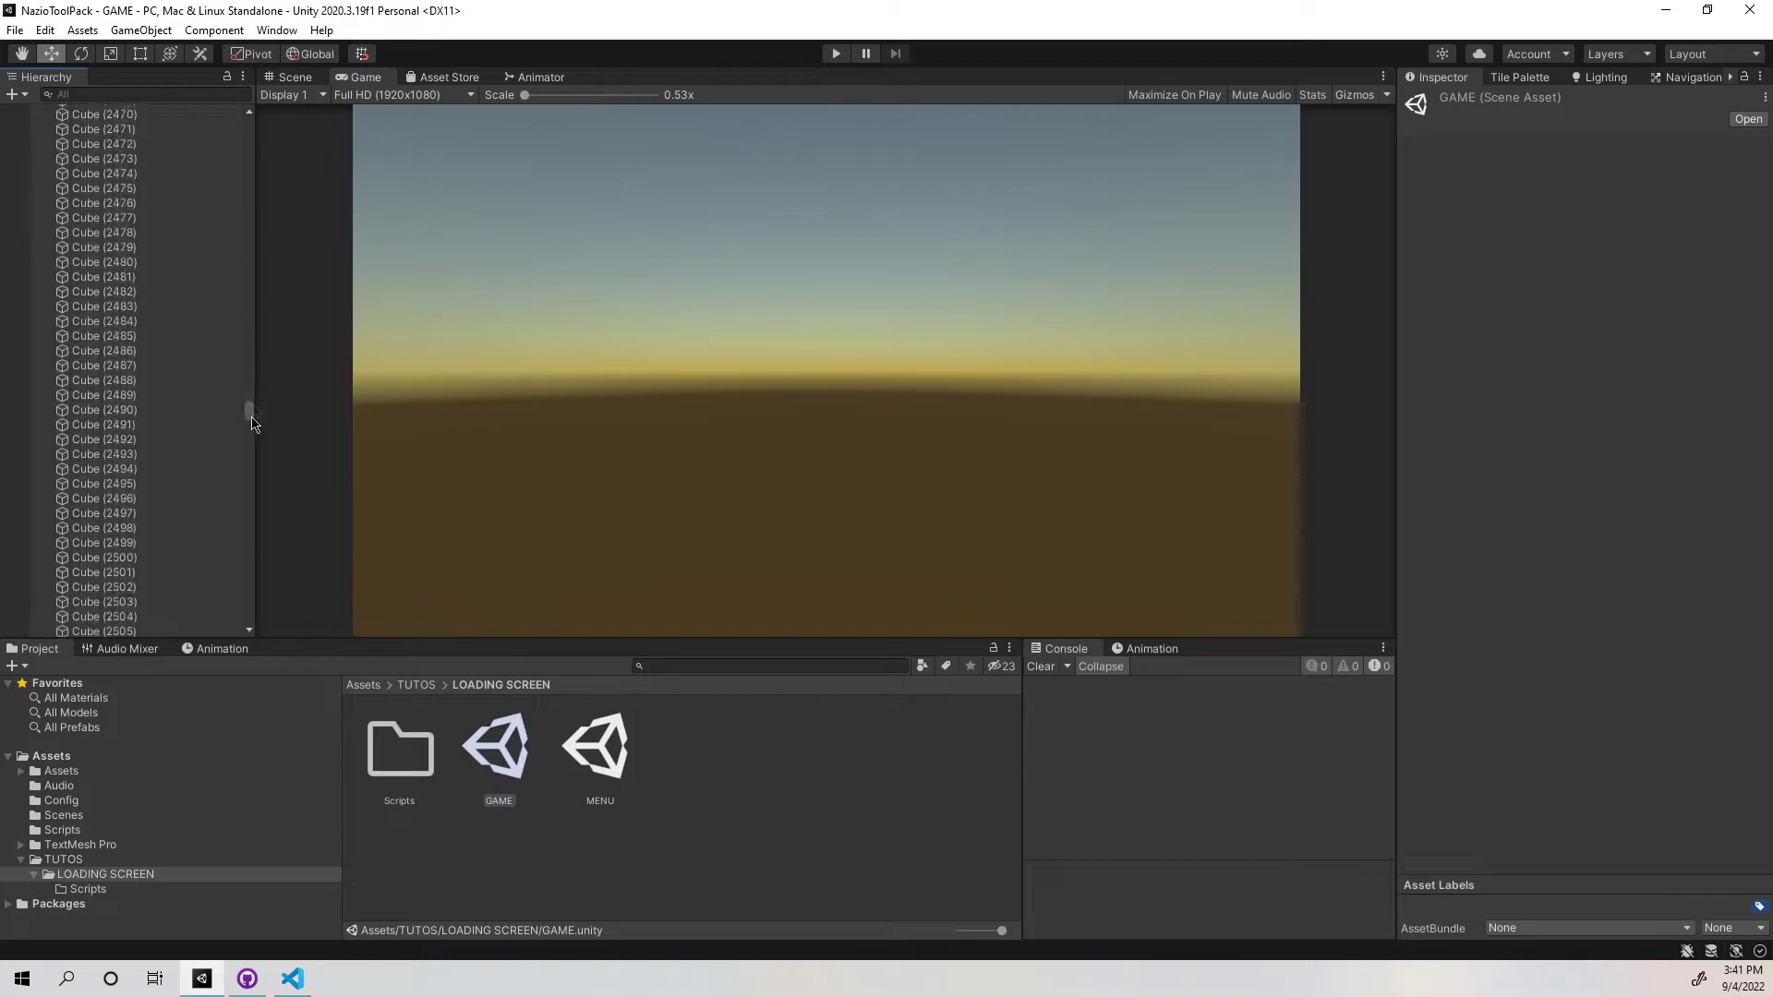
scroll(238, 620, up, 1)
scroll(242, 619, up, 1)
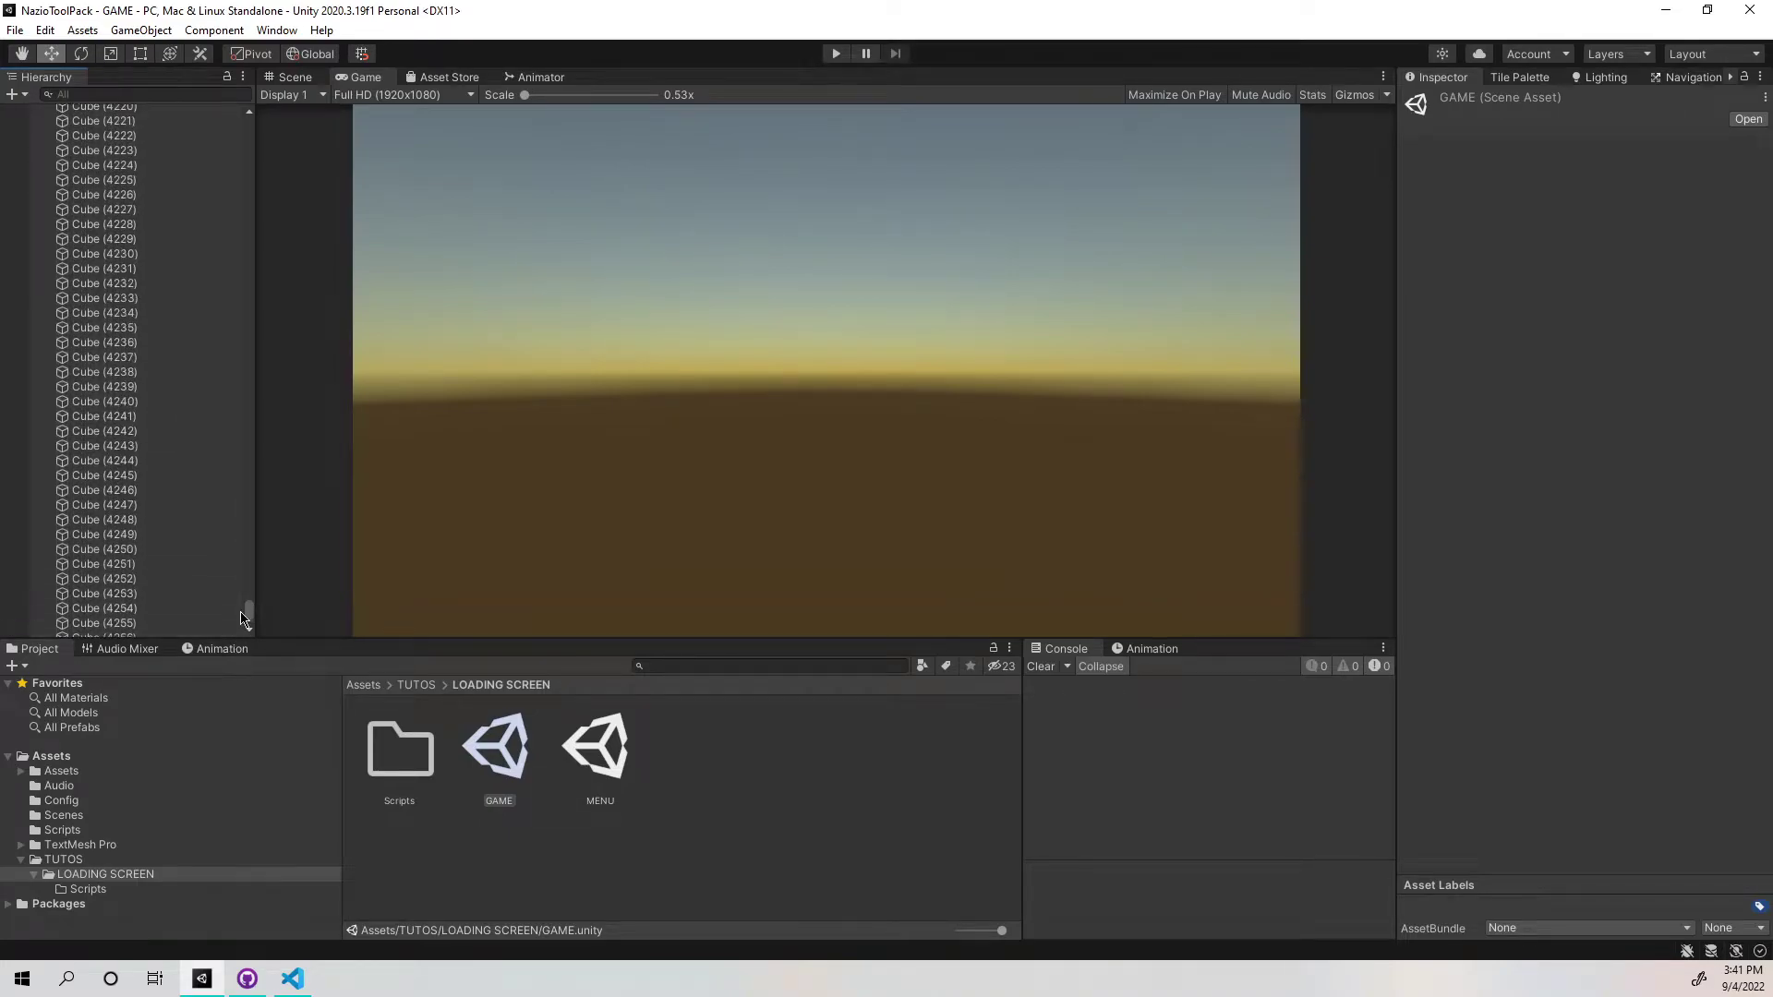
drag(242, 616, 242, 639)
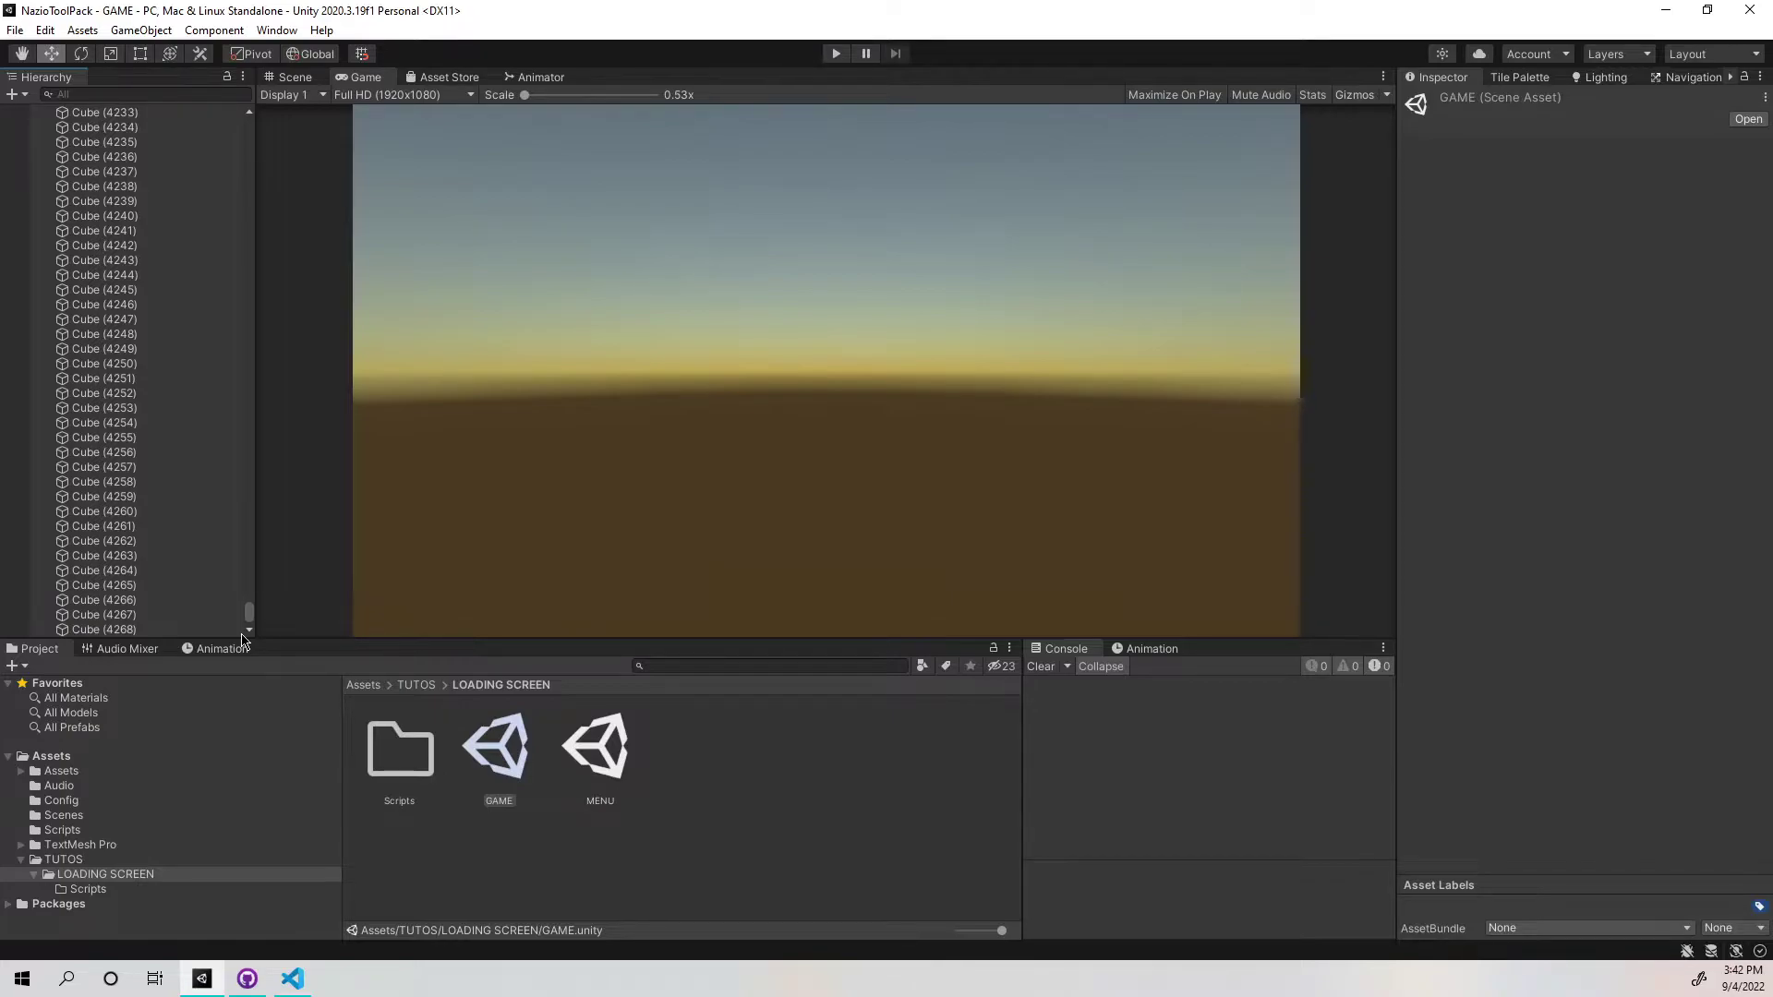
double_click(596, 747)
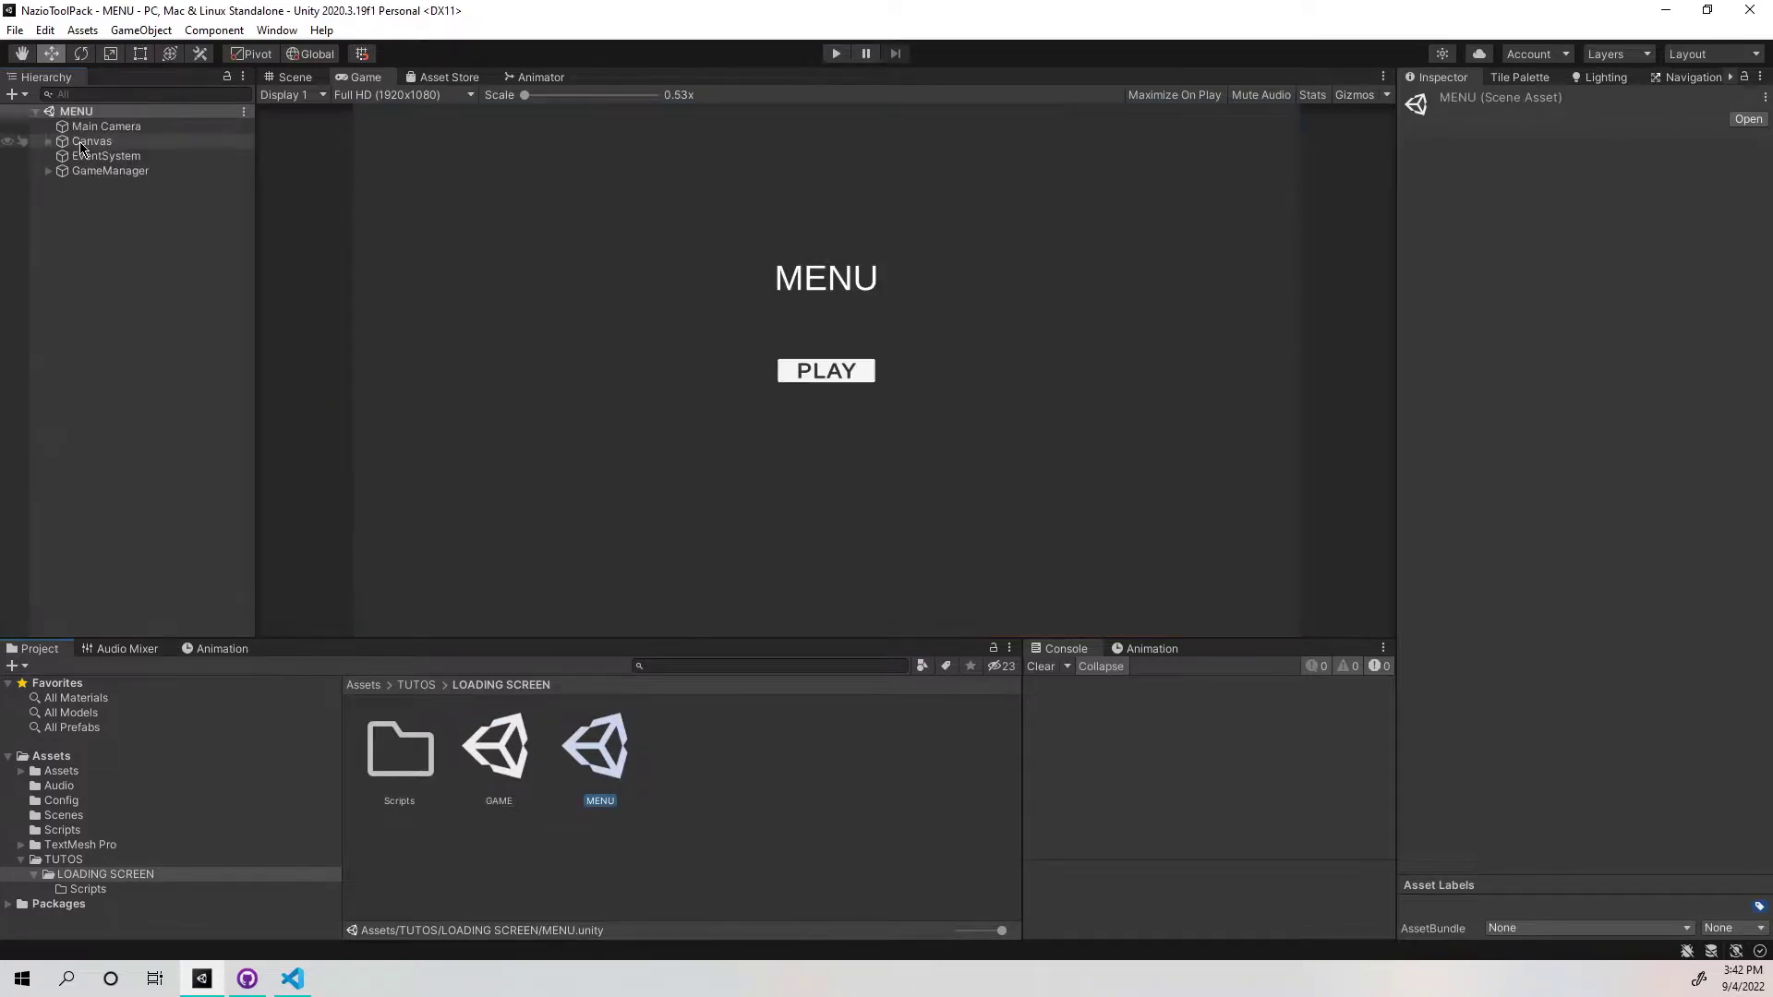
click(91, 140)
click(48, 141)
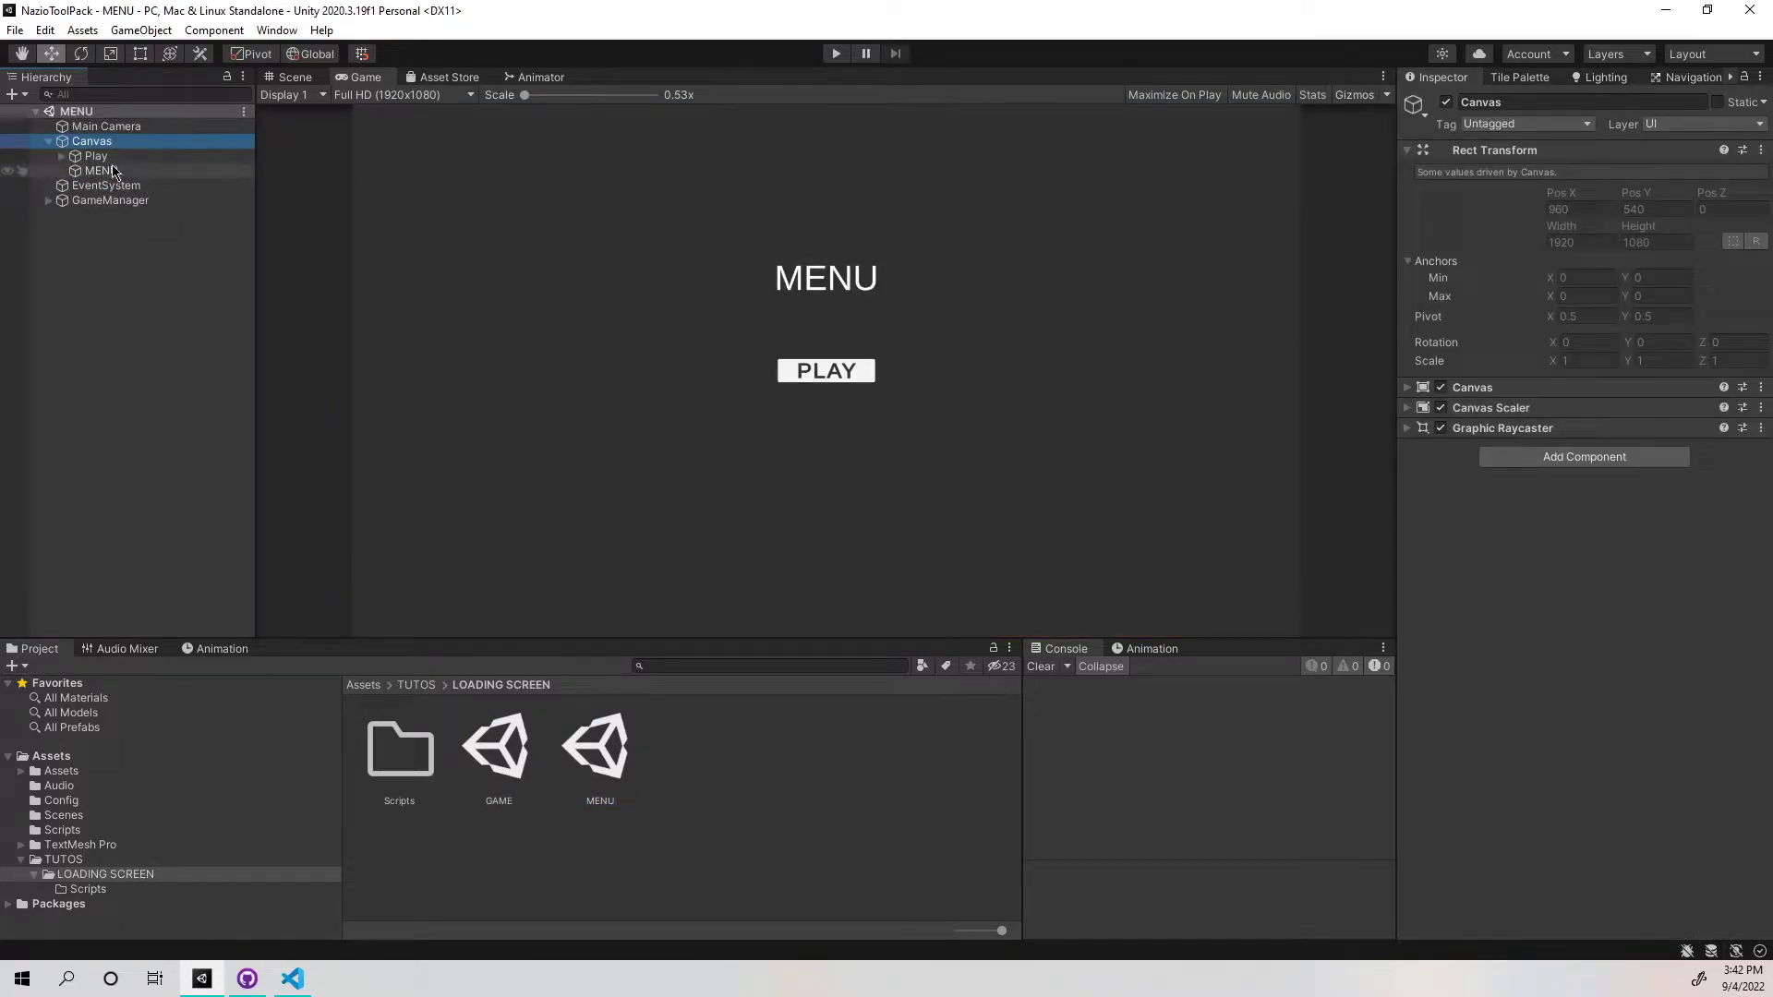
click(100, 170)
click(95, 155)
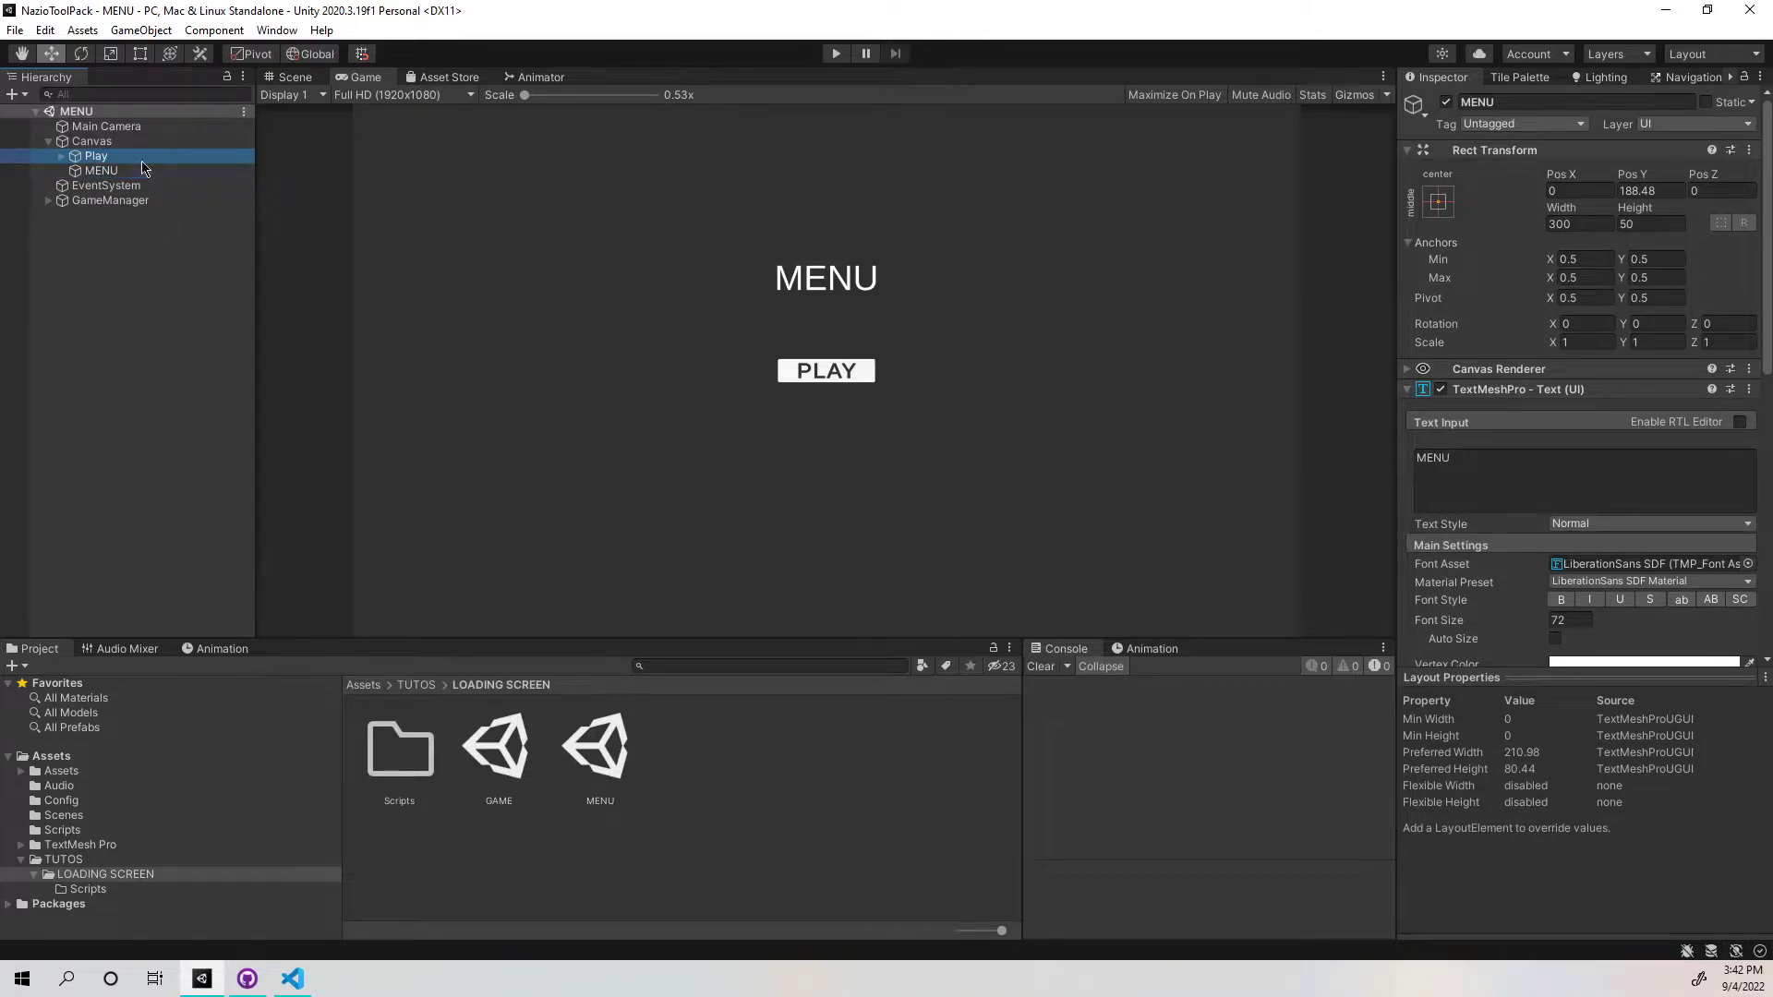
scroll(1622, 334, down, 10)
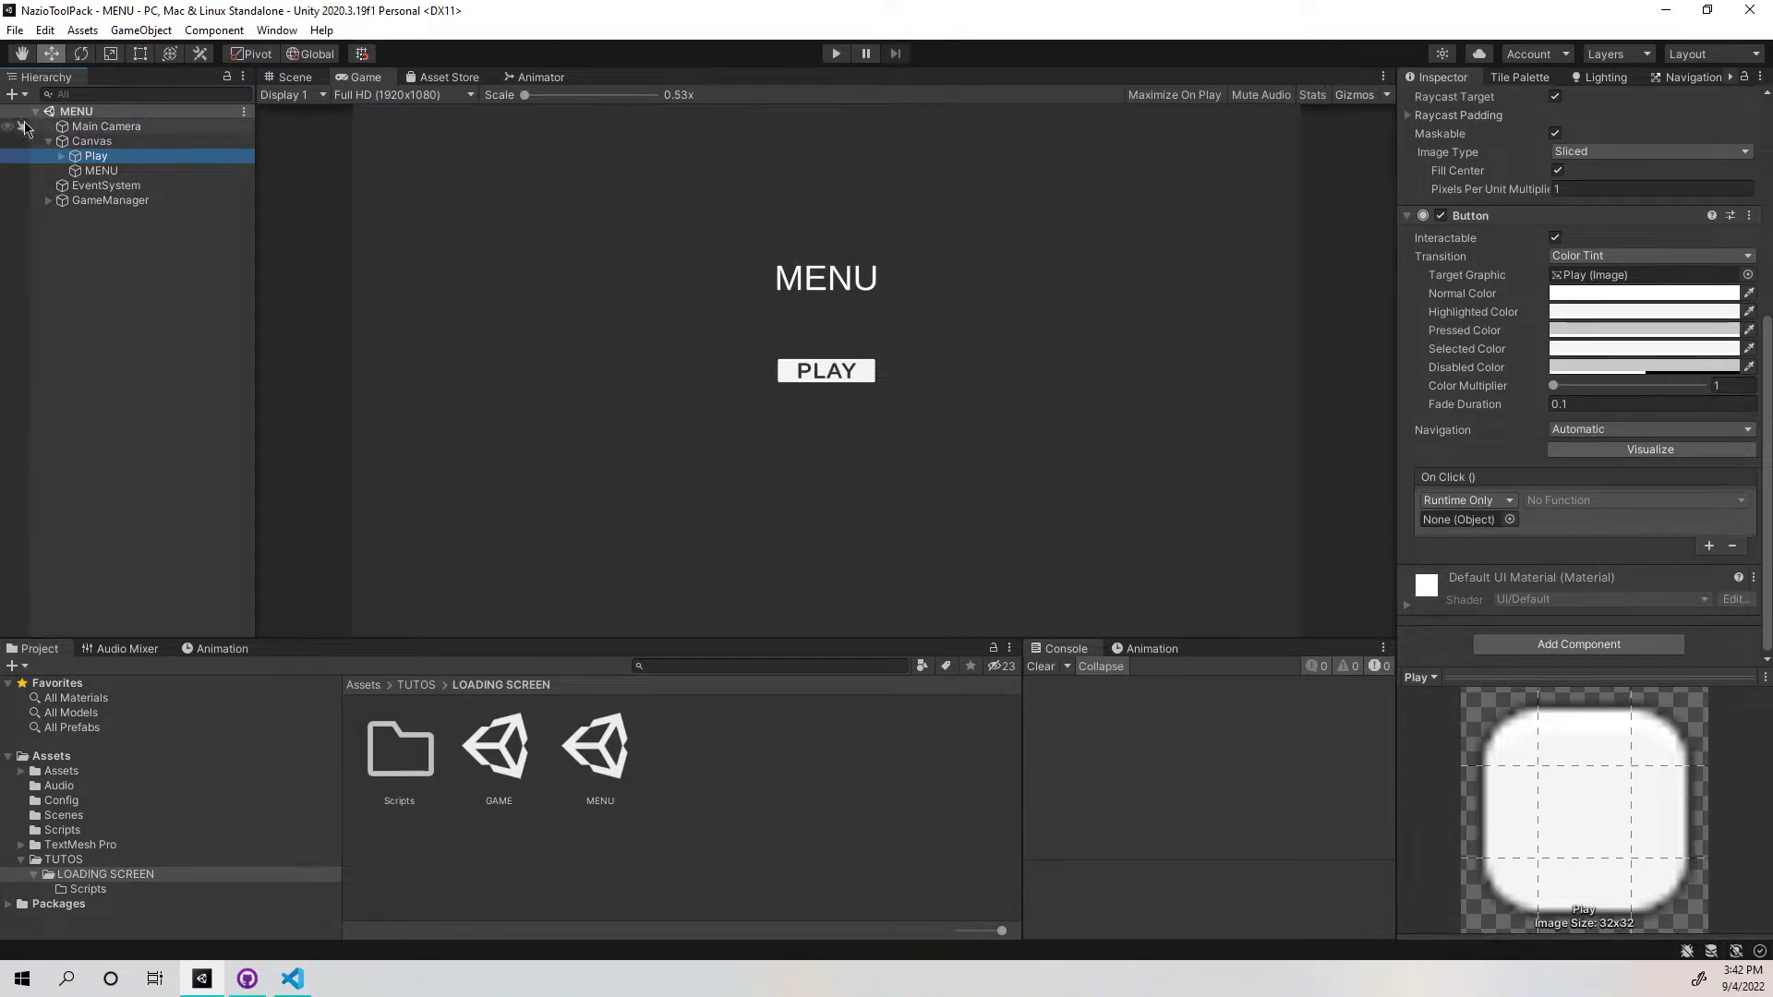
click(49, 140)
click(105, 175)
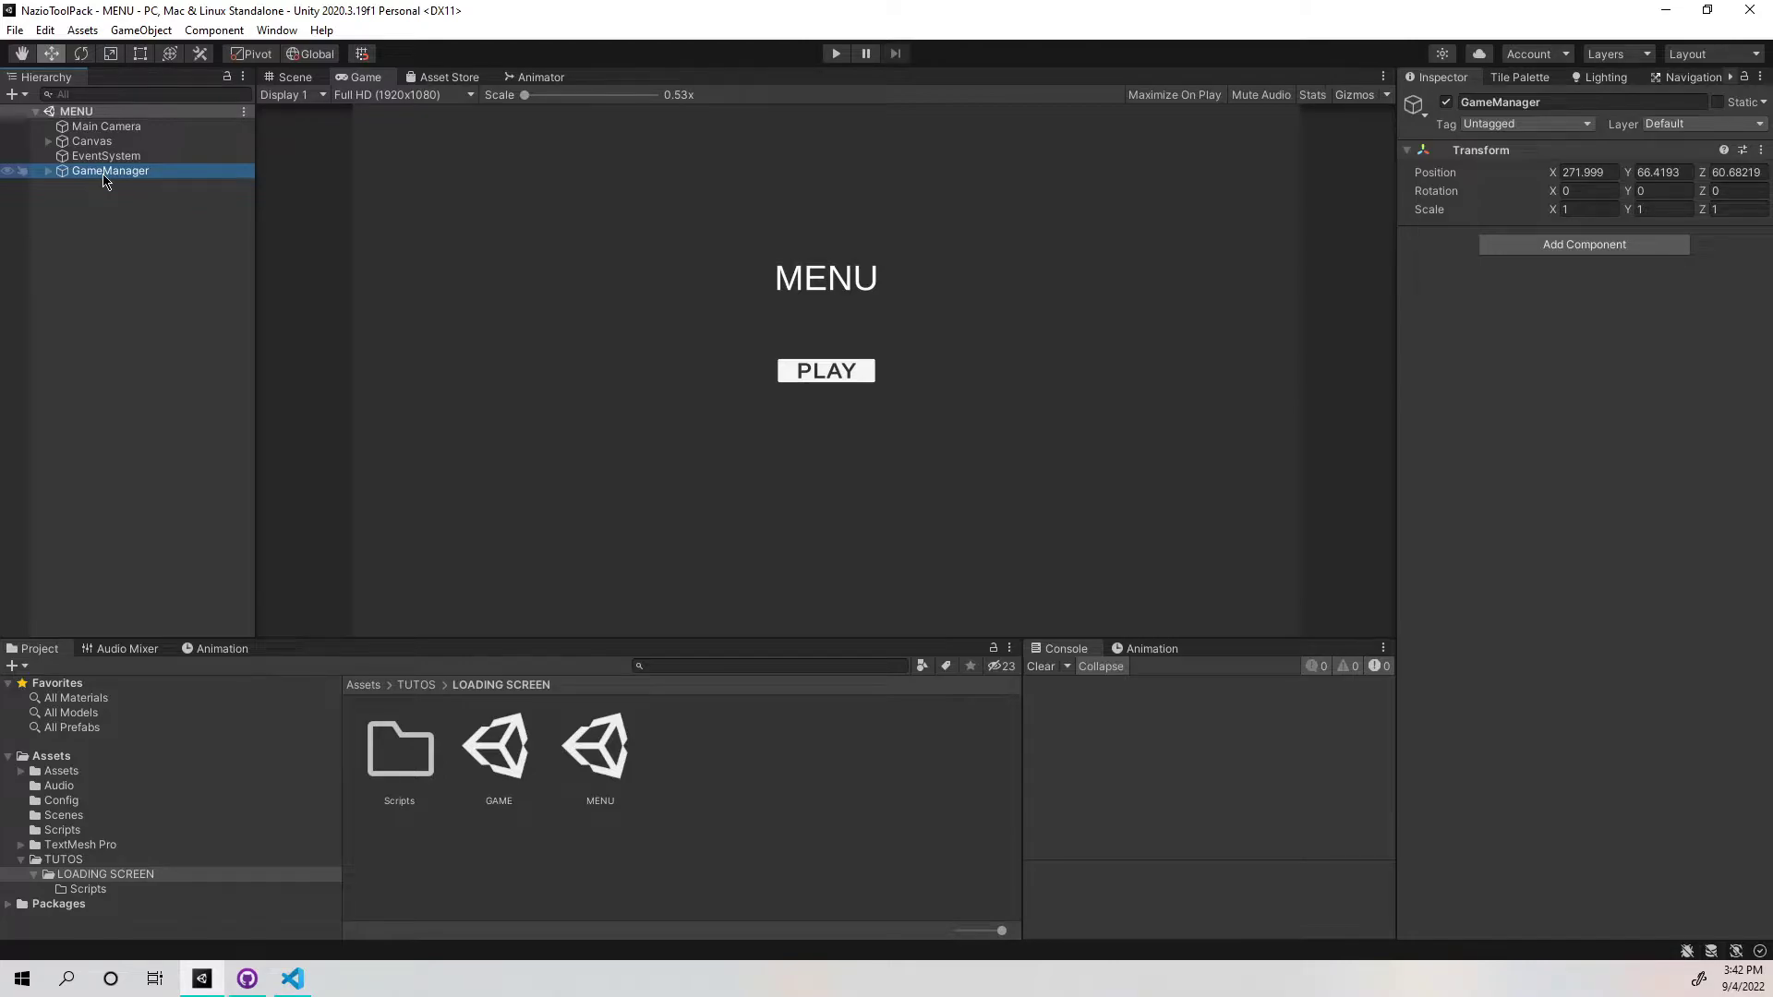
Turn on the GameManager's Loading Screen canvas overlay, noting its Sort Order of 99.
click(48, 171)
click(155, 192)
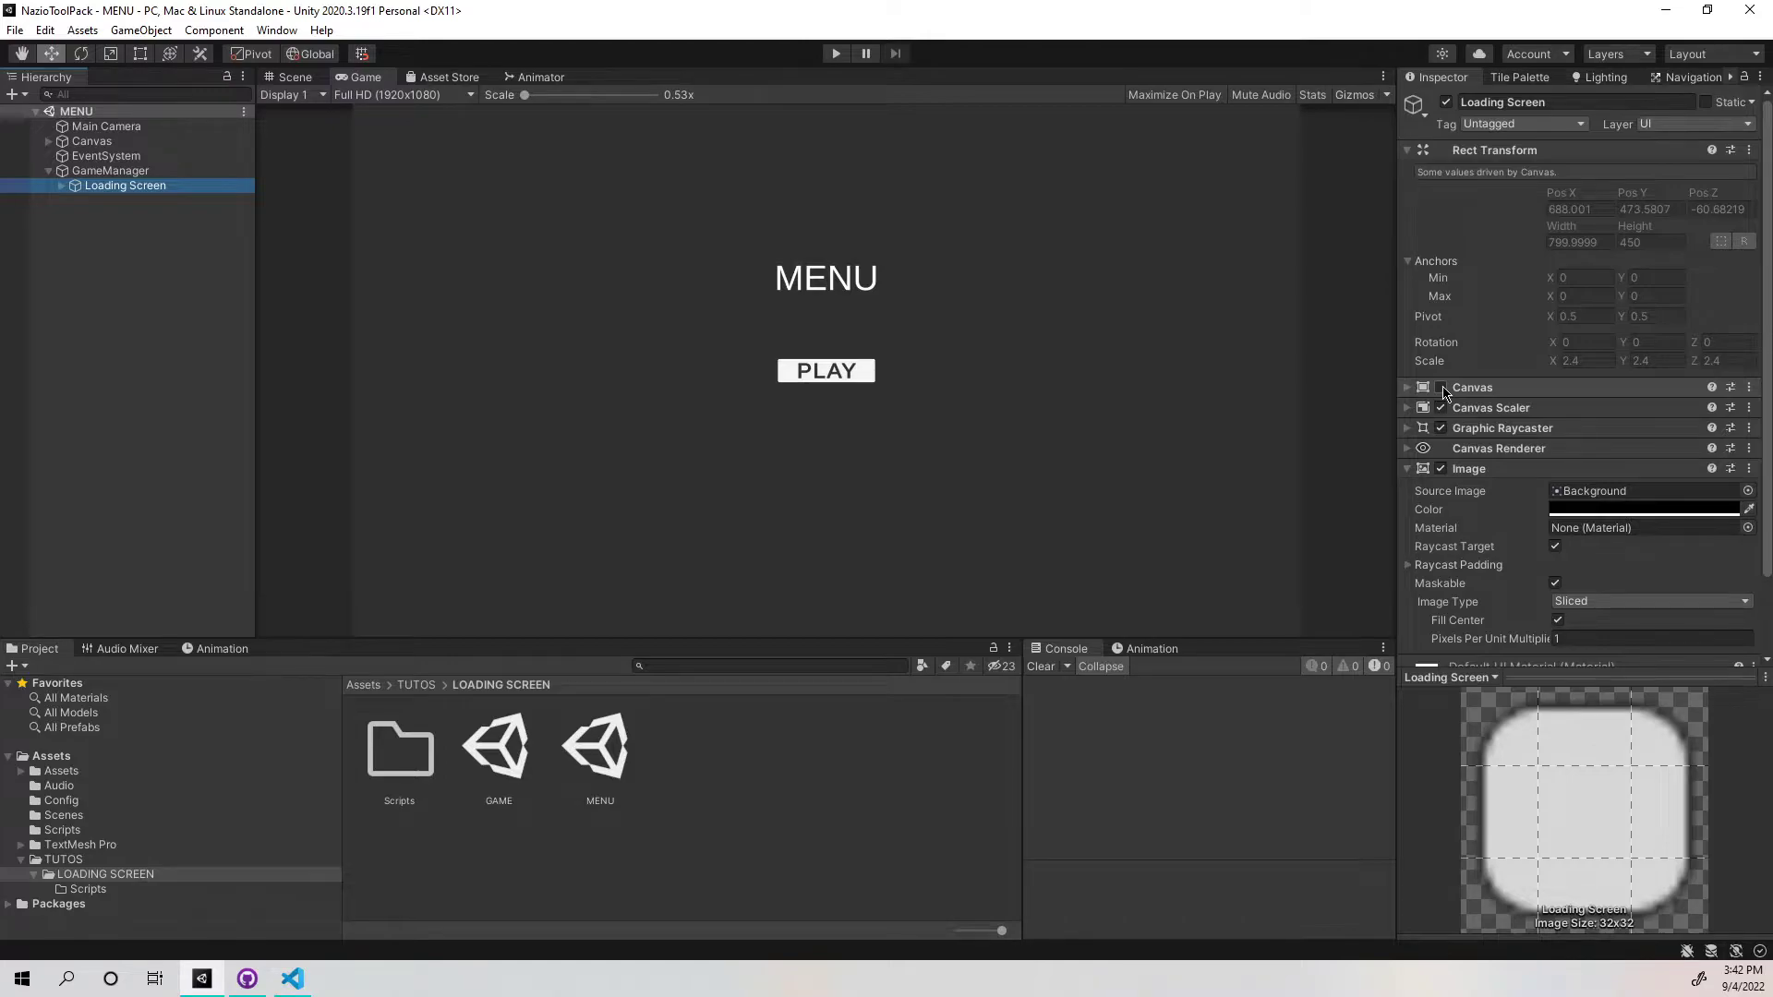
click(1495, 392)
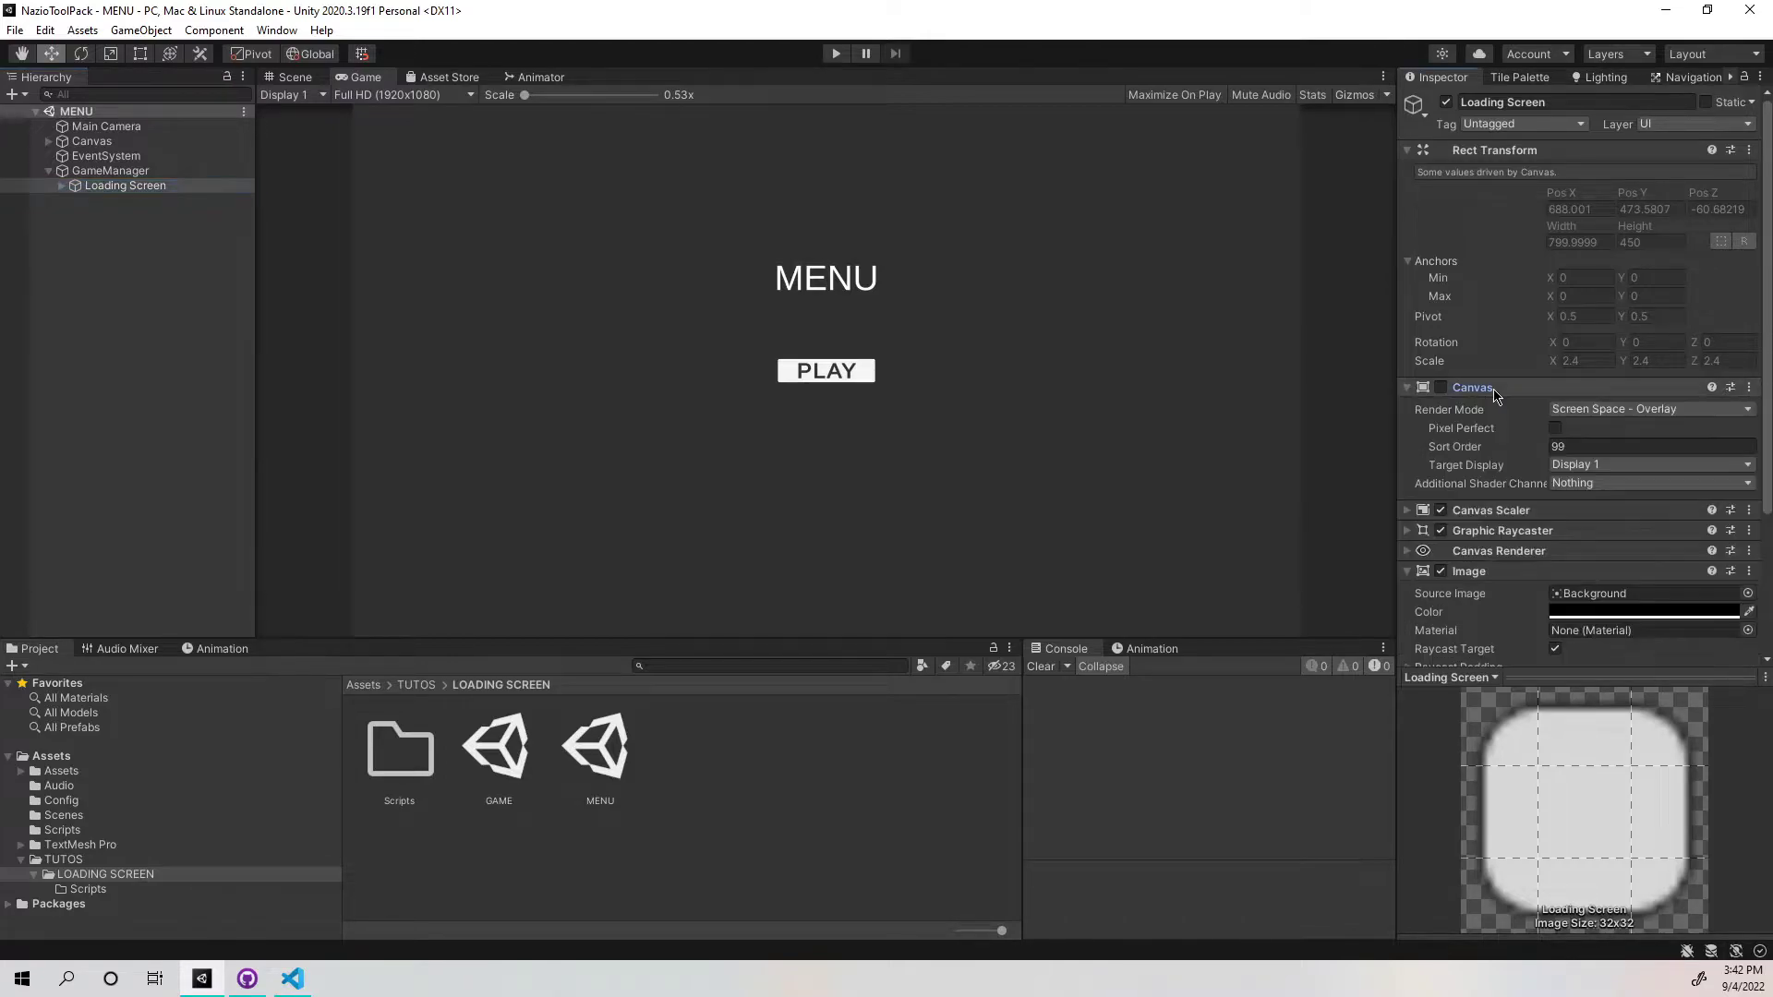
click(1429, 447)
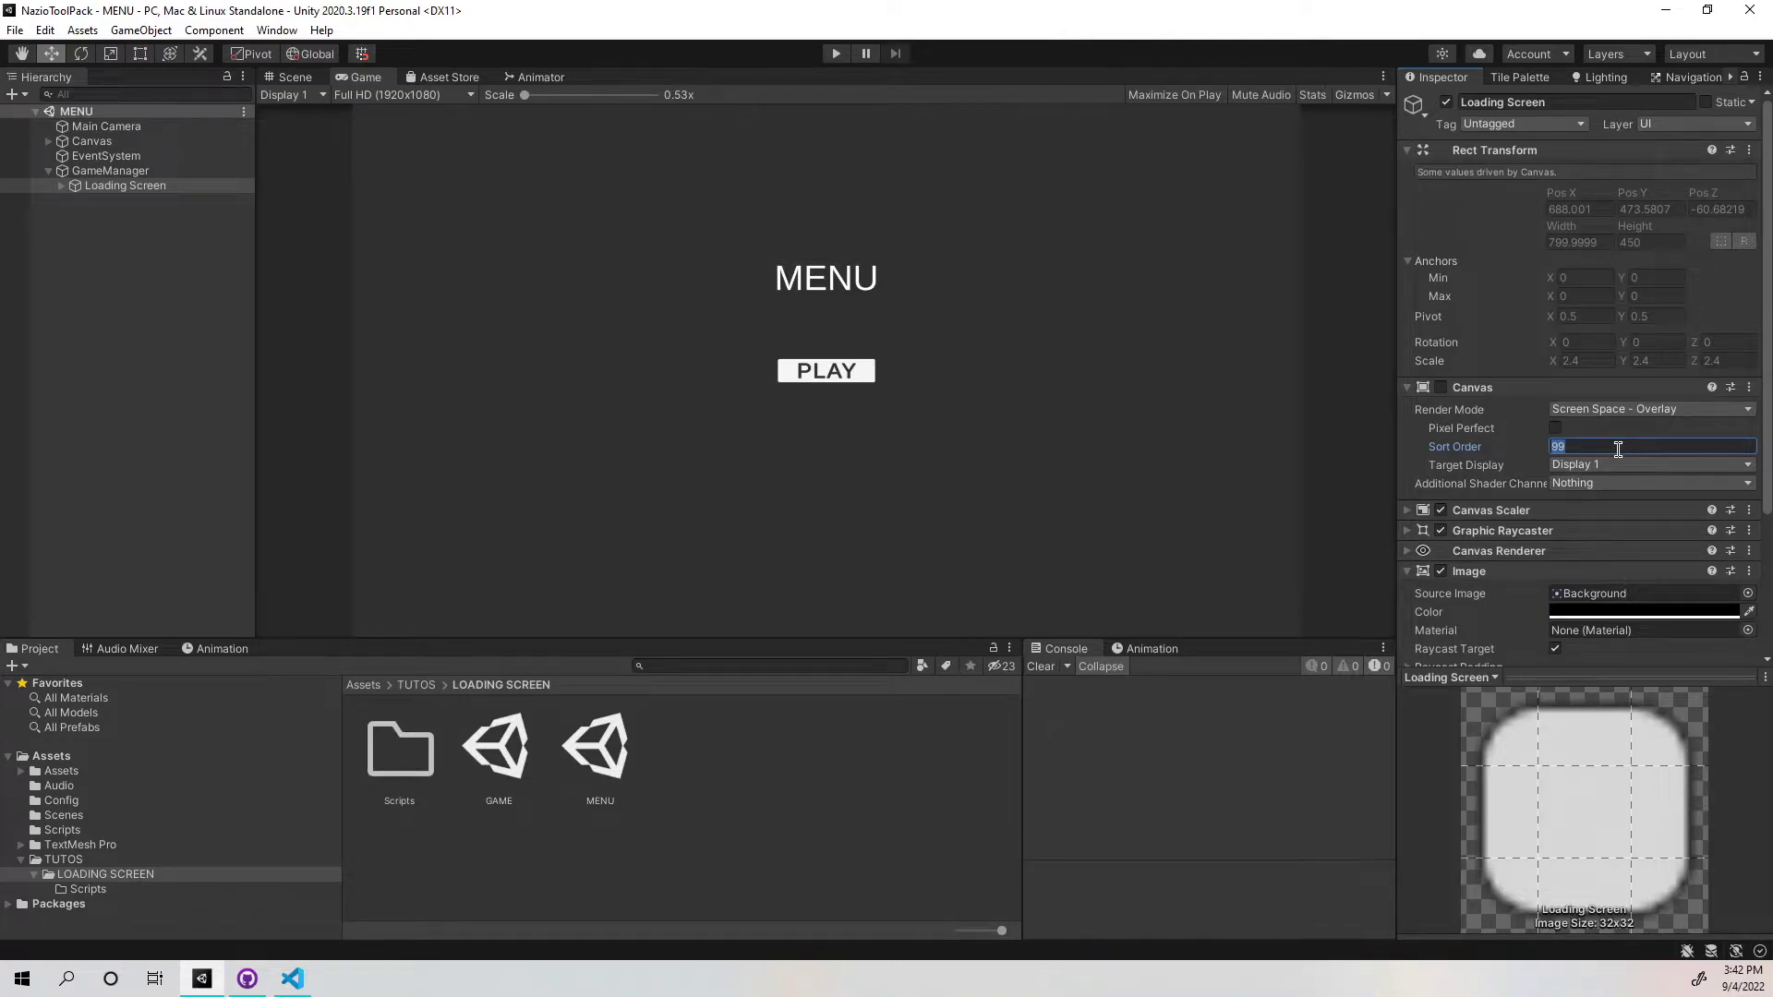
click(1442, 388)
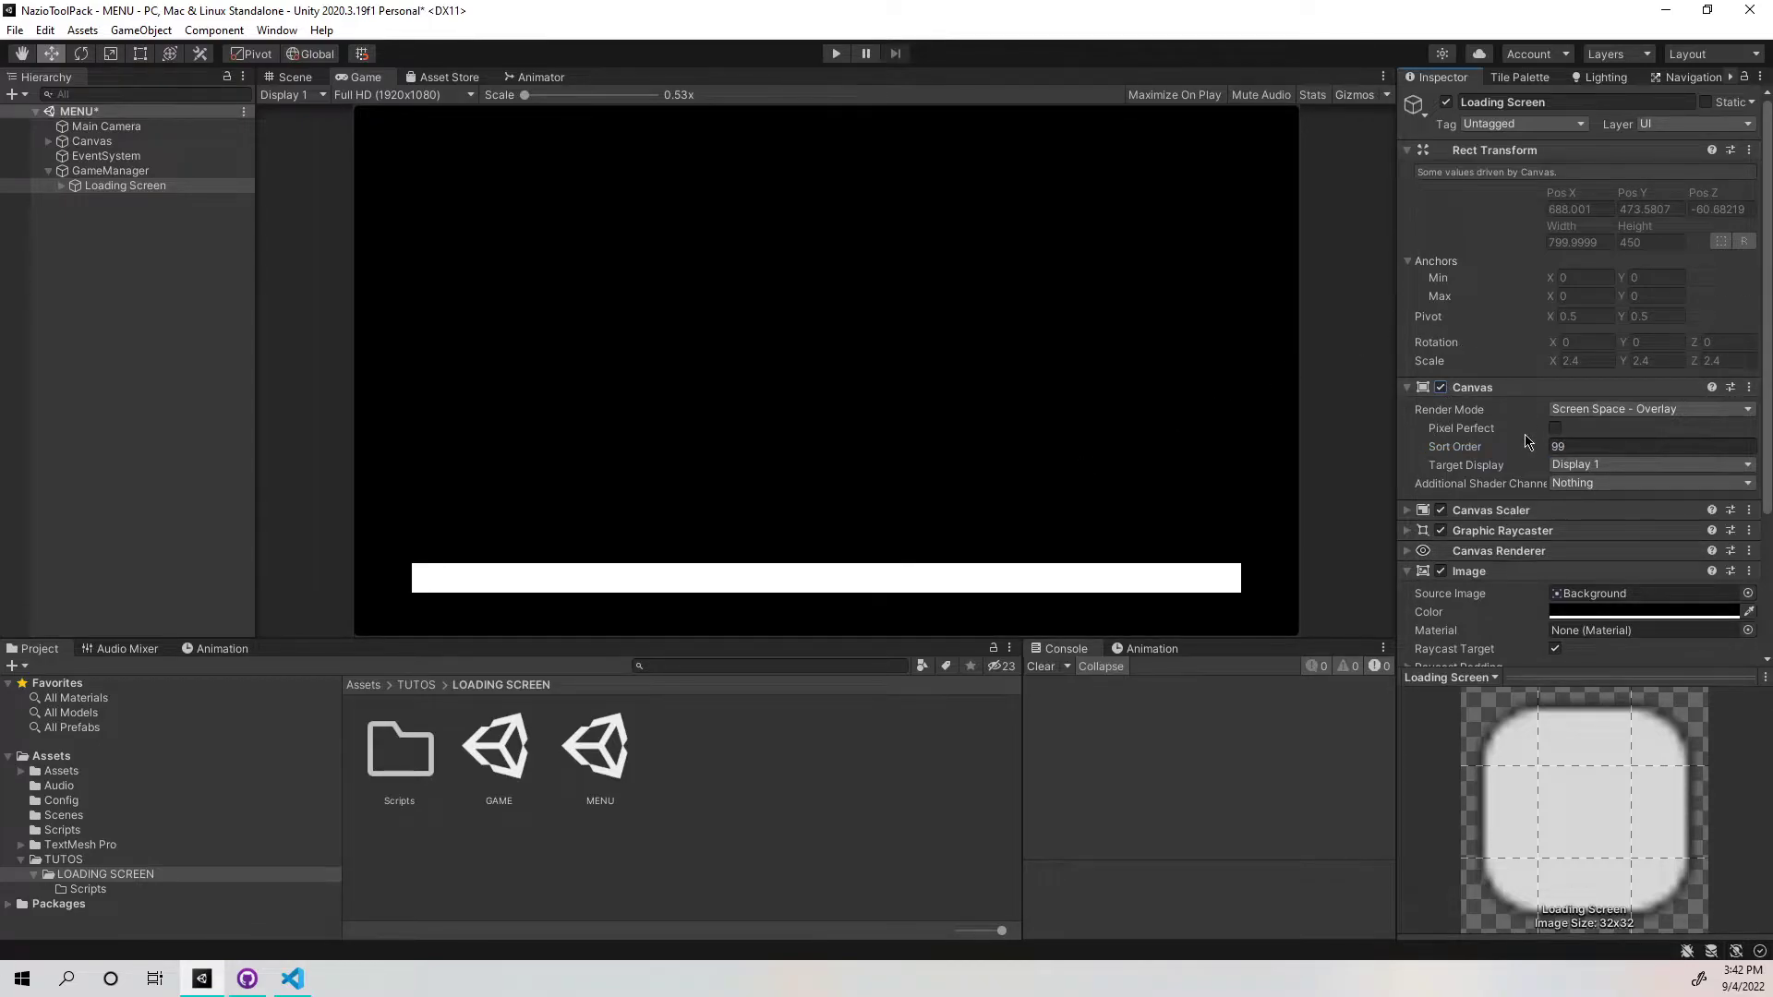
scroll(1528, 441, down, 3)
scroll(1528, 442, down, 2)
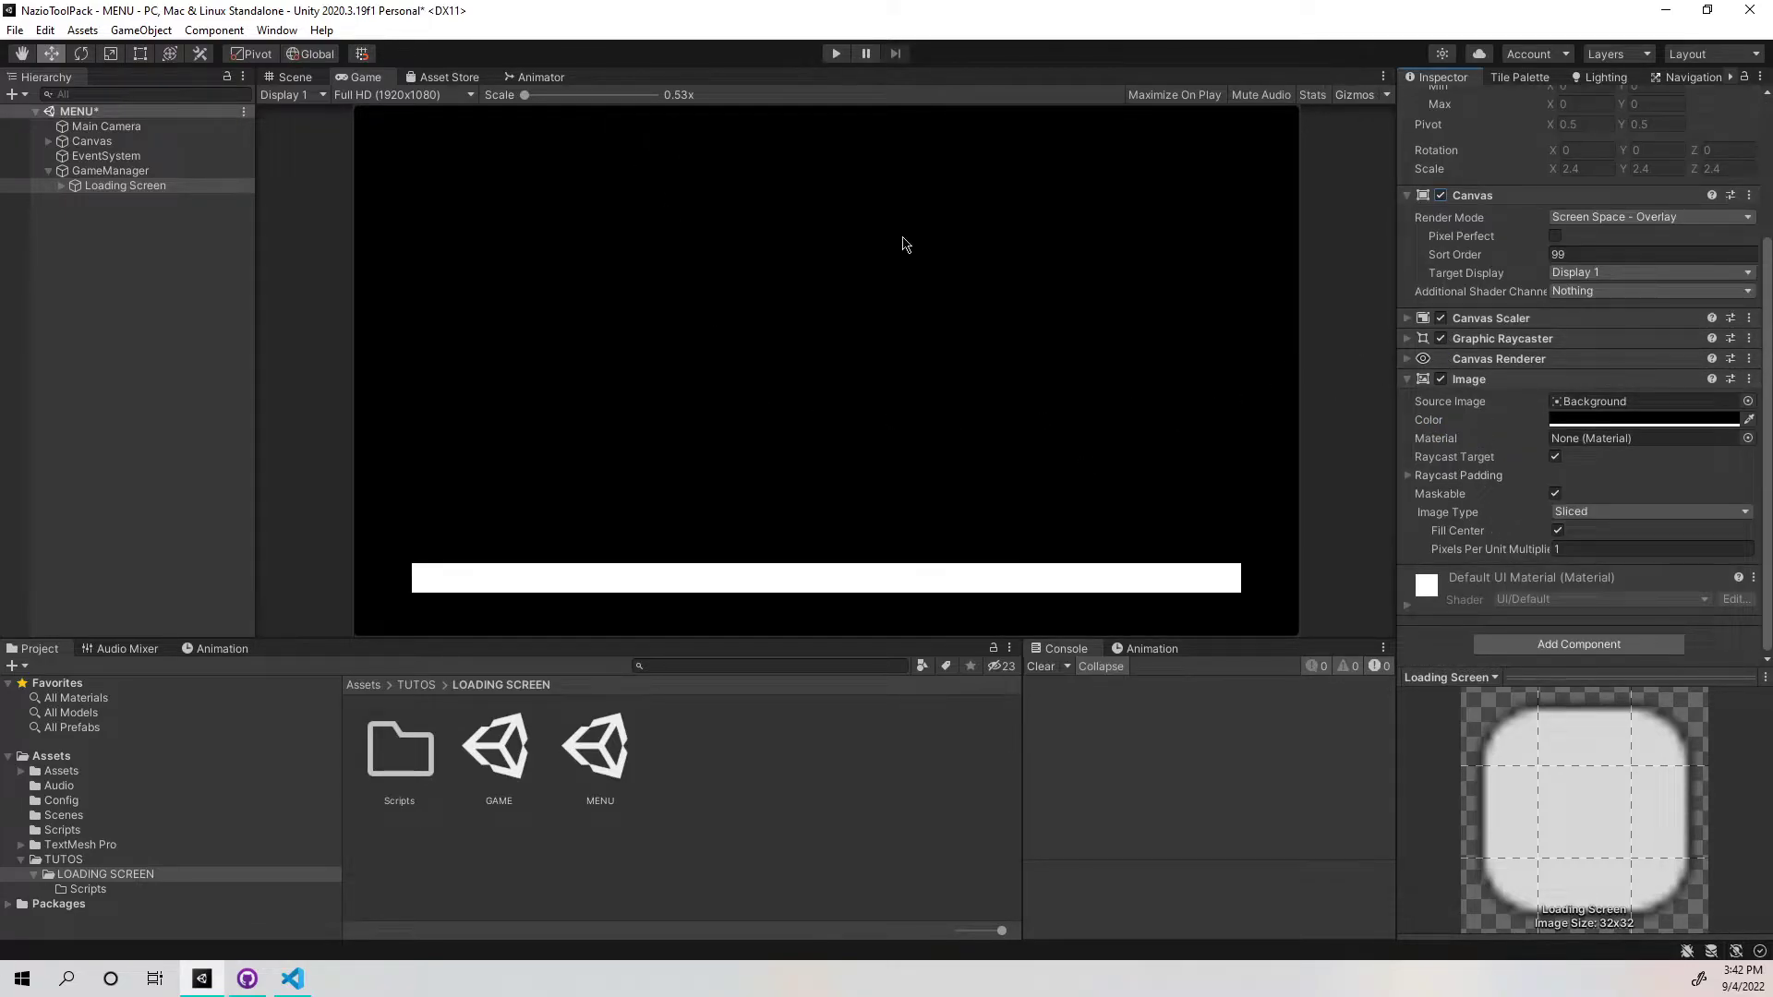
Expand Loading Screen, inspect the Bar Back image, and select the Bar image.
click(59, 185)
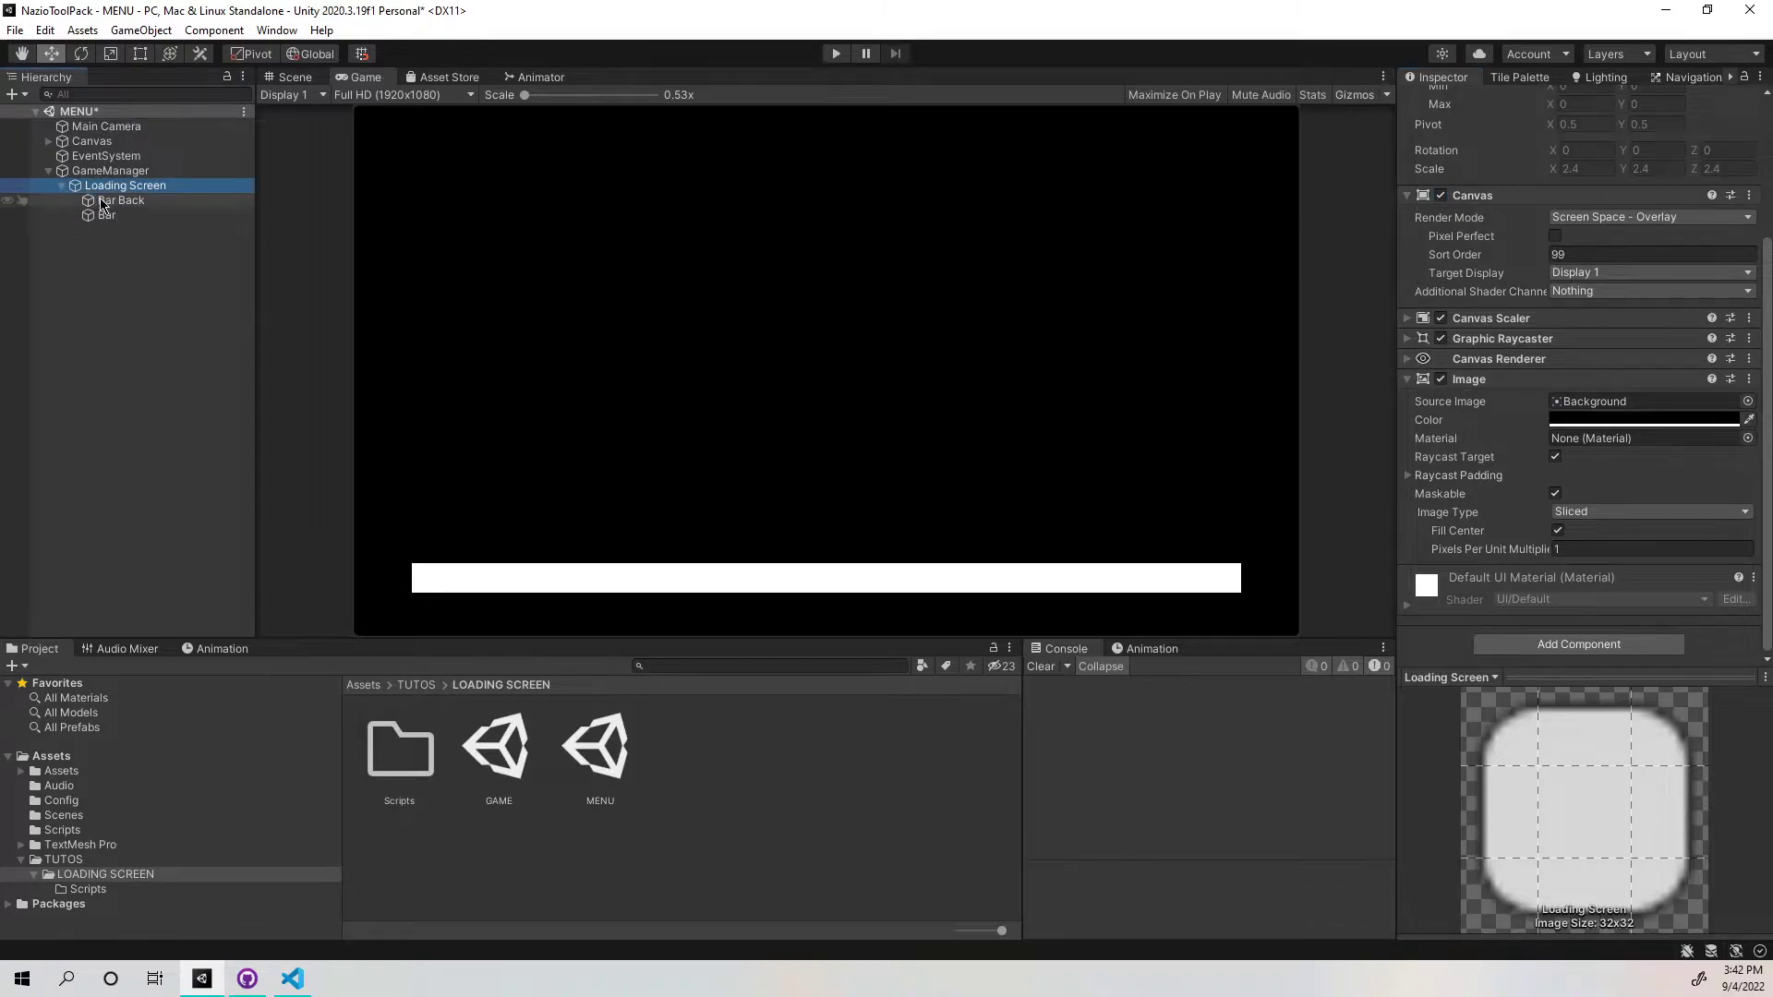
click(103, 202)
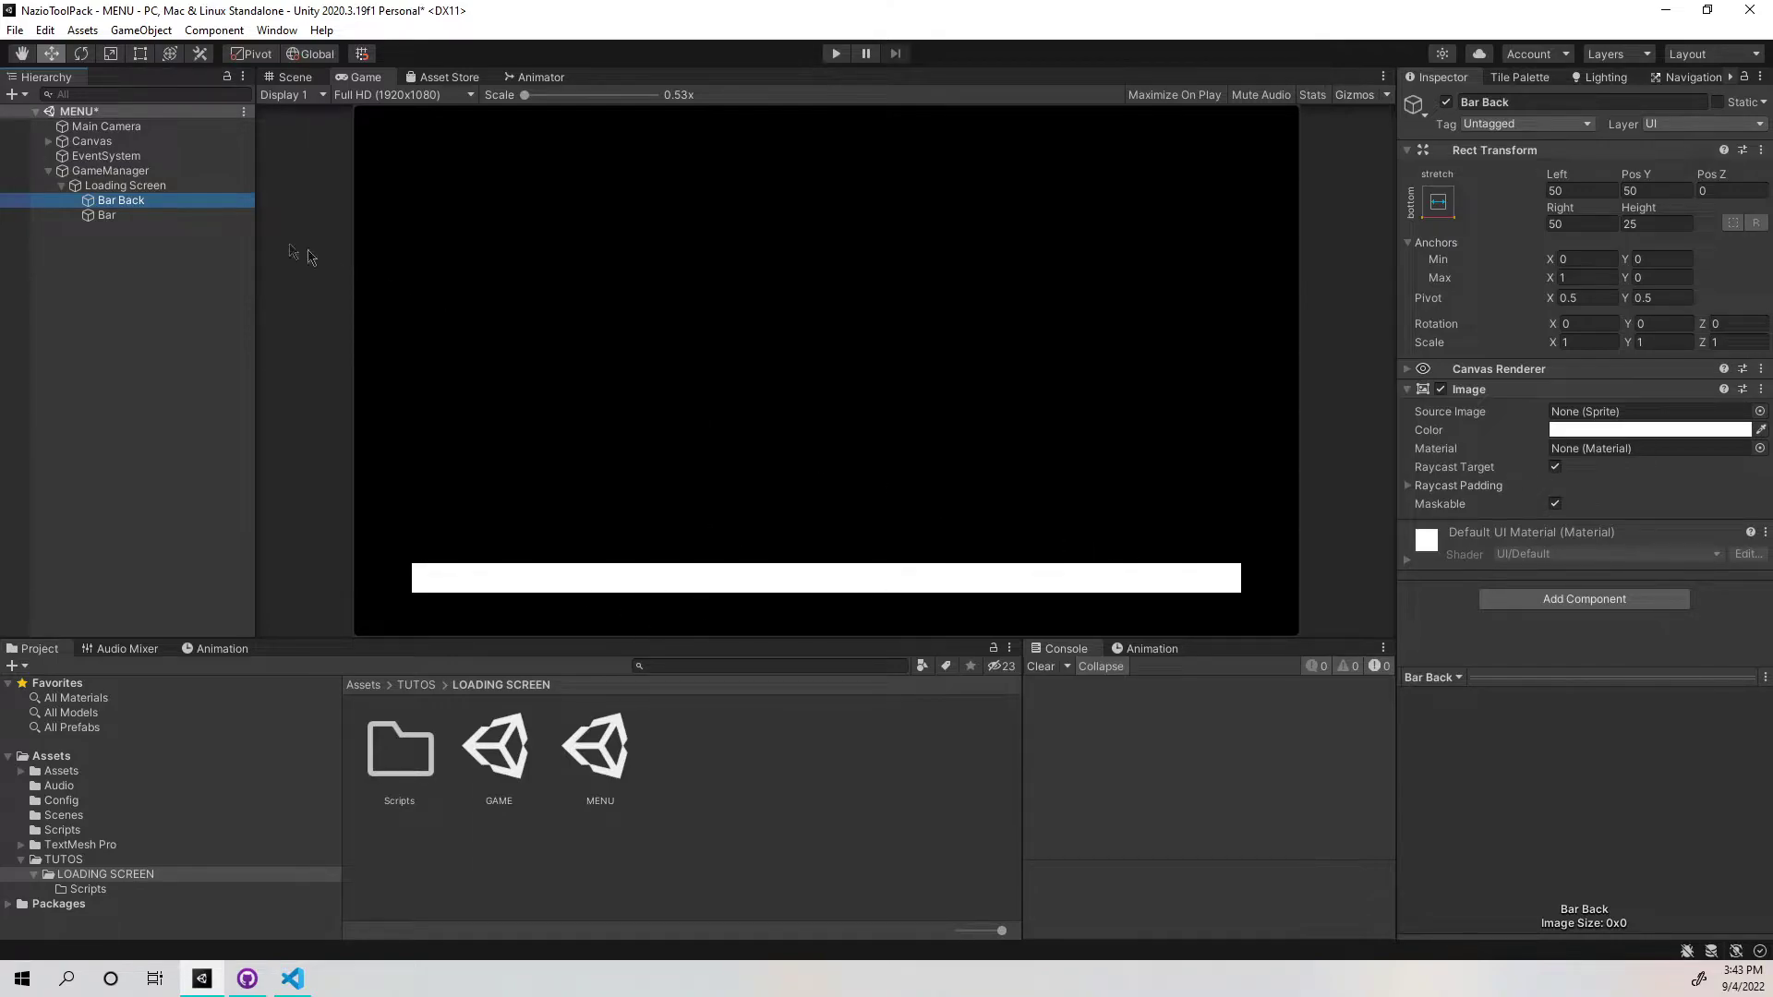
click(173, 216)
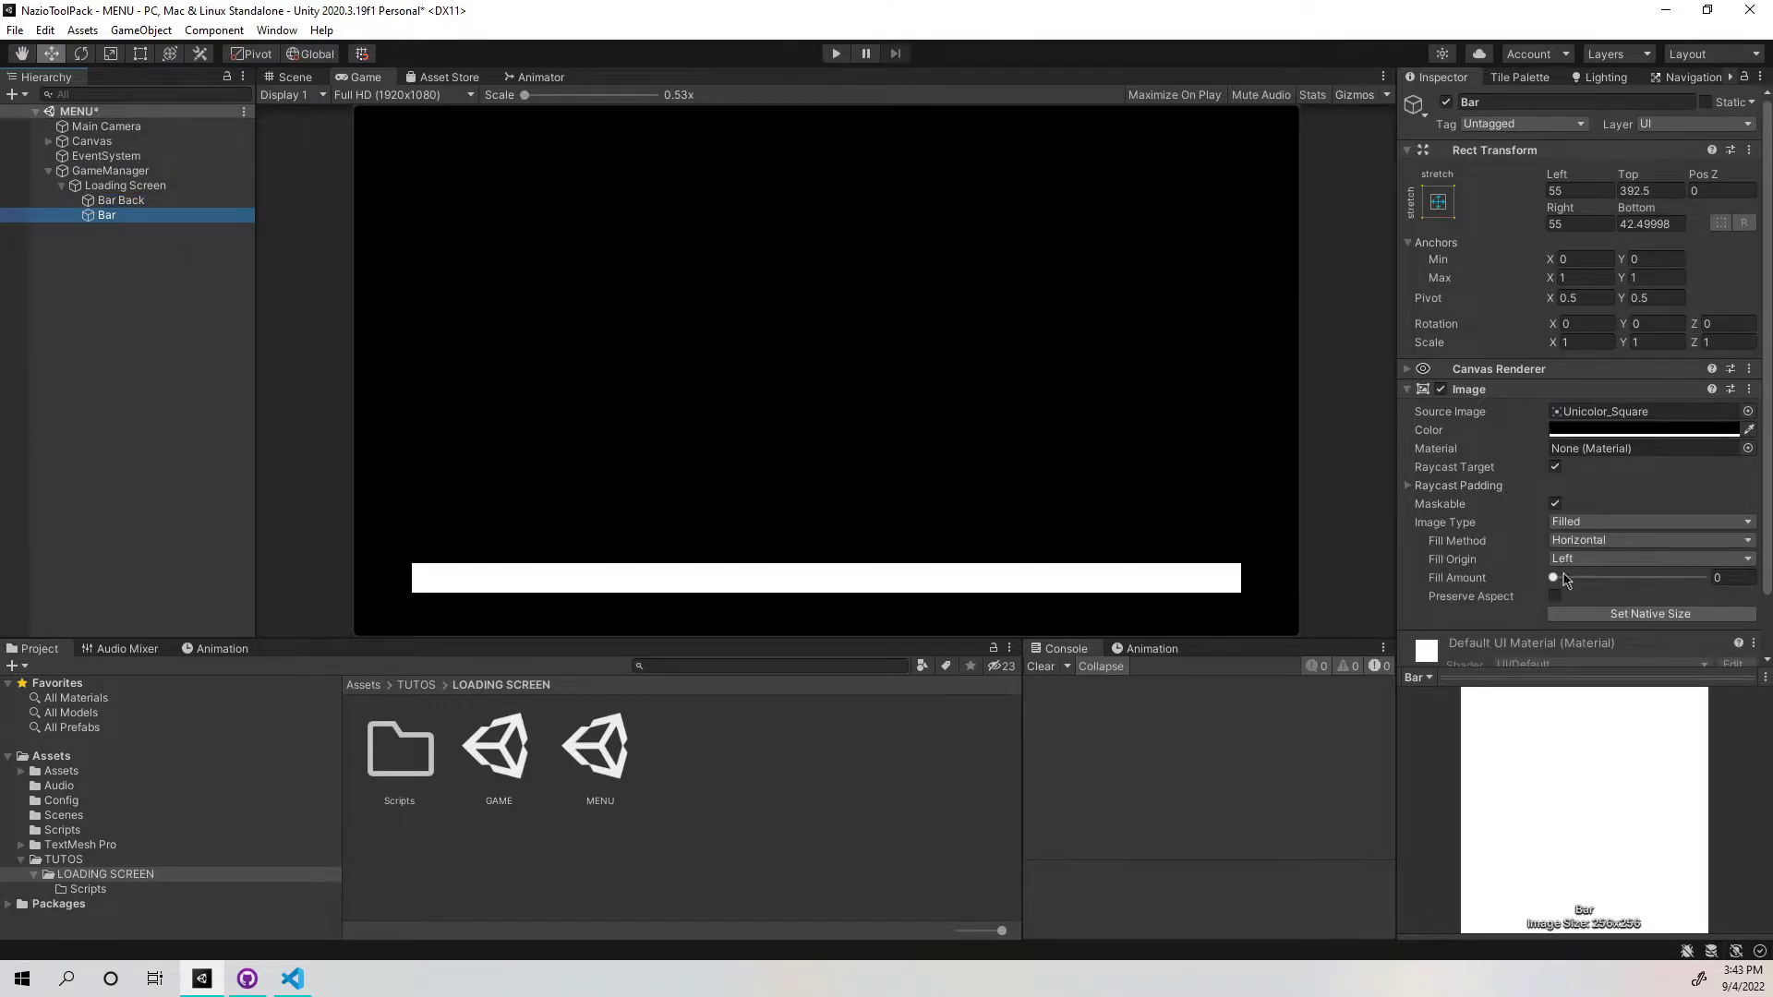
Set Bar's Source Image to Unicolor_RoundedSquare and test the Fill Amount slider.
mouse_move(1554, 578)
mouse_down()
mouse_move(1575, 579)
mouse_move(1527, 577)
mouse_up()
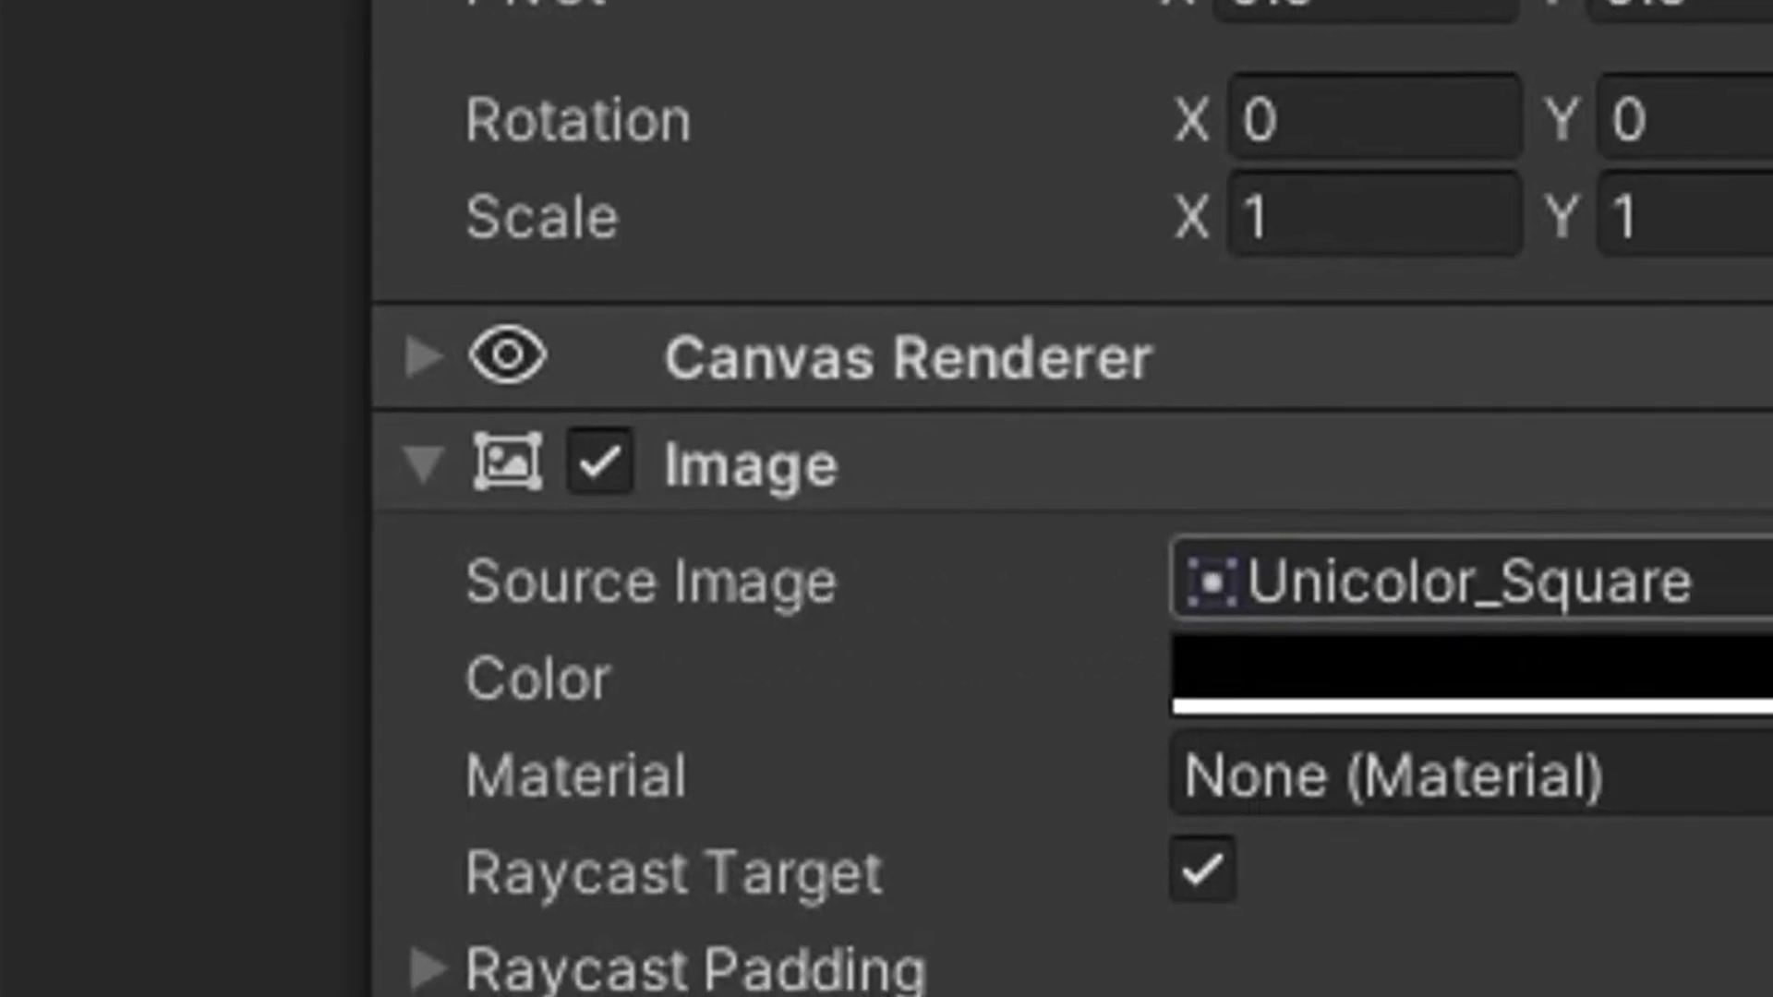
click(1759, 595)
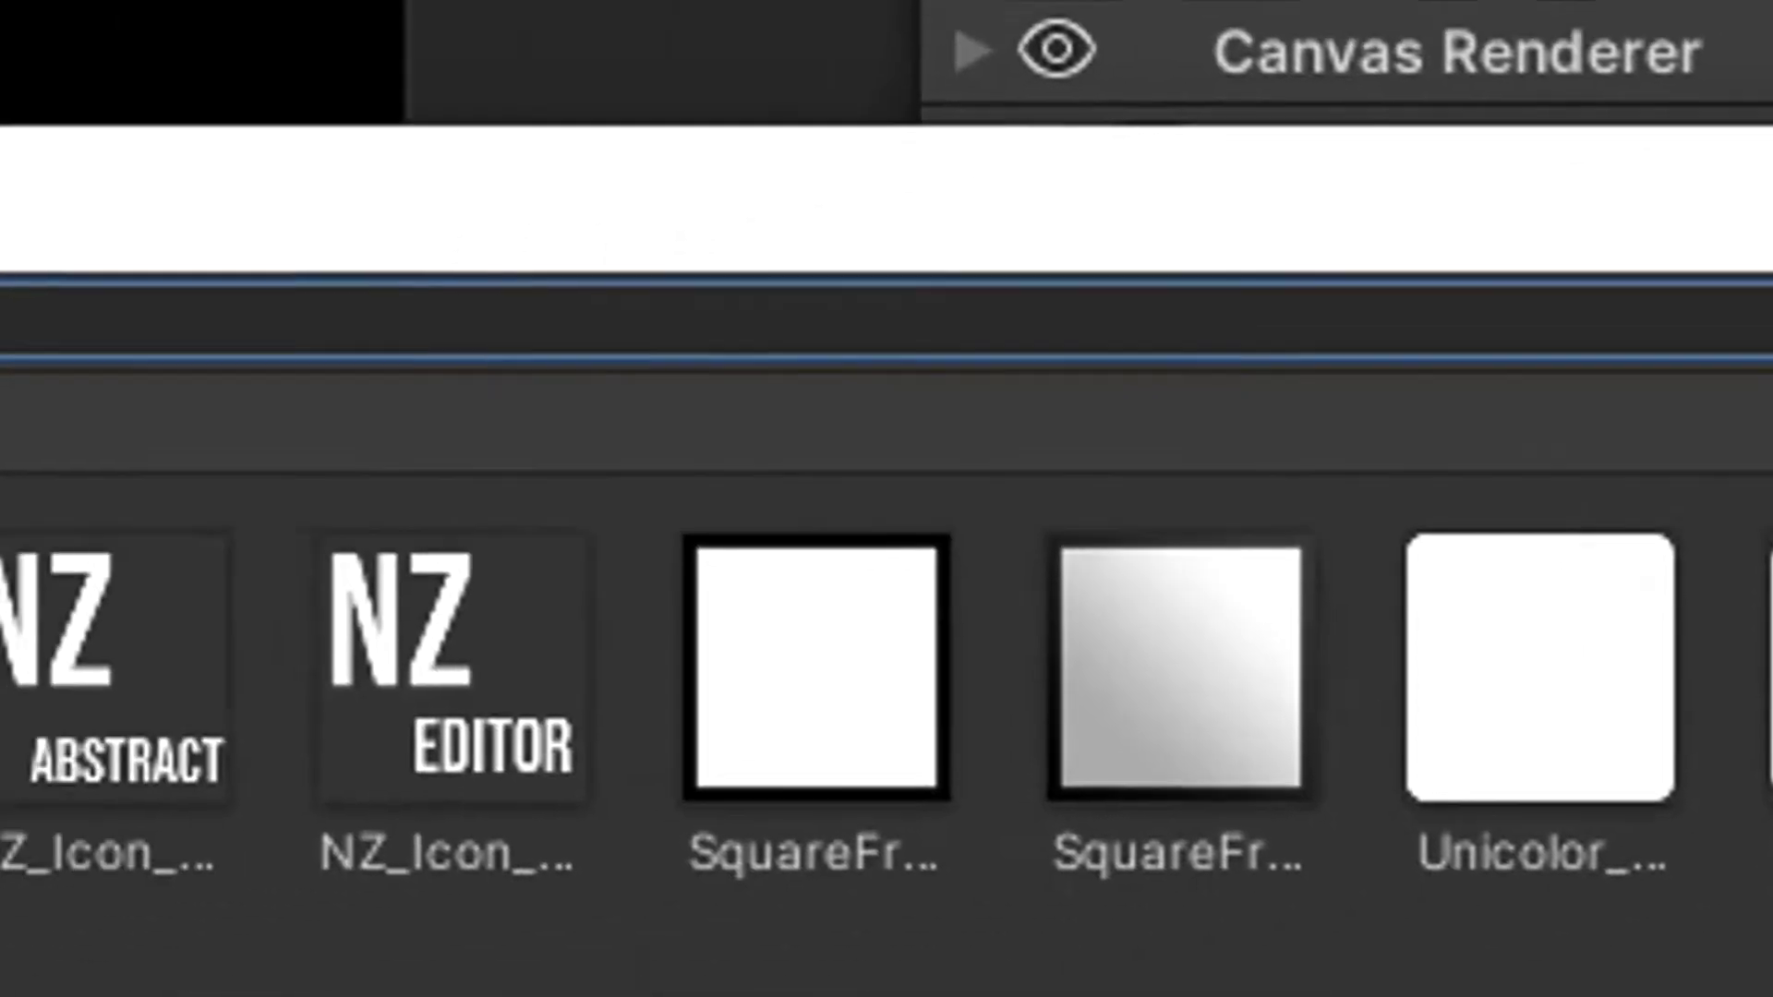
click(914, 679)
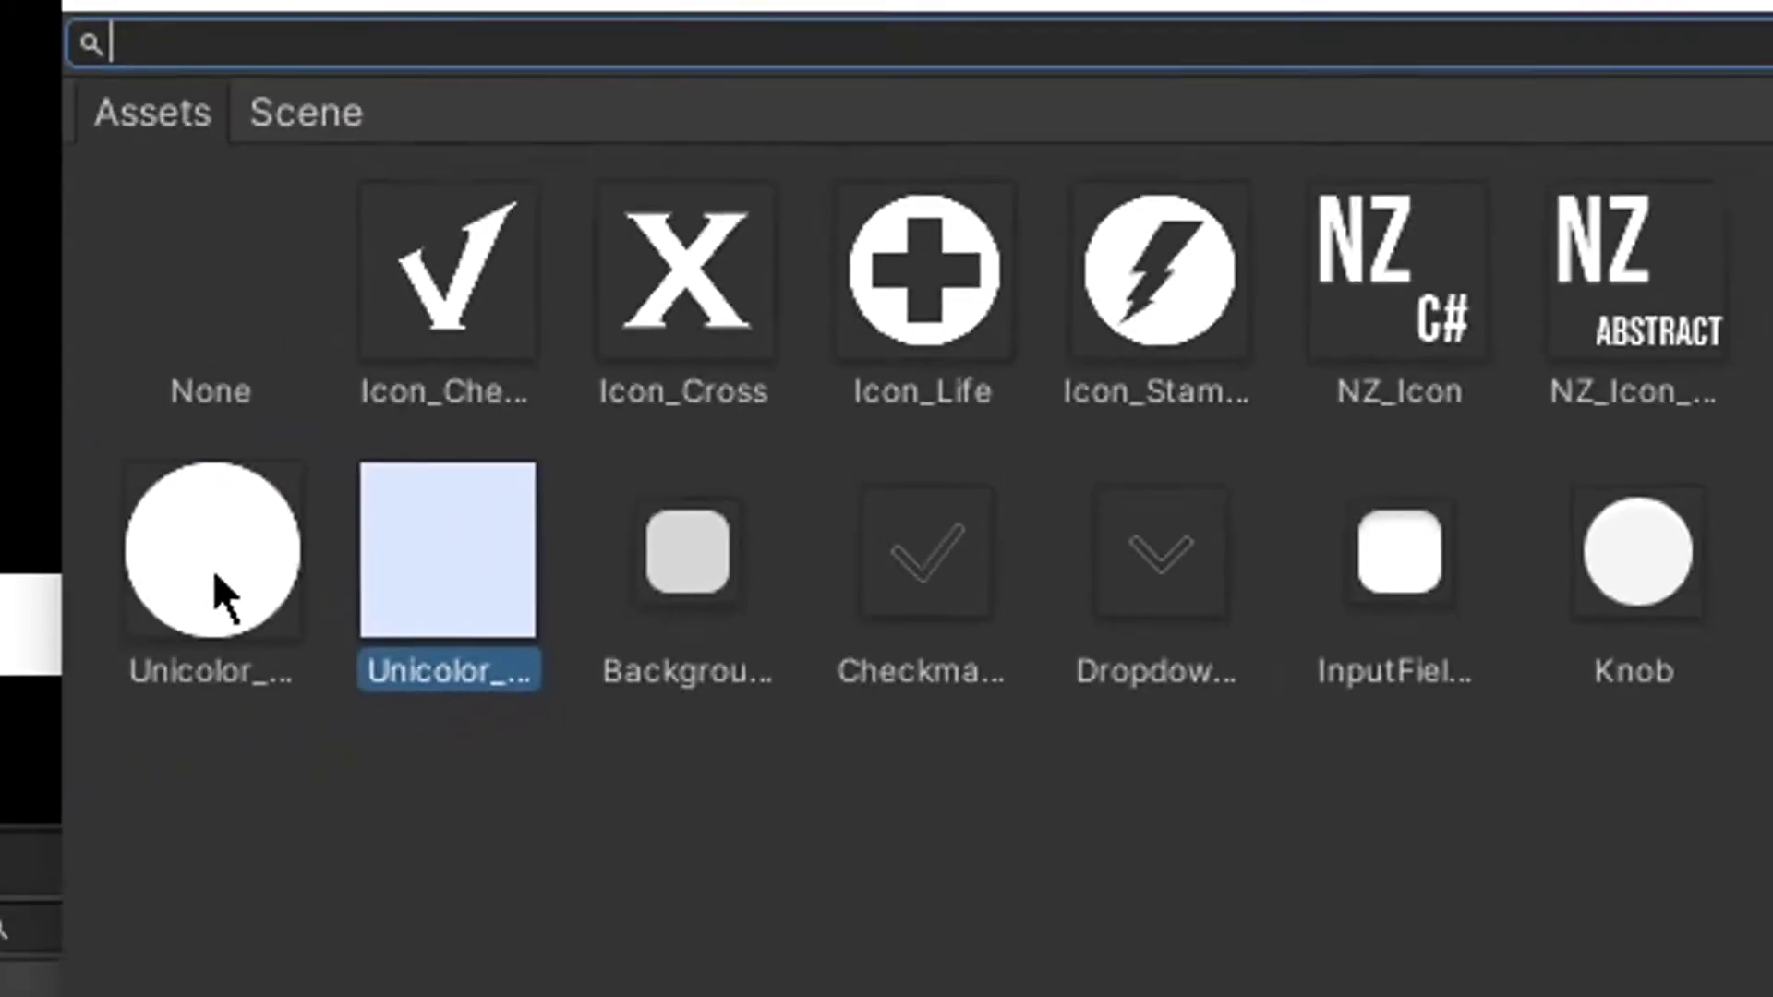
click(702, 556)
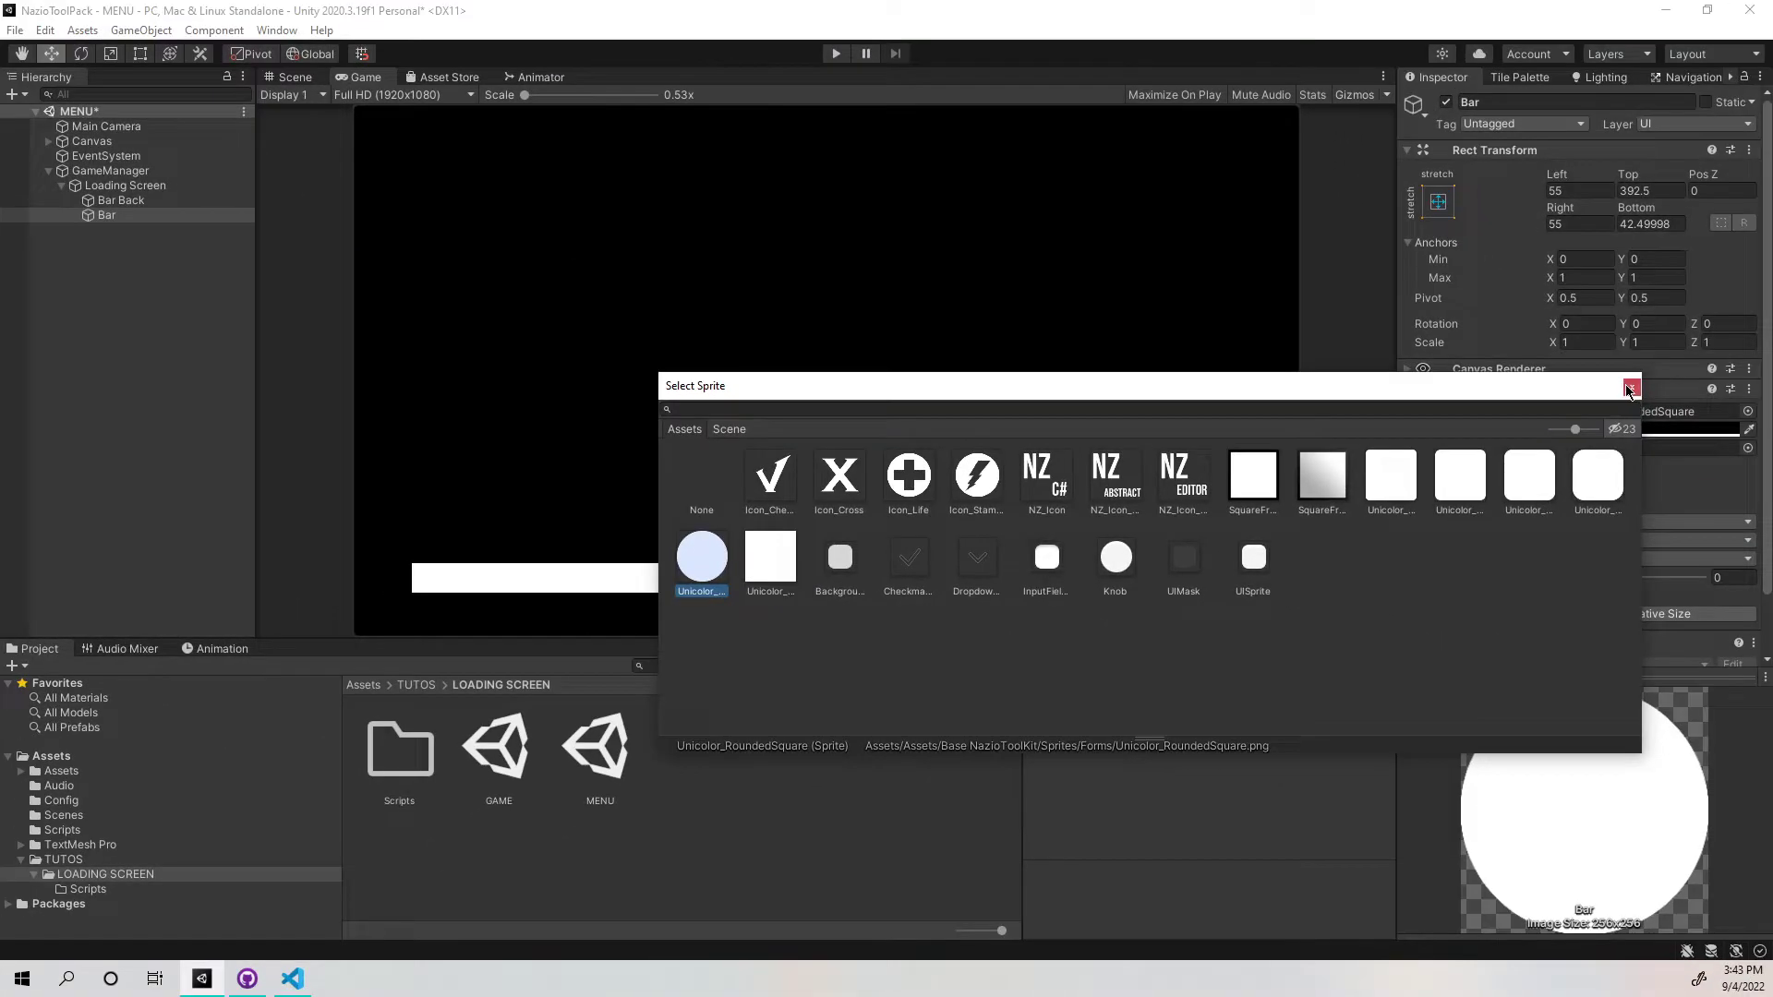
click(1631, 388)
drag(1551, 578, 1675, 581)
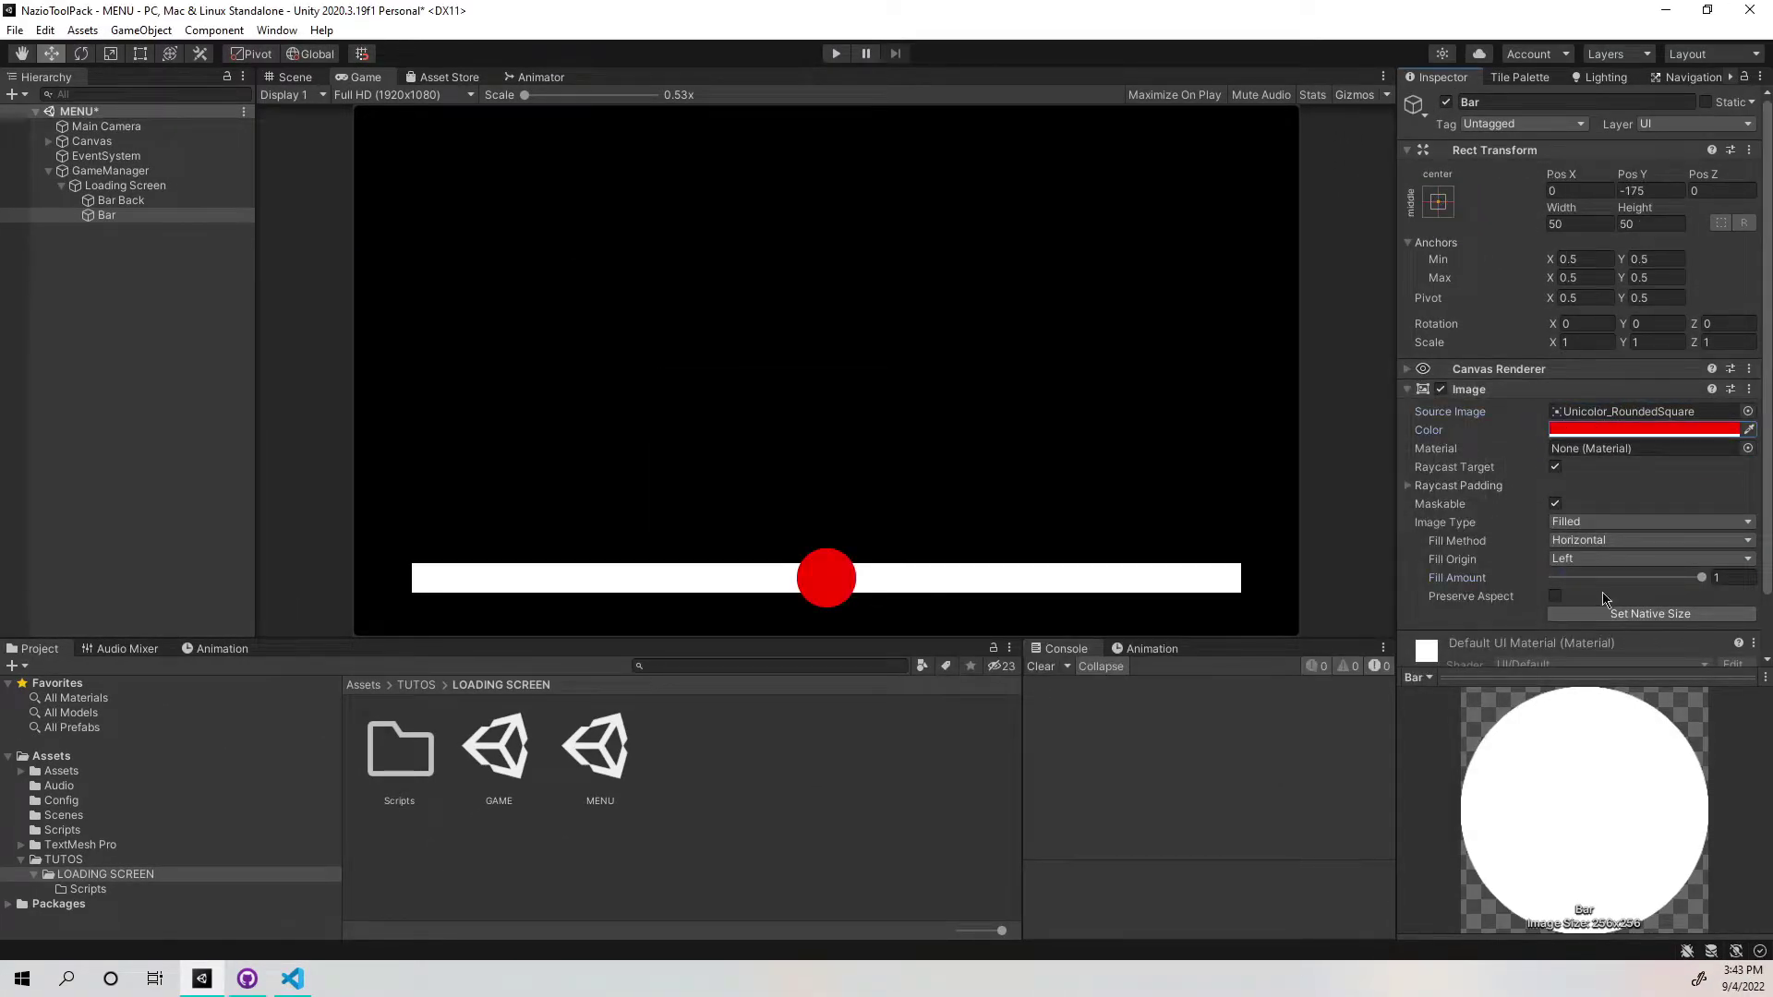
mouse_move(1696, 578)
mouse_down()
mouse_move(1553, 582)
mouse_move(1701, 577)
mouse_up()
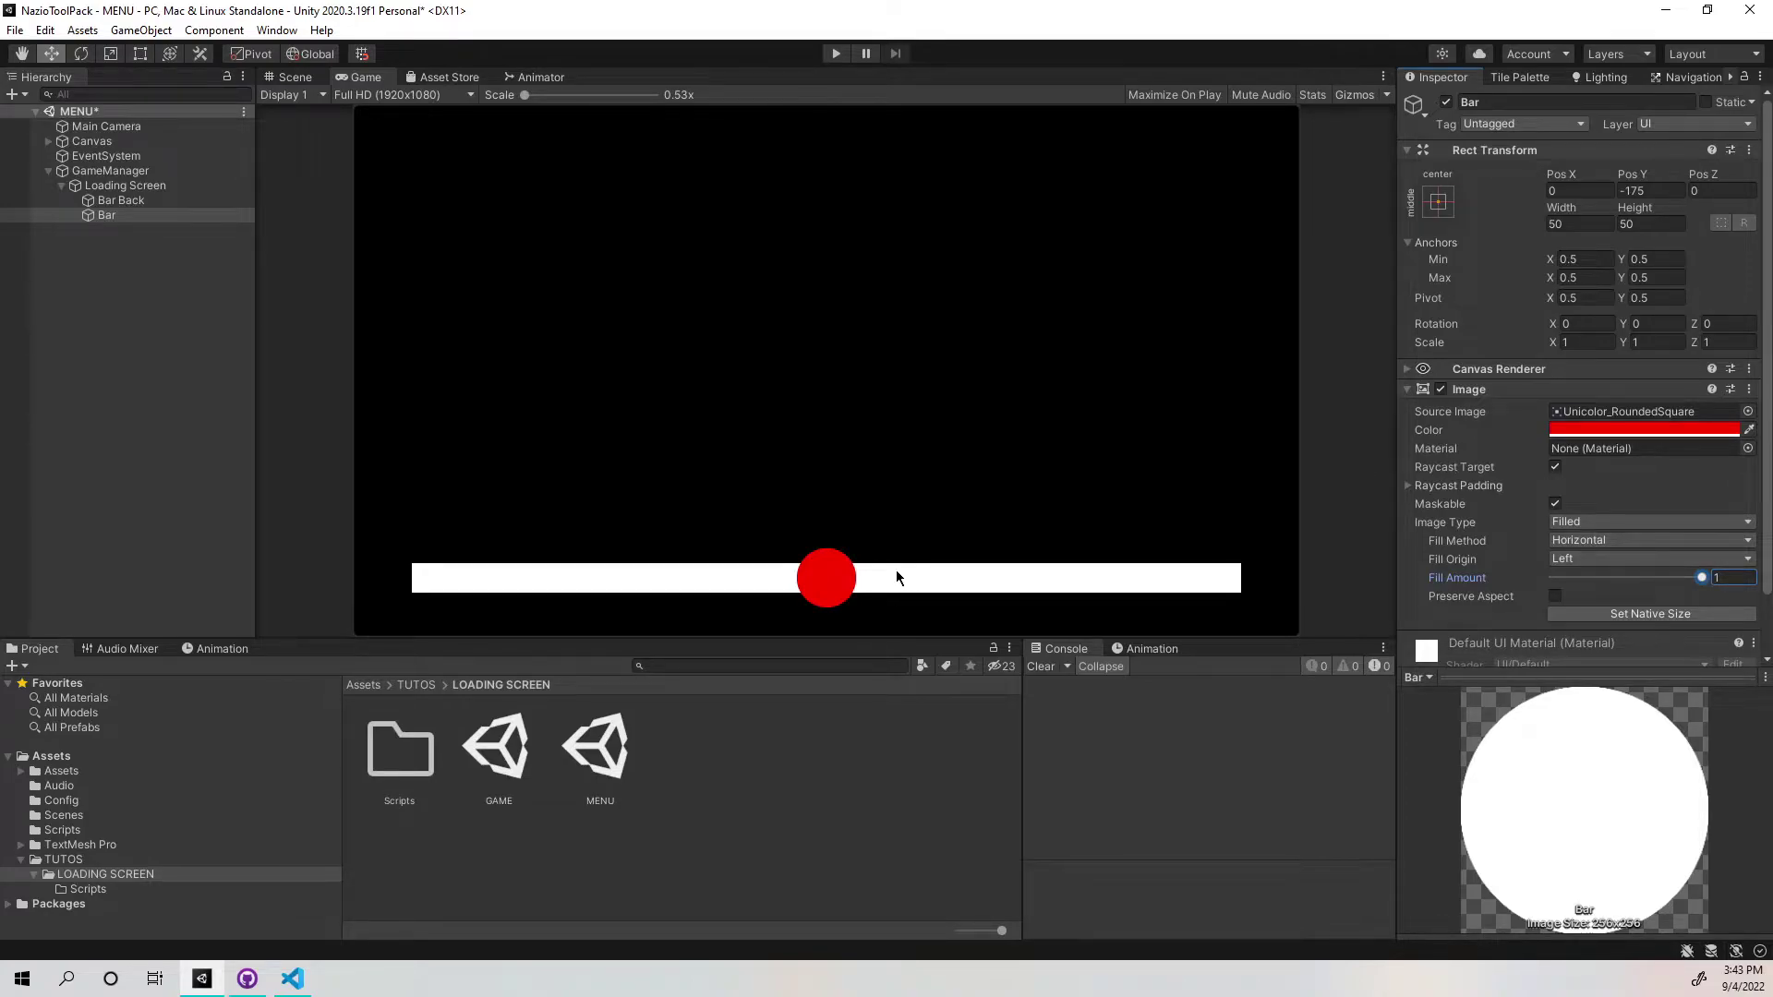
Switch Bar's Fill Method to Radial 360 and fill it about a third.
click(1580, 559)
click(1582, 574)
click(1578, 543)
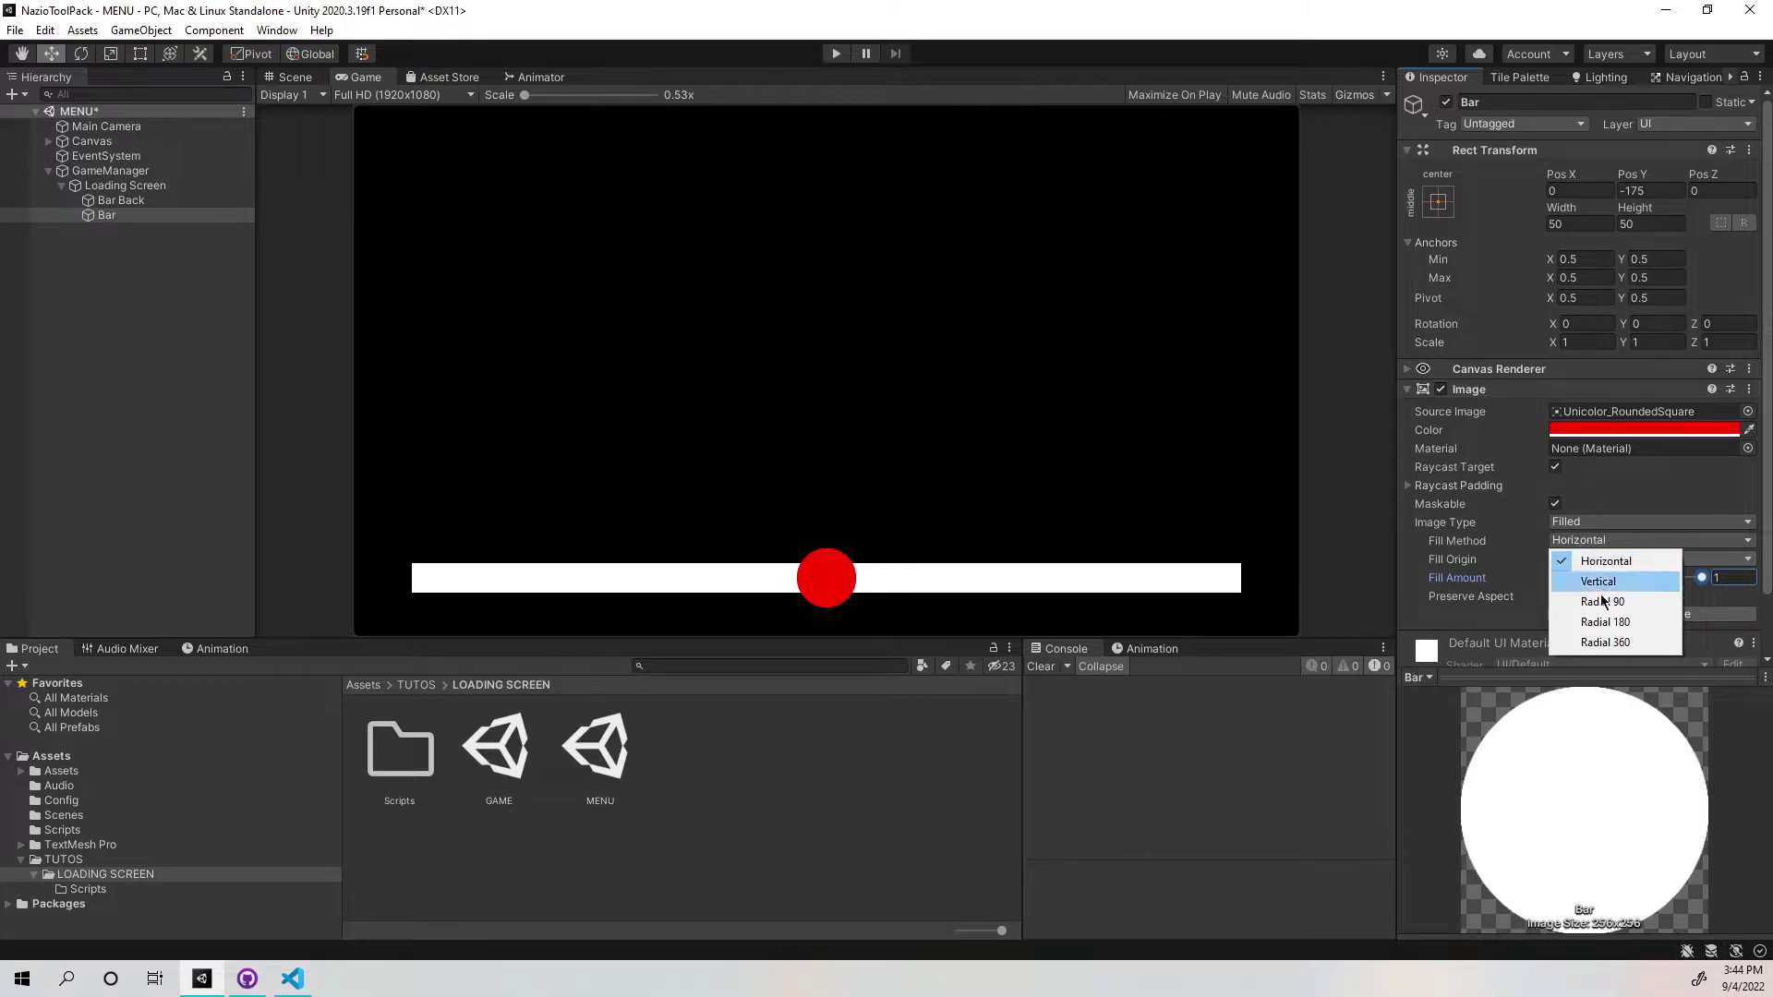
click(1413, 547)
click(1572, 543)
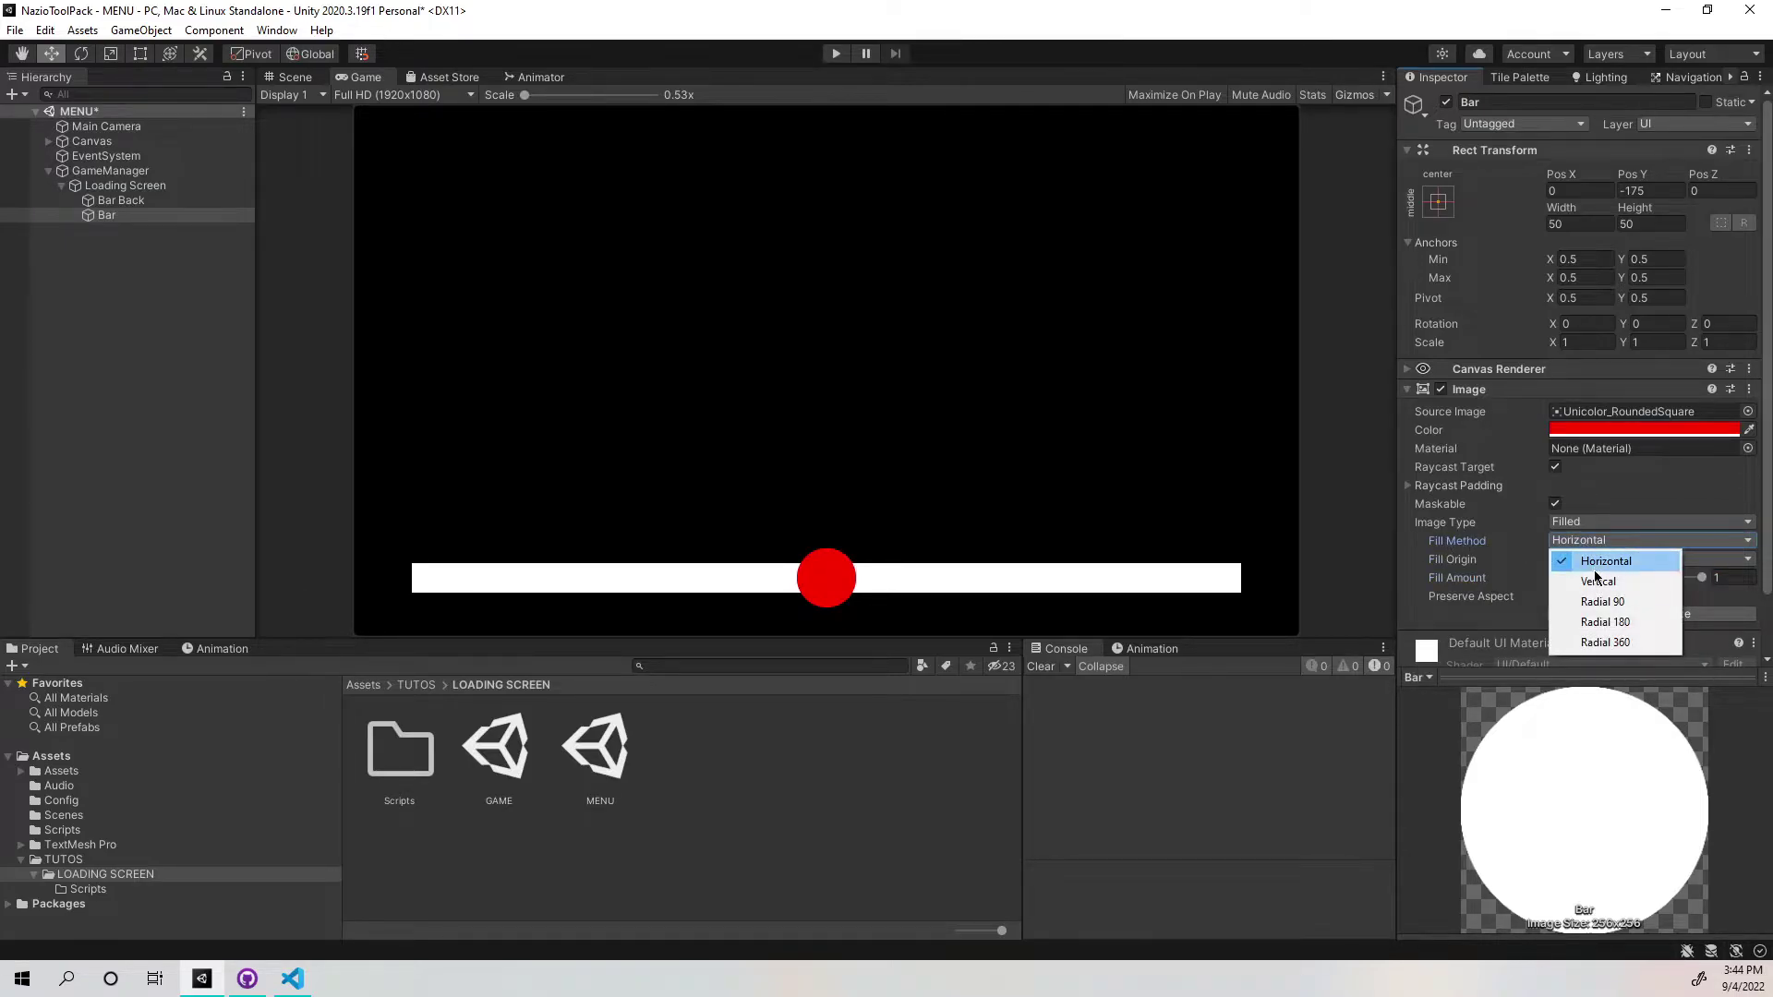
click(1600, 644)
mouse_move(1702, 578)
mouse_down()
mouse_move(1605, 578)
mouse_move(1716, 586)
mouse_move(1500, 587)
mouse_up()
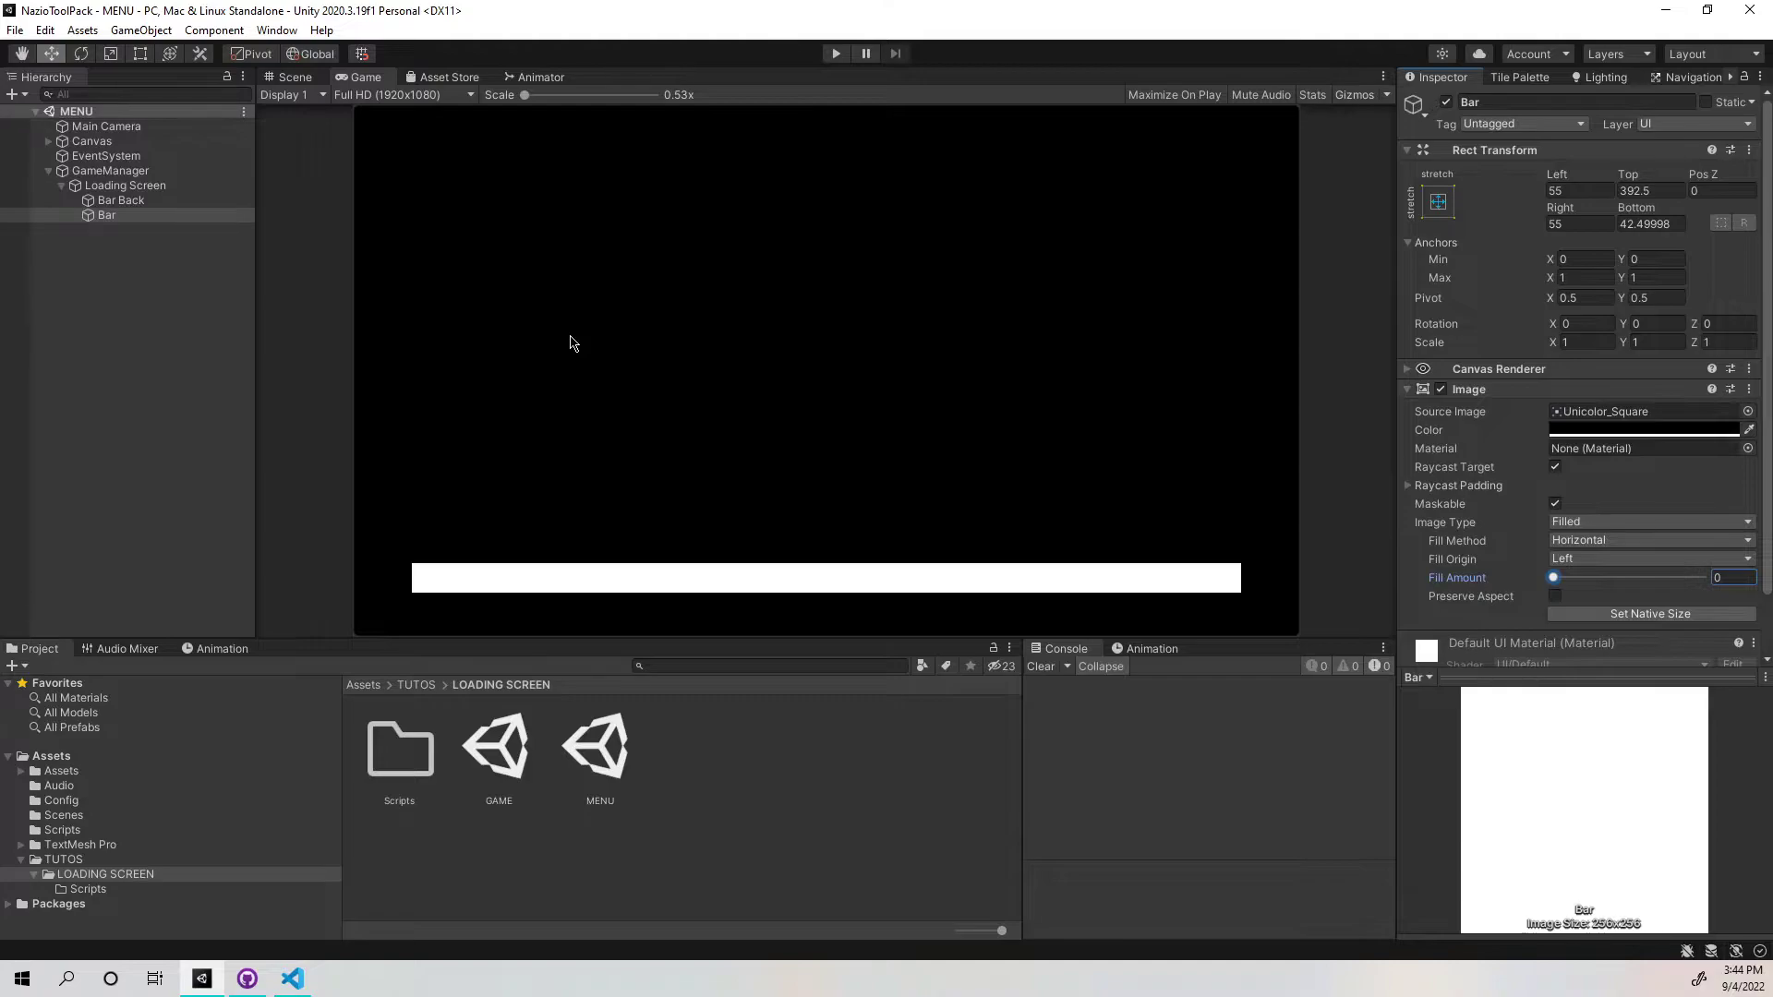
double_click(406, 757)
Create a C# script named GameManager in Scripts and open the C# project in Visual Studio Code.
right_click(514, 764)
mouse_move(647, 276)
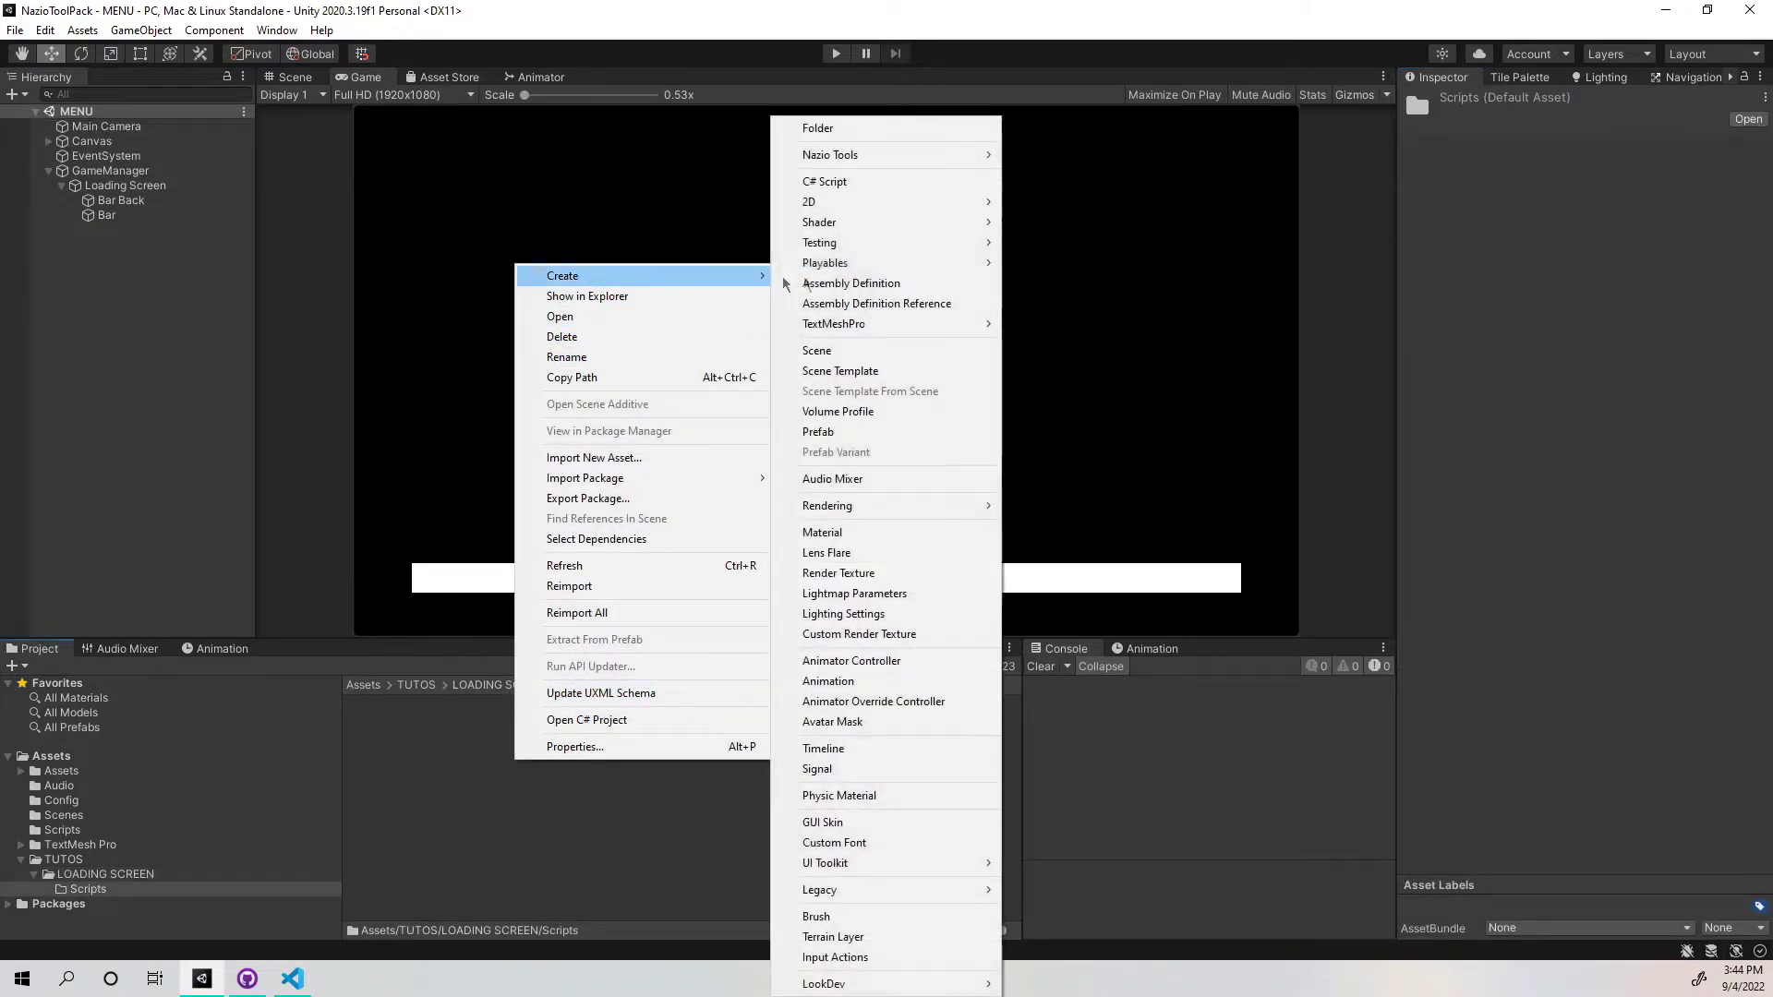
click(914, 183)
text(GameMana)
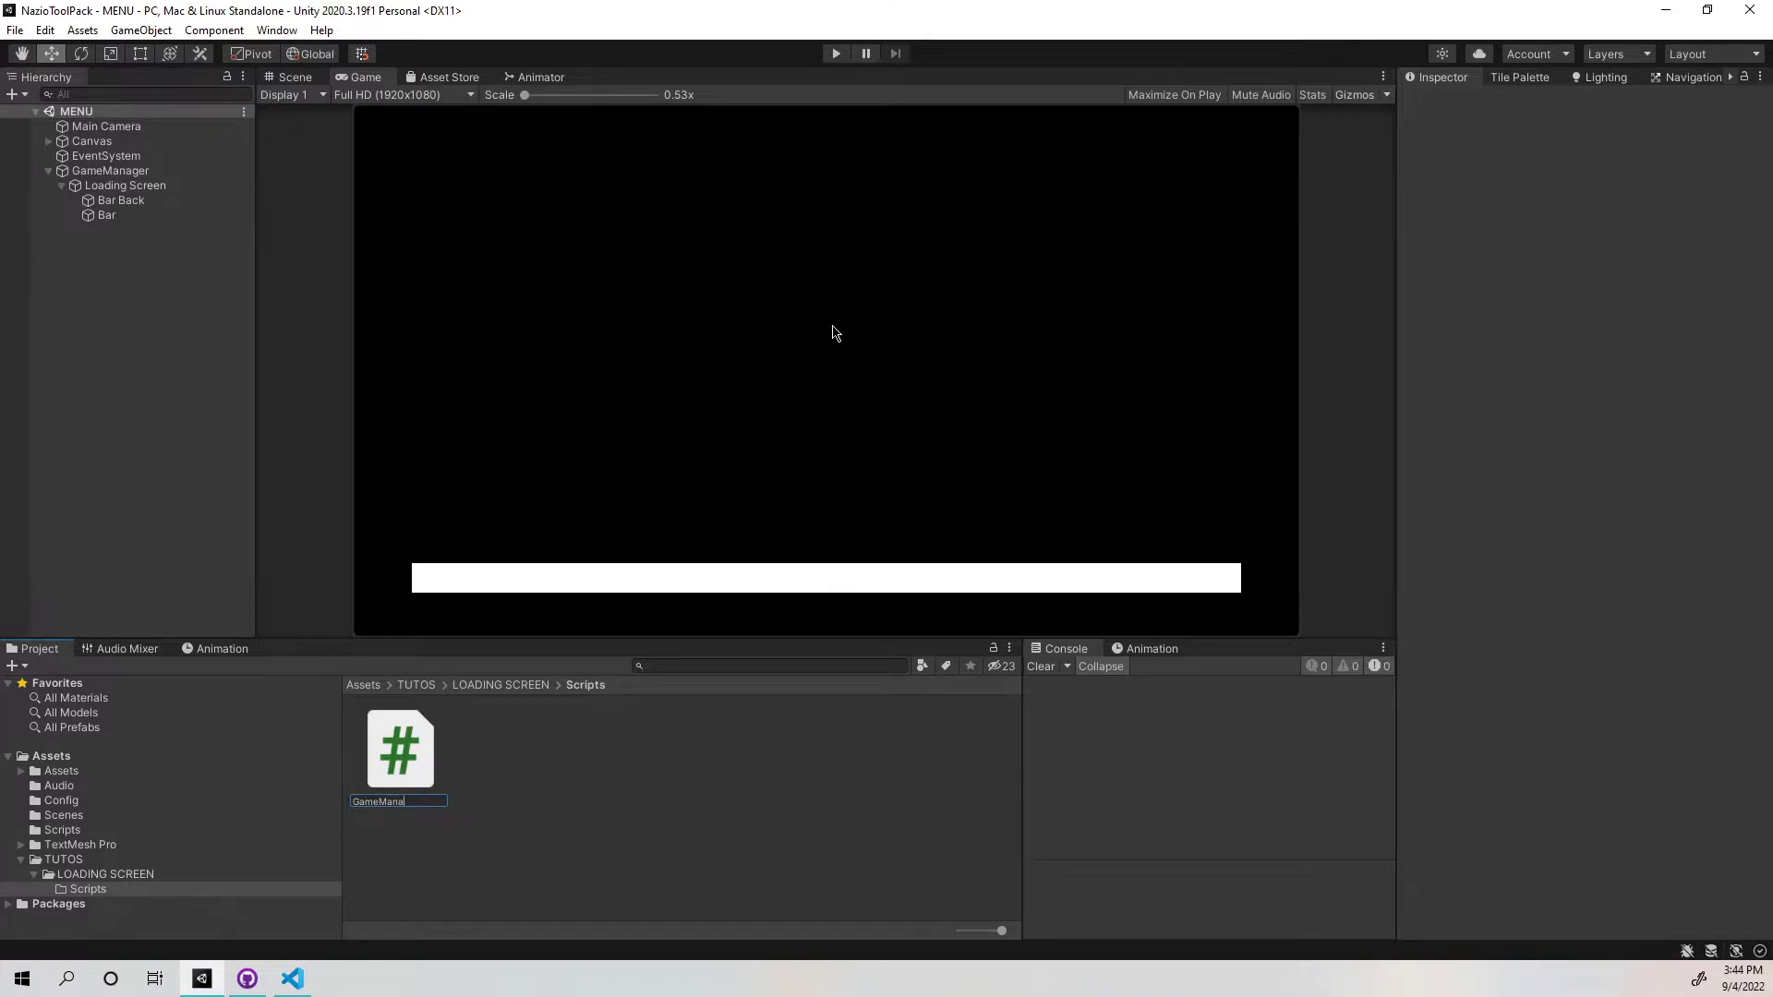
text(ger)
key(Return)
right_click(400, 757)
click(480, 713)
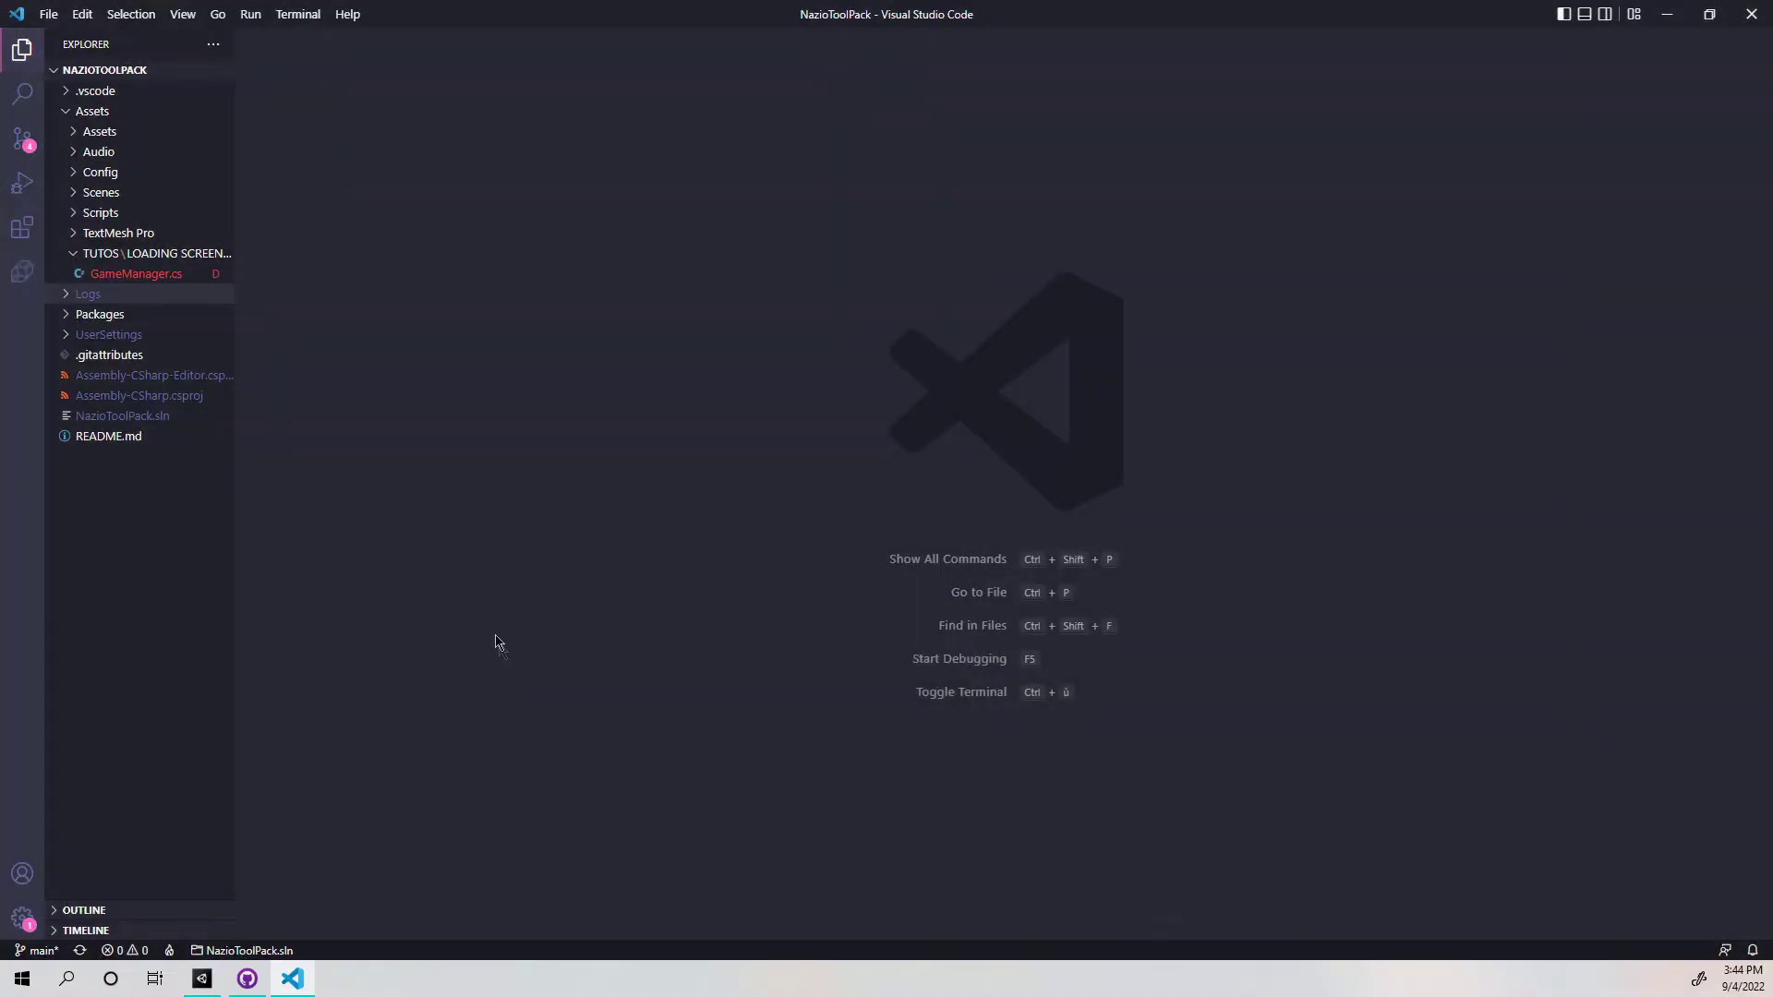
Strip the default methods, leaving an empty GameManager class in namespace TUTO, and save.
drag(376, 300, 250, 158)
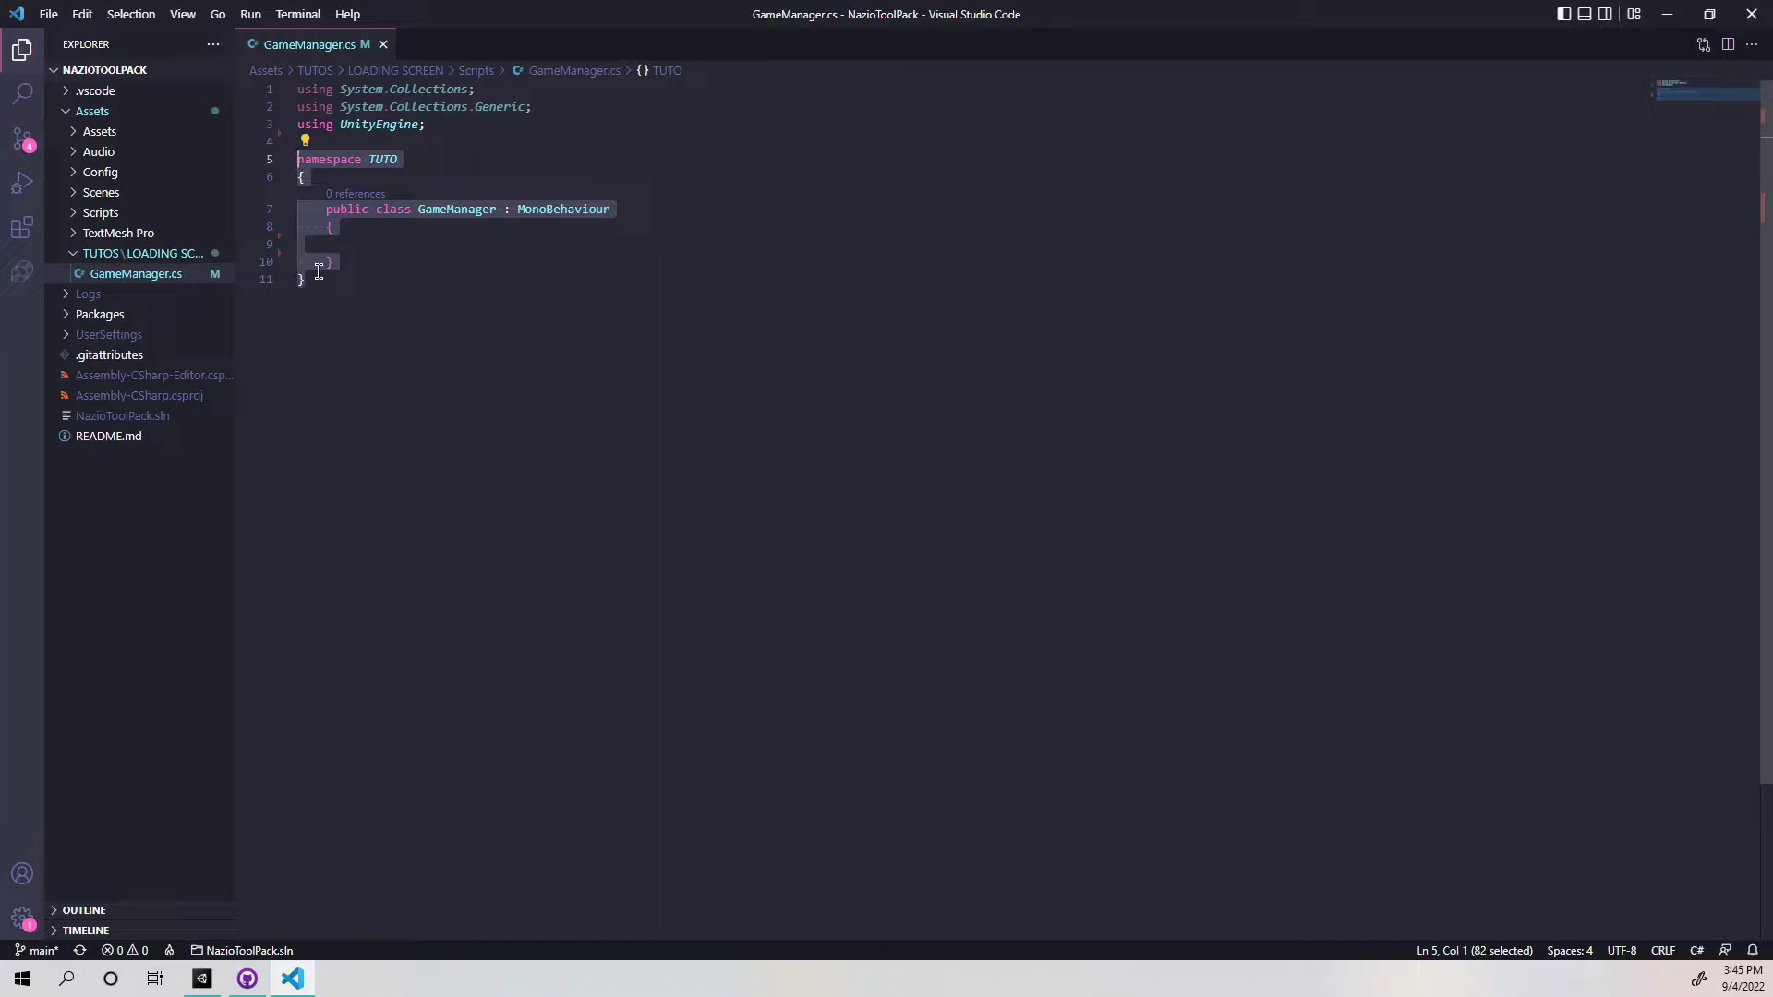
click(439, 232)
click(445, 245)
key(Tab)
key(ctrl+s)
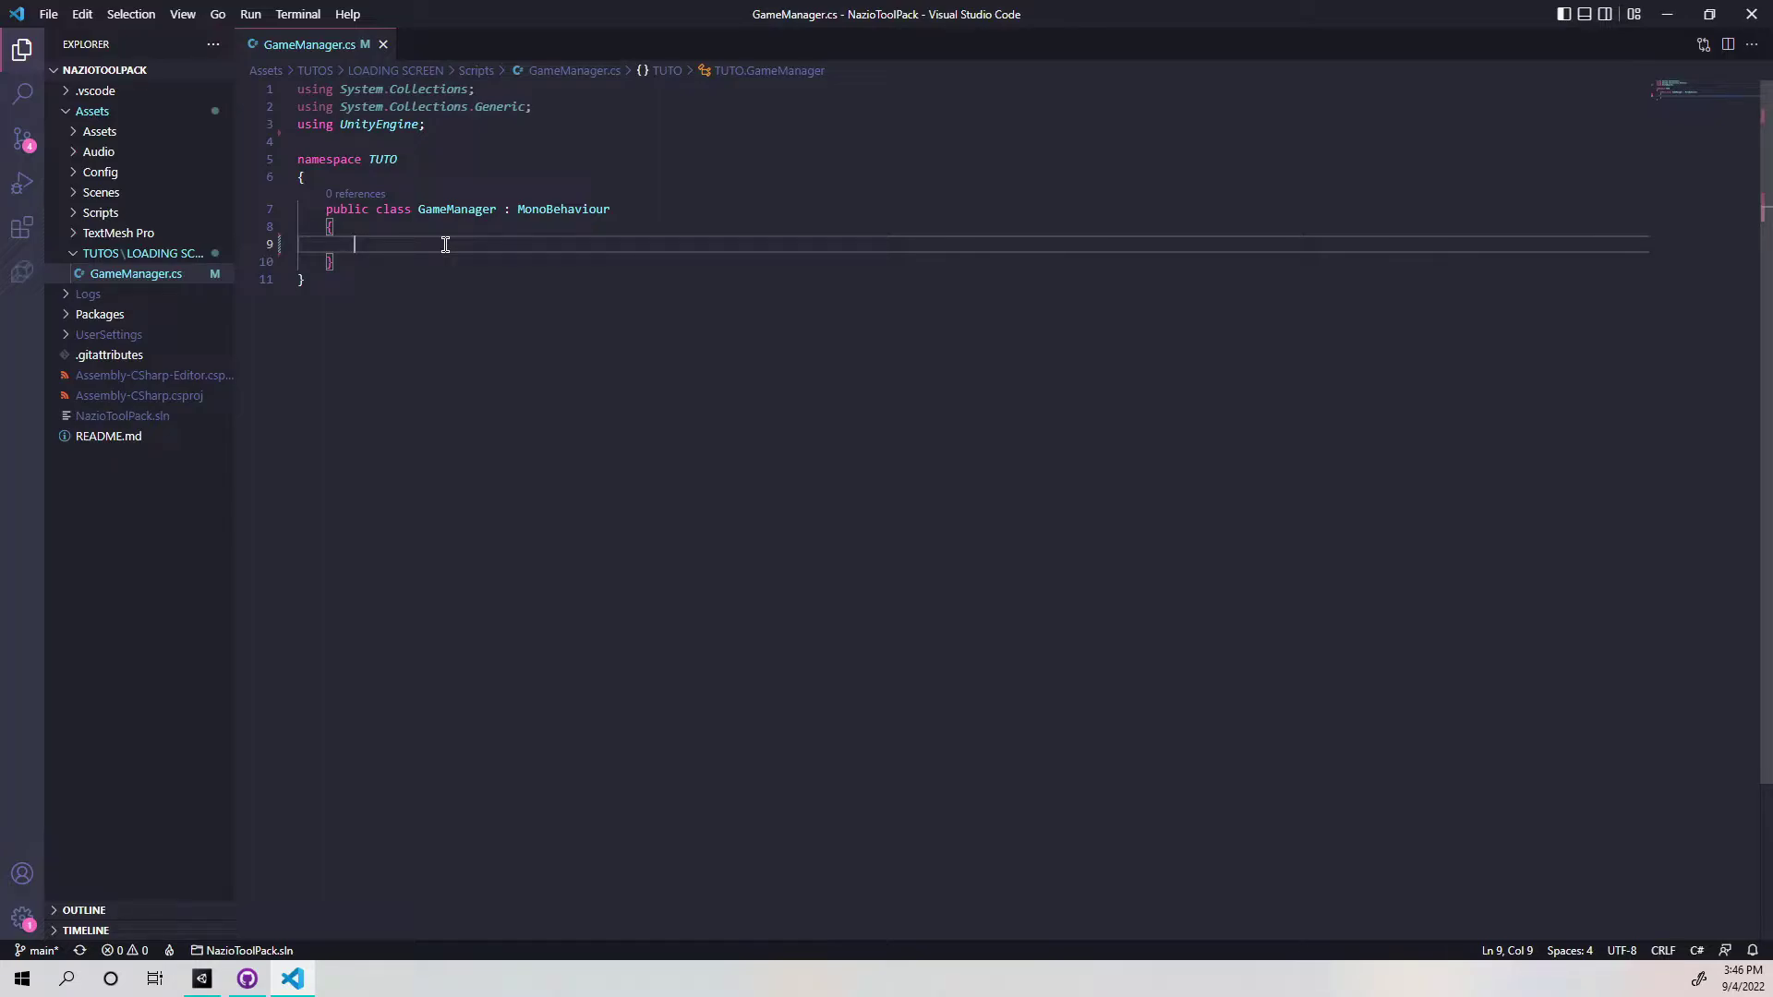
Paste the static Instance property onto line 9 of GameManager.
text(public static GameManager Instance { private set; get;})
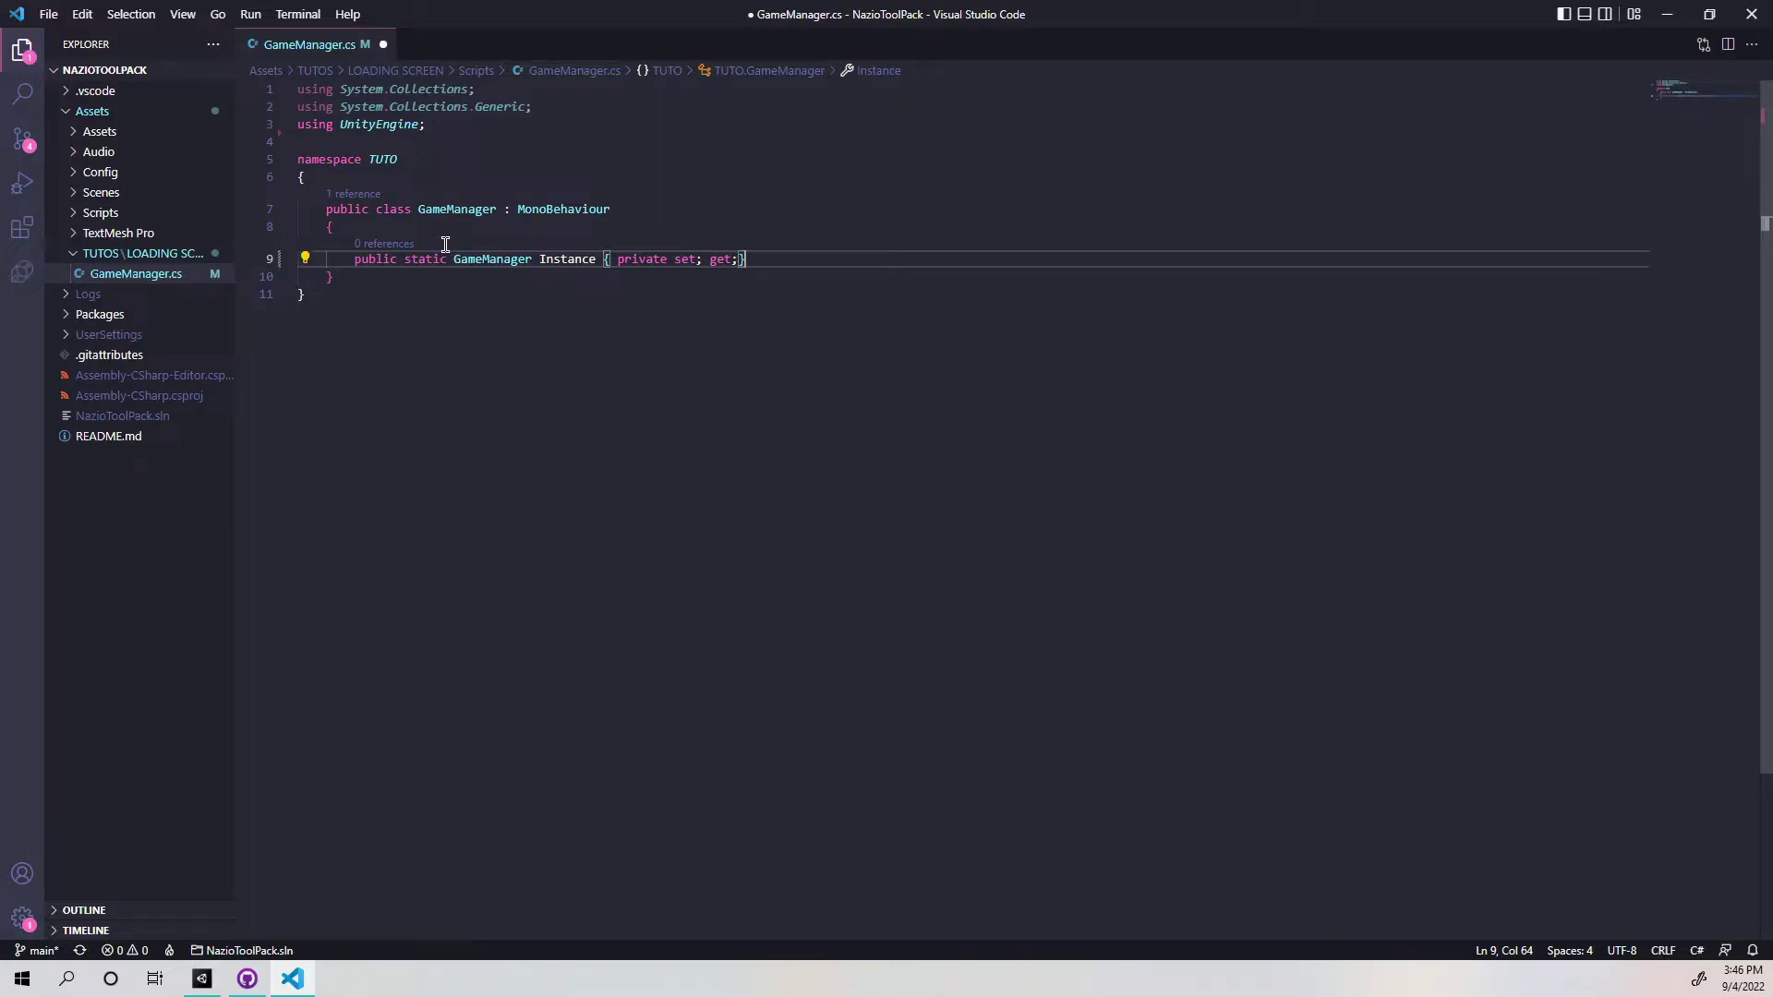
drag(759, 258, 356, 260)
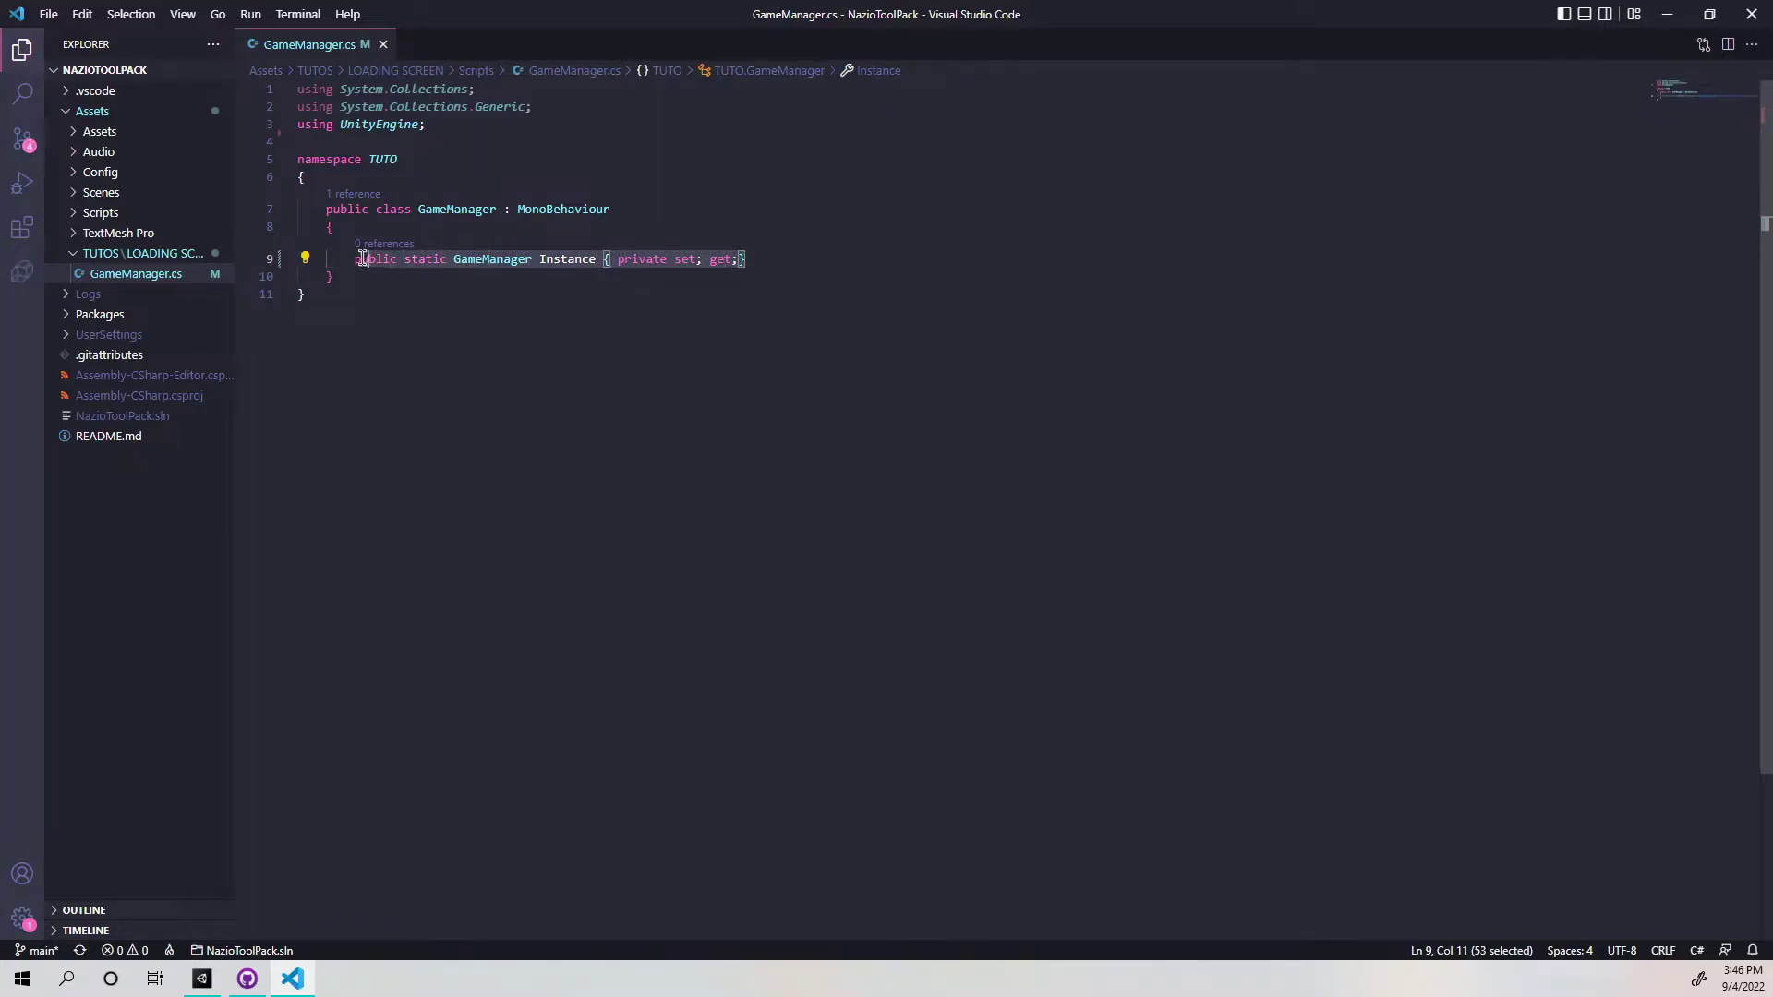
key(Left)
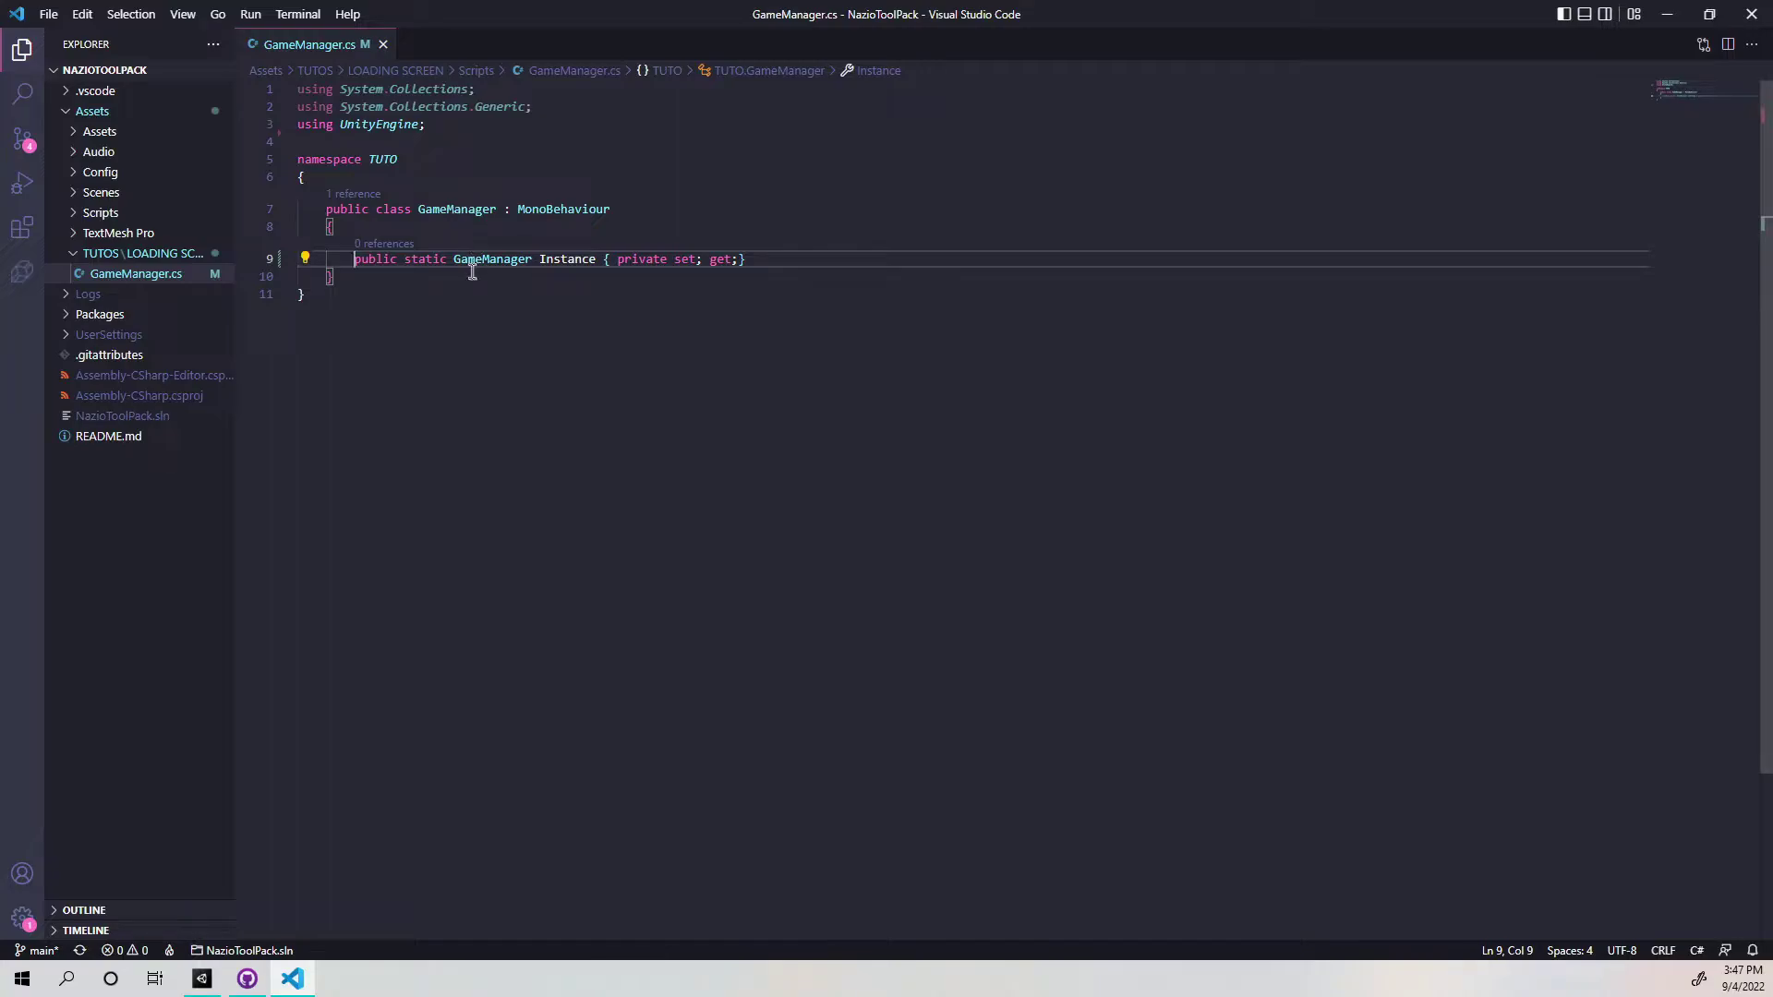
Add an Awake method below the Instance property from the 'awak' snippet and save the script.
click(774, 262)
key(Return)
key(Return)
text(awak)
key(Return)
key(ctrl+s)
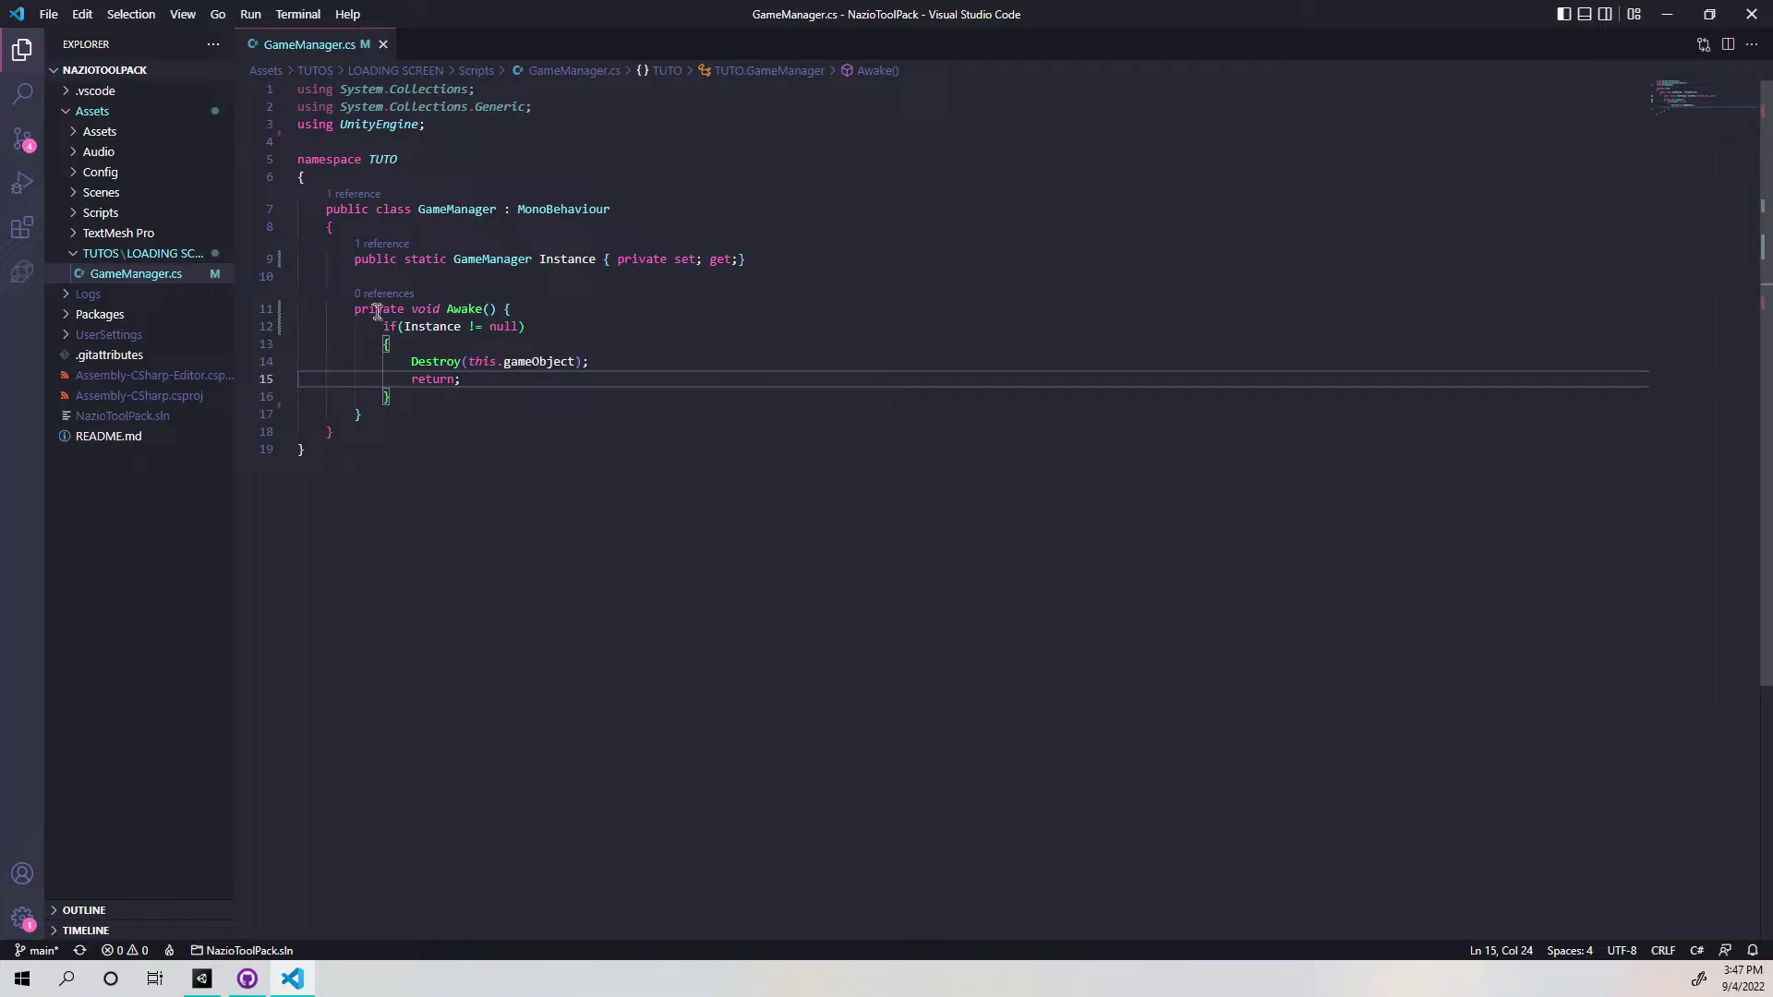
Format the document, then add Instance = this and DontDestroyOnLoad(this.gameObject) to Awake and save.
right_click(477, 412)
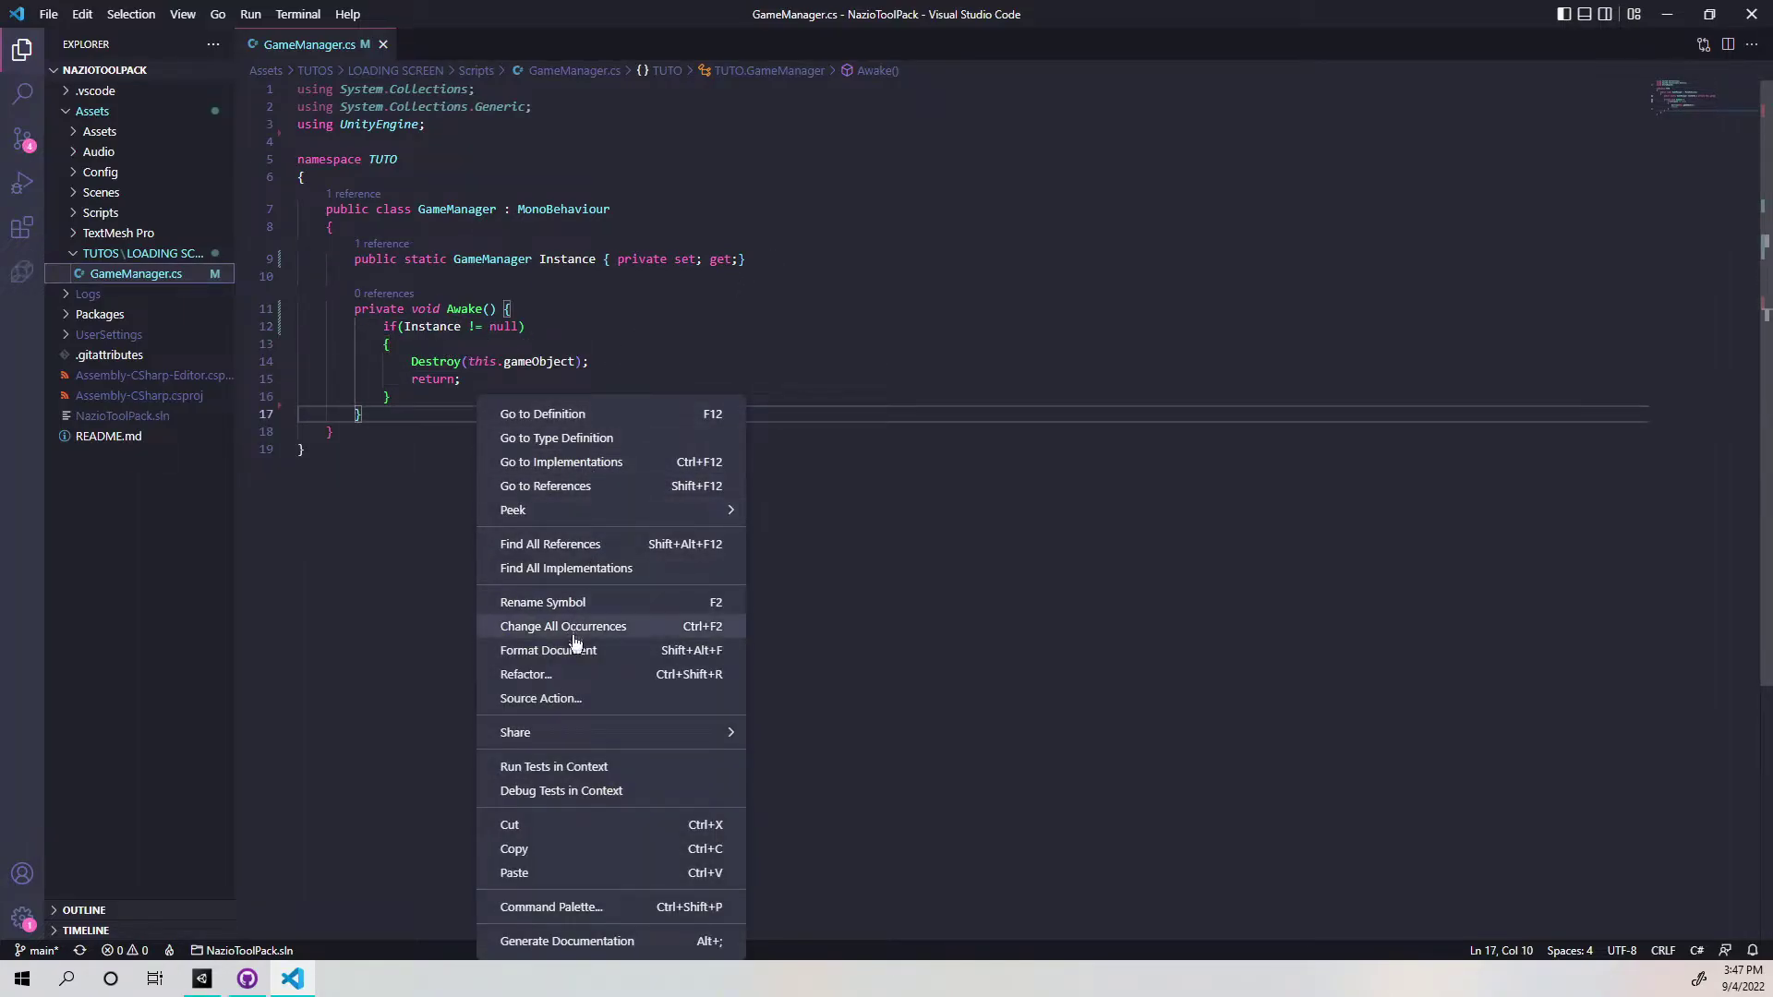
click(548, 650)
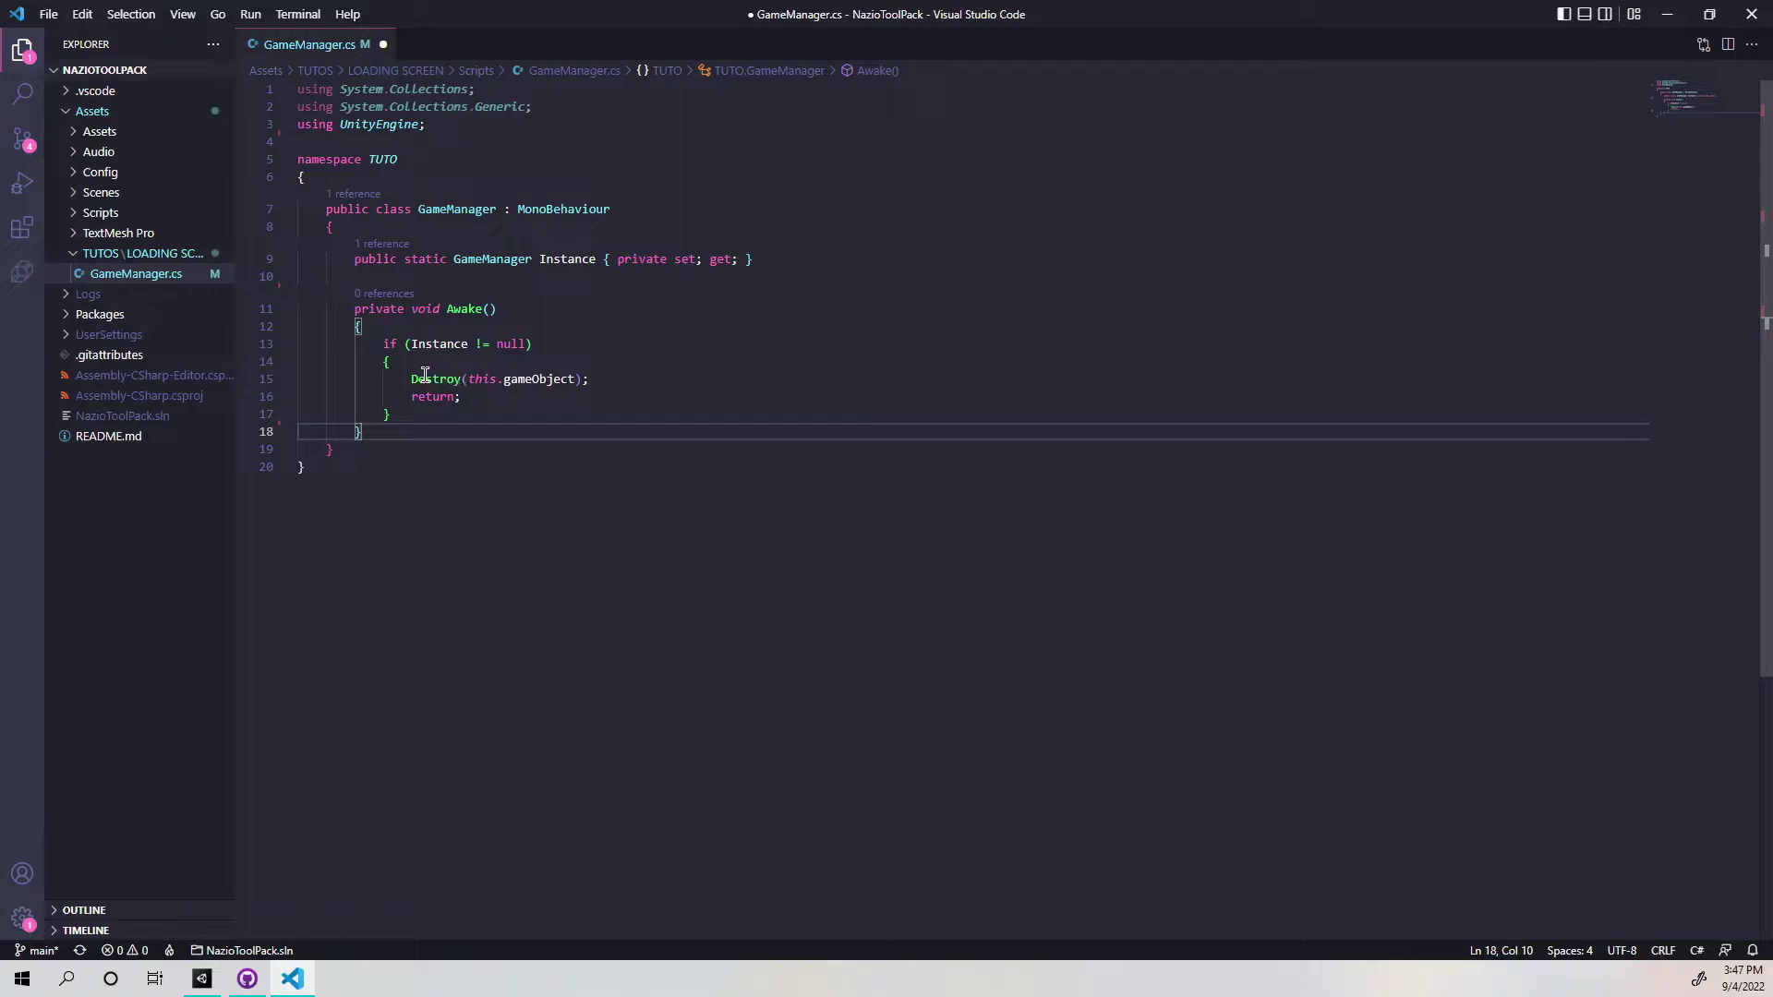
drag(408, 379, 589, 381)
drag(477, 396, 409, 396)
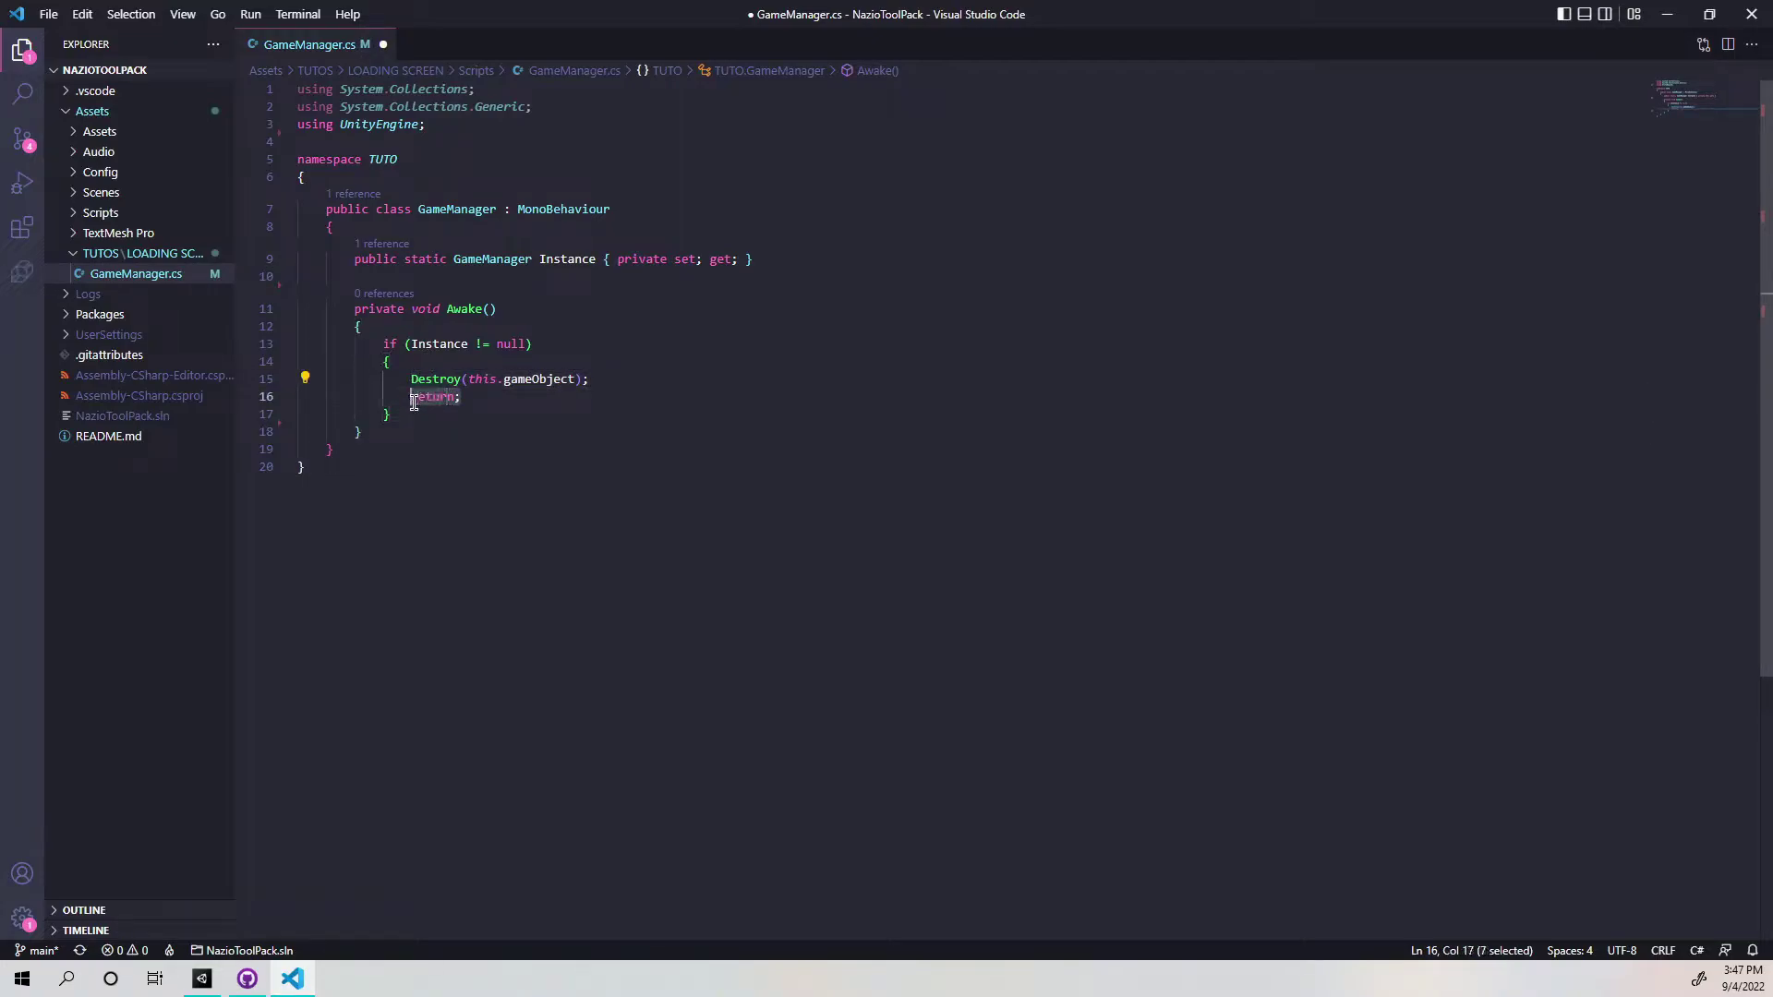
click(406, 414)
text(Instance = this;             DontDestroyOnLoad(this.gameObject);)
key(ctrl+s)
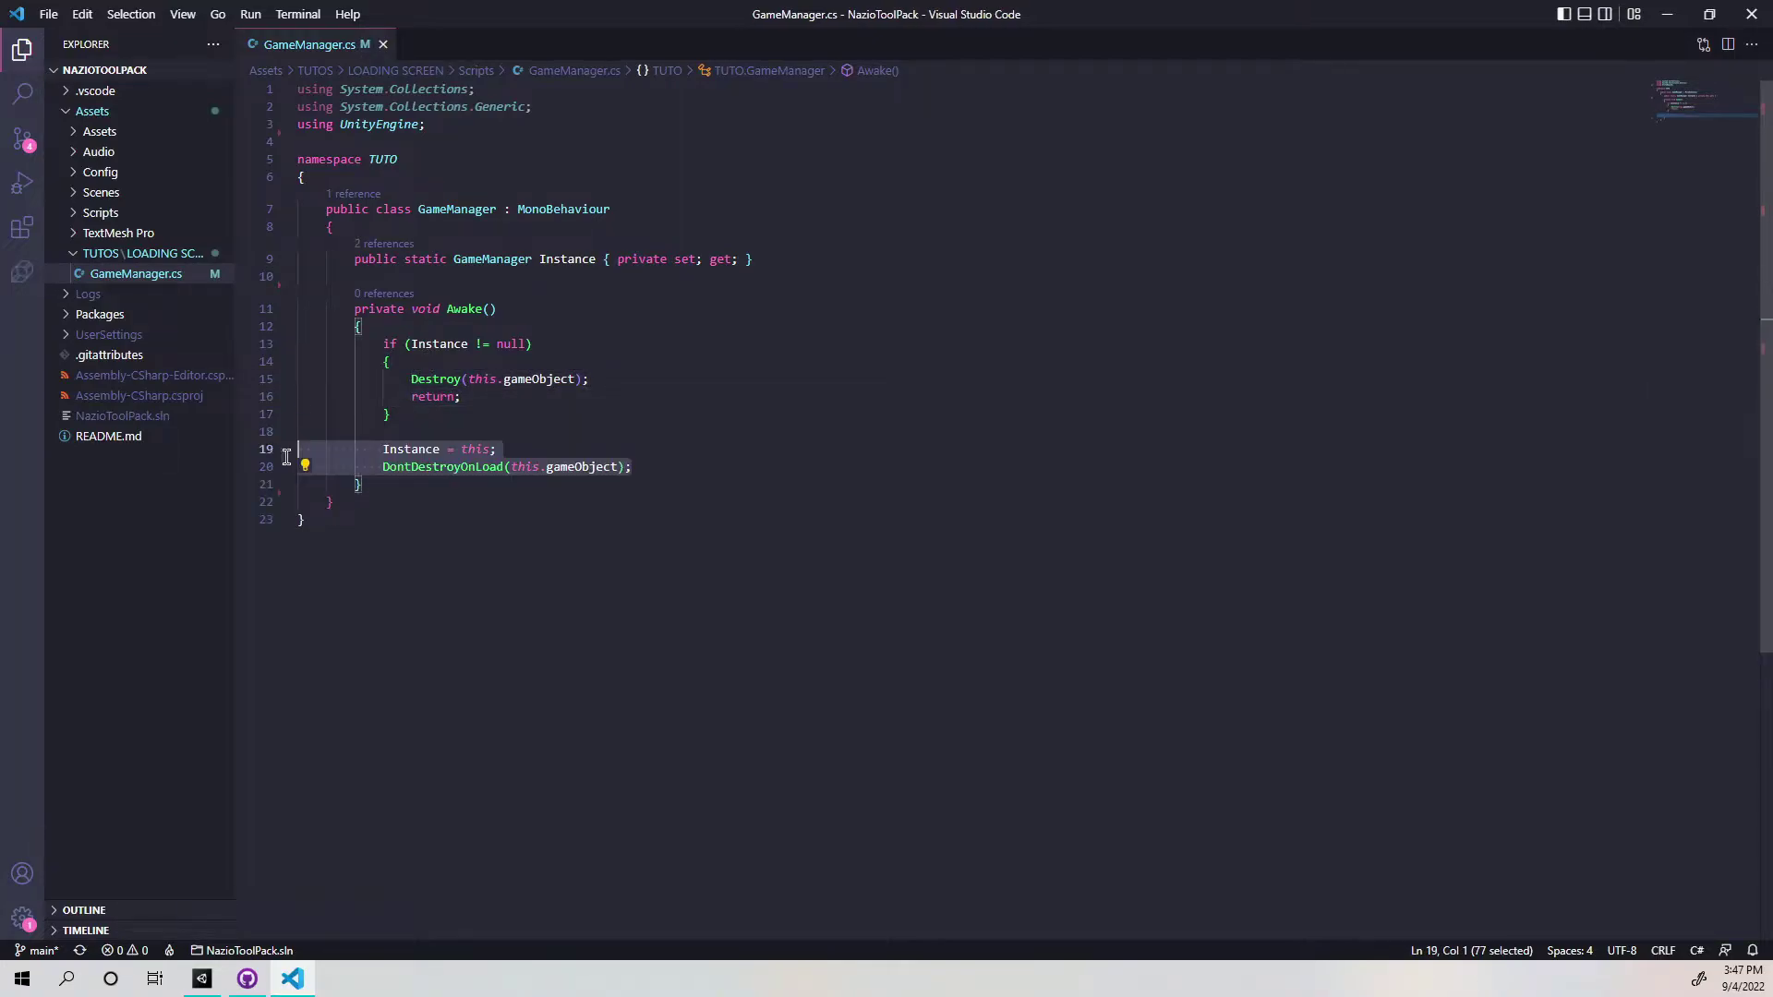
Select the Awake method and start new lines below it.
click(676, 472)
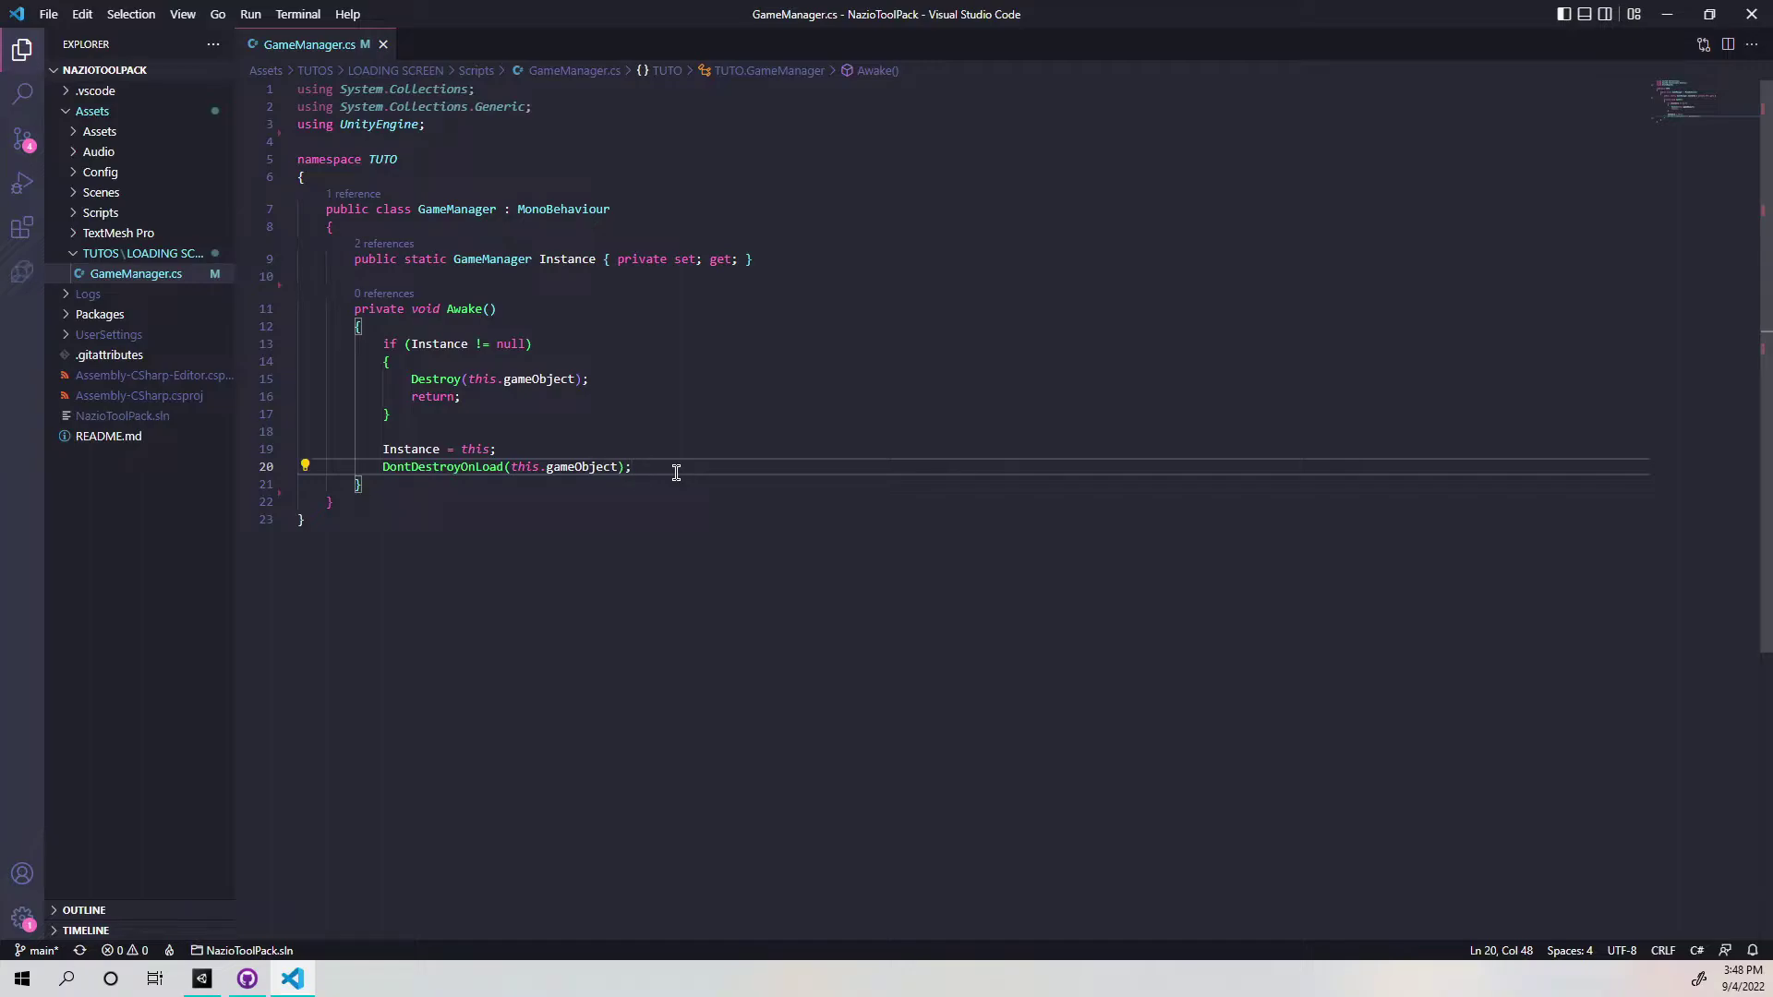
key(Down)
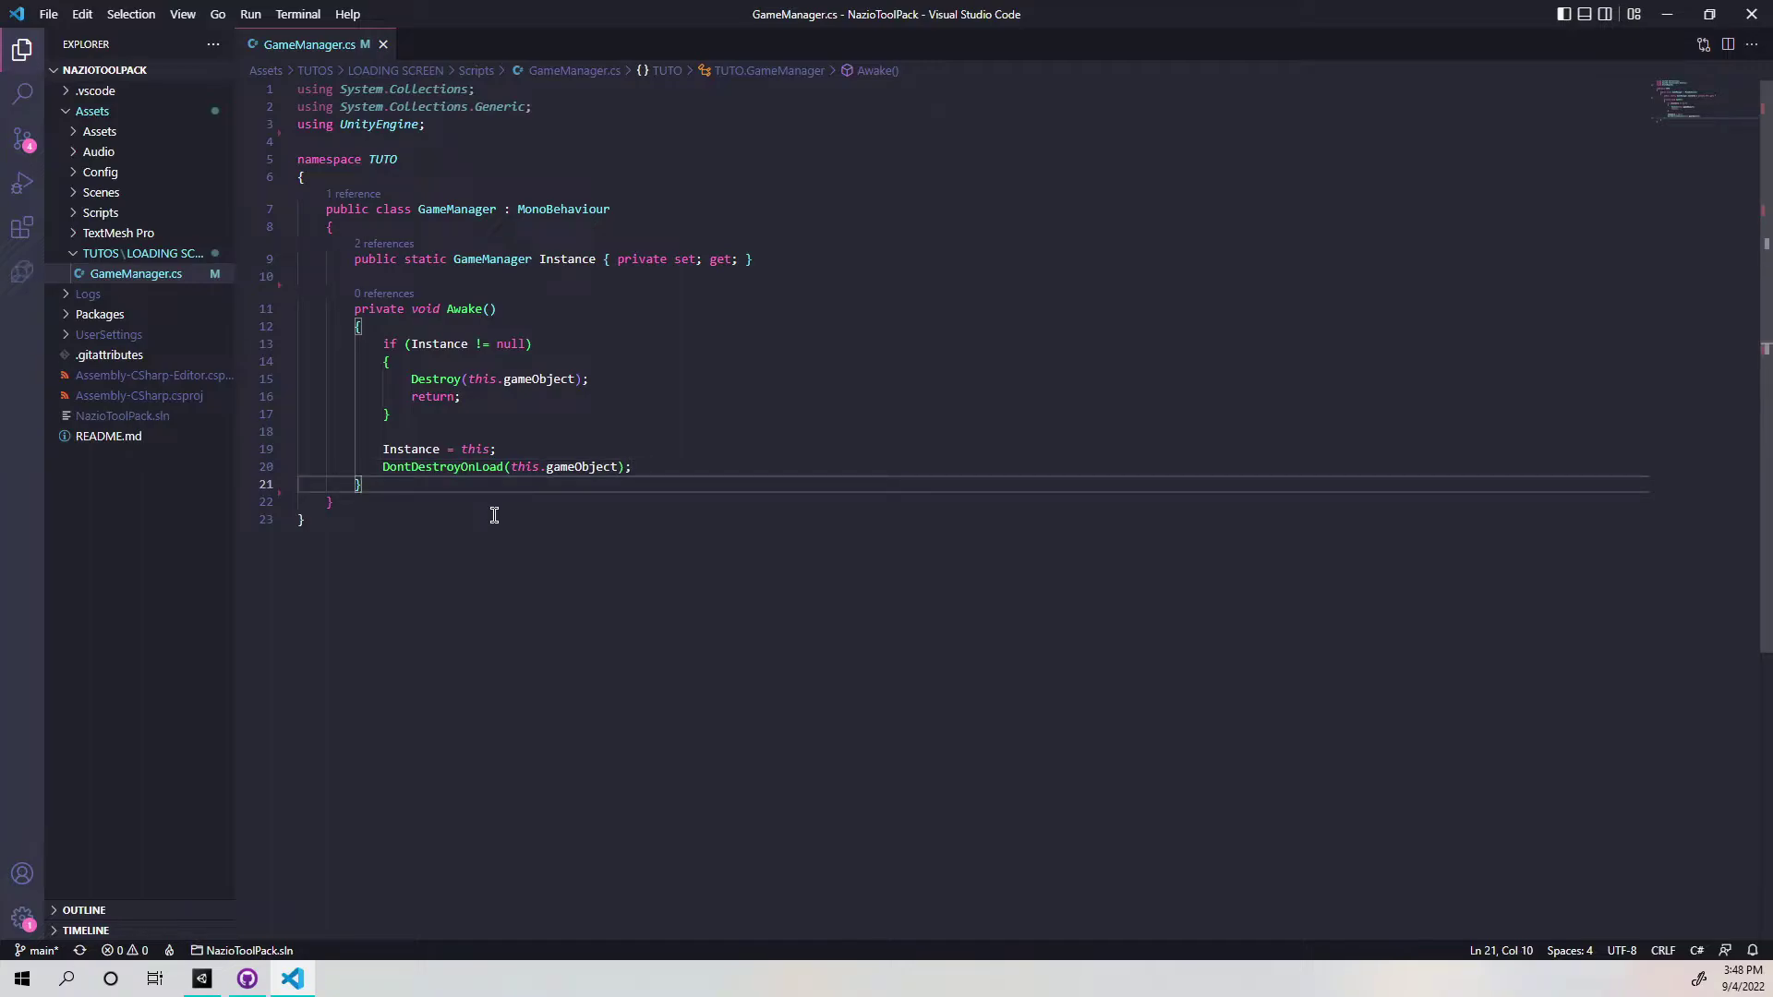
key(shift+alt+Right)
key(shift+alt+Right)
key(shift+alt+Right)
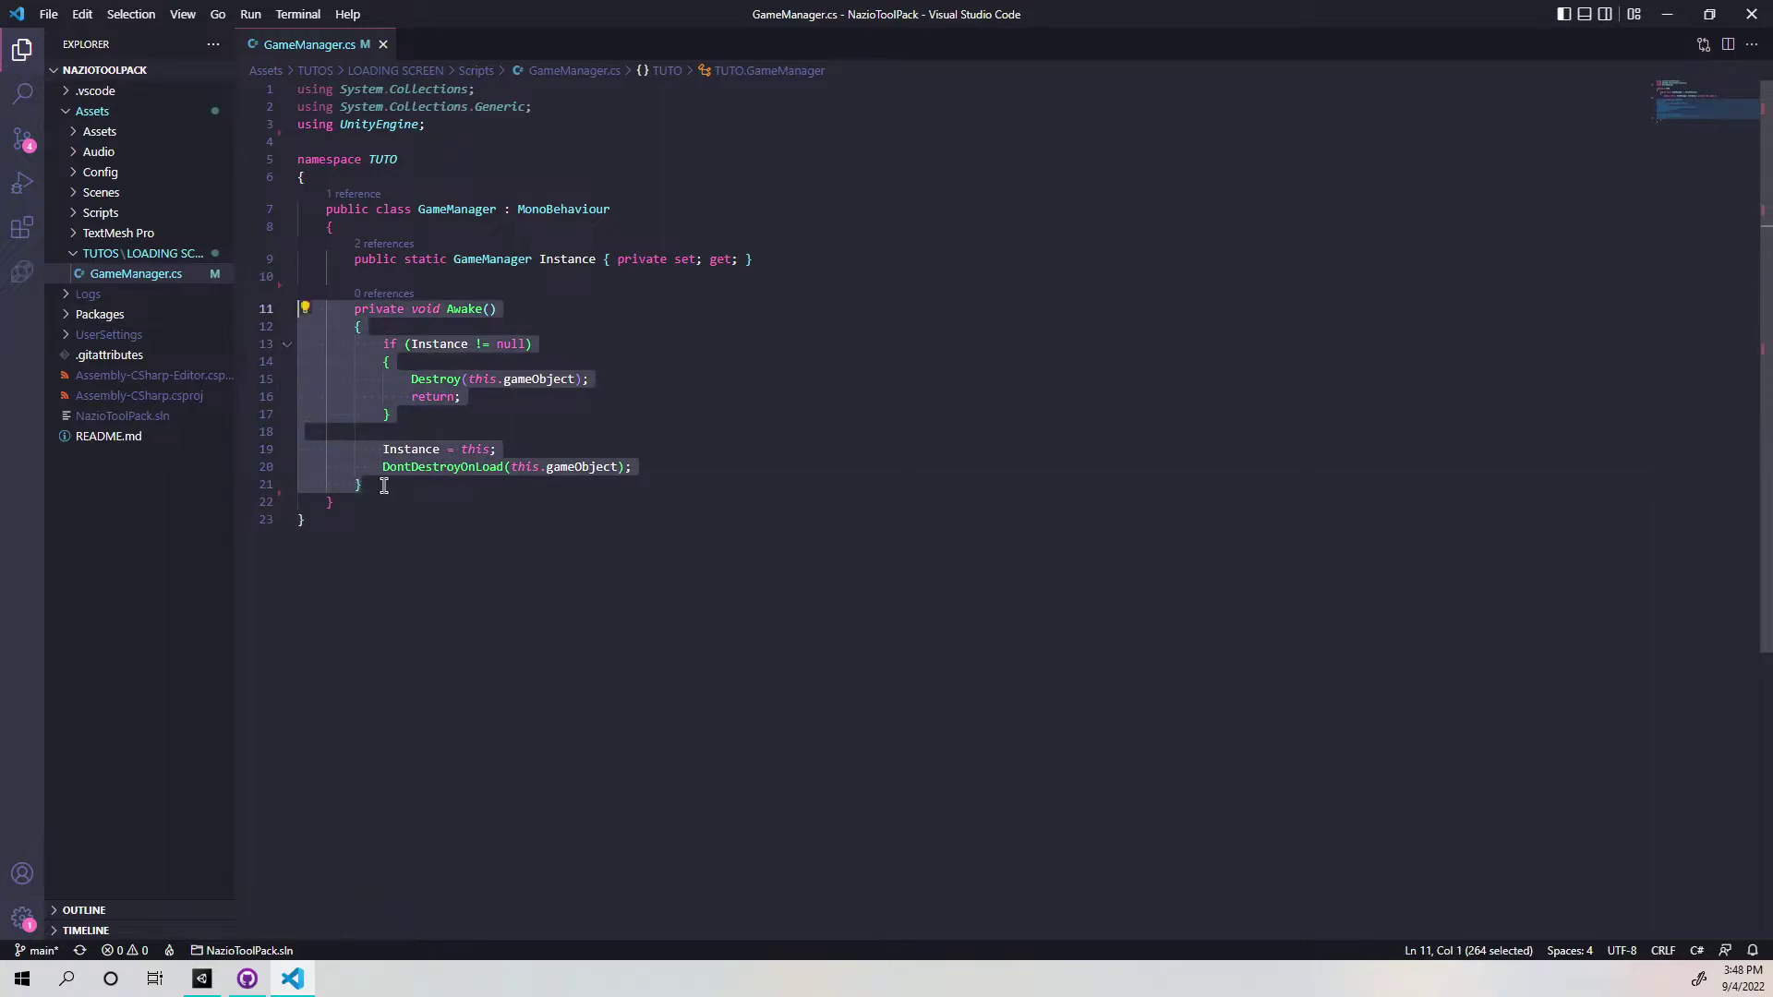
key(Escape)
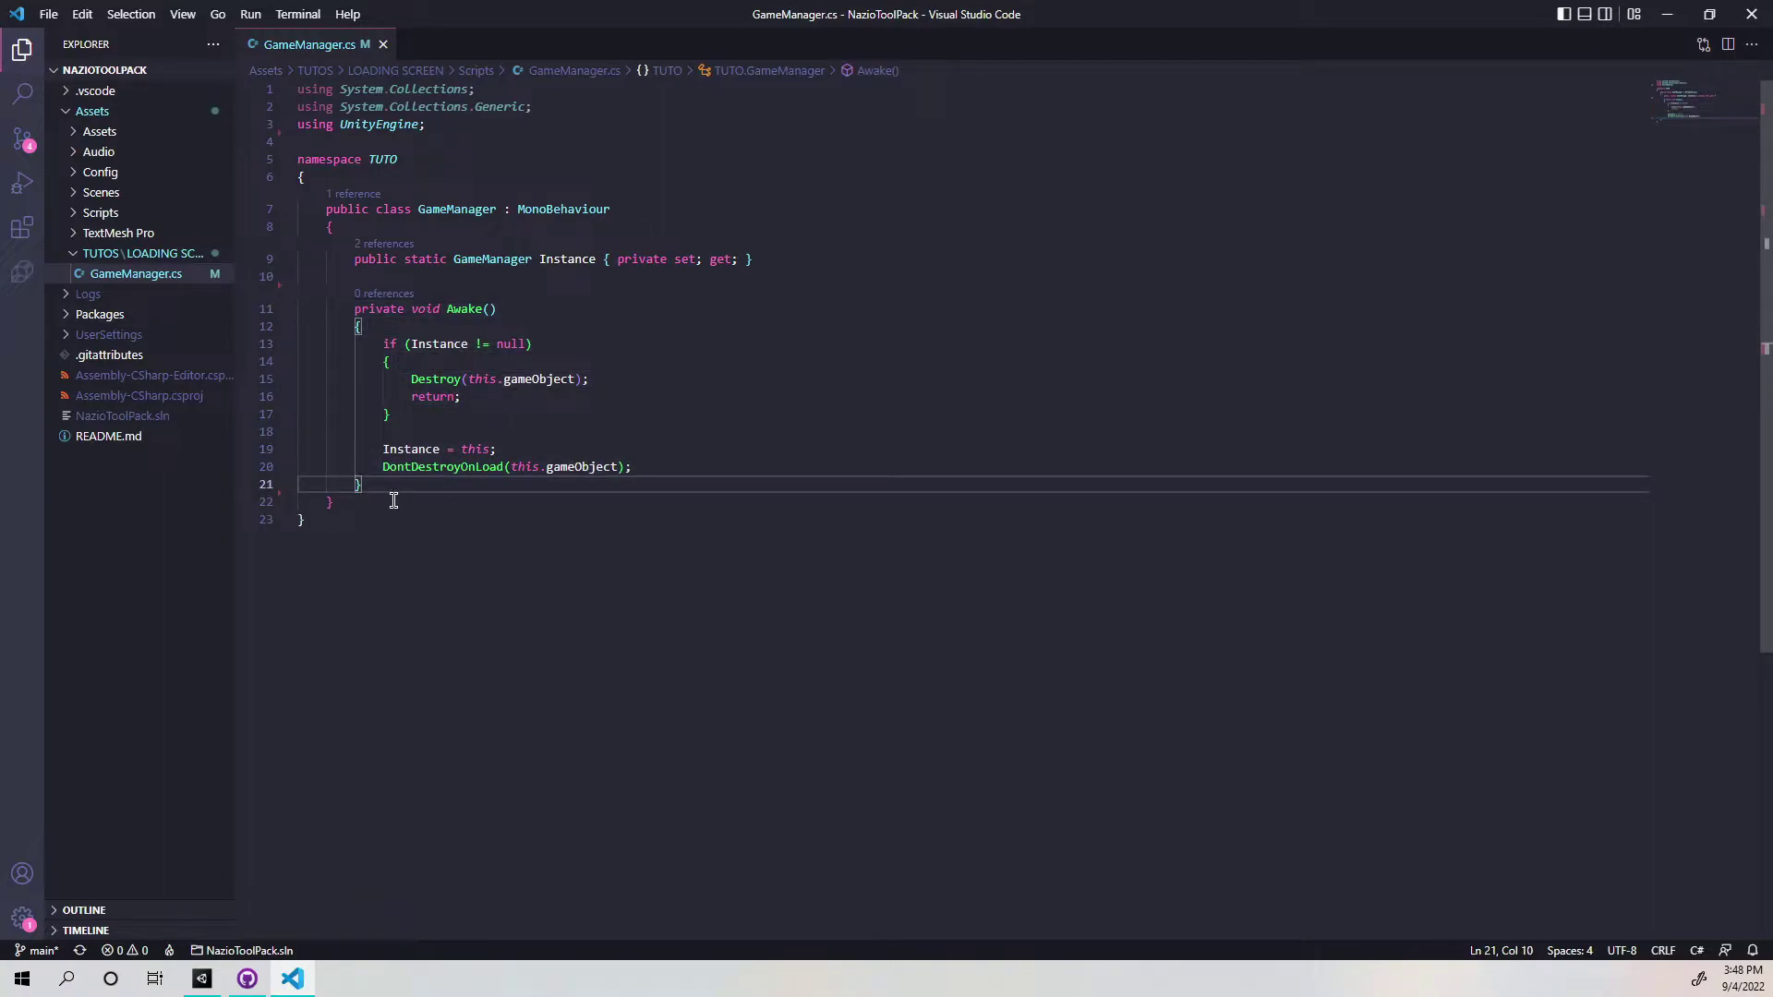
key(Return)
key(Return)
Declare public void LoadScenes() with braces and an empty body below Awake.
text(public void Load)
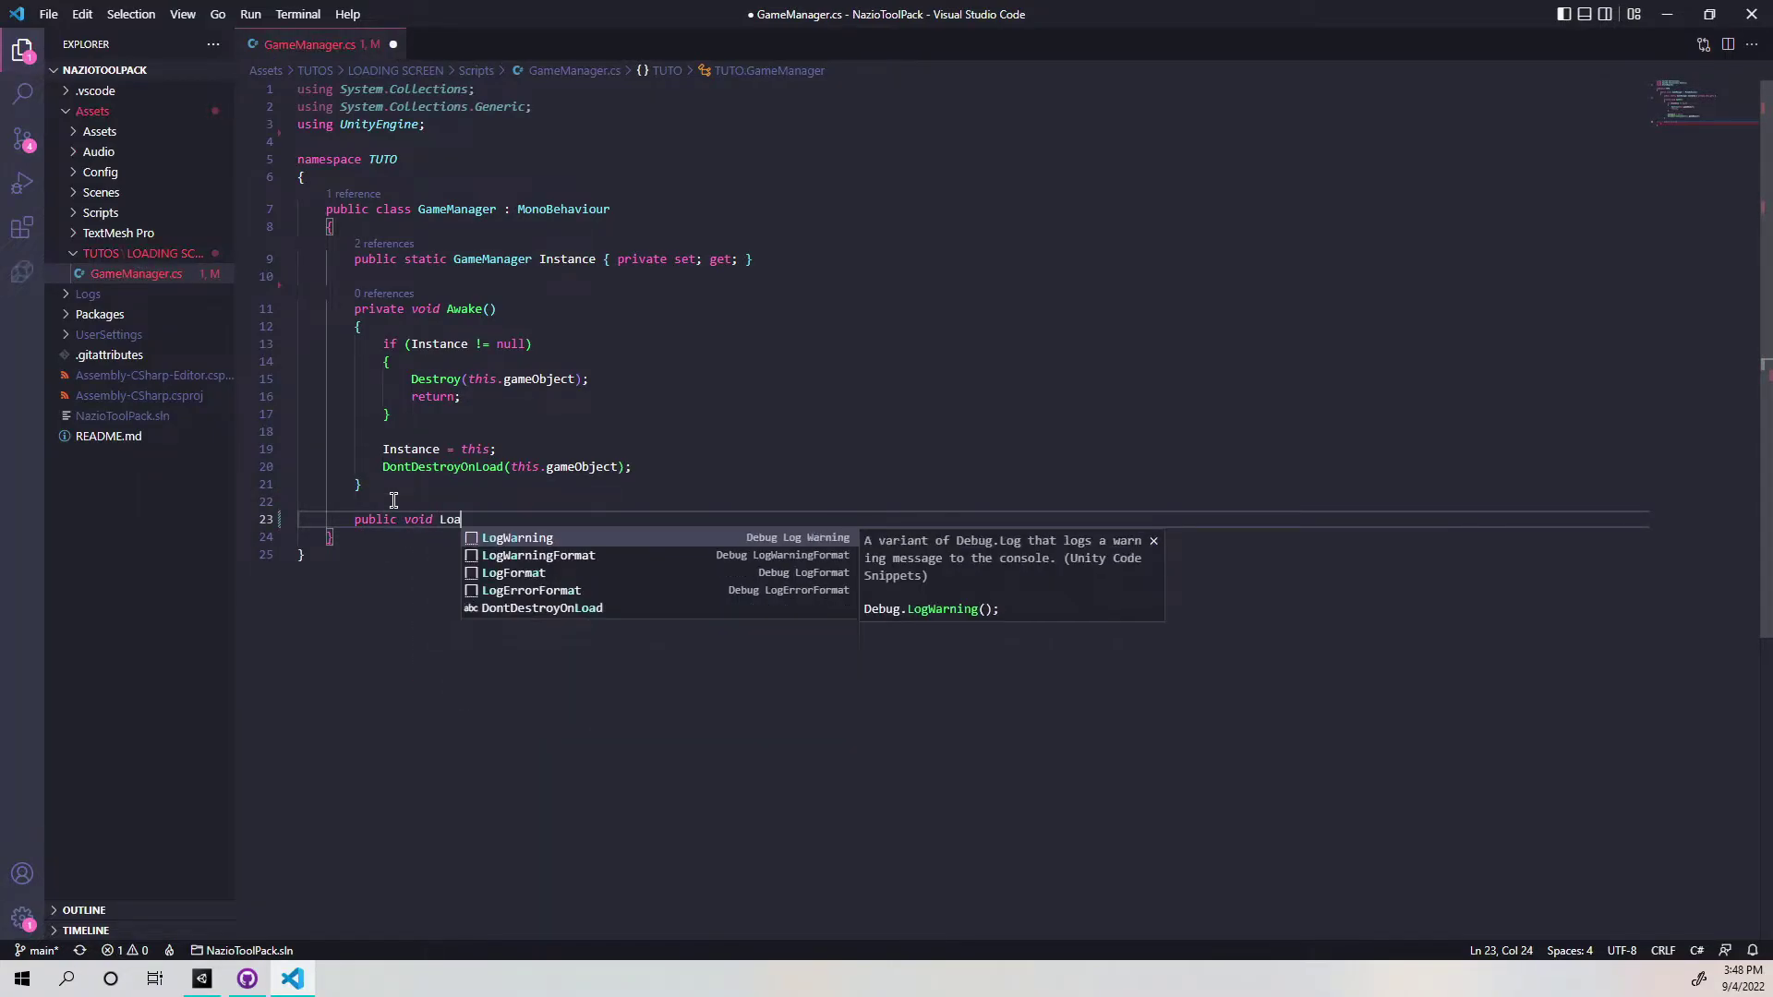
text(Scenes)
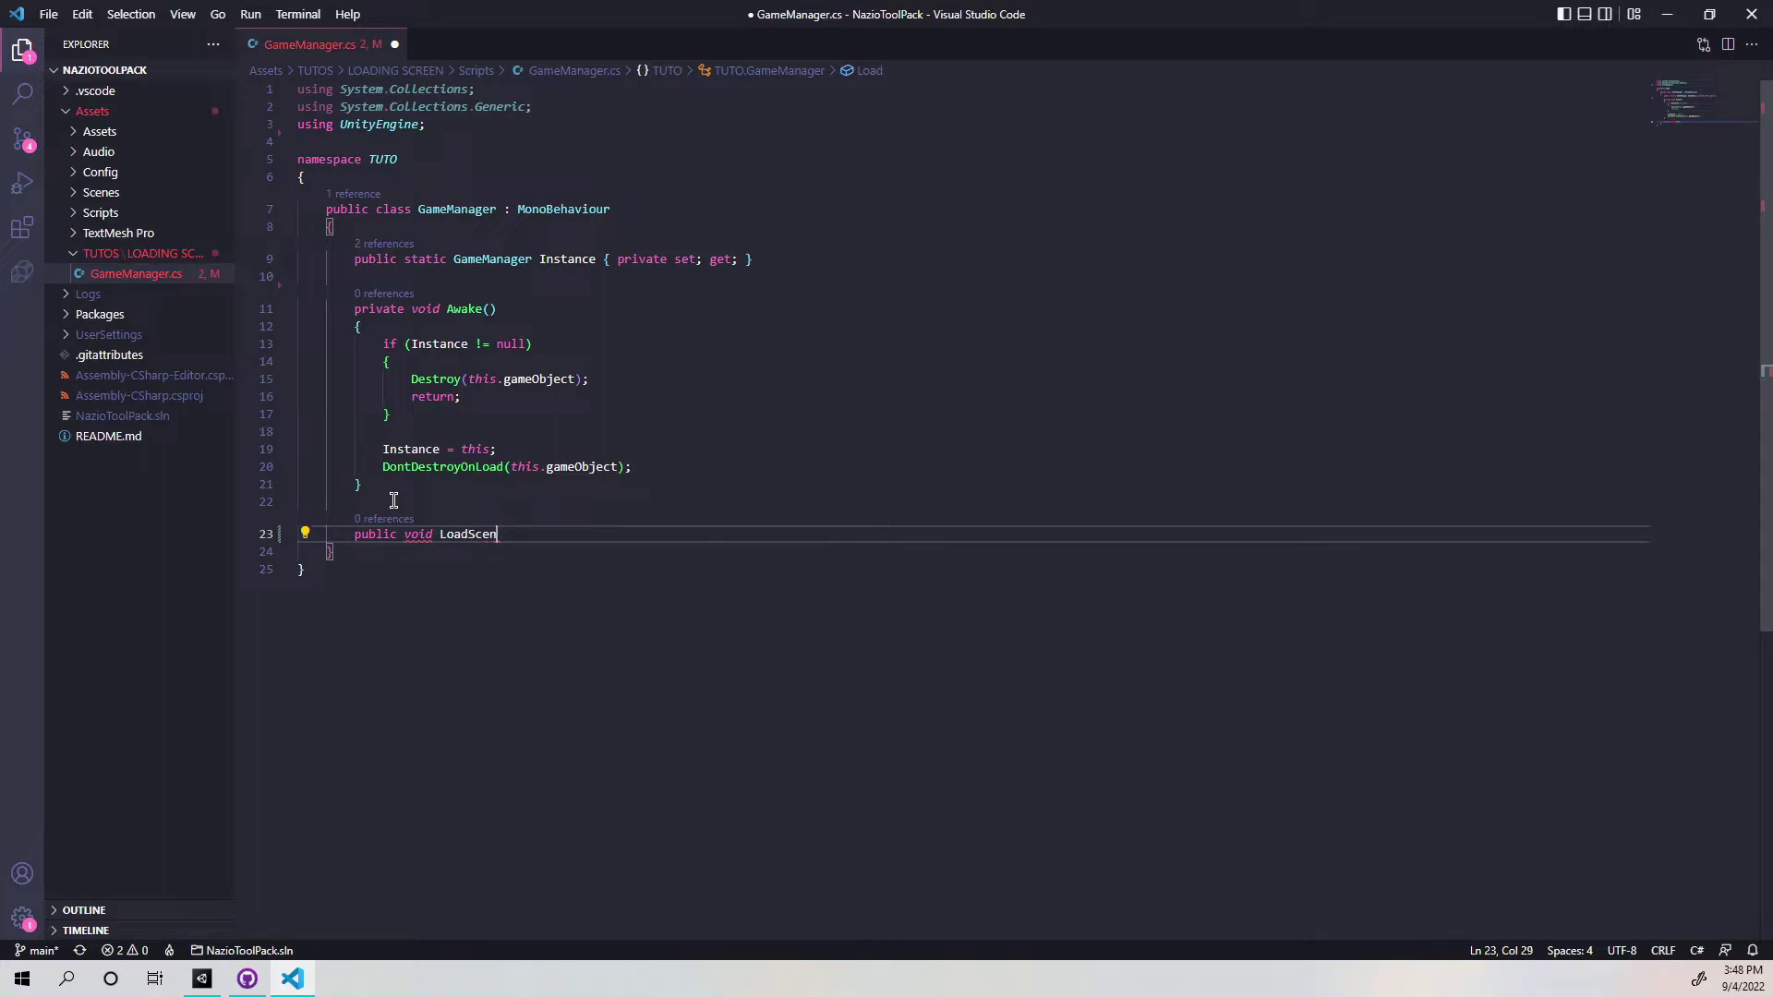
key(BackSpace)
text(())
key(Return)
text({)
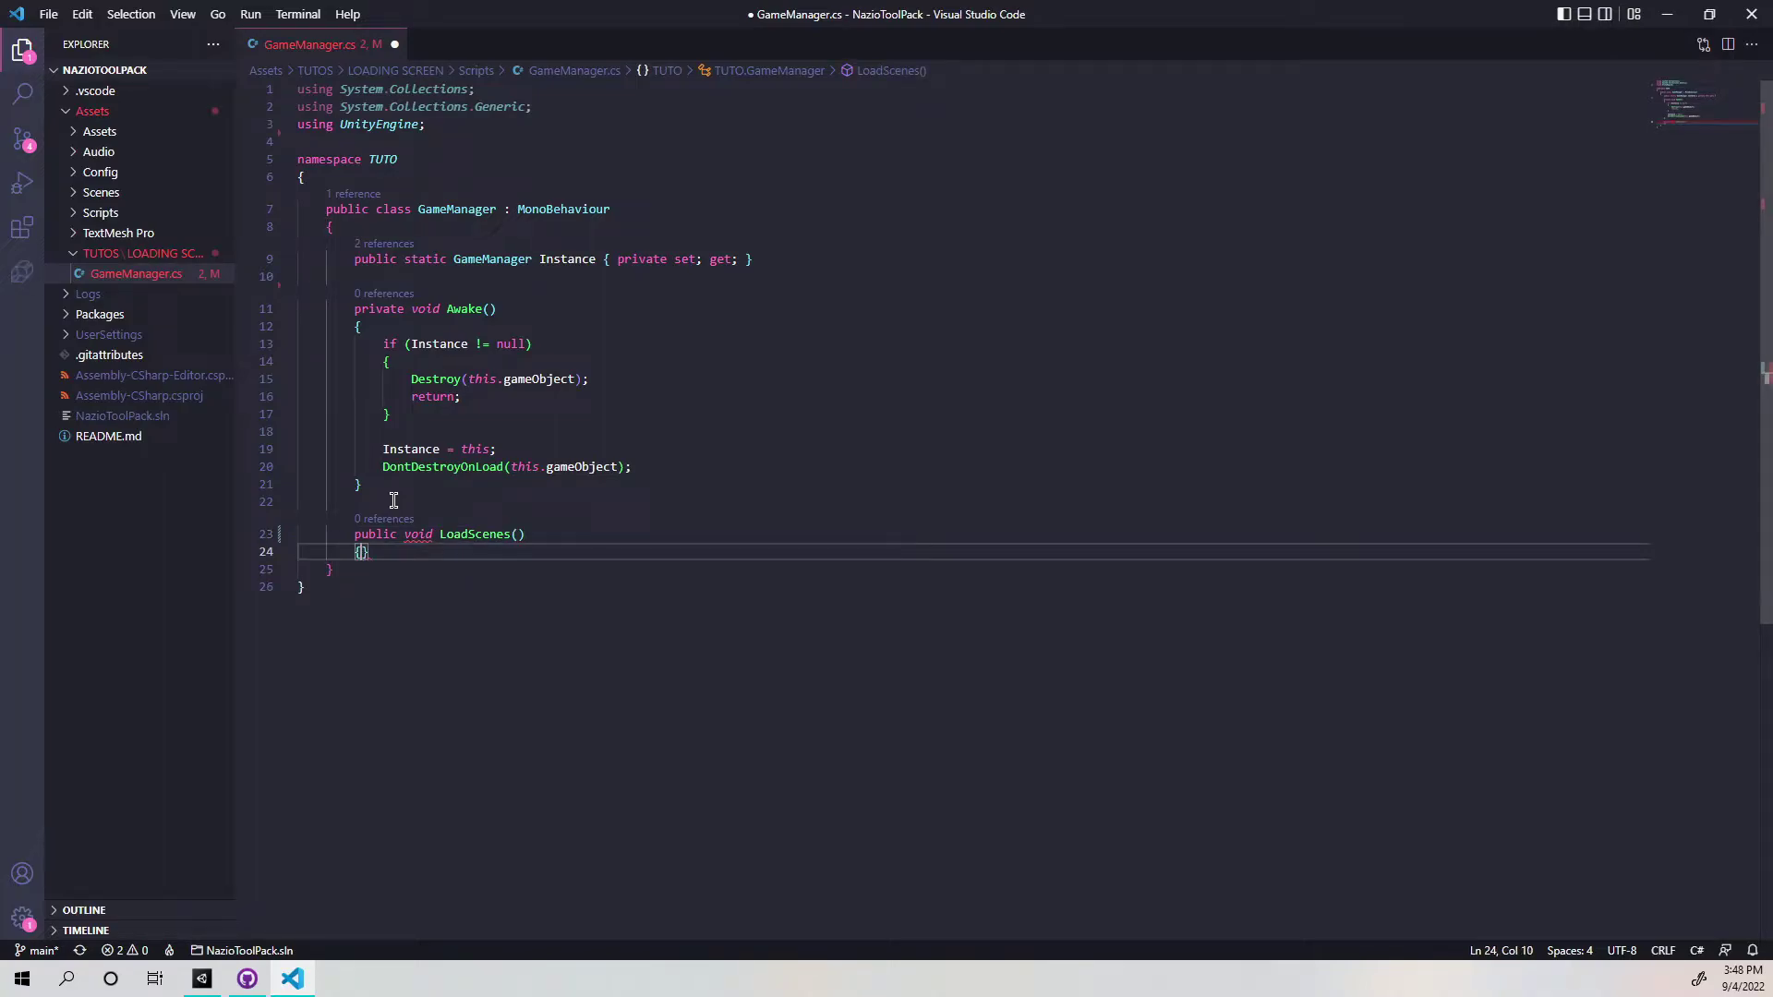
key(Return)
click(652, 554)
text(string _scene)
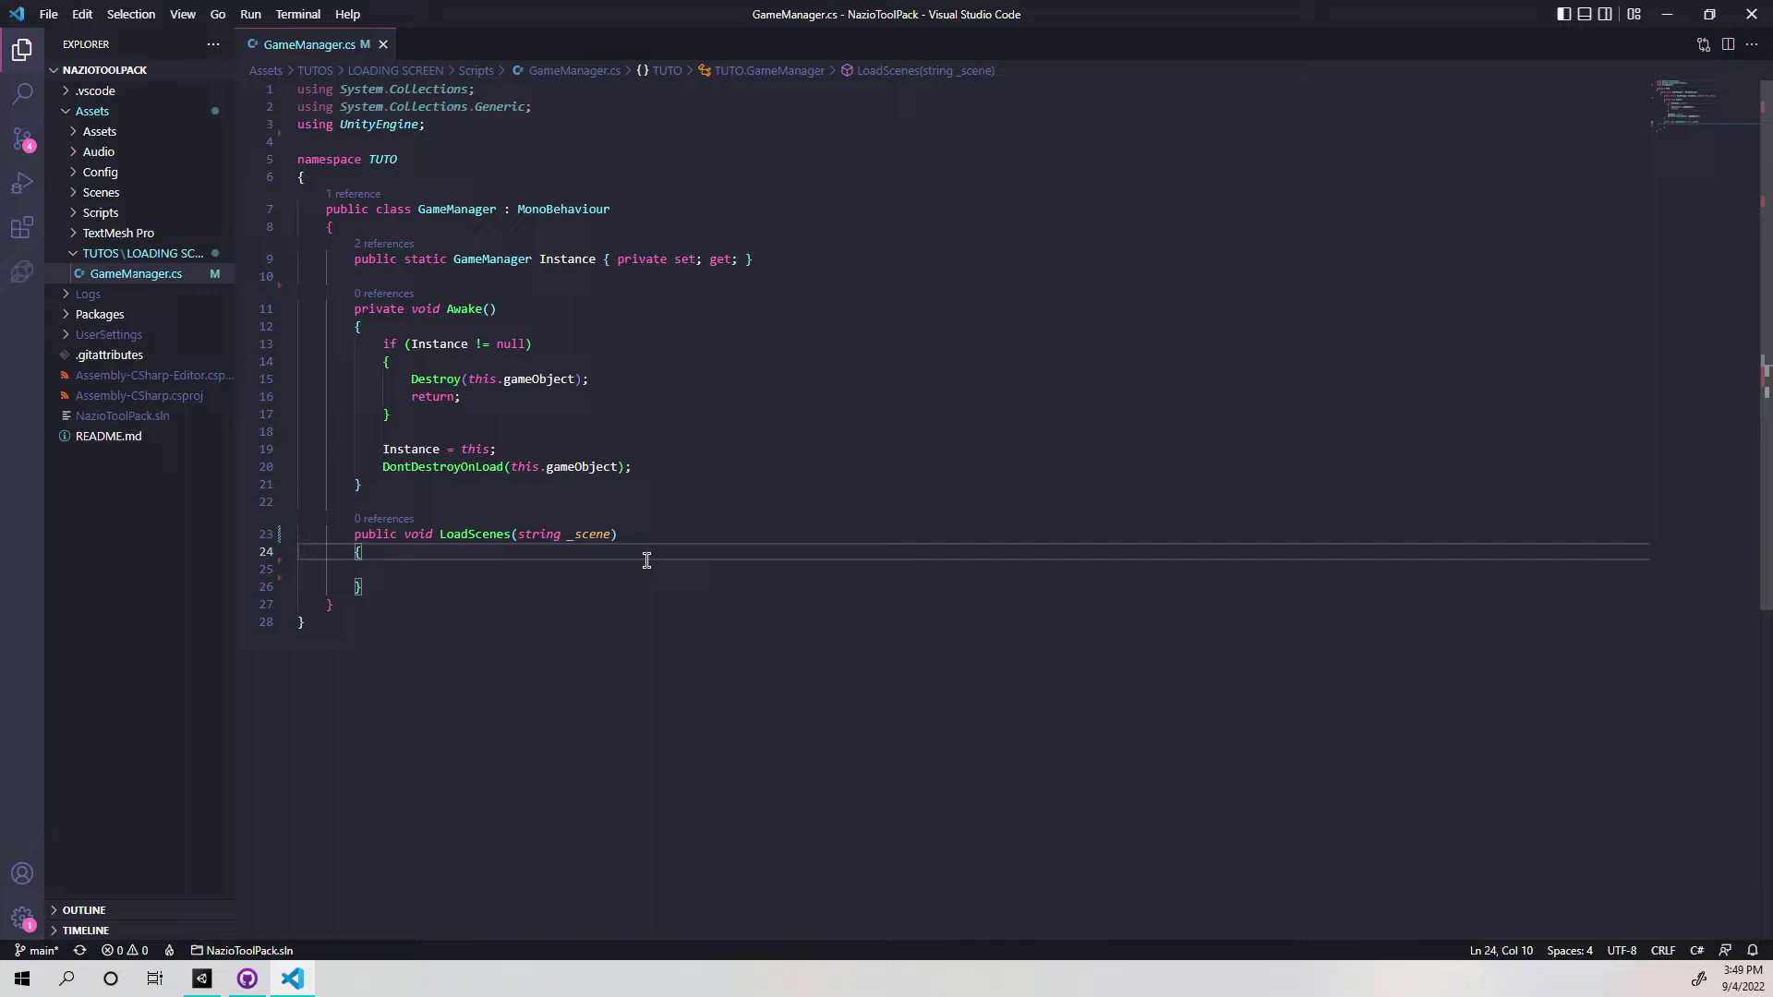
click(409, 569)
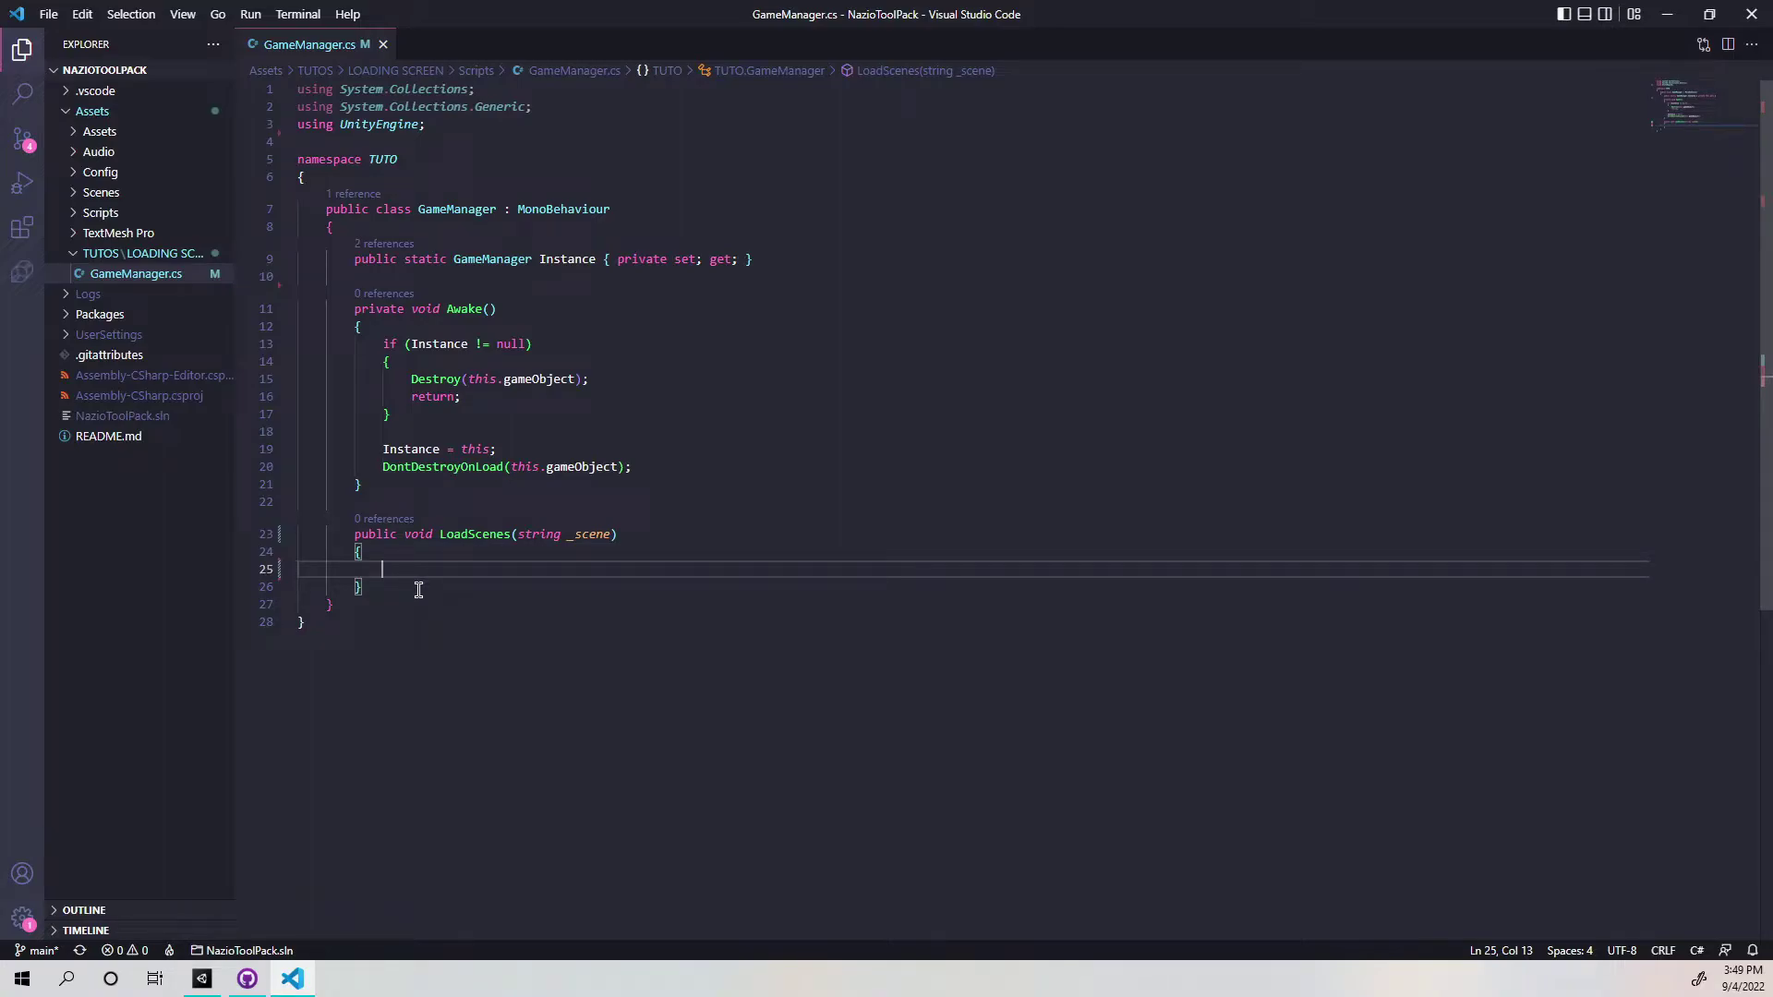
click(455, 124)
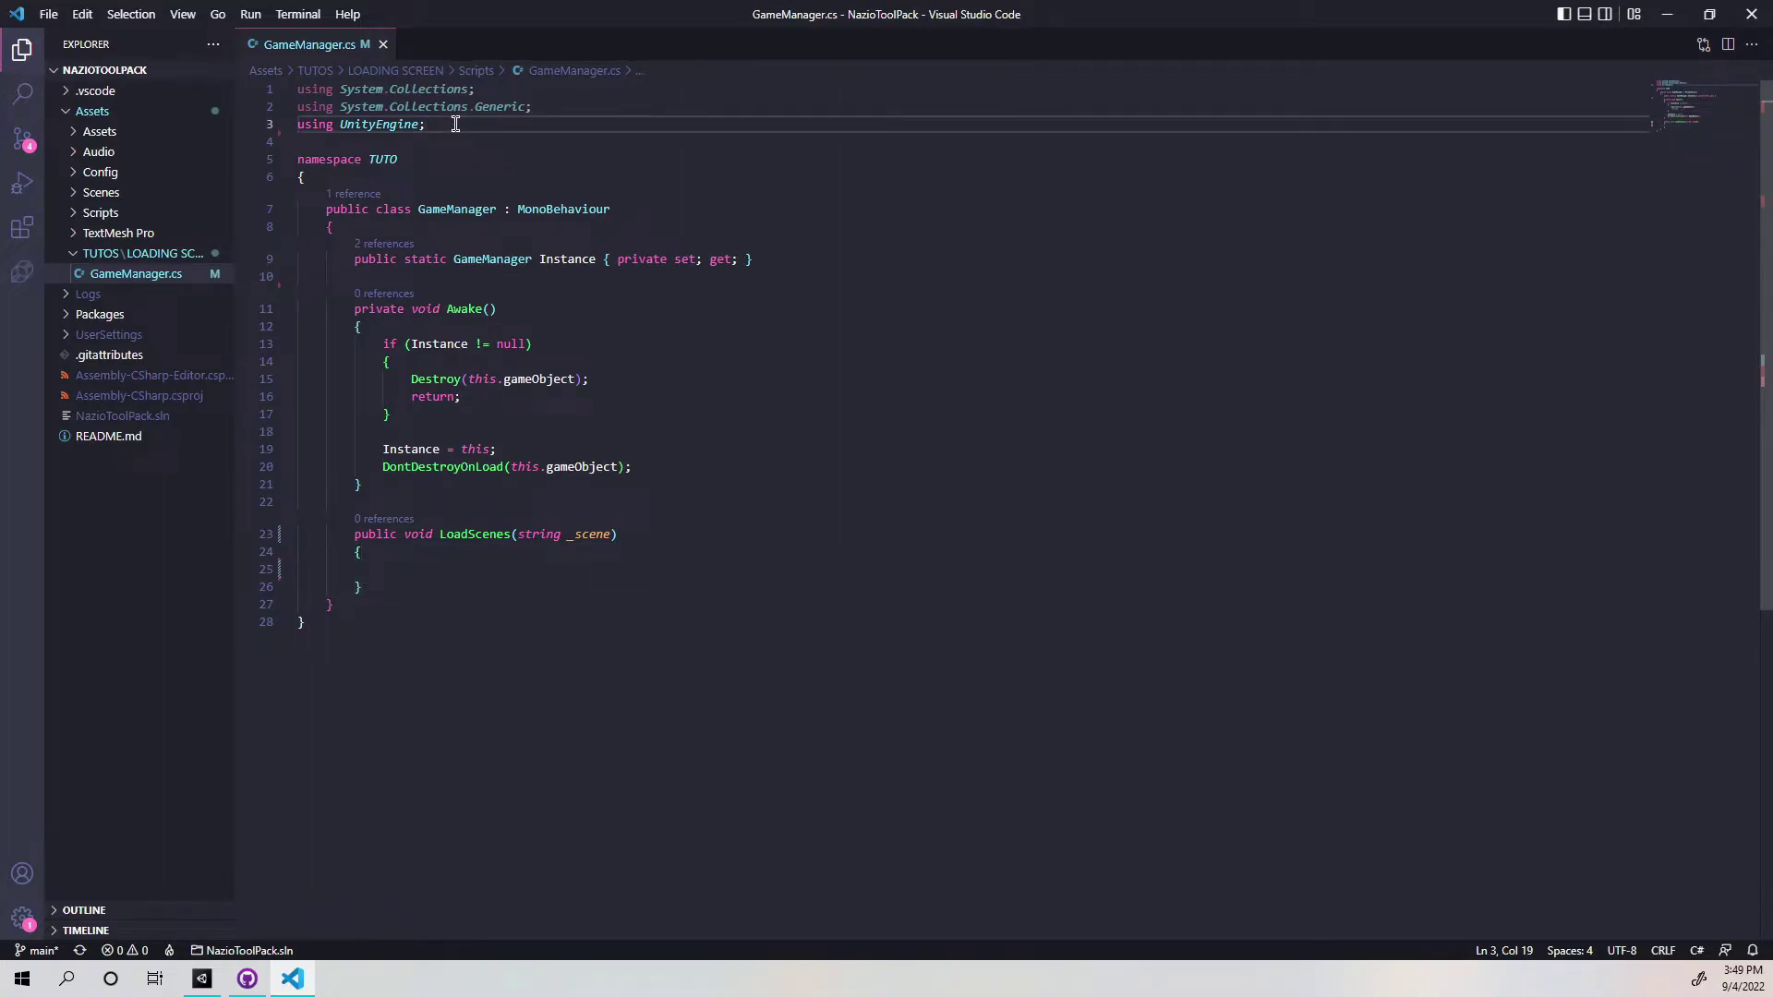
Add a using UnityEngine.SceneManagement; directive and save the script.
key(Return)
text(using UIN)
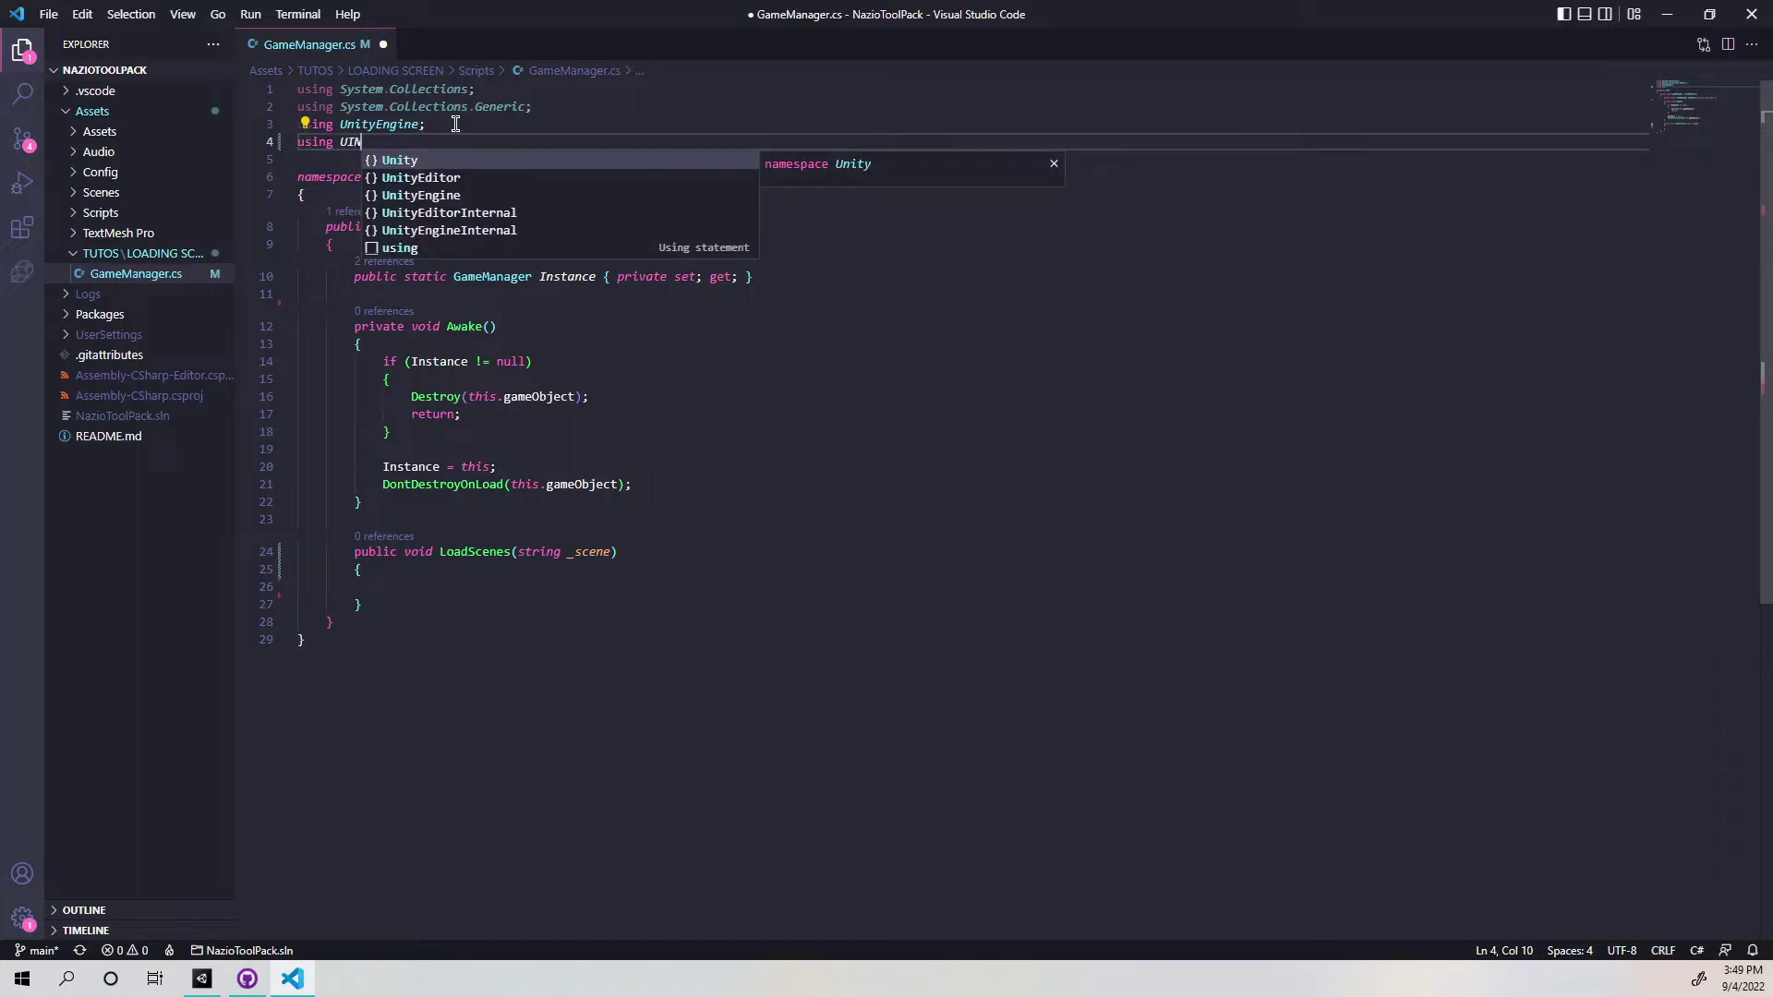
key(Up)
key(Tab)
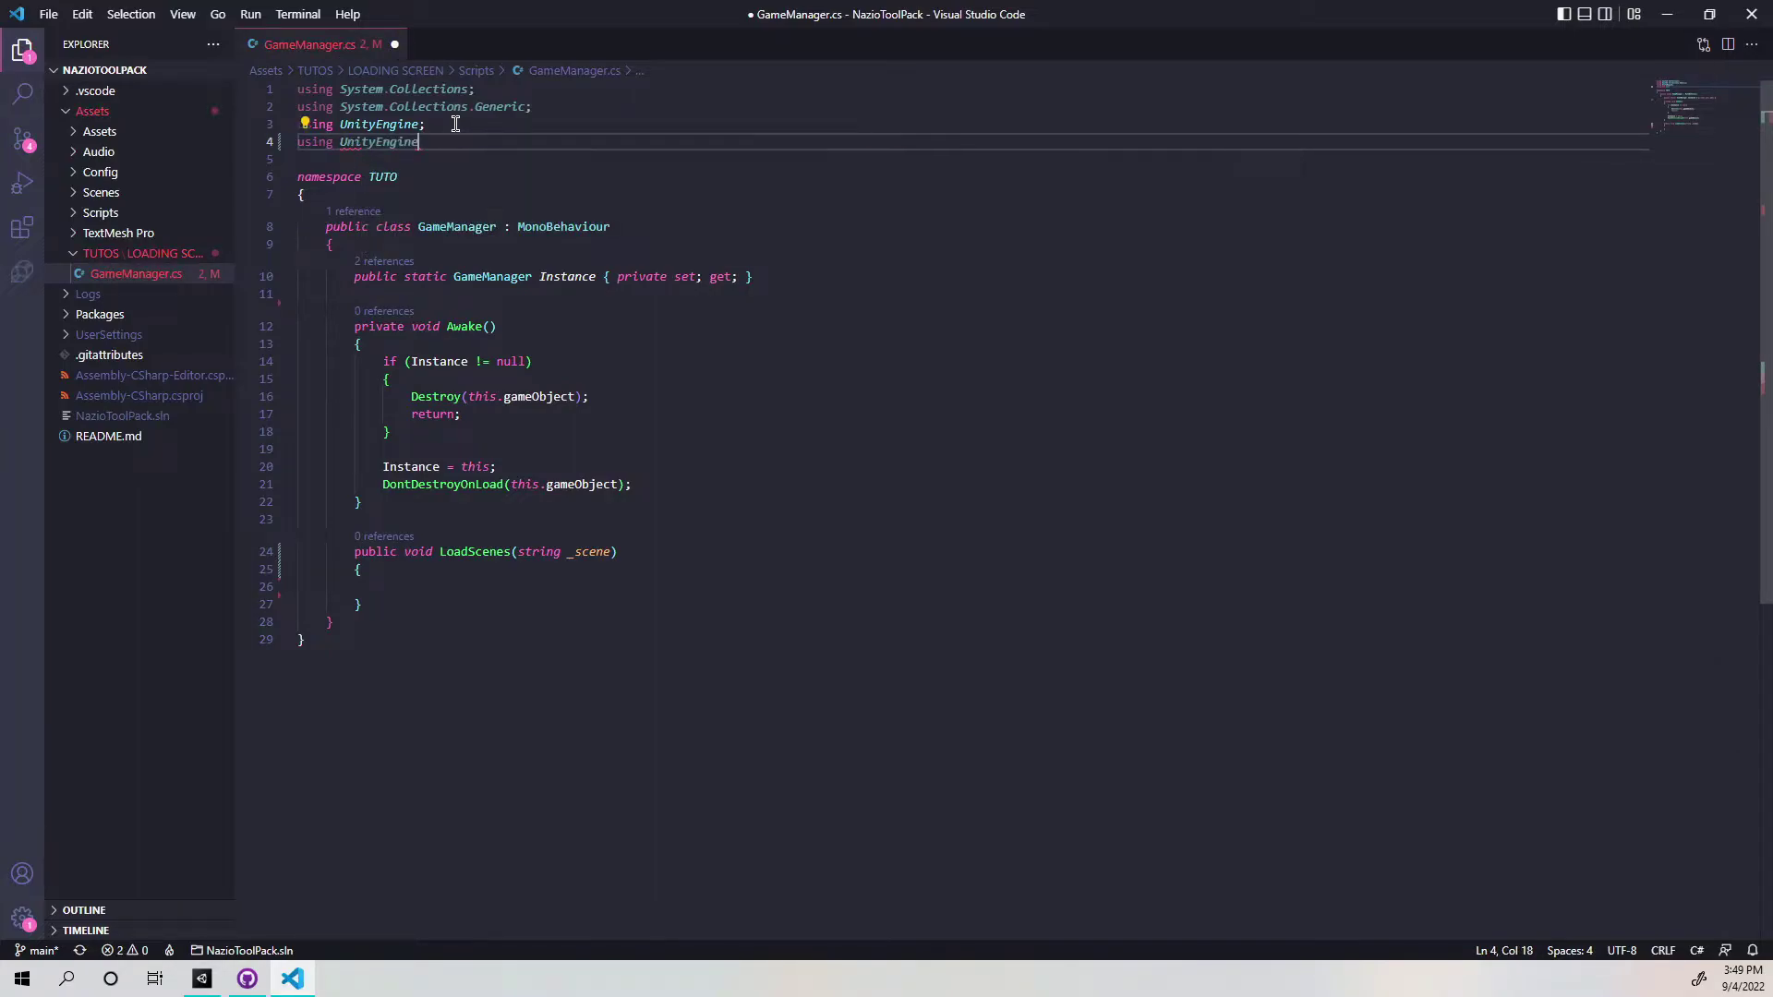
text(.Sc)
key(Tab)
text(;)
key(ctrl+s)
Put a SceneManager.LoadSceneAsync(); call in the LoadScenes body.
click(438, 582)
key(Tab)
key(Tab)
key(Tab)
text(SceneManager)
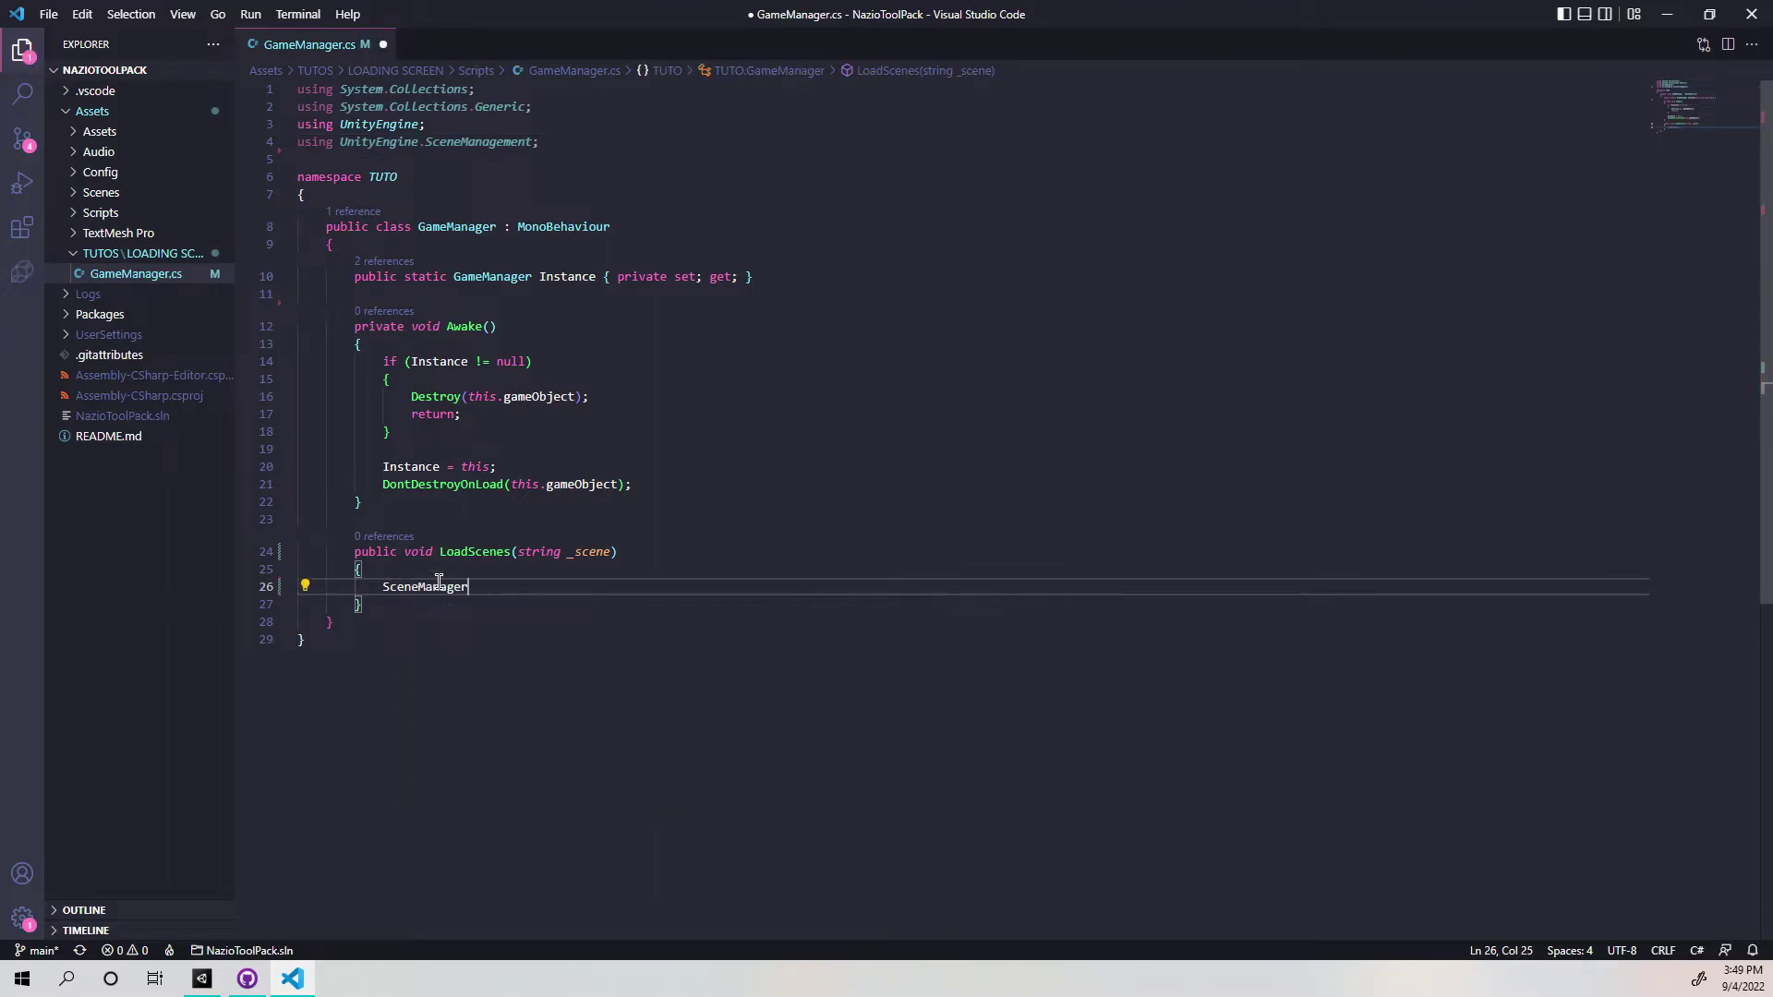
text(.lo)
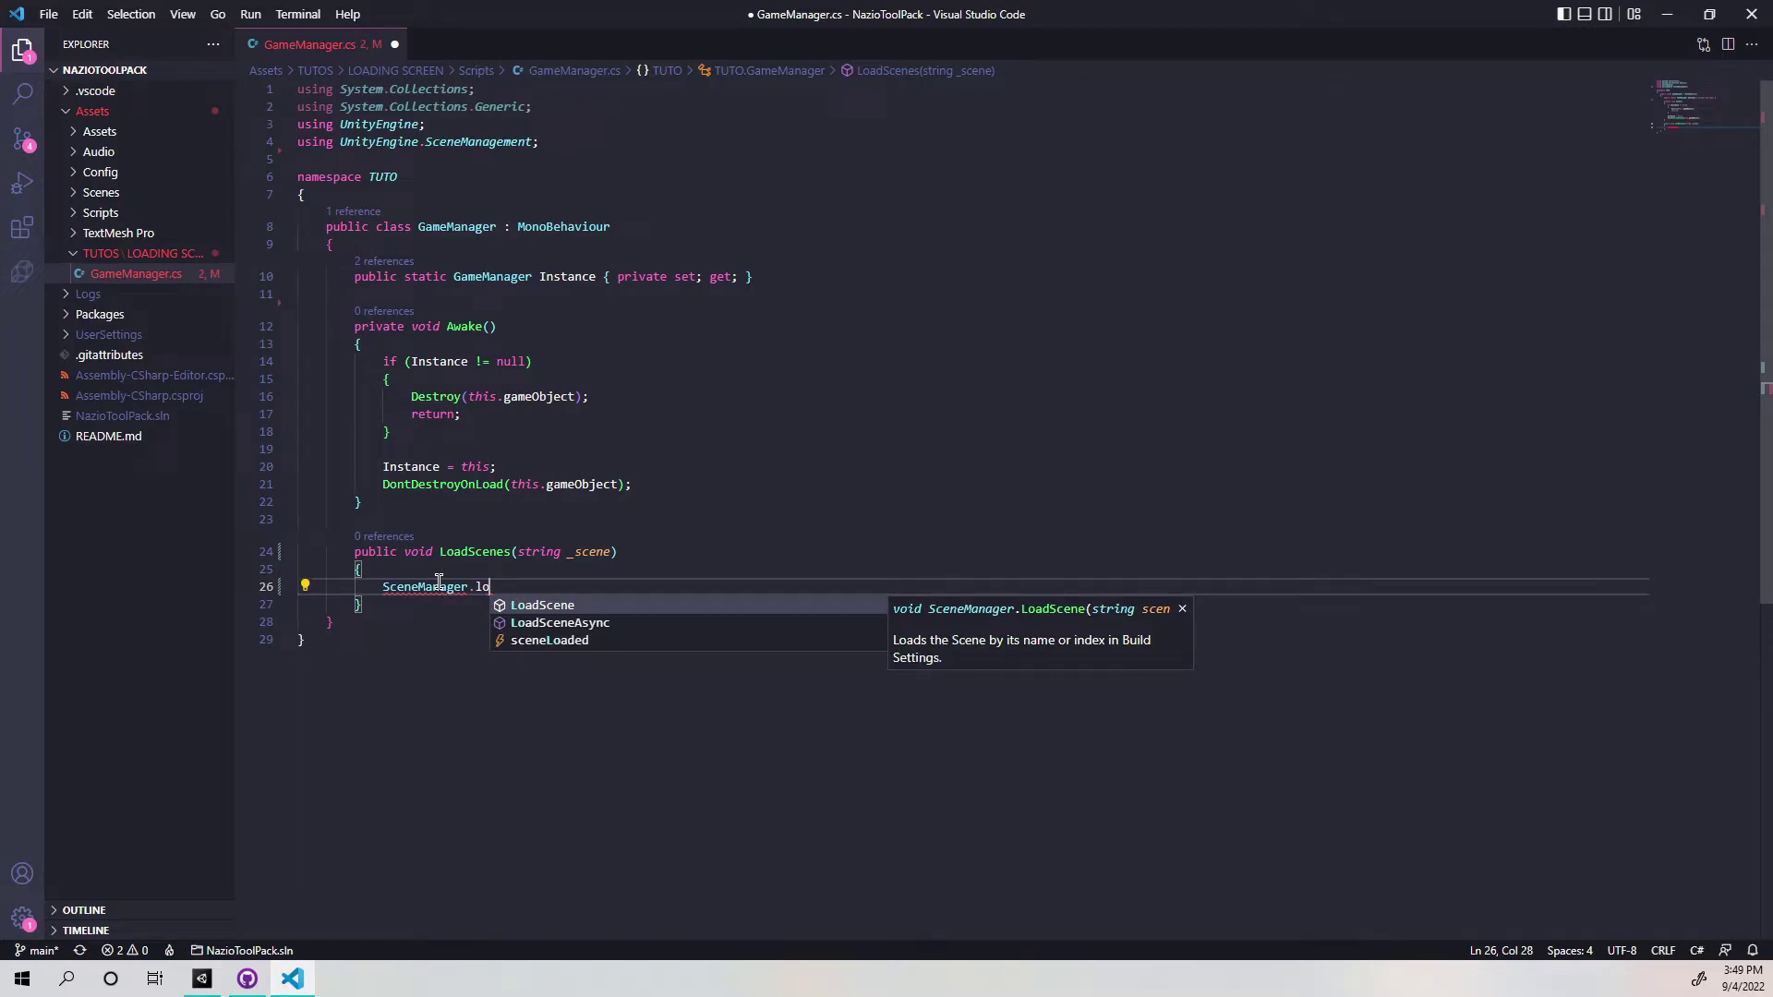
key(Down)
key(Tab)
text(();)
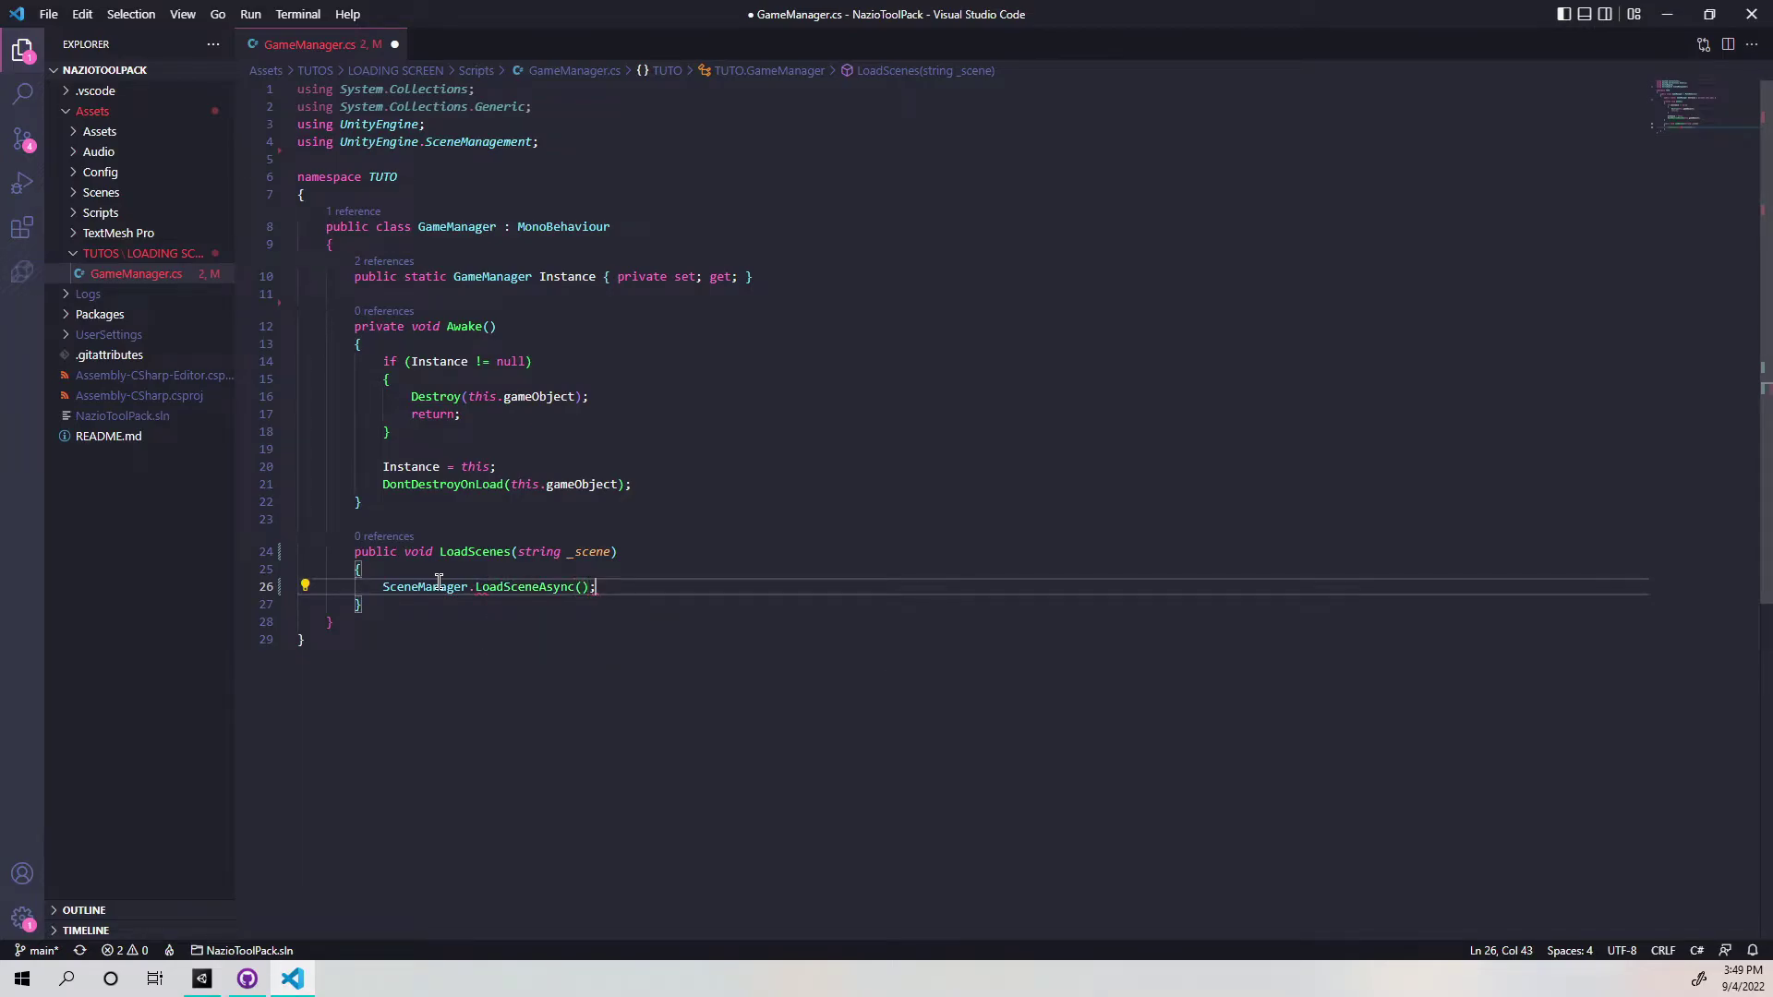
click(581, 587)
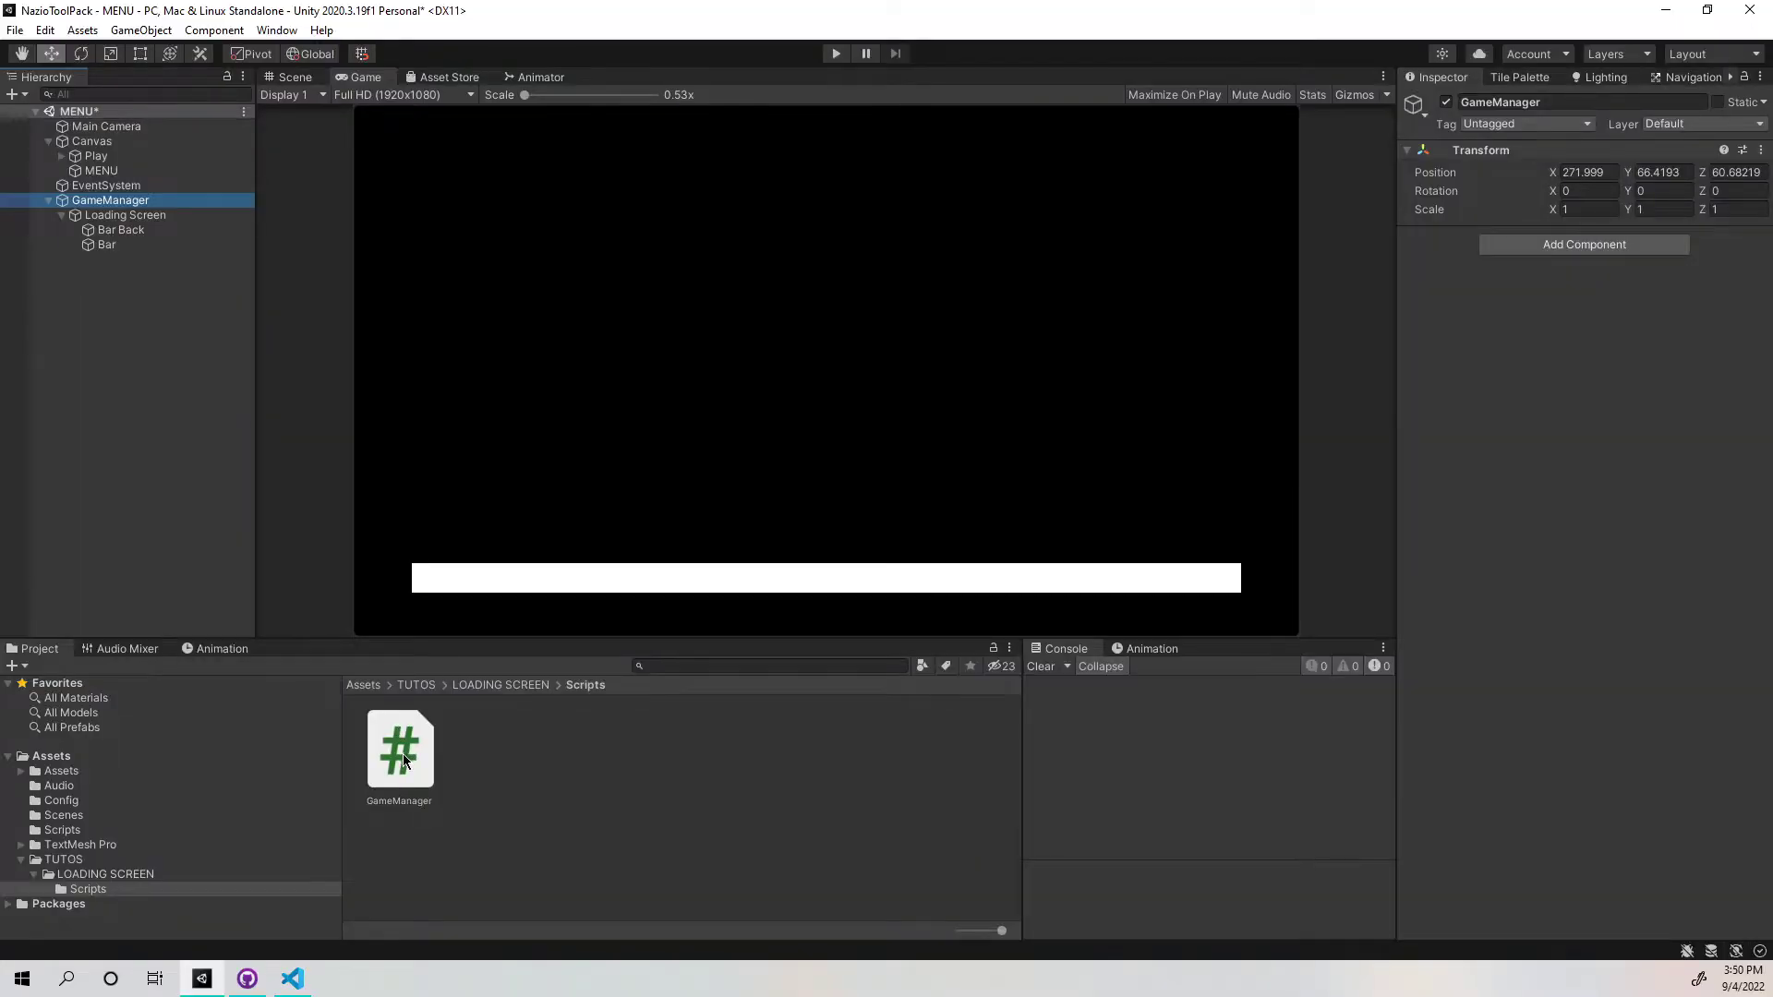
Attach GameManager.cs to the GameManager object and set Play's On Click to LoadScenes("GAME").
drag(402, 754, 1471, 432)
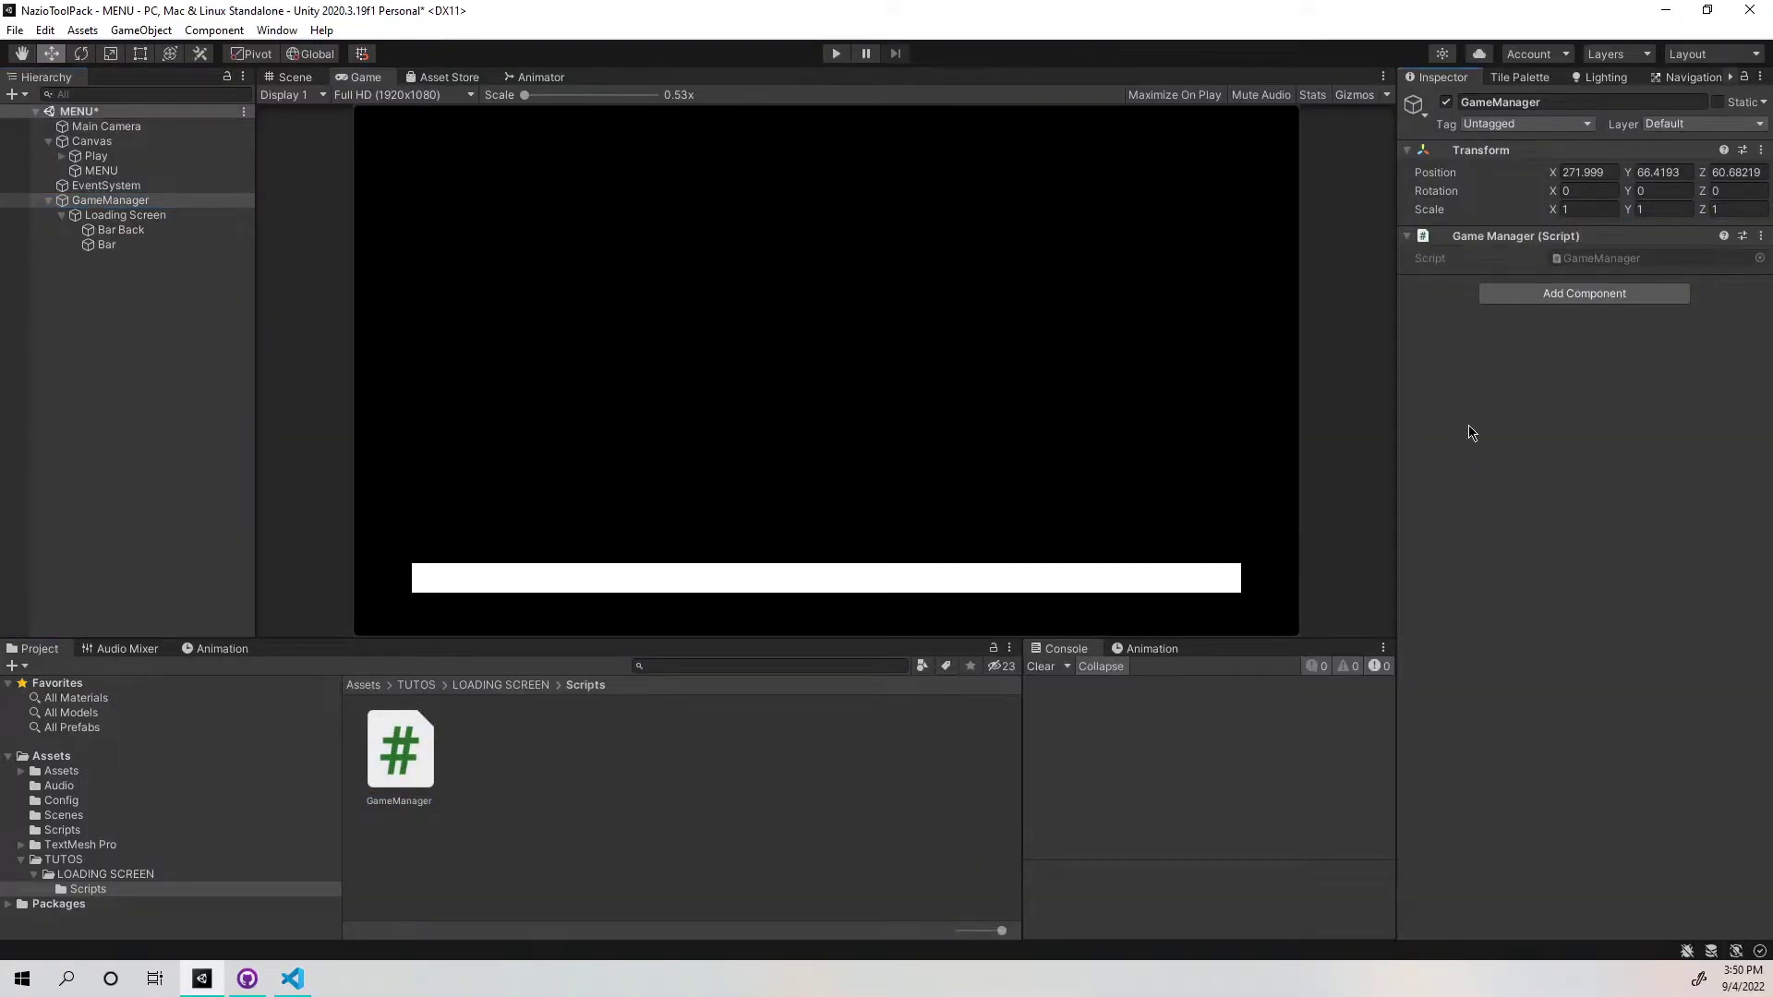
key(ctrl+s)
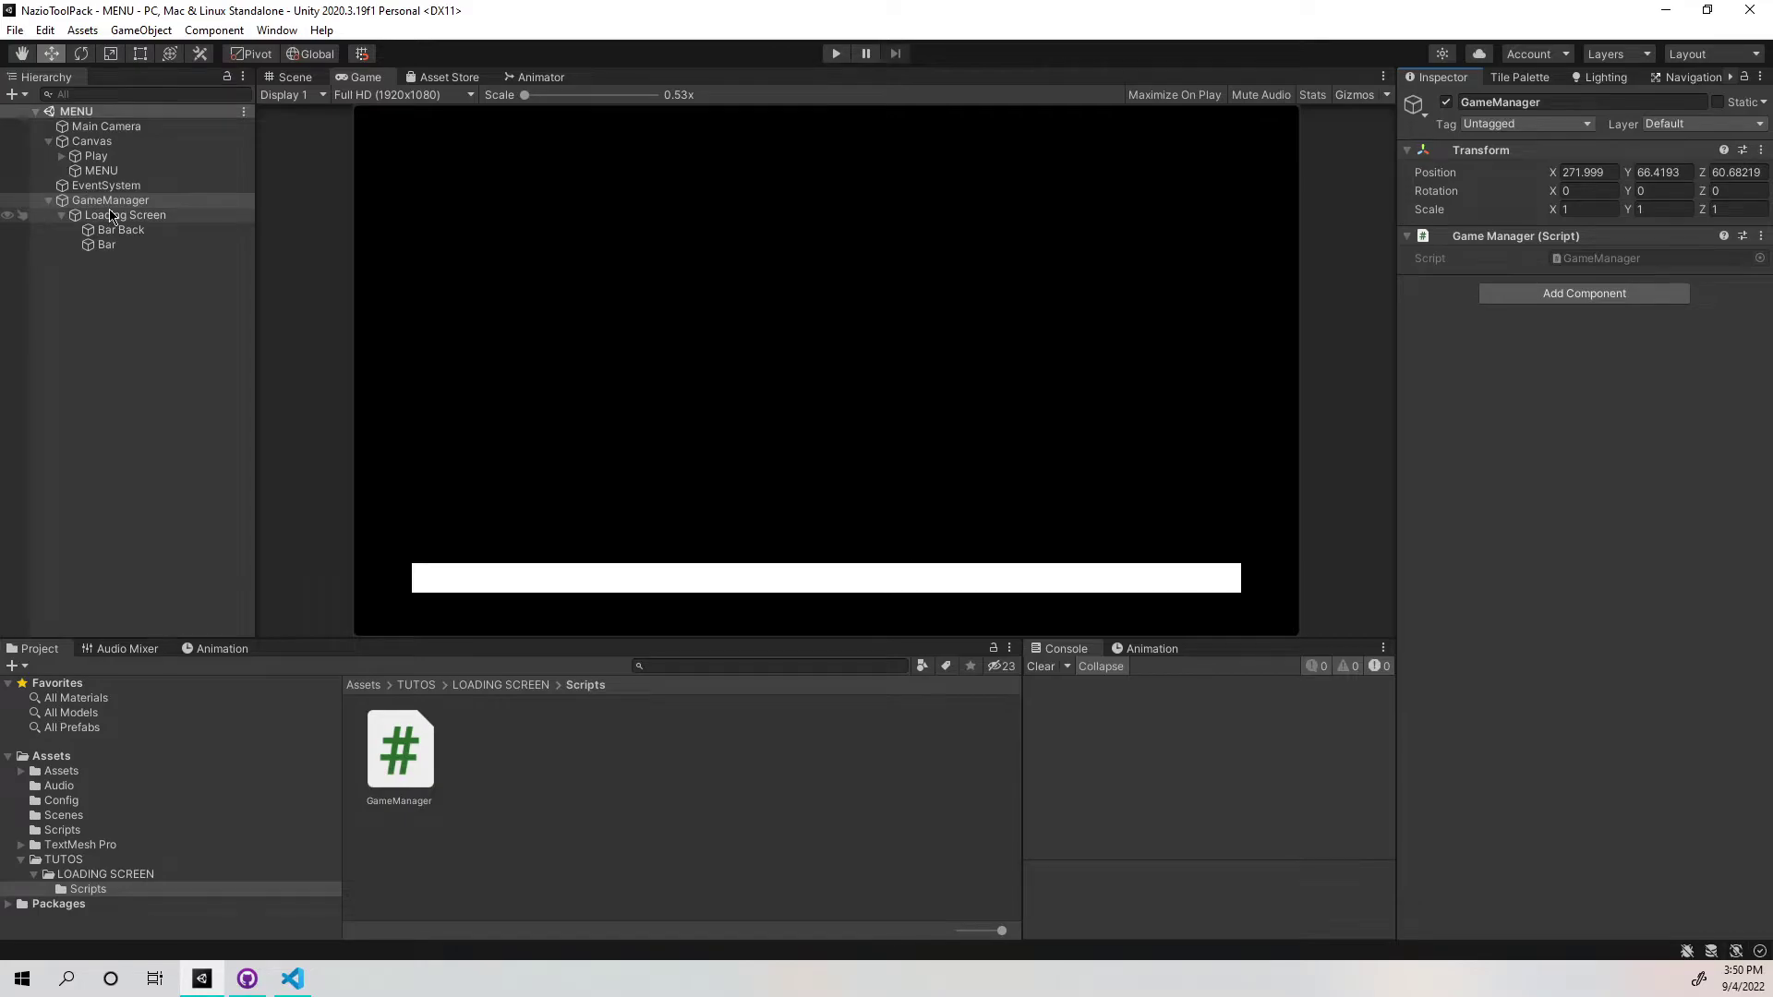
click(96, 156)
scroll(1569, 462, down, 10)
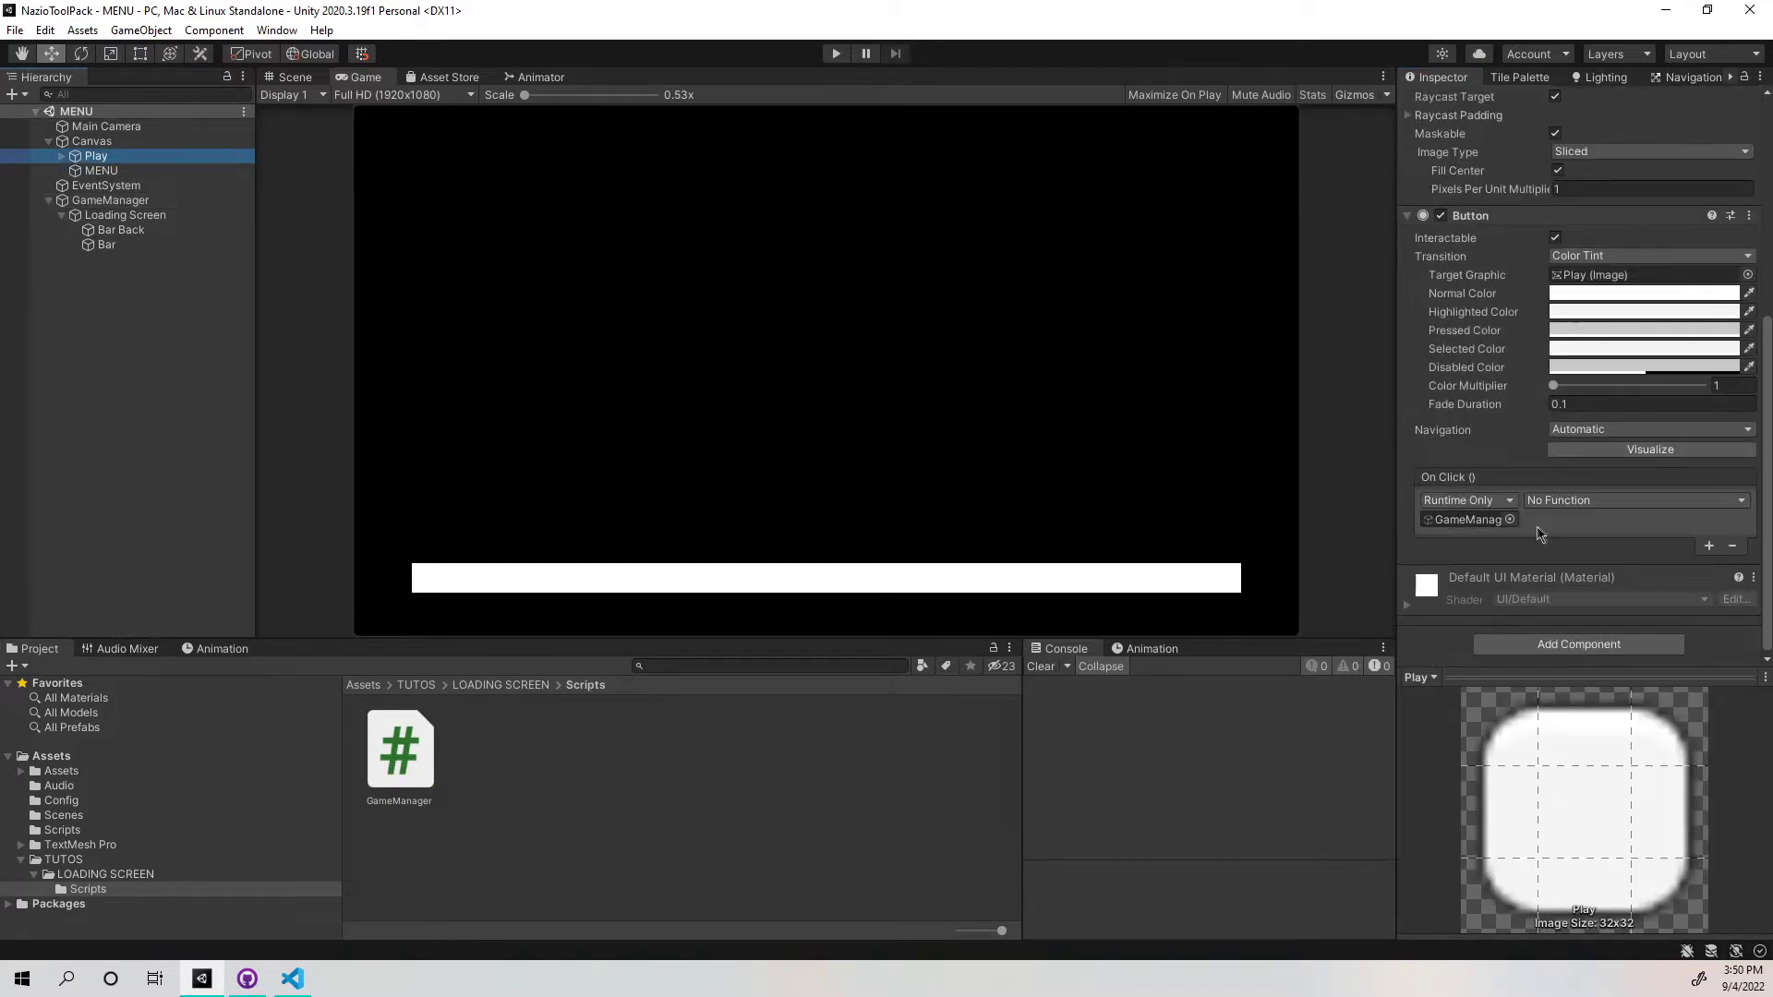
click(1551, 500)
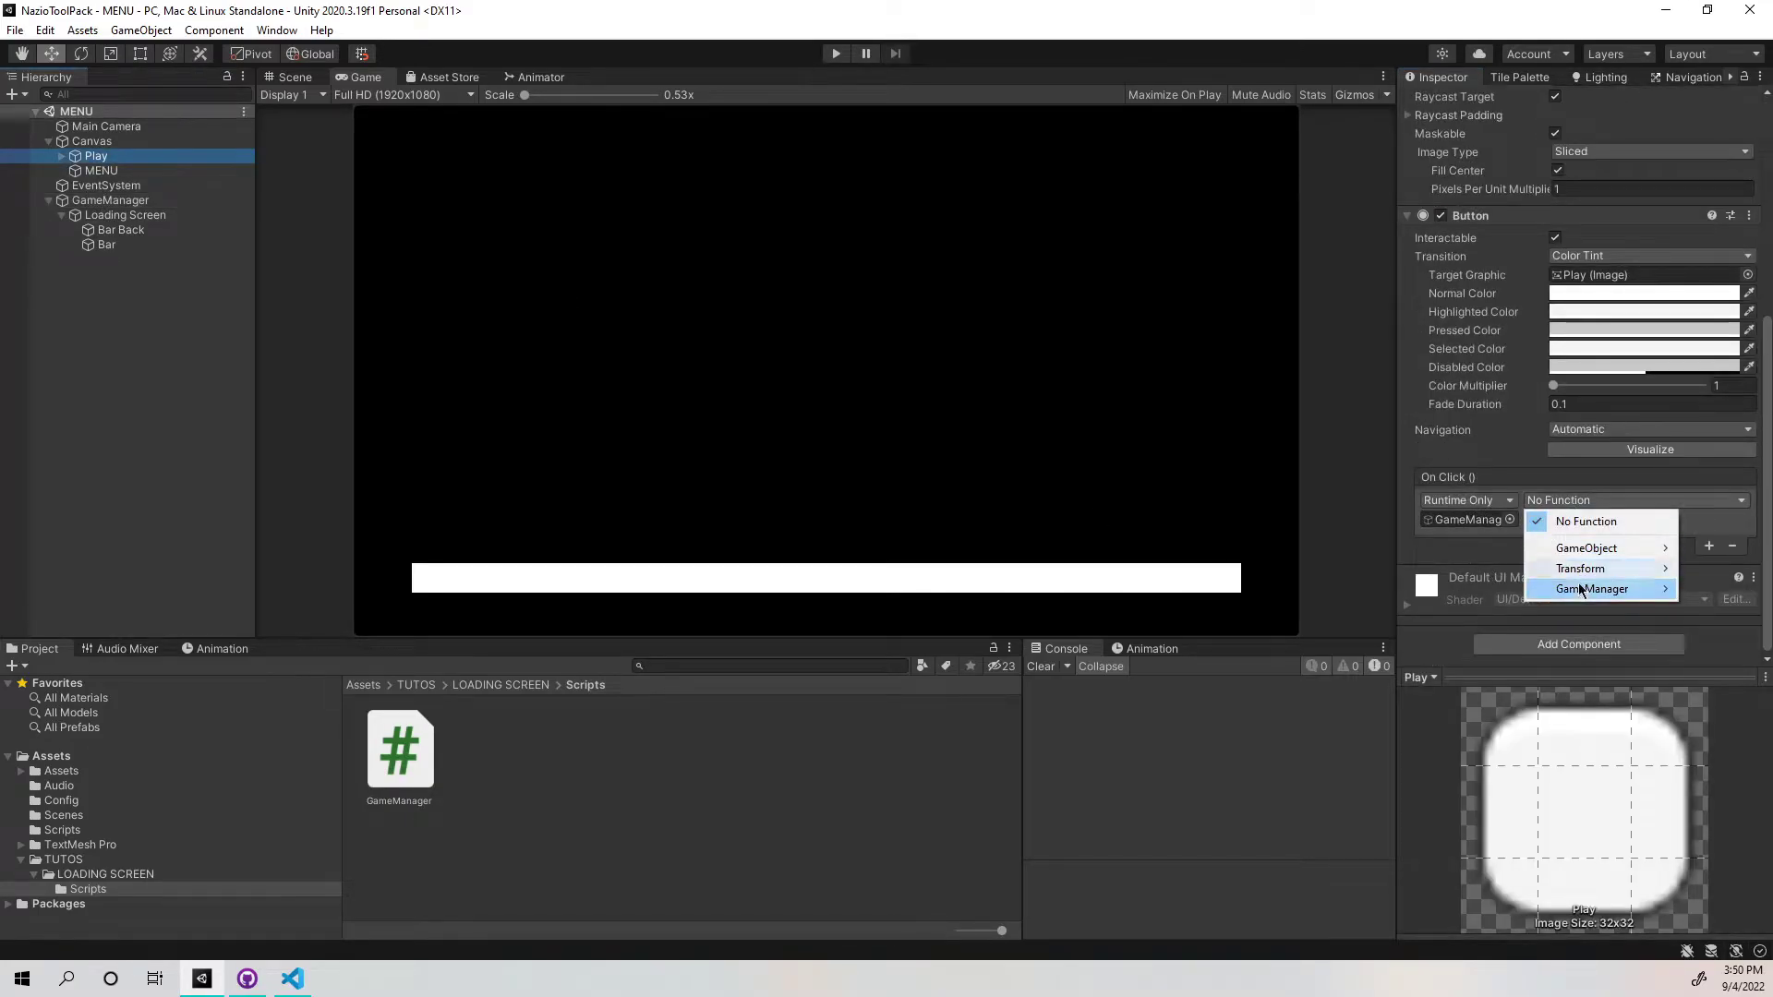
mouse_move(1581, 592)
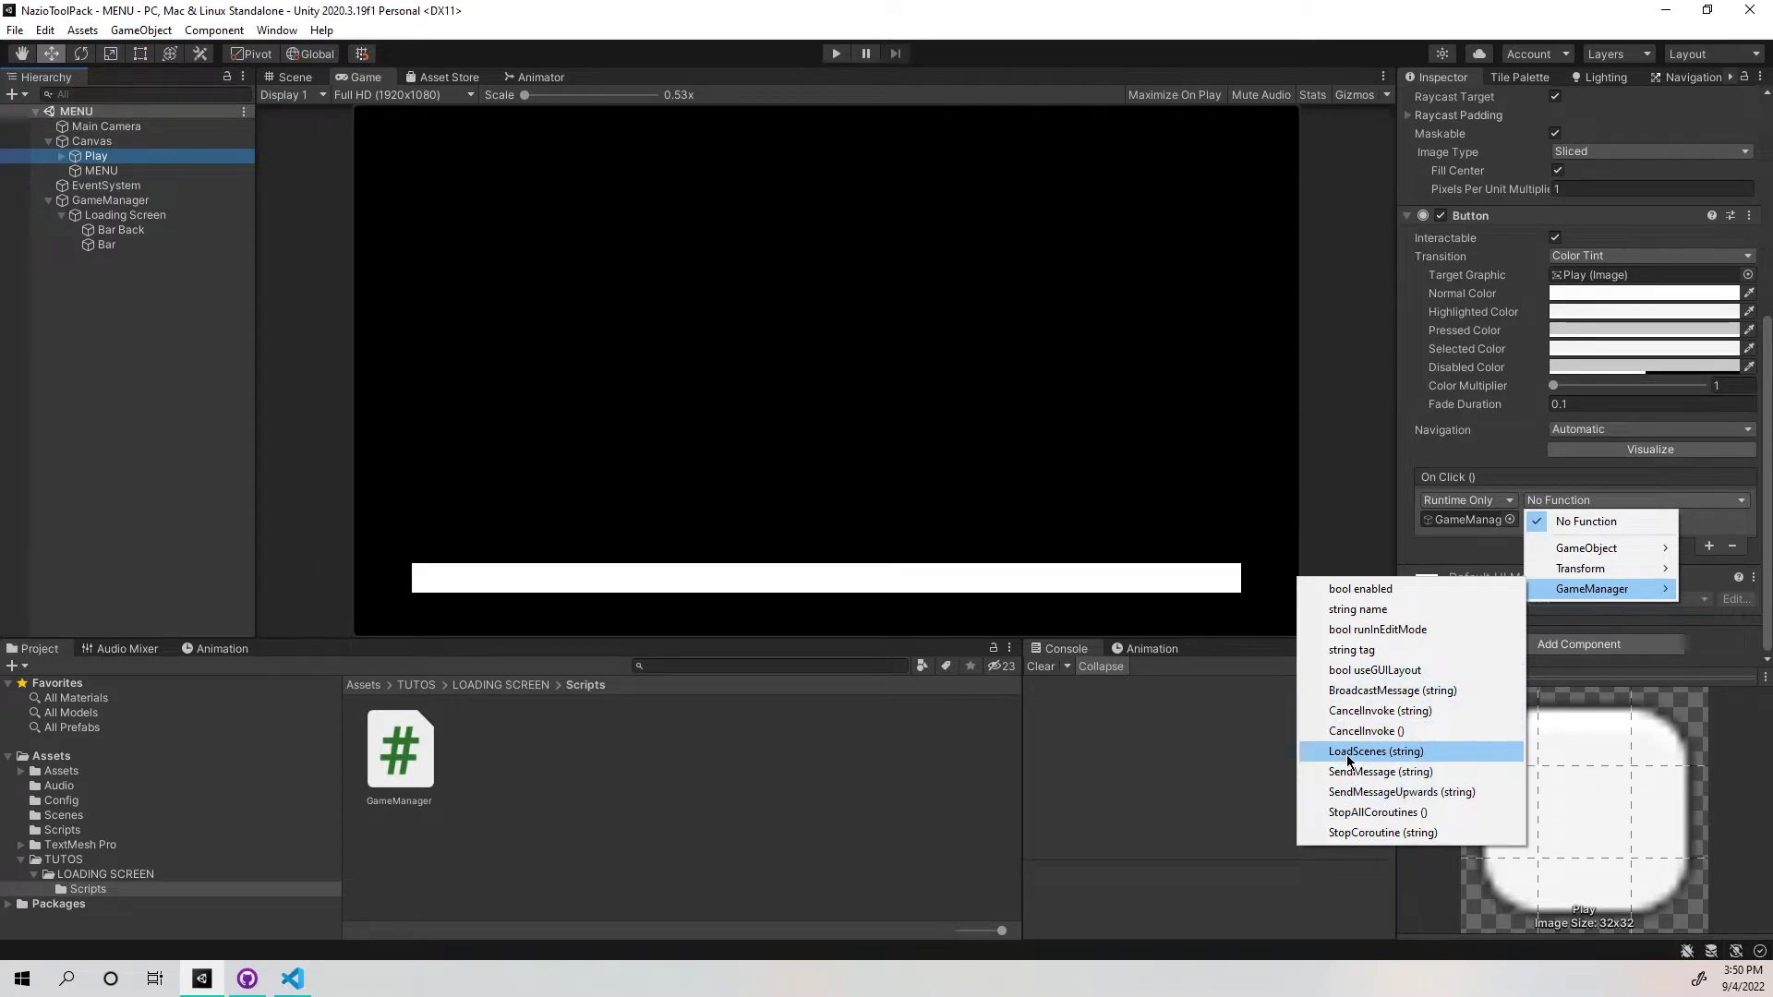
click(1374, 751)
click(1551, 520)
text(GAM)
key(ctrl+s)
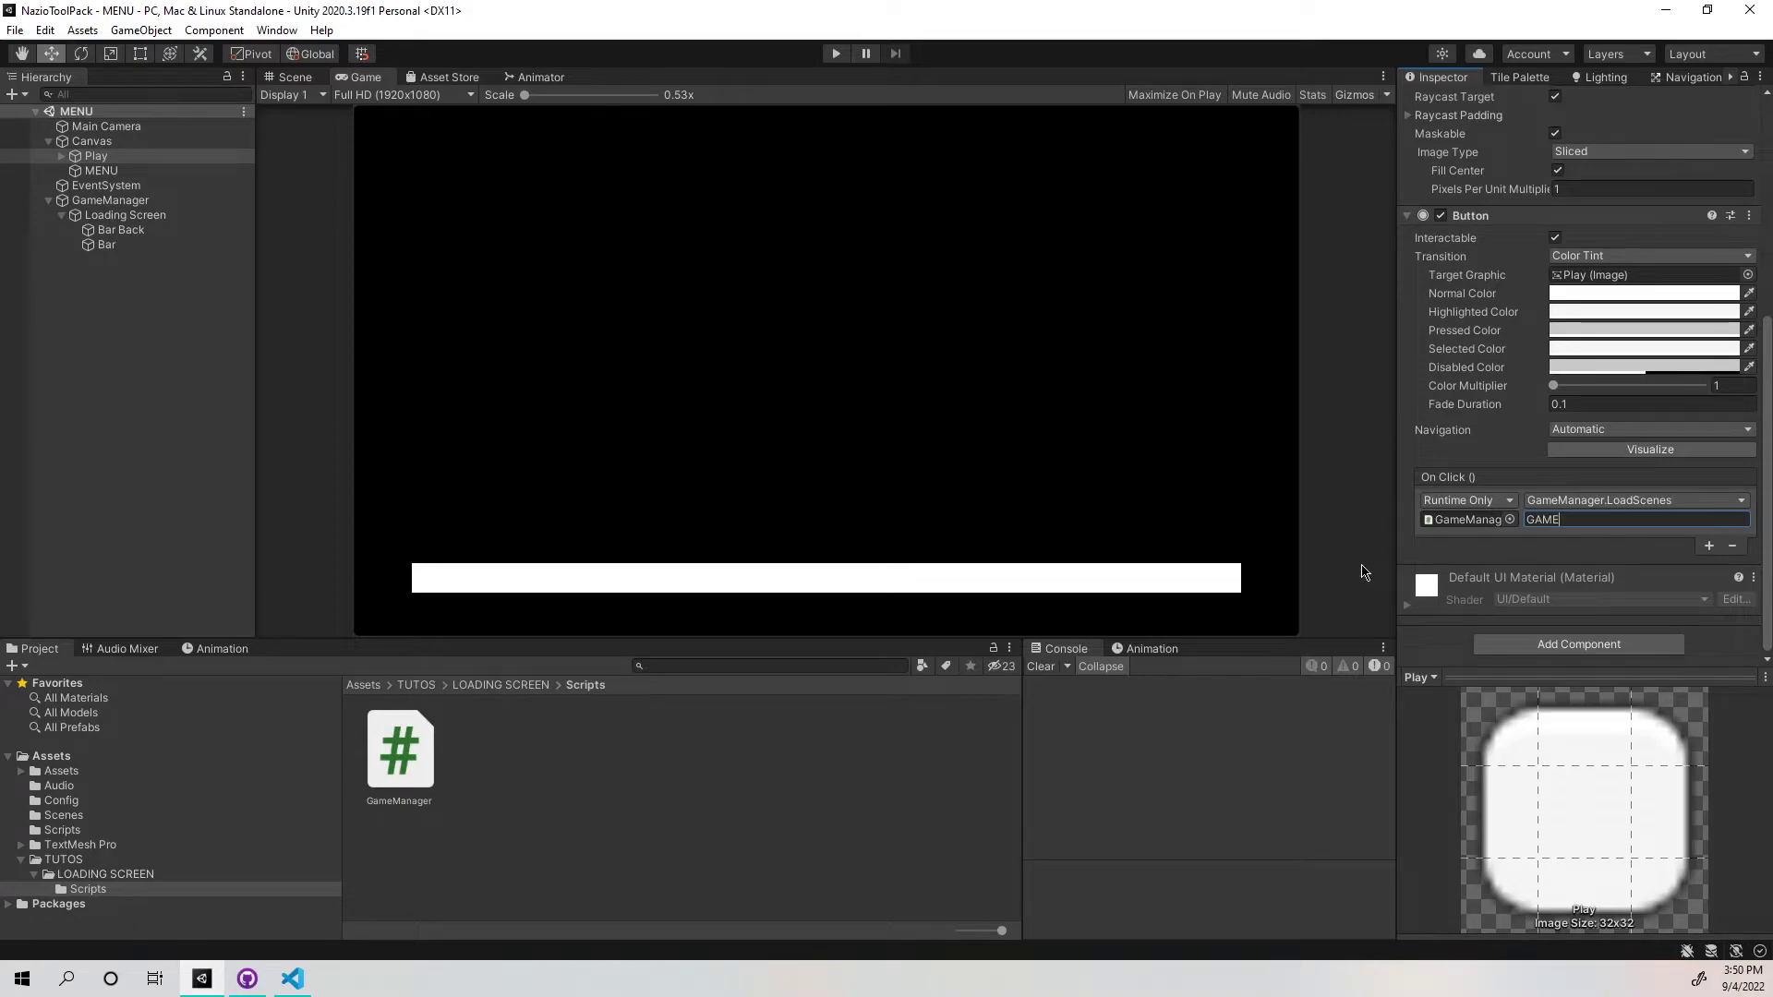
click(125, 214)
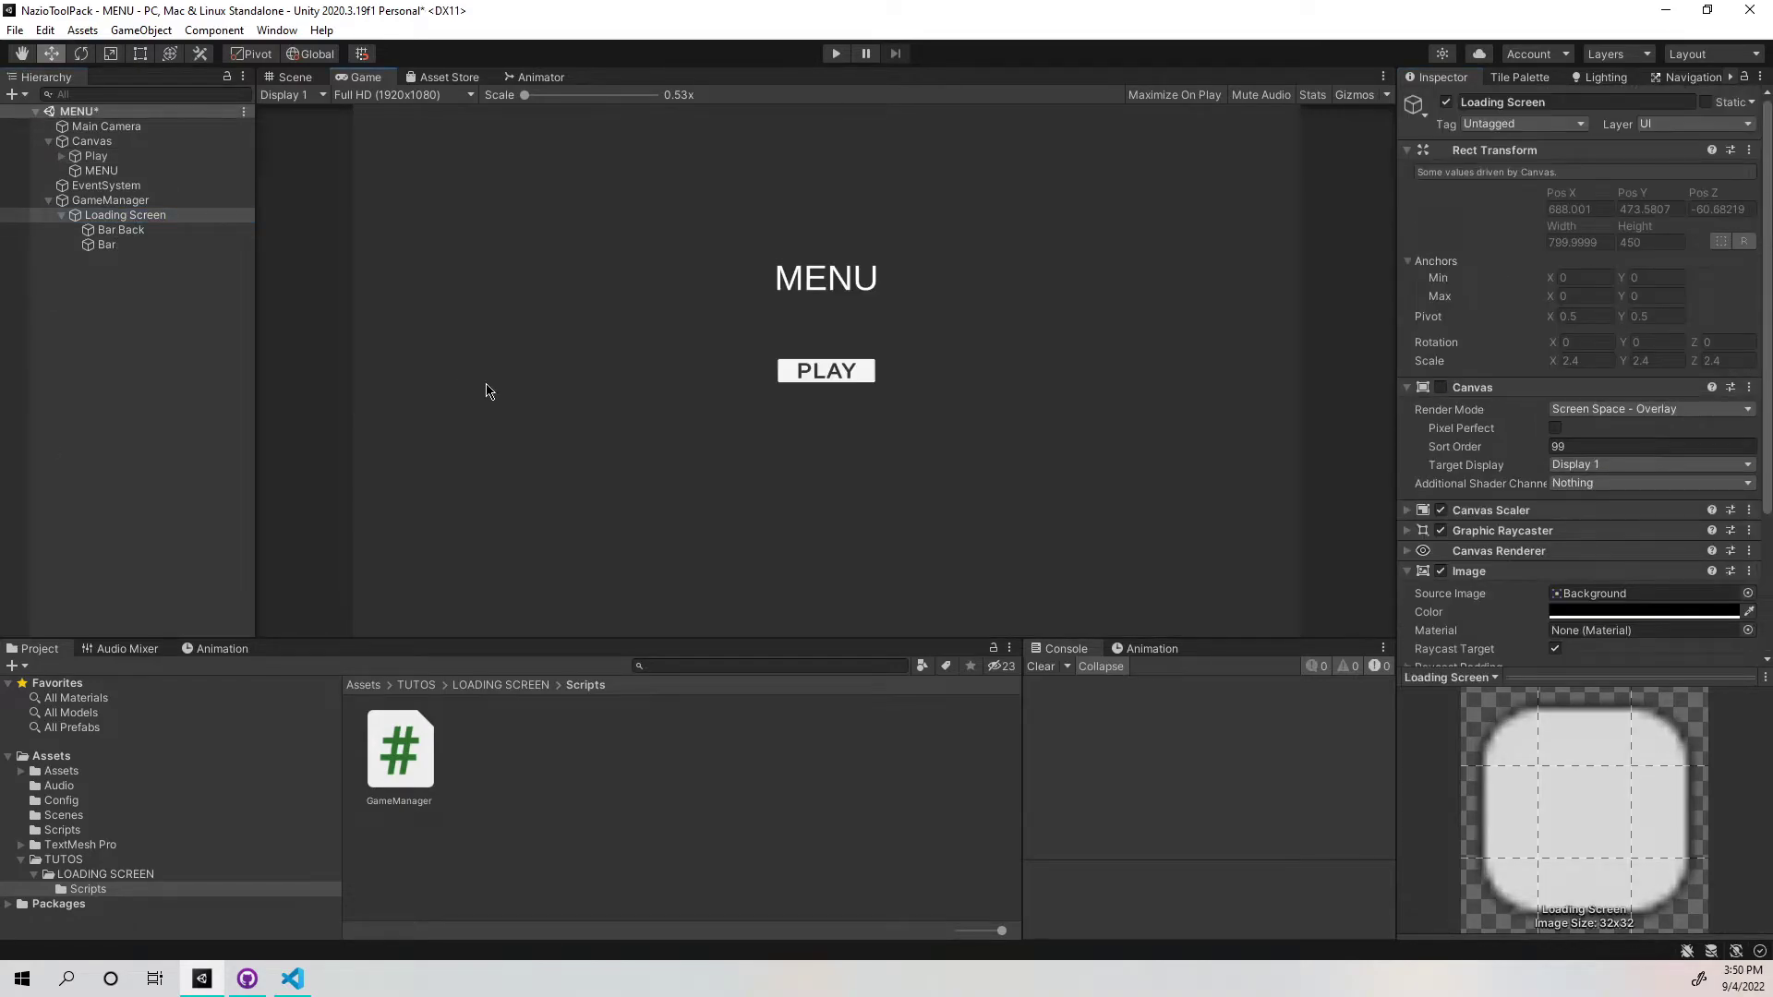
Save the MENU scene, recheck the Play button, and delete the GameManager object.
key(ctrl+s)
click(159, 202)
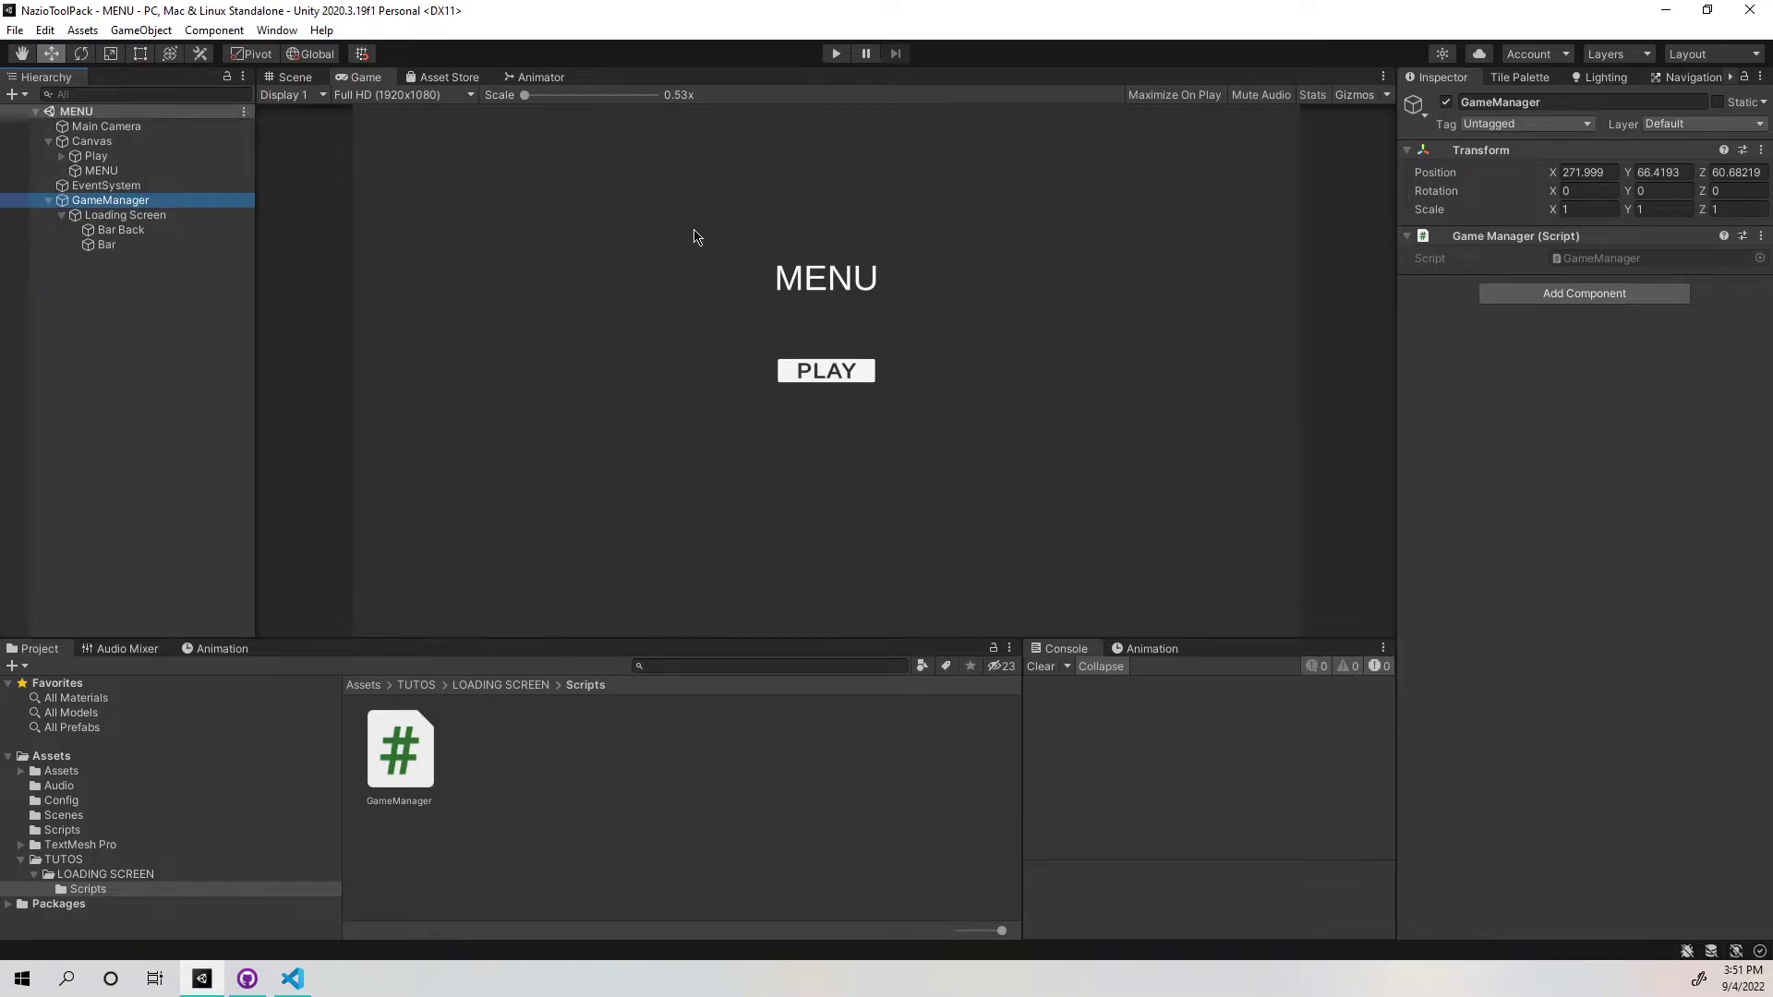
click(96, 155)
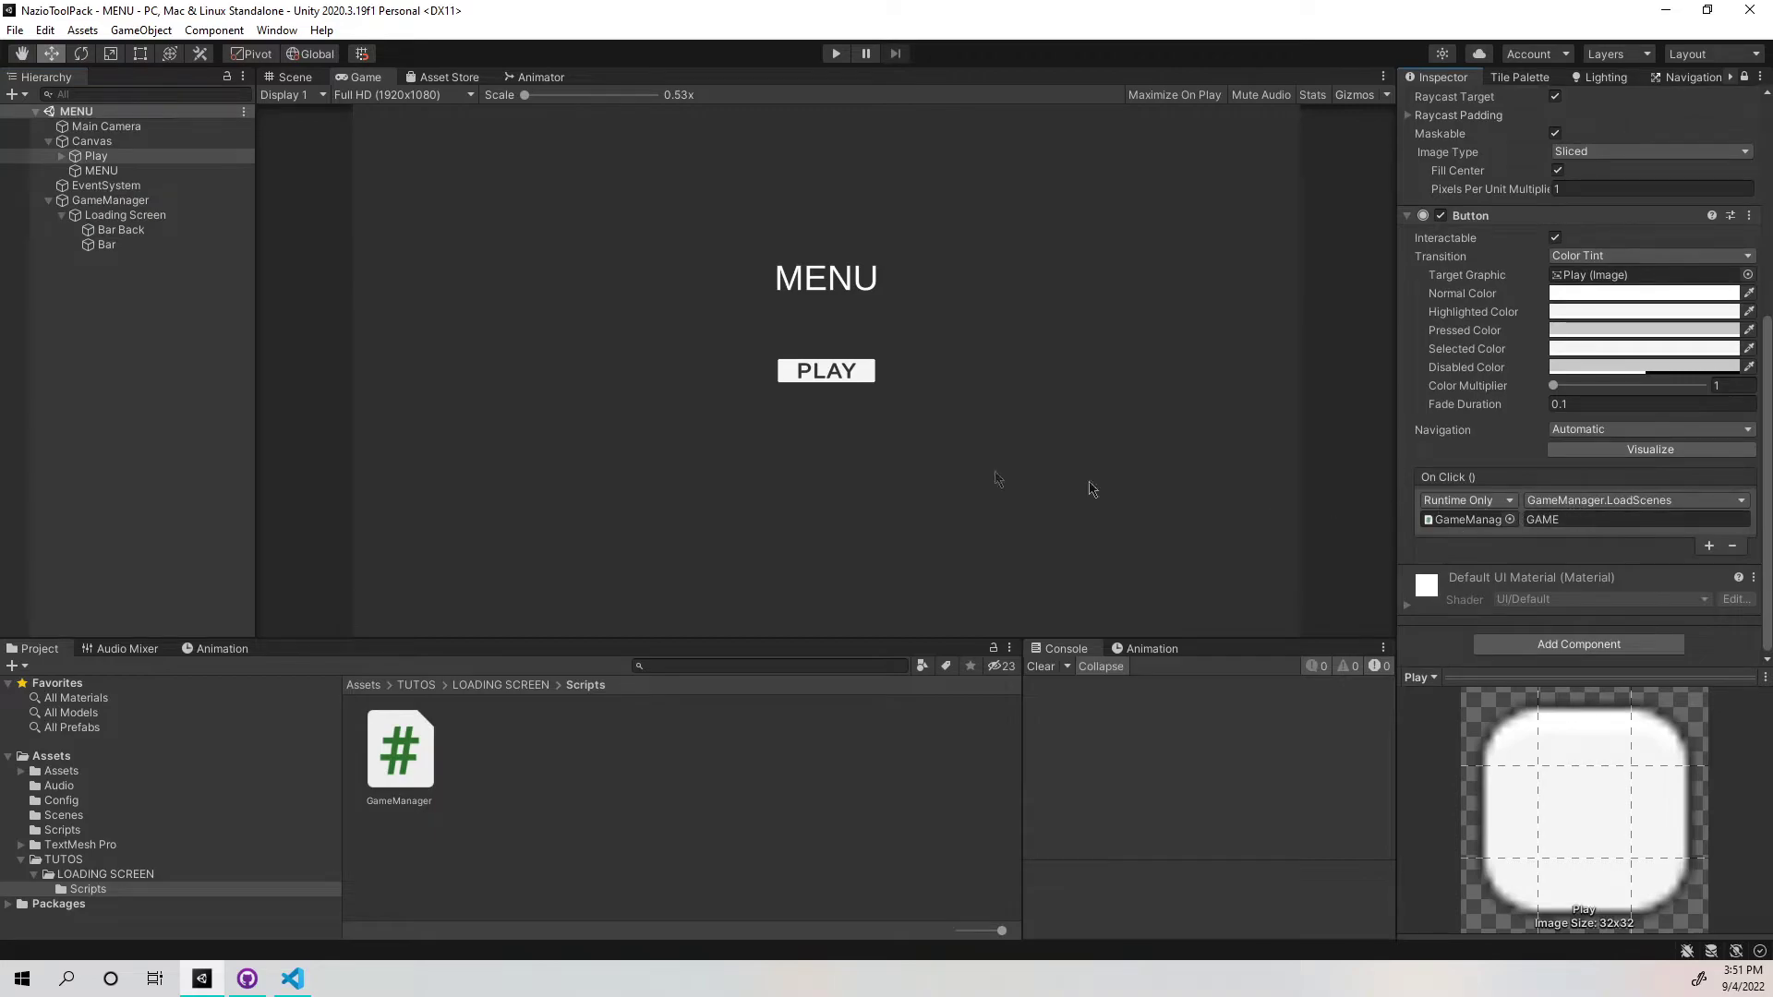
click(106, 204)
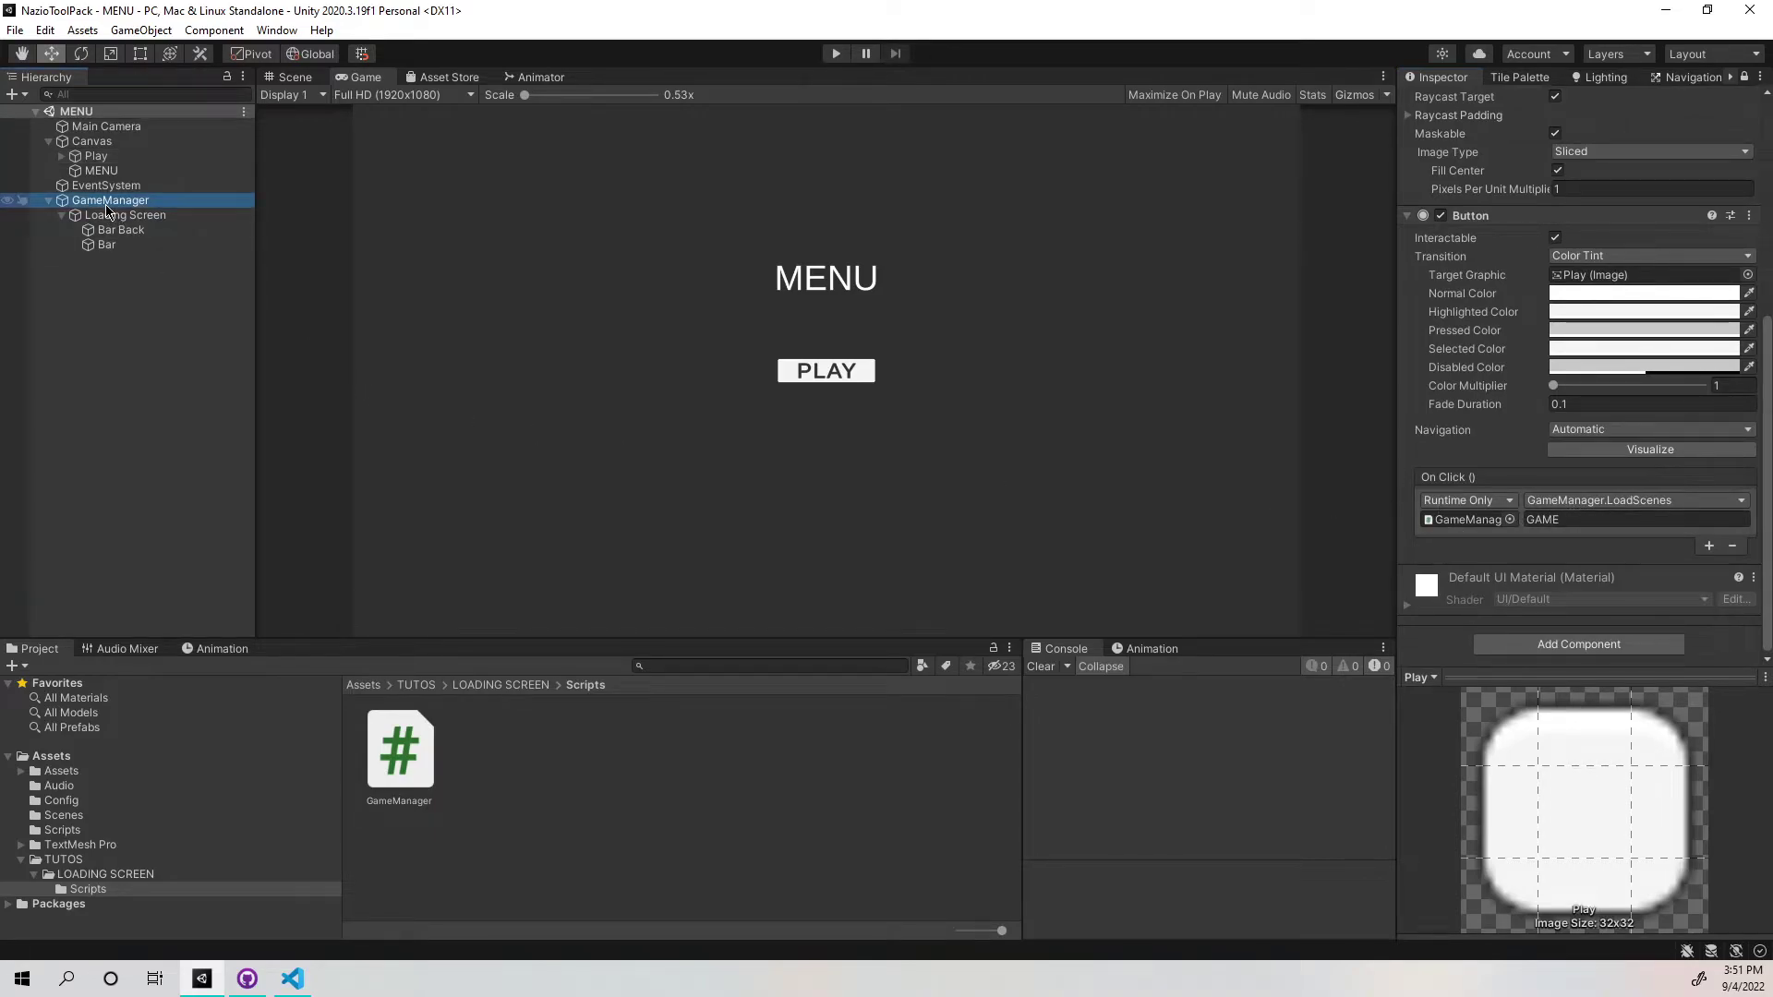
key(Delete)
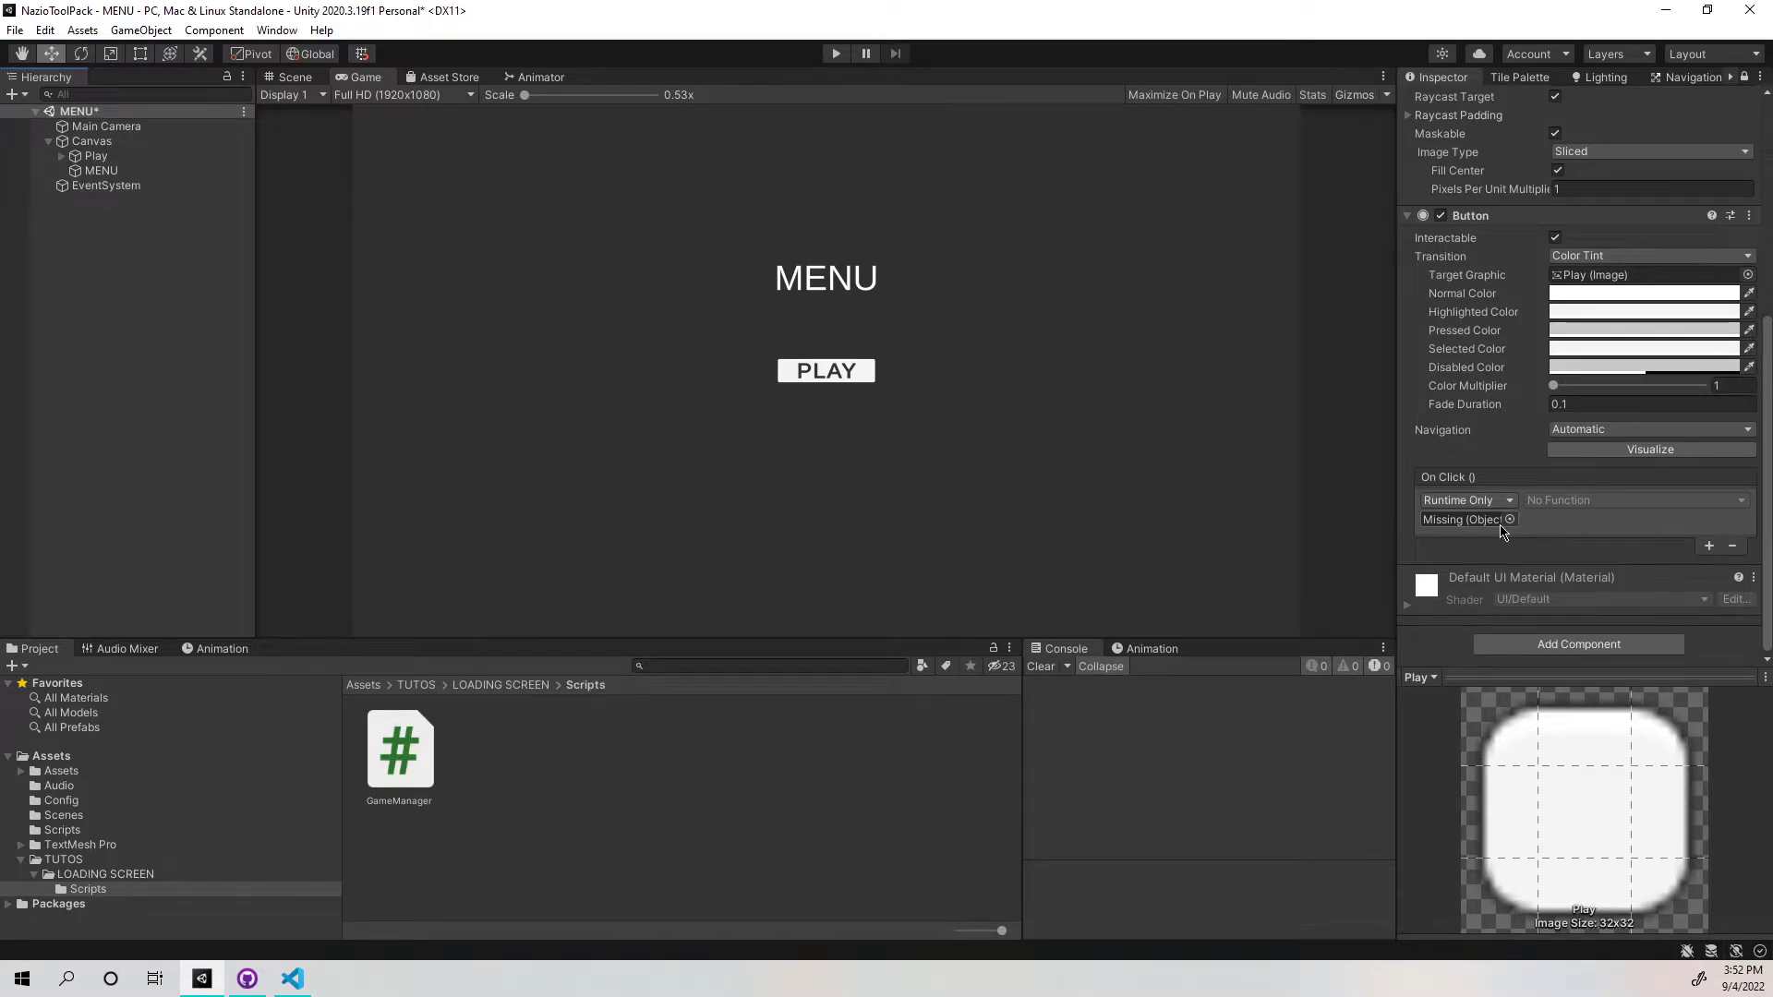
Create a C# script named MainMenu in the Scripts folder and open it in the code editor.
right_click(519, 809)
mouse_move(680, 304)
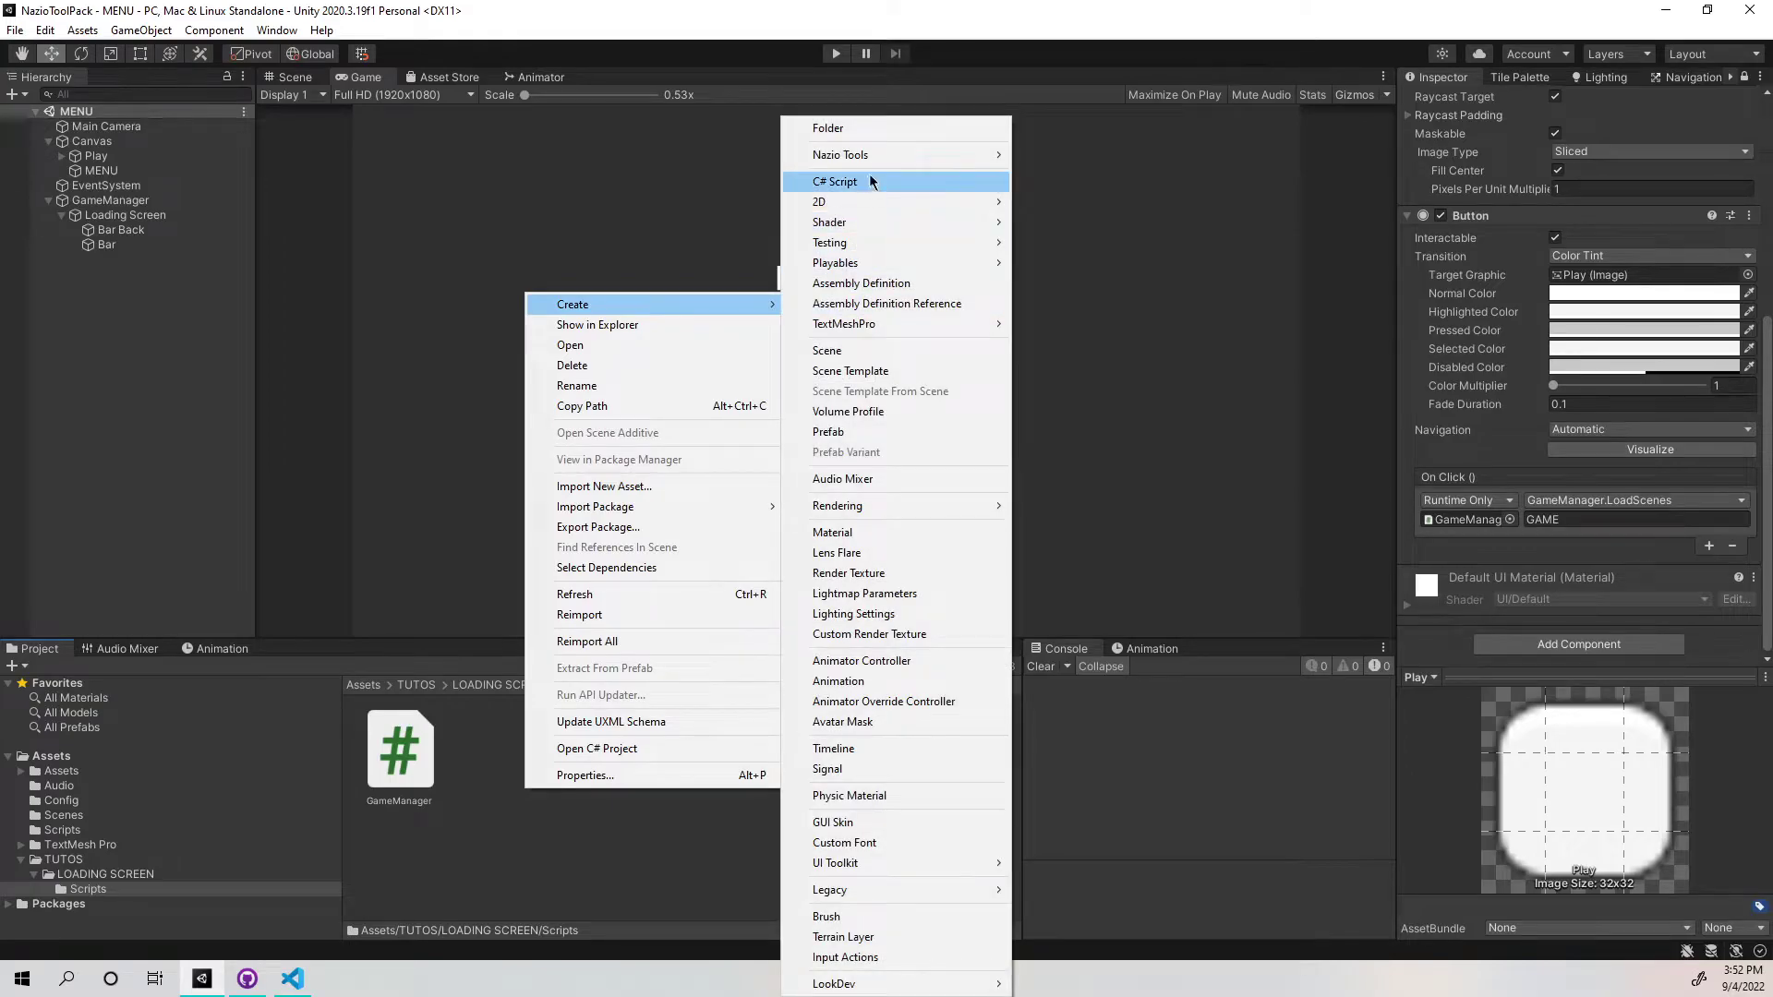
click(871, 182)
text(MainMenu)
key(Return)
click(292, 979)
Replace MainMenu's Start and Update with Play() => GameManager.Instance.LoadScenes("GAME").
click(126, 293)
drag(364, 450, 266, 246)
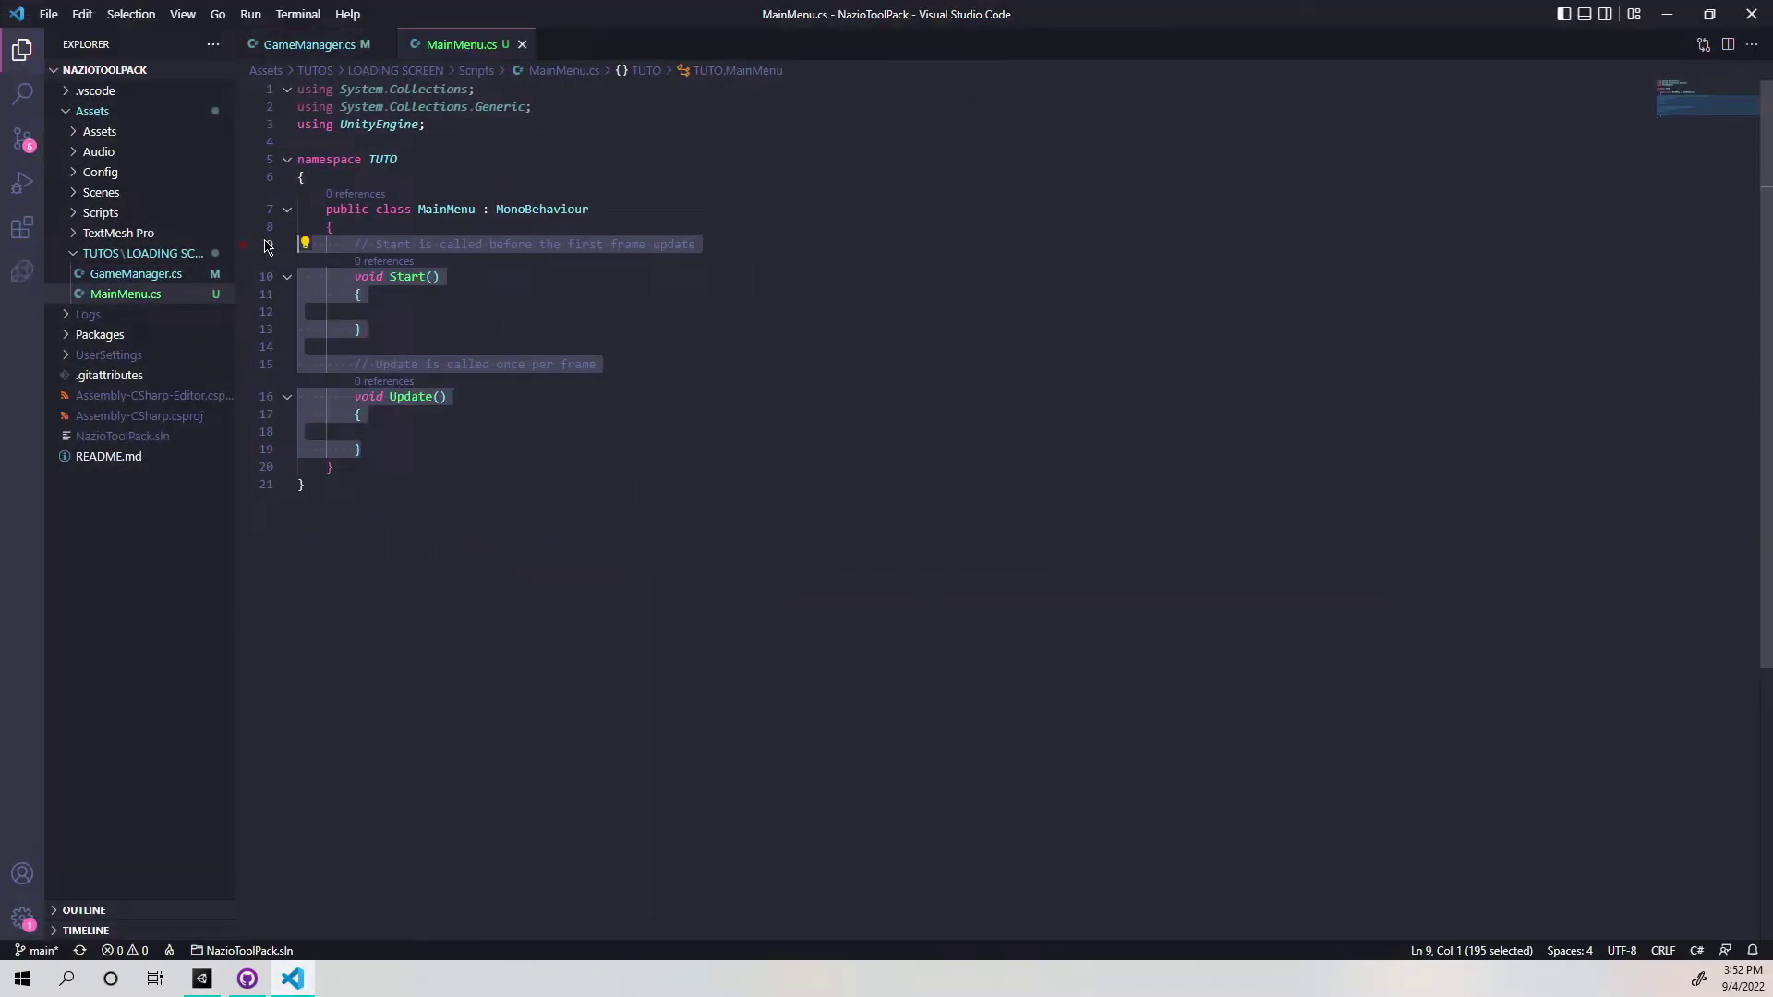
text(public void Play() => GameManager.Instance.LoadScenes("GAME");)
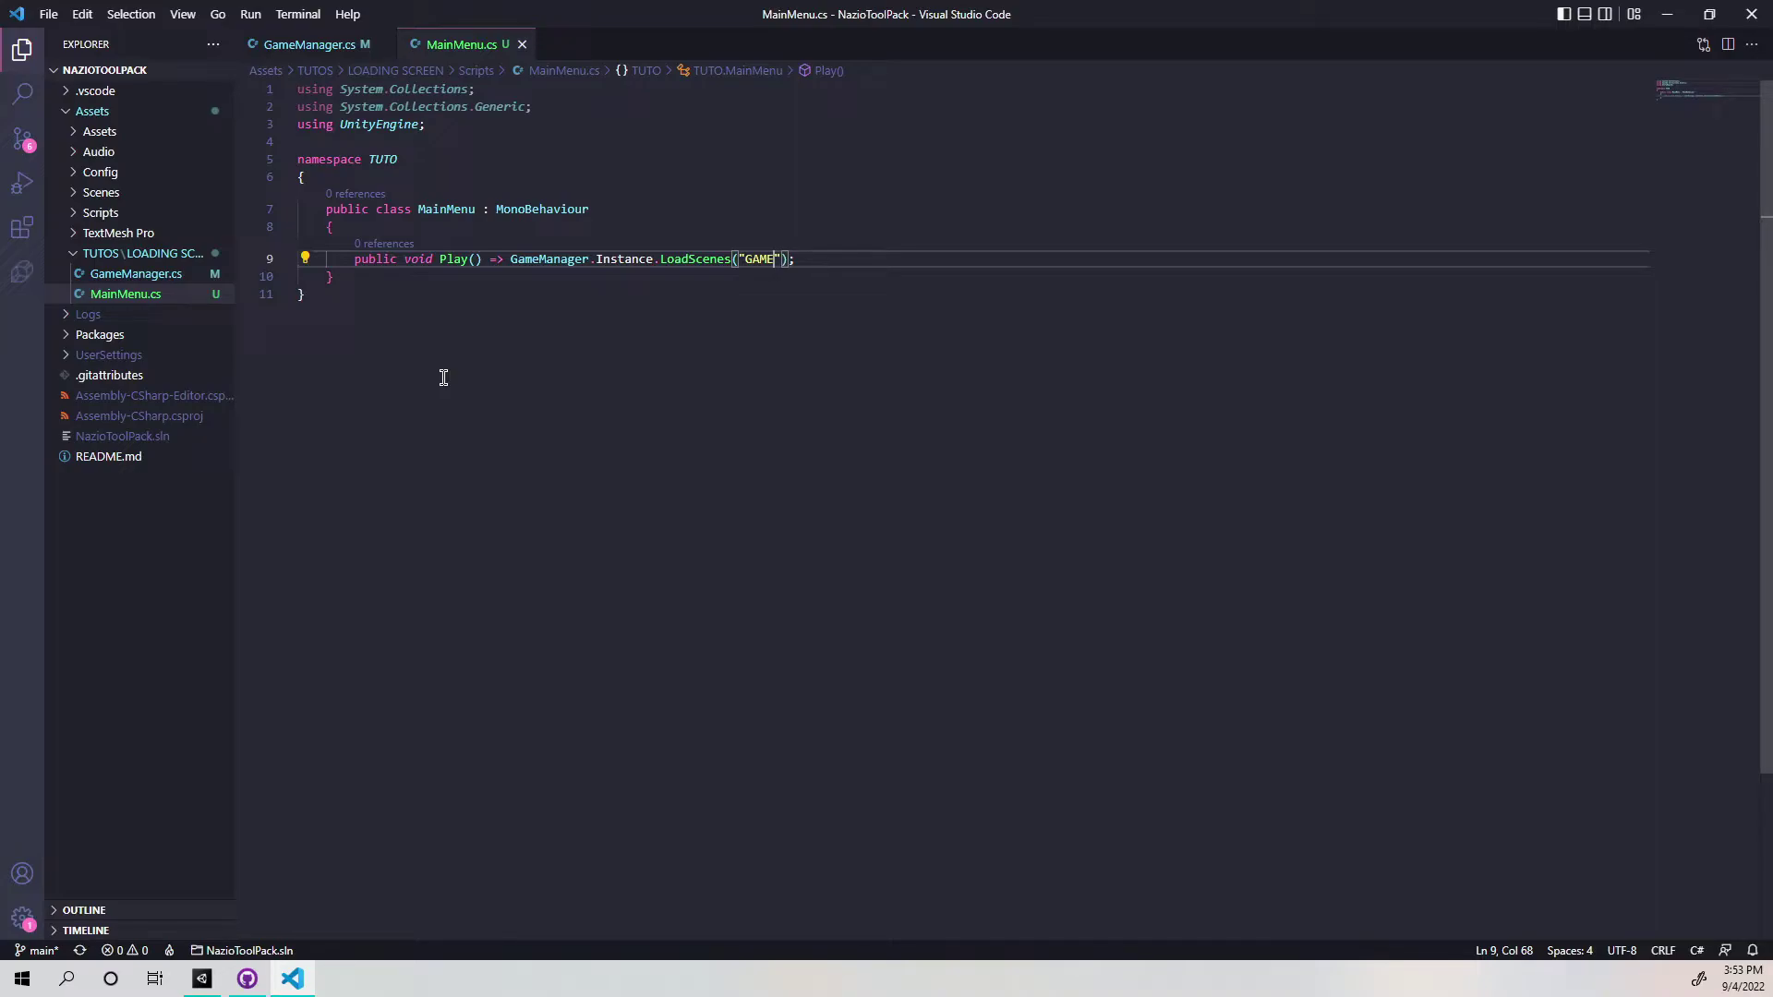
key(alt+Tab)
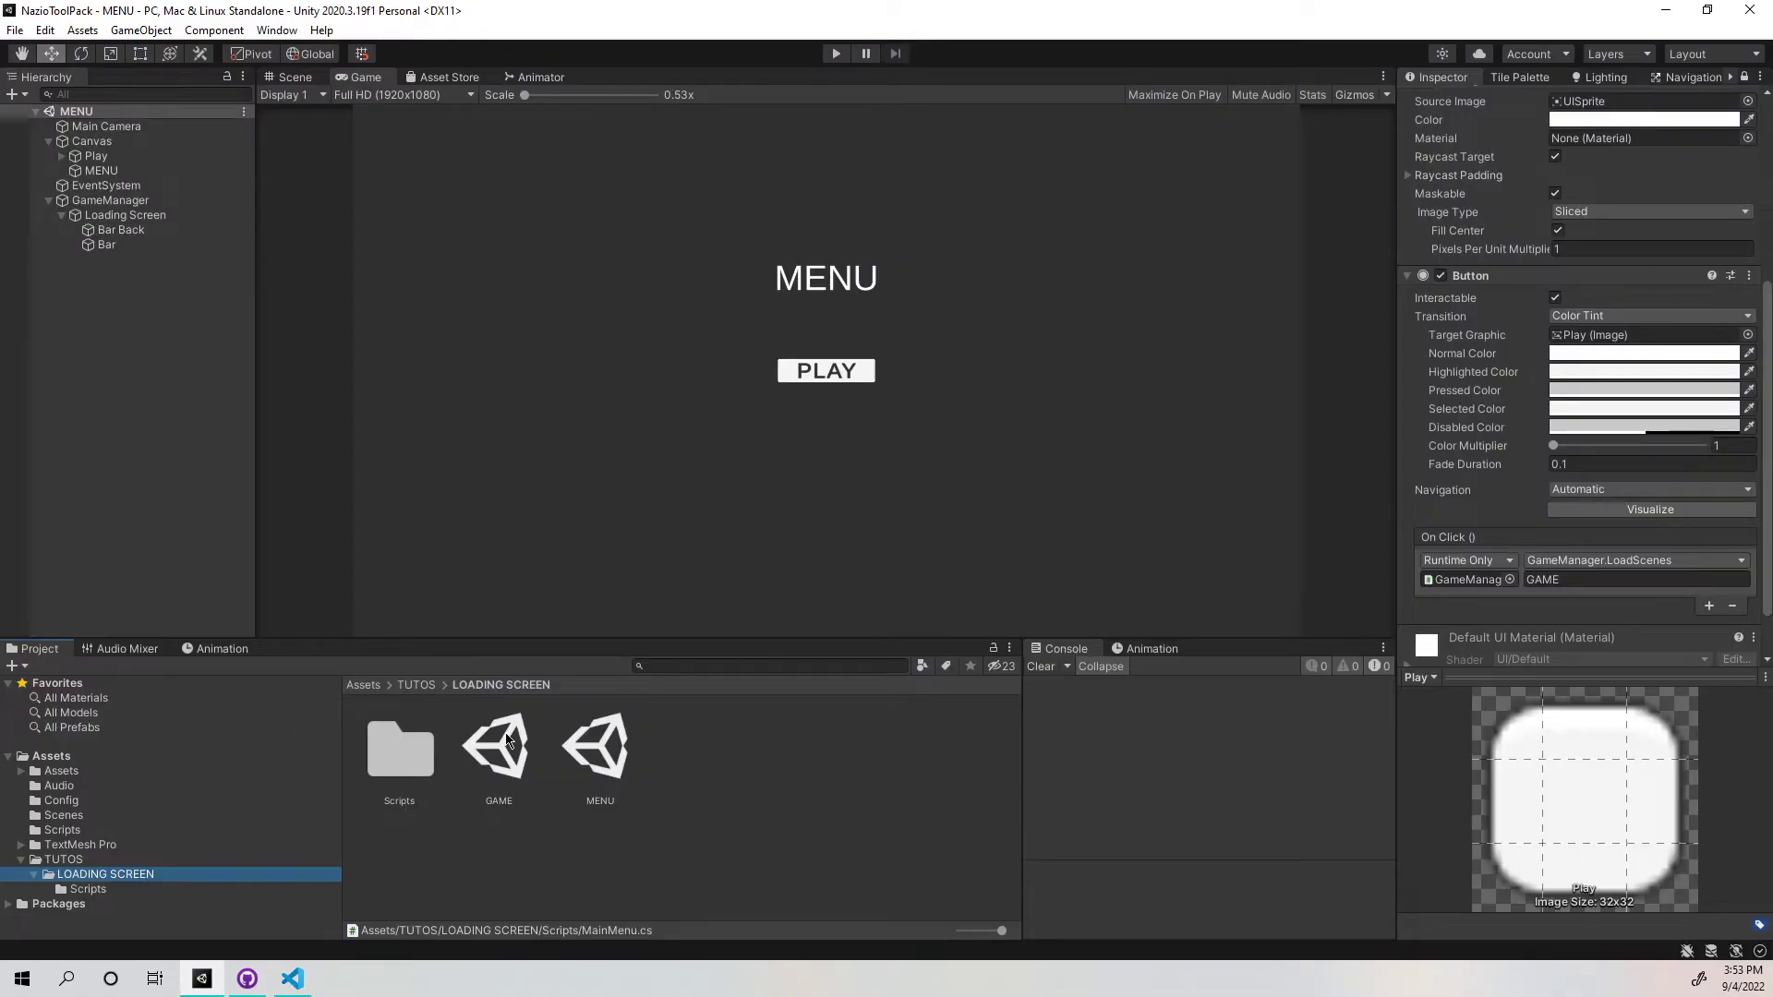
Open Build Settings from the File menu to check the MENU and GAME scenes.
click(14, 27)
click(70, 253)
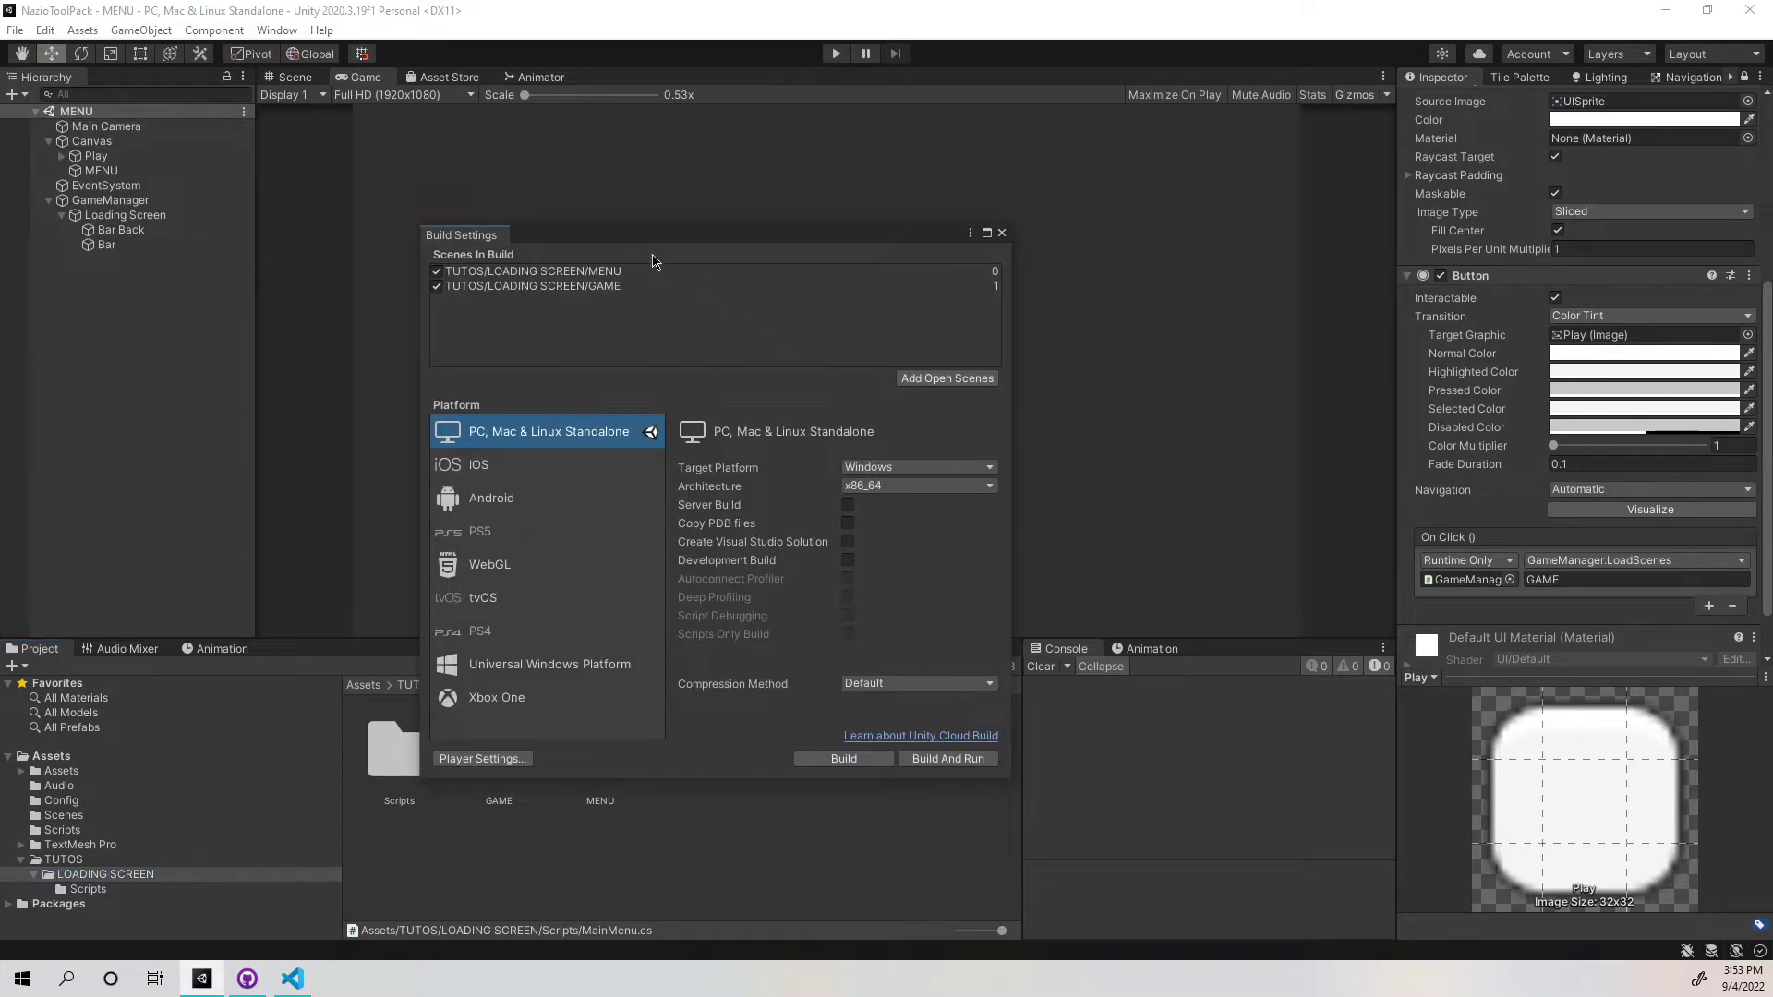
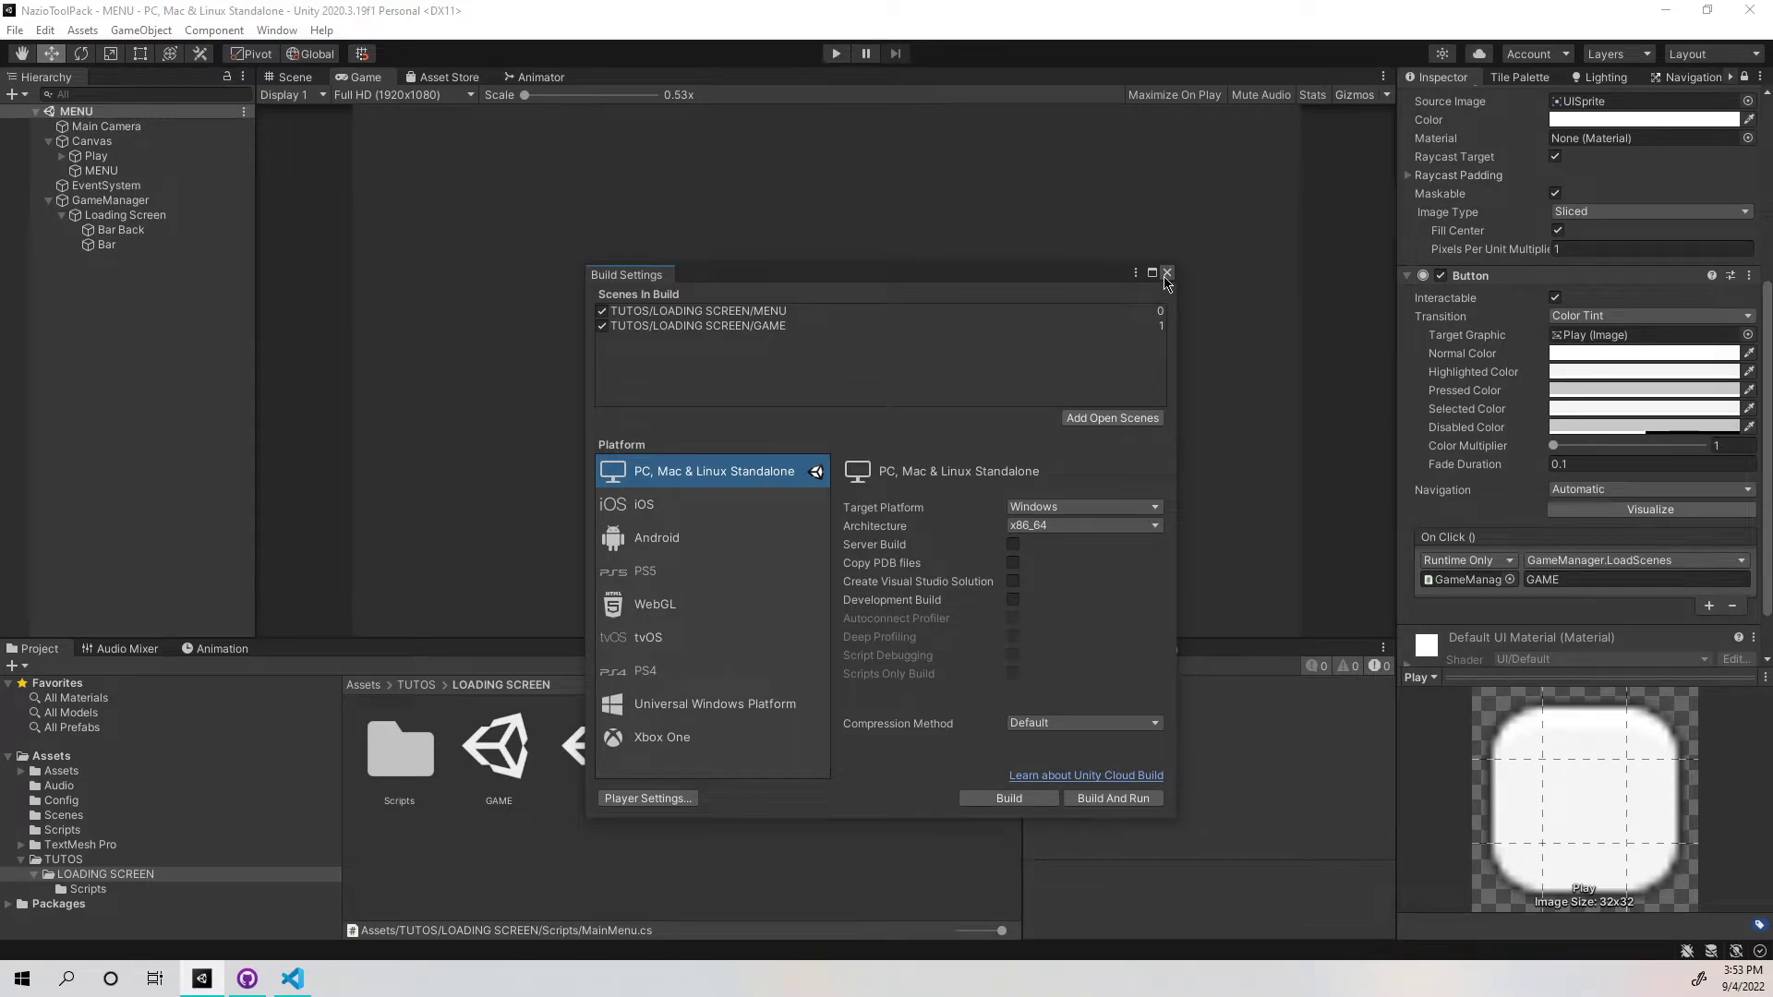
Attach MainMenu.cs to the Canvas and wire the Play button's On Click to MainMenu.Play().
click(1166, 274)
drag(499, 750, 1475, 747)
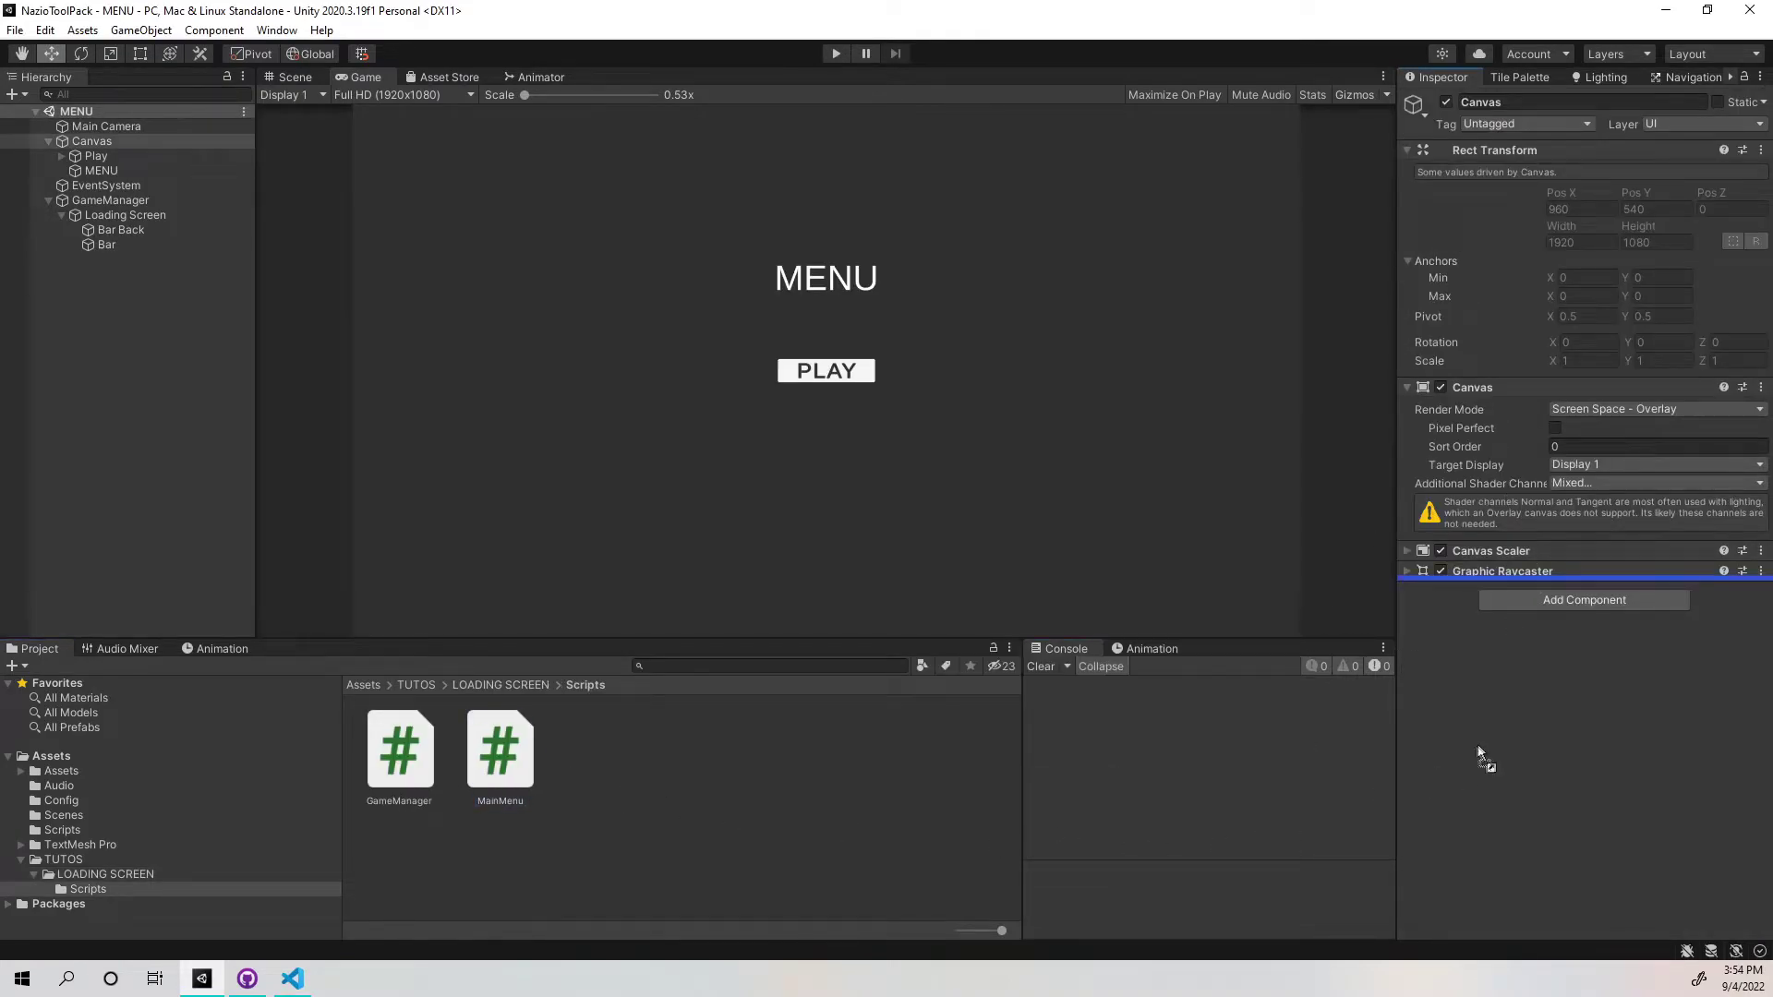
click(188, 155)
scroll(1631, 408, down, 5)
drag(110, 200, 1464, 518)
click(1569, 499)
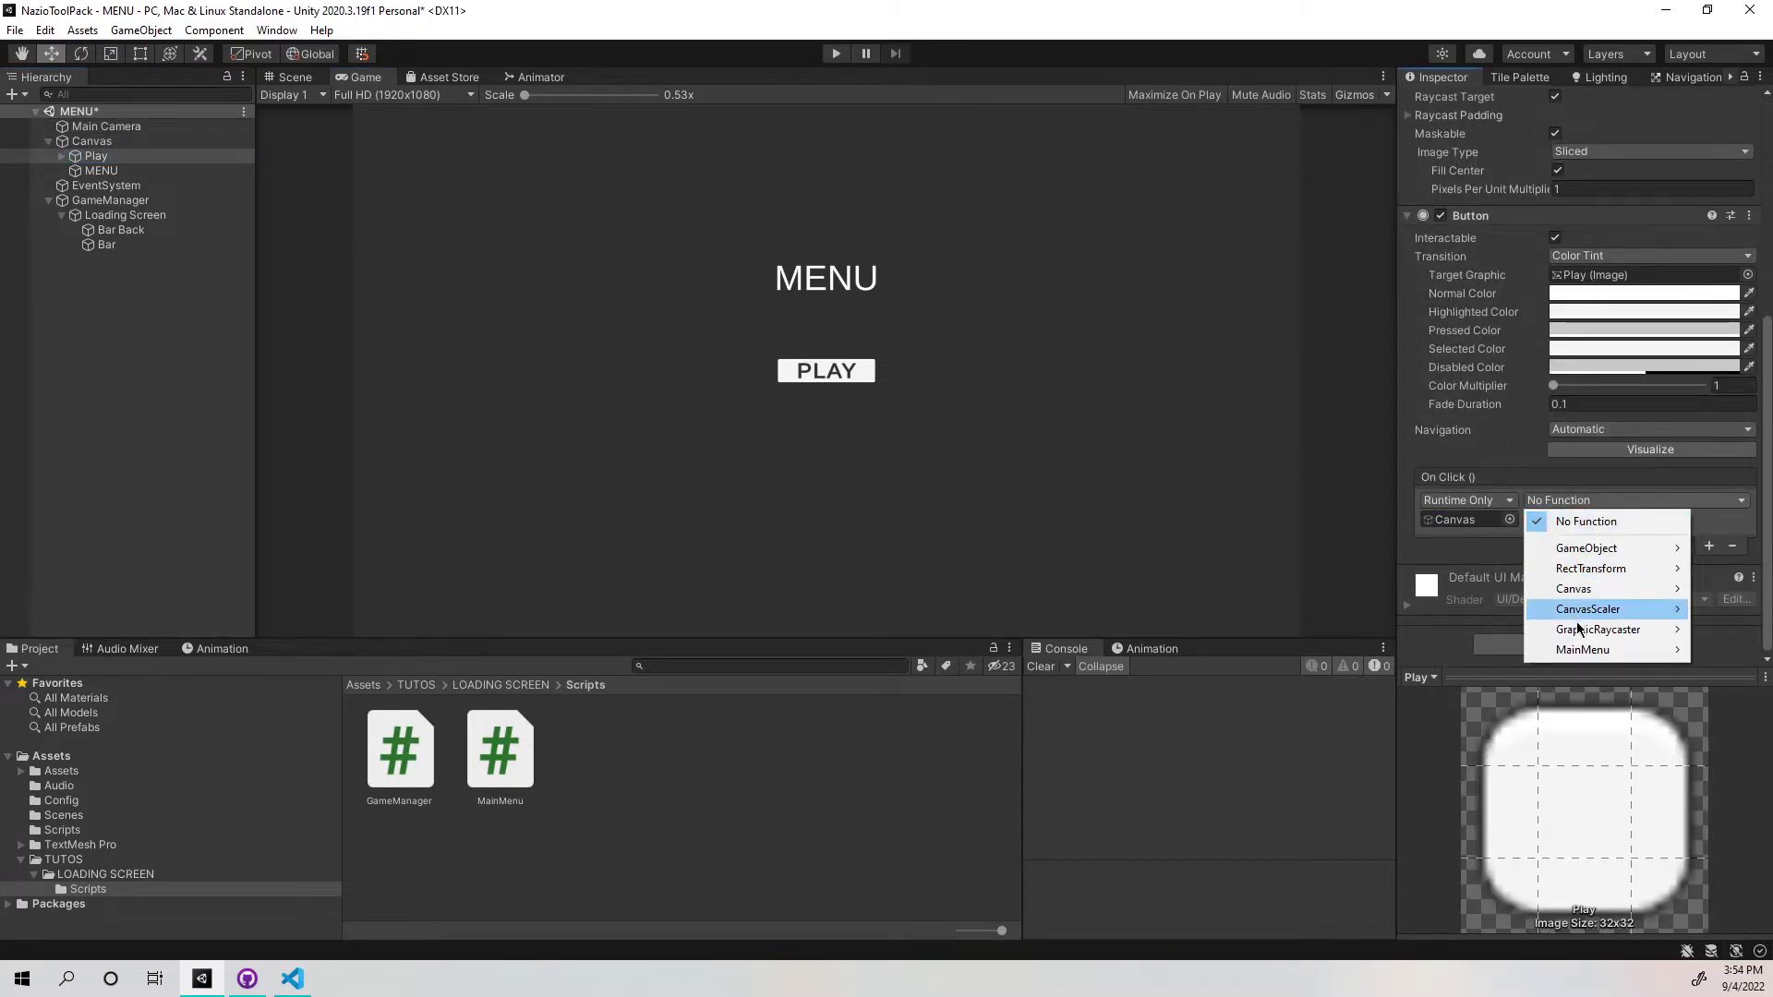
mouse_move(1575, 653)
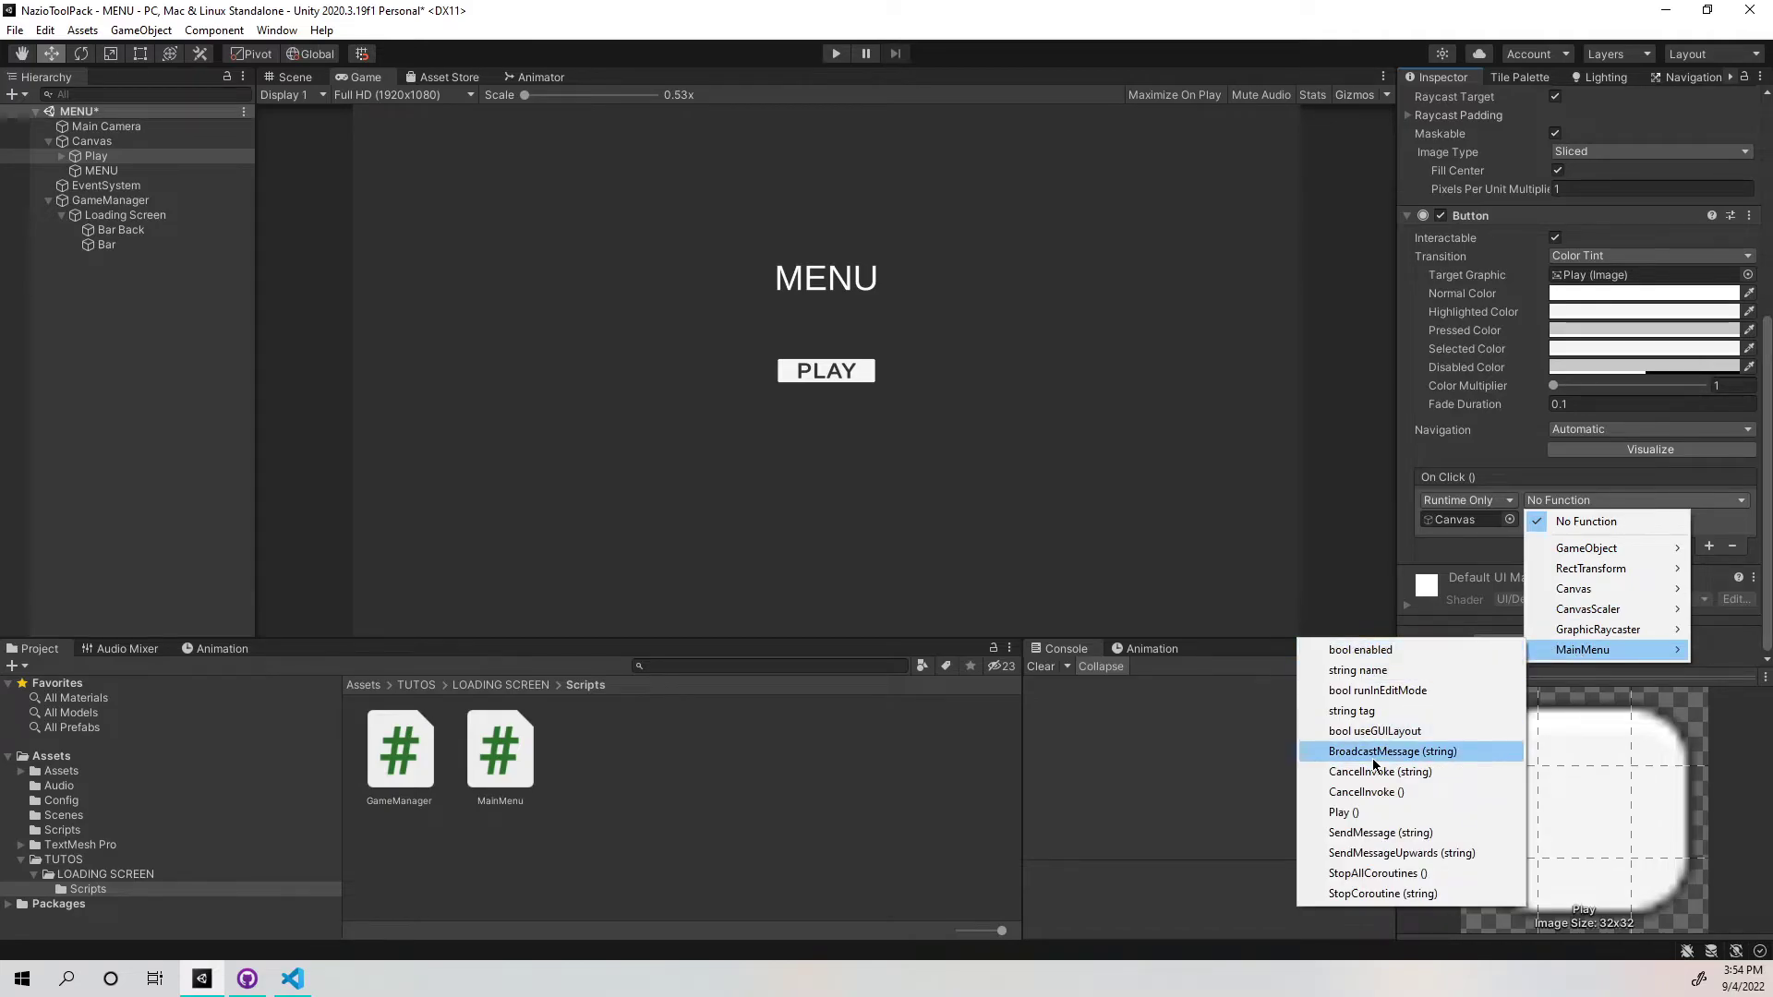
click(1358, 817)
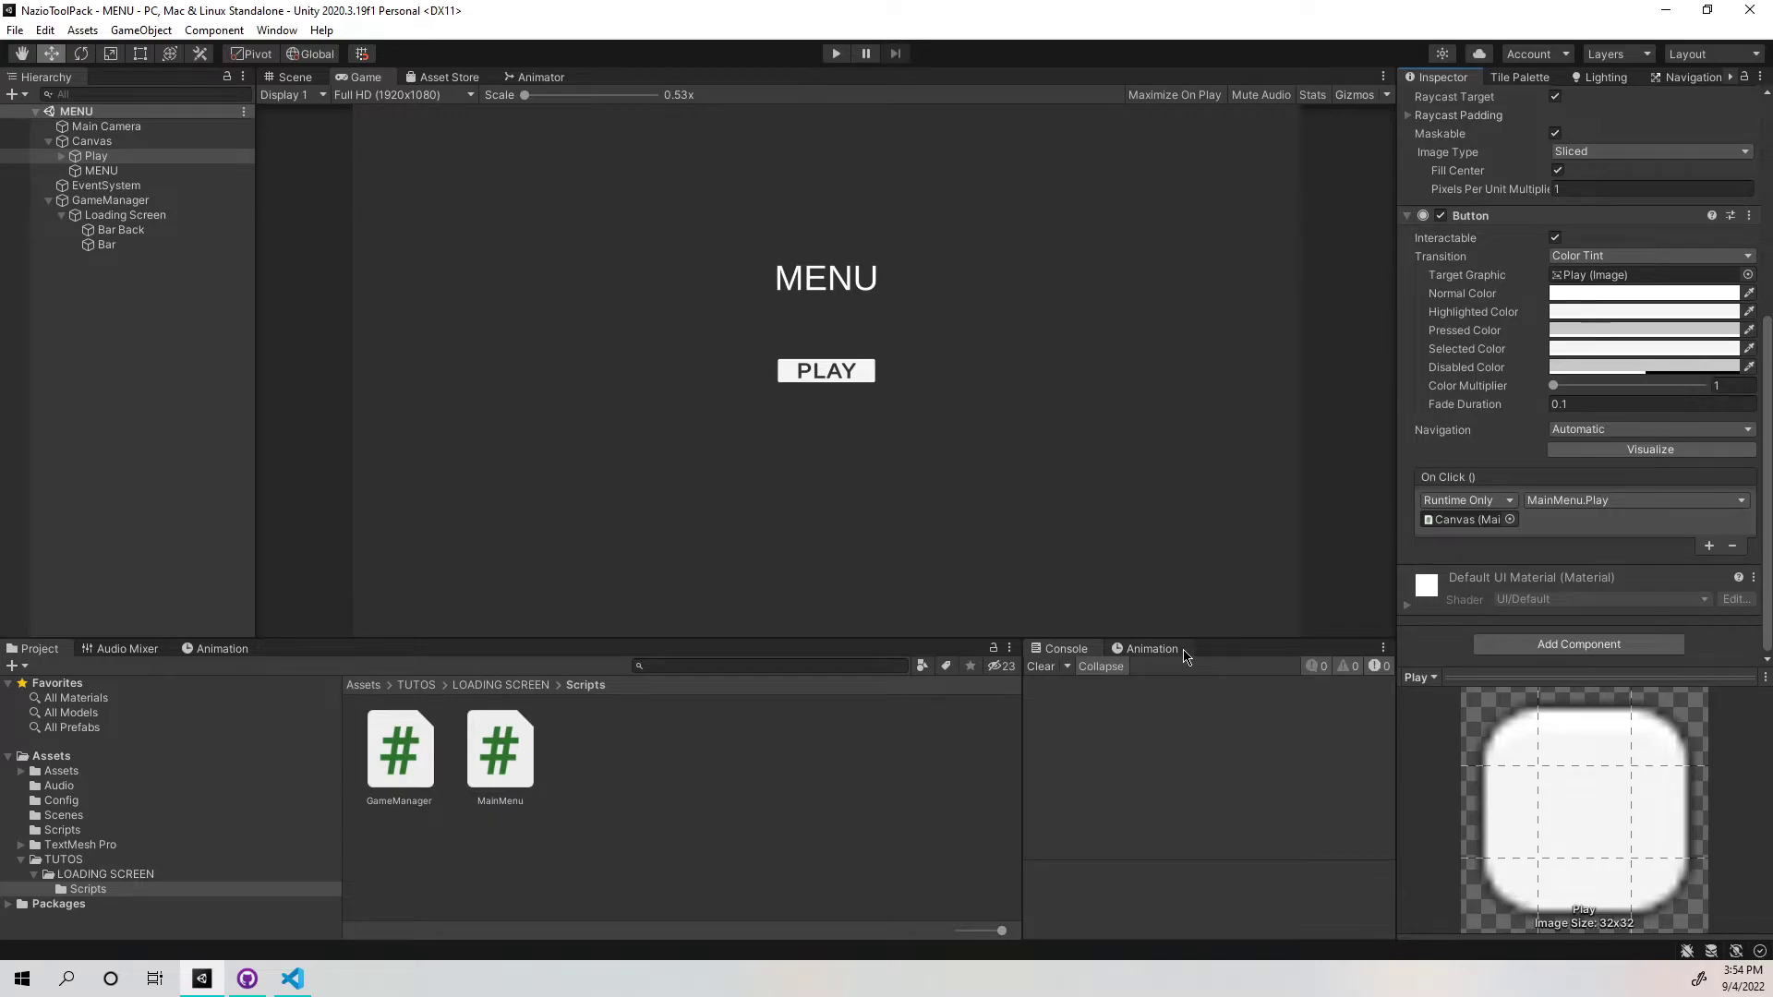
Play-test the menu so PLAY loads the GAME scene, then switch to GameManager.cs.
click(840, 55)
click(842, 373)
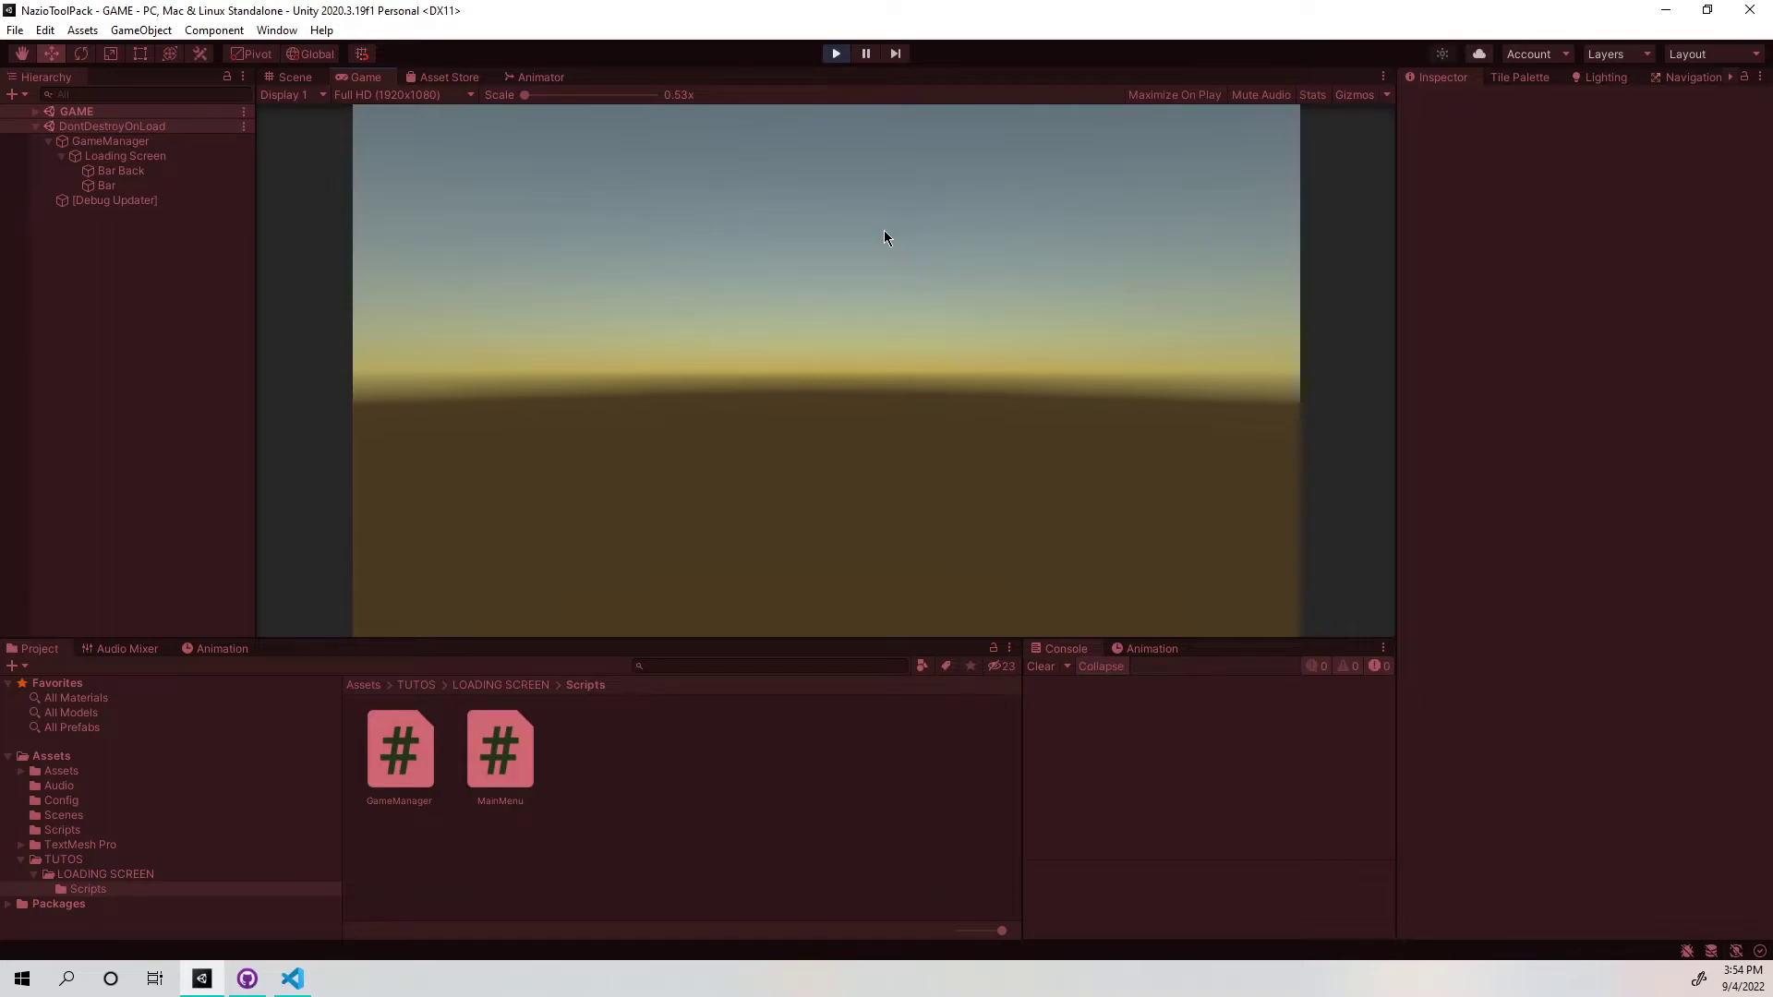
key(alt+Tab)
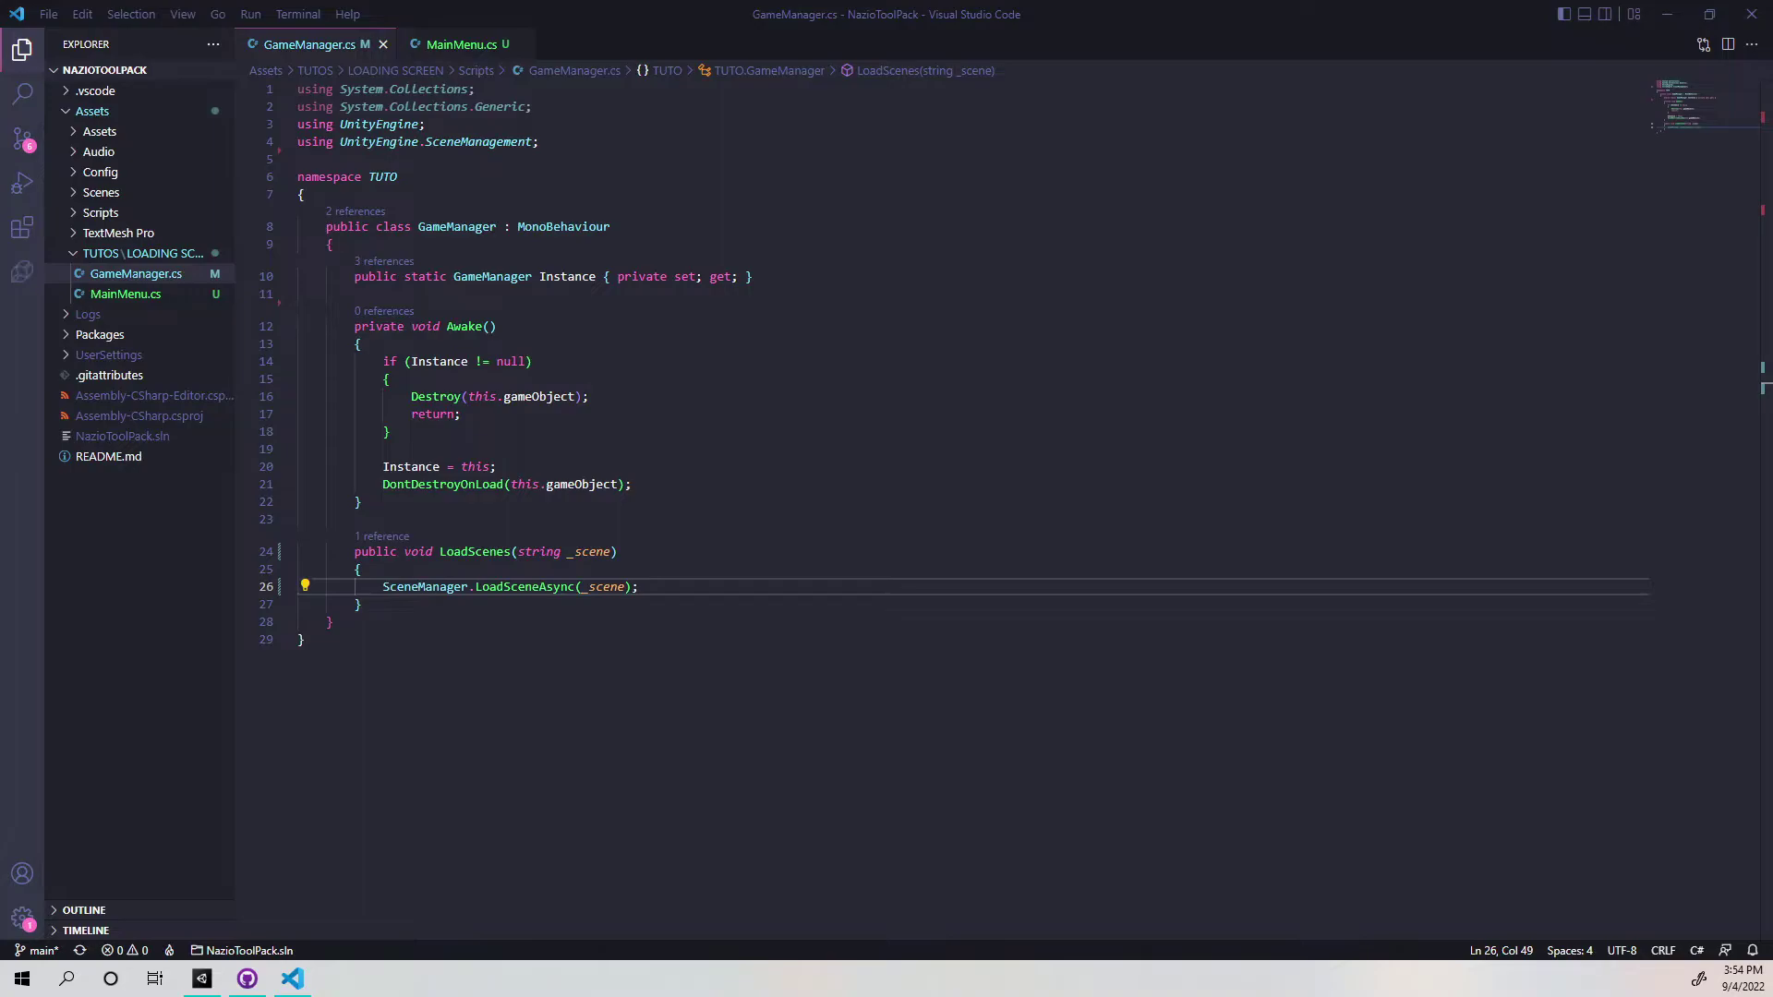
Declare a private Canvas loadingScreen field below the Instance property and save.
click(778, 279)
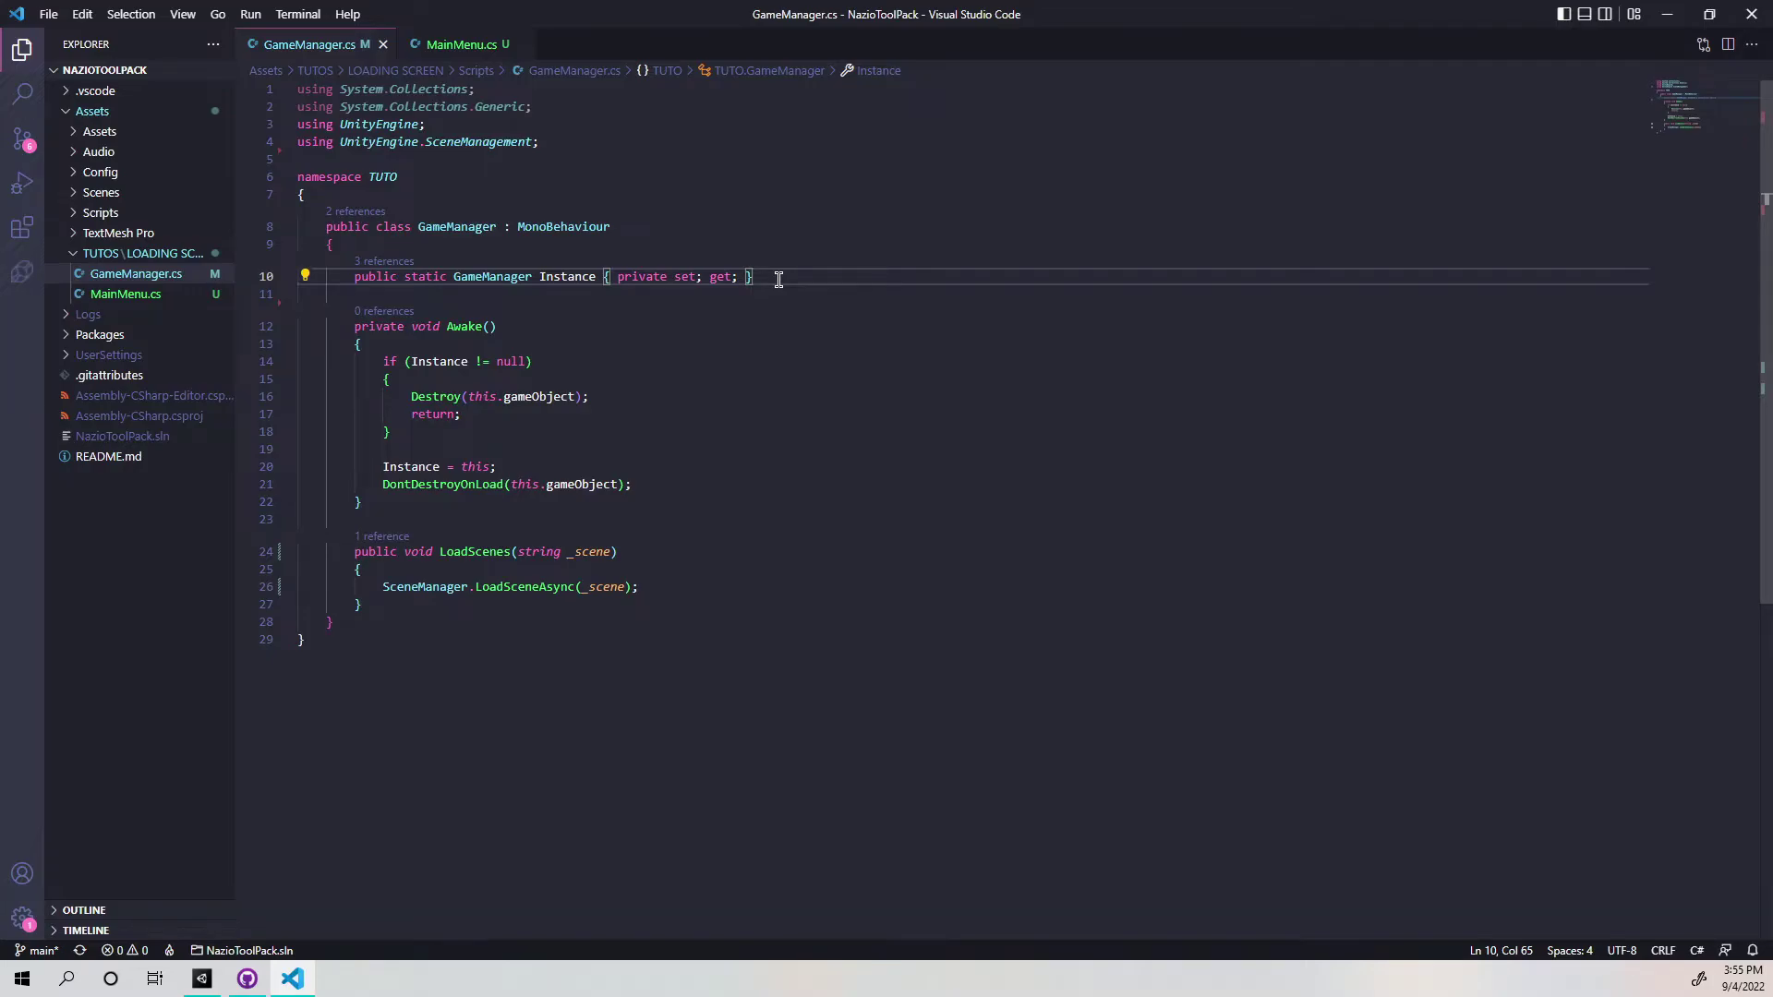
key(Return)
key(Return)
text(private Ca)
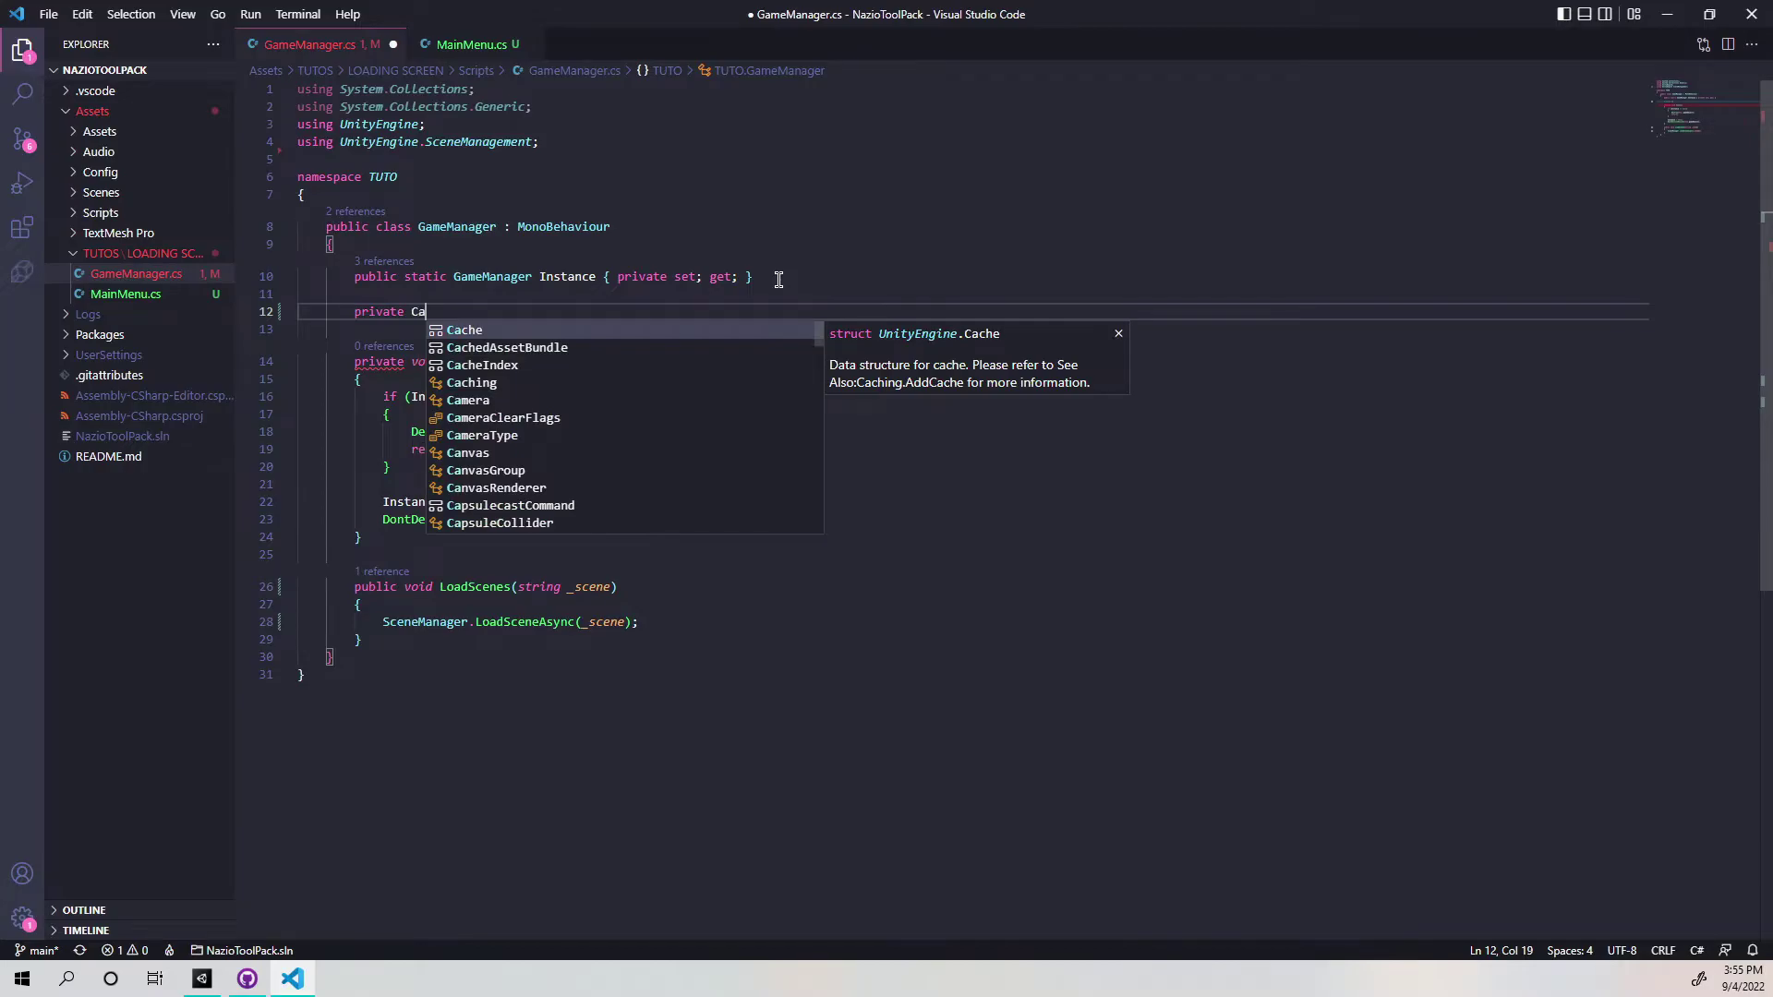
text(nv)
key(Tab)
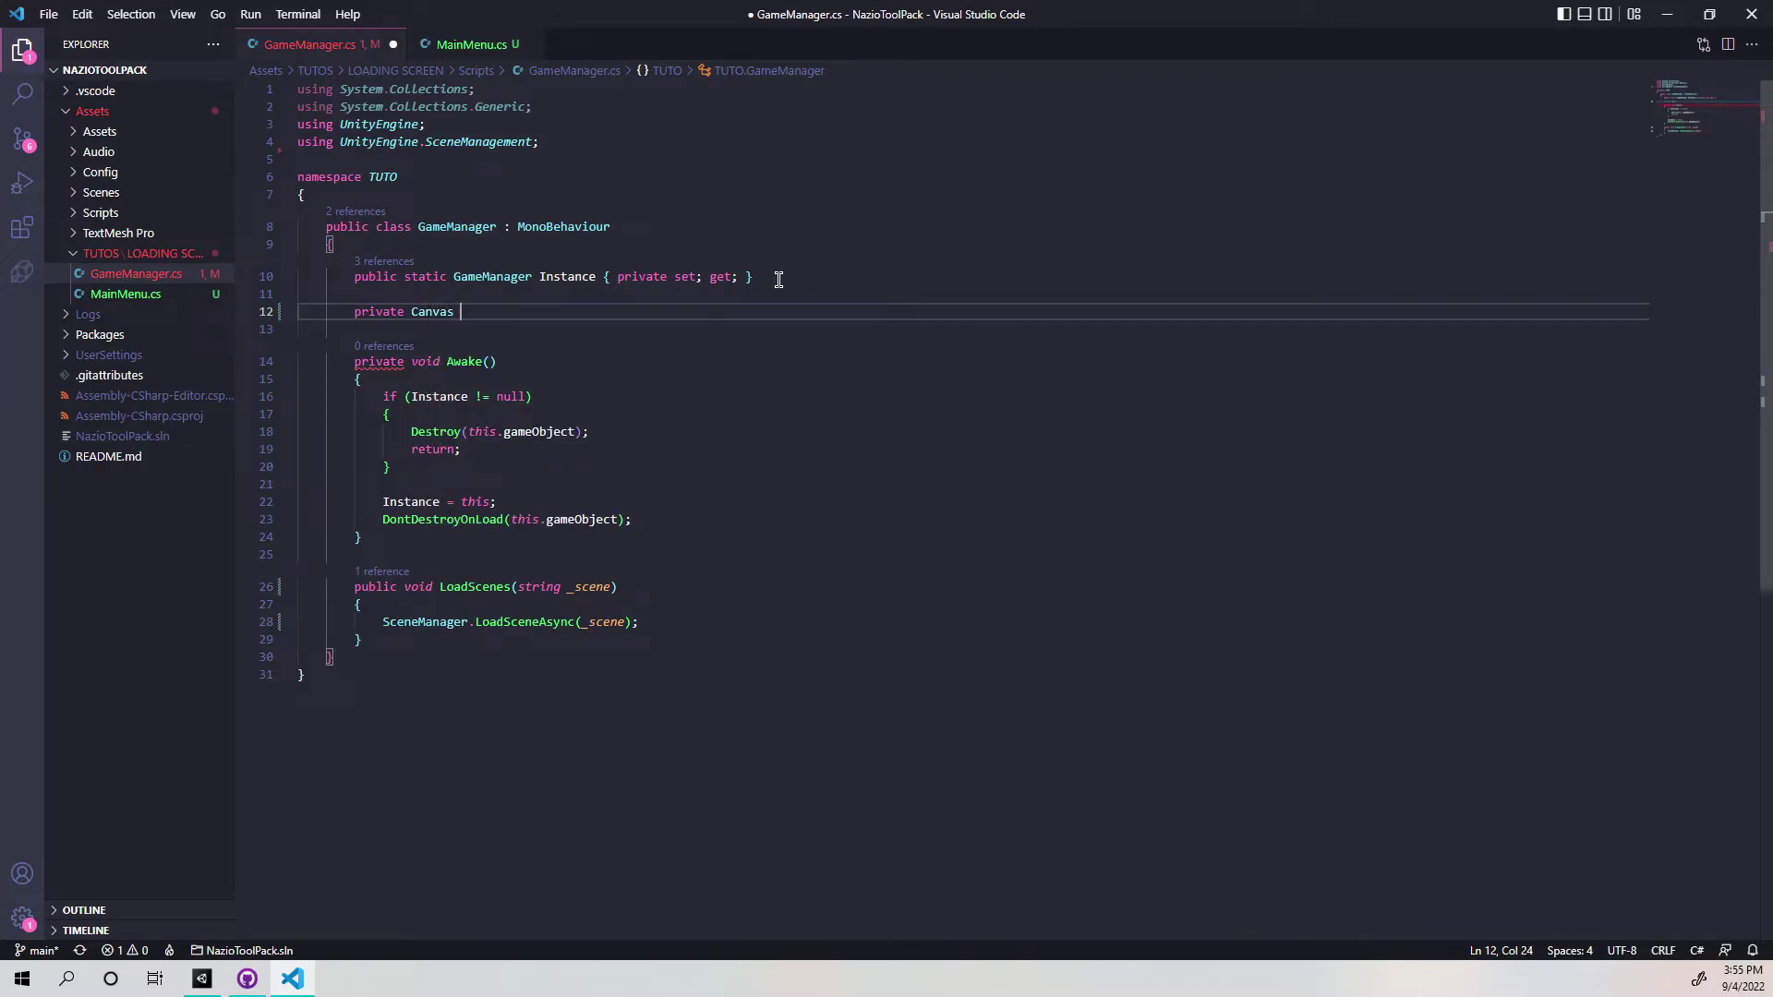
text(loa)
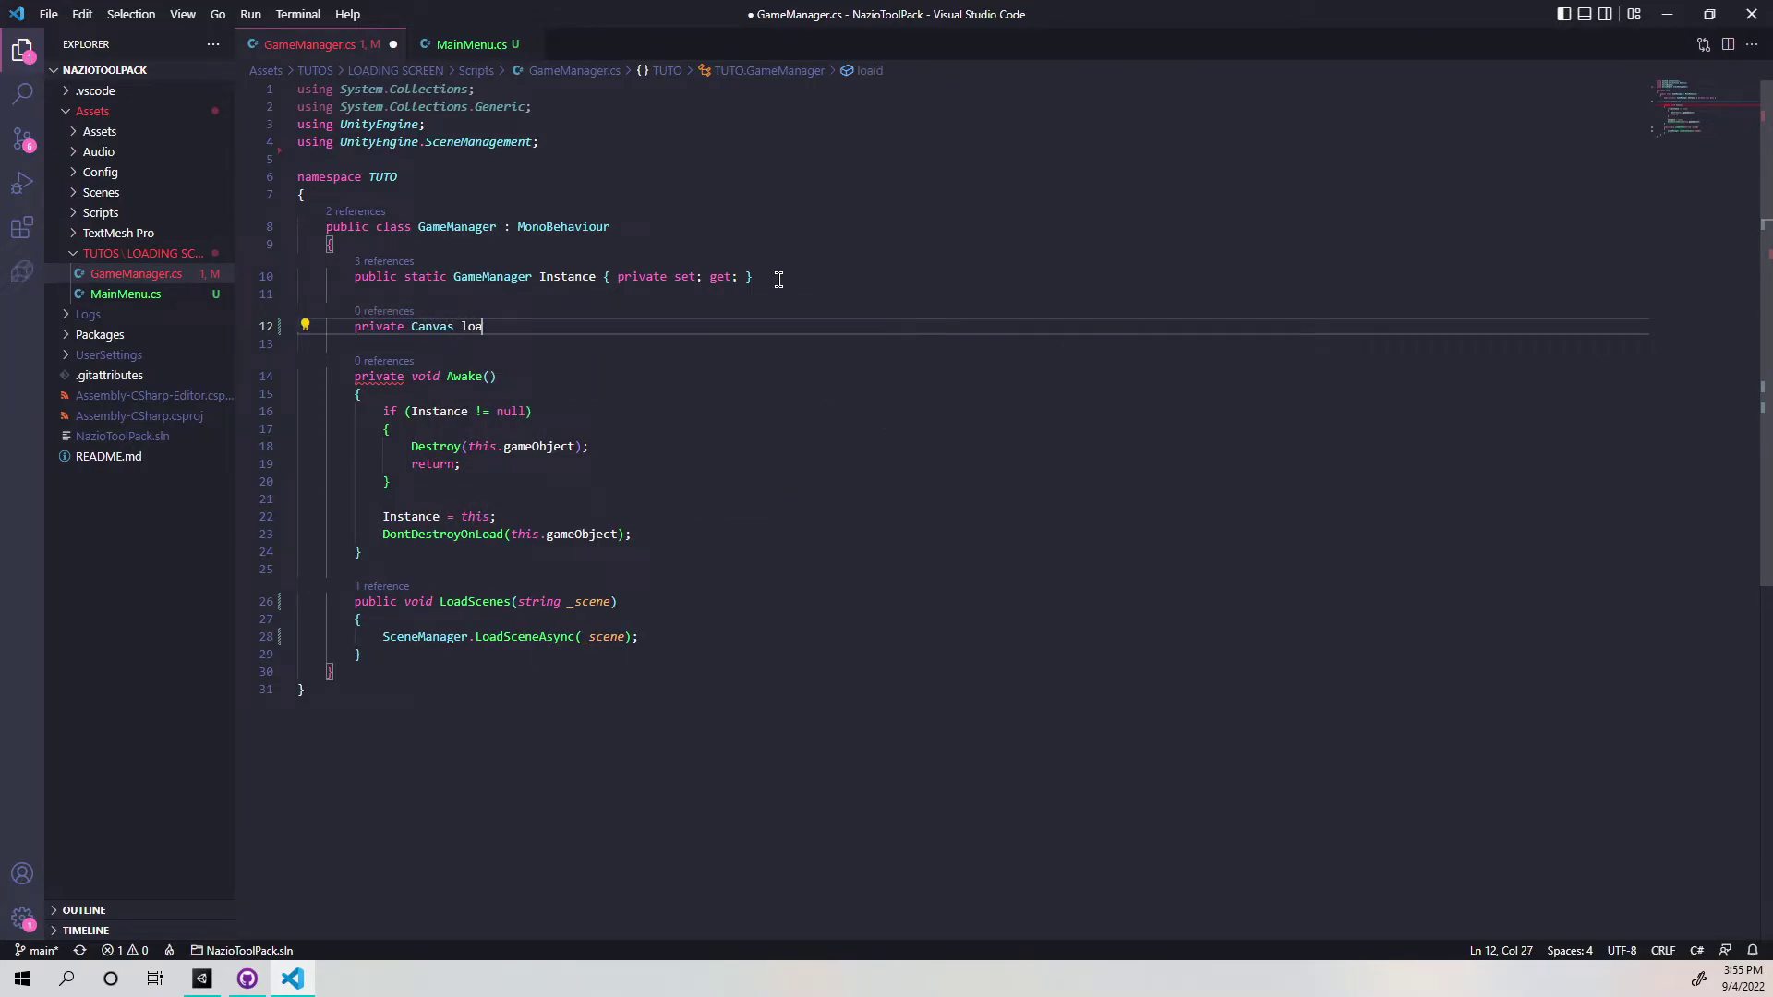
text(dingSc)
text(ren)
key(ctrl+s)
Mark the loadingScreen field with [SerializeField] and save the script.
click(356, 328)
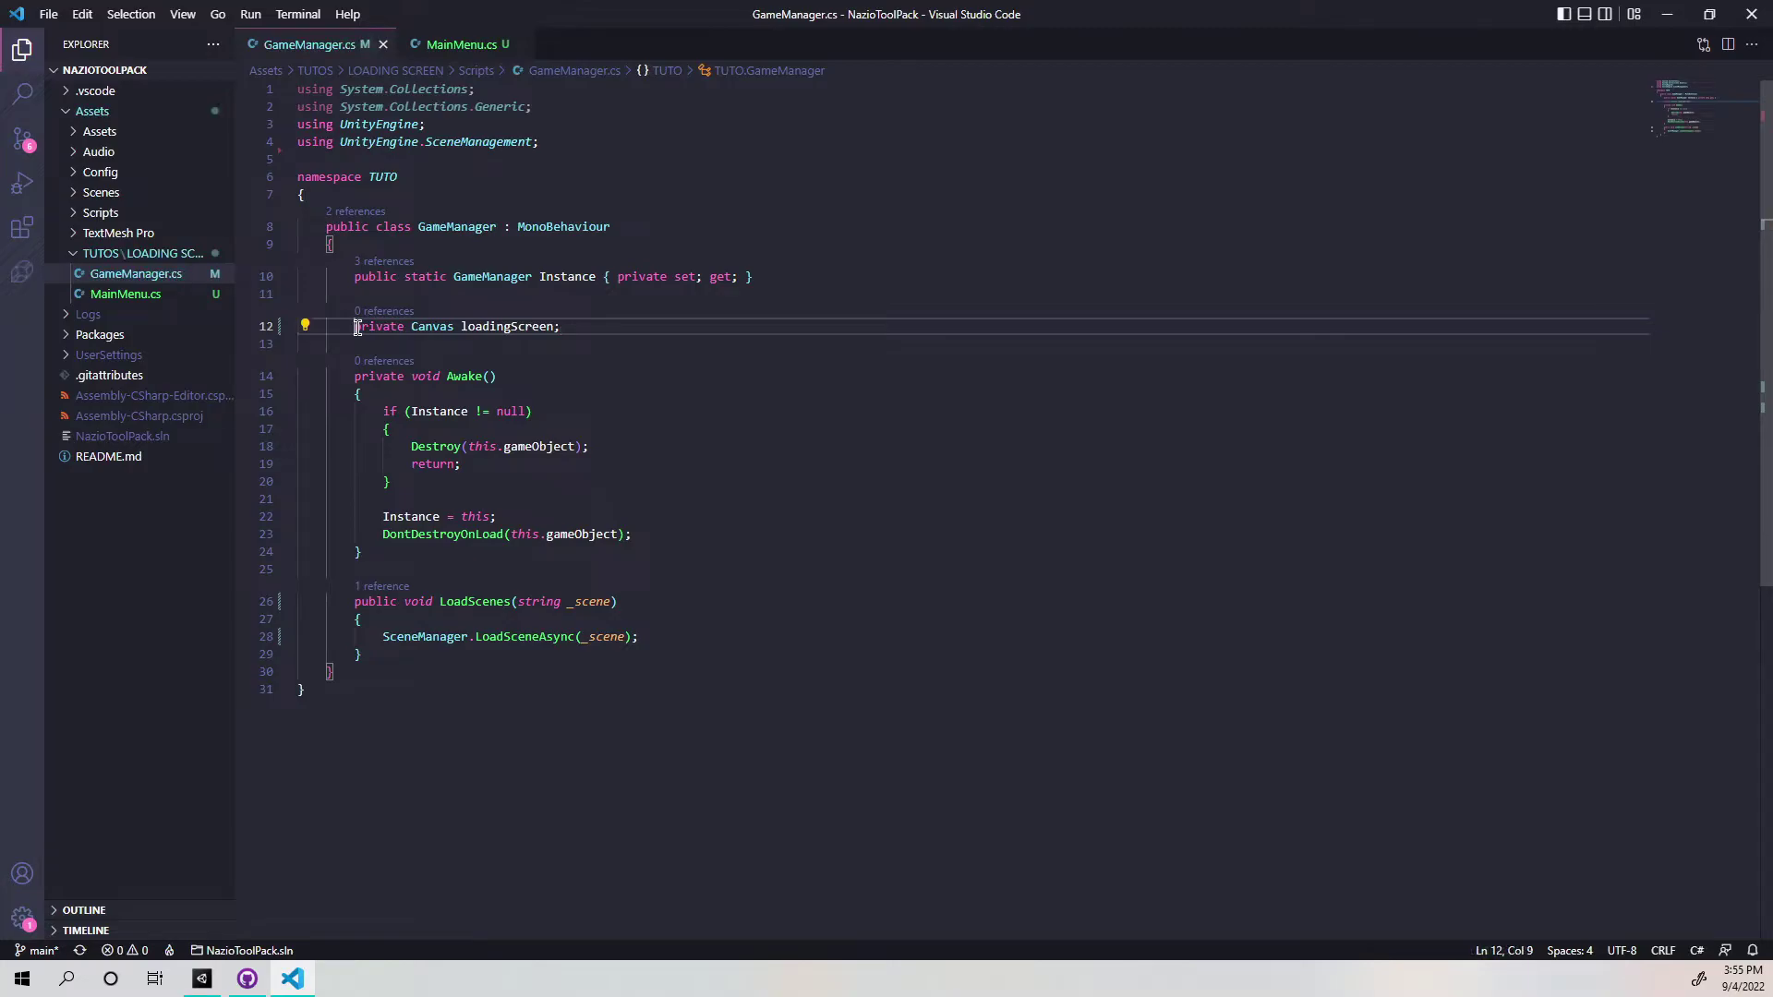
text([]Se)
key(Tab)
text(])
key(ctrl+s)
drag(682, 325, 354, 326)
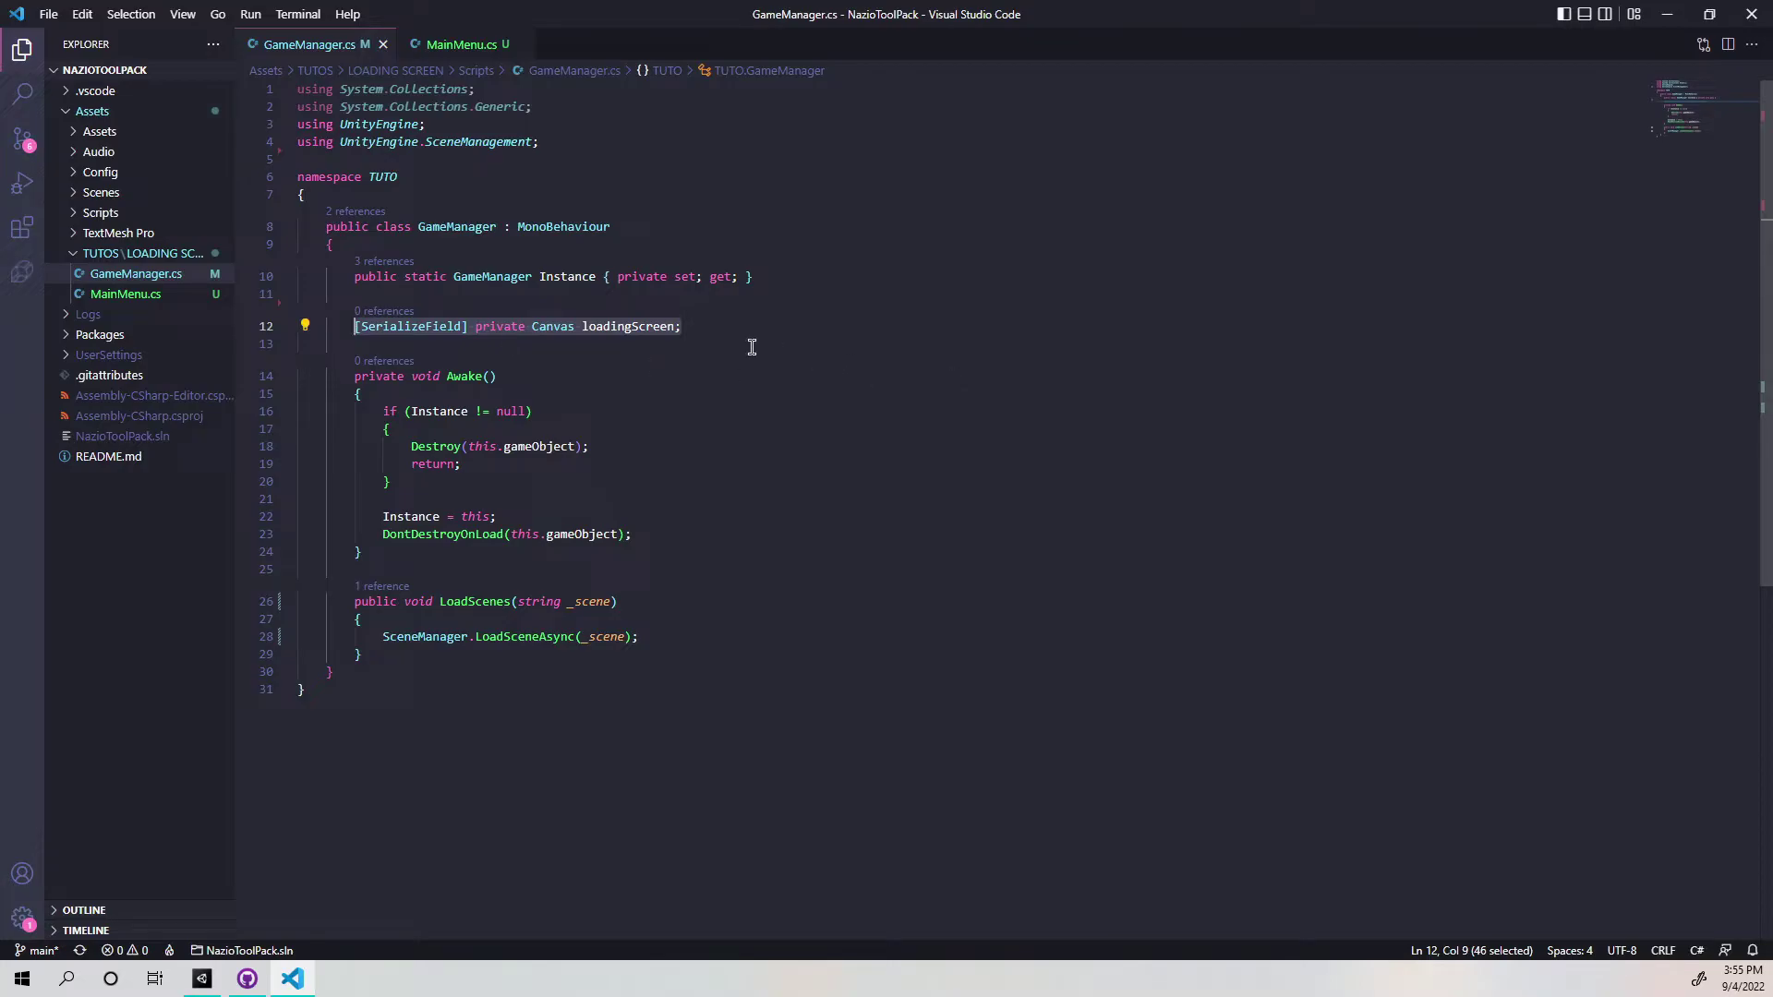
scroll(637, 416, down, 3)
click(661, 515)
key(Return)
key(Return)
Add an empty private IEnumerator Loading() coroutine after LoadScenes.
text(pri)
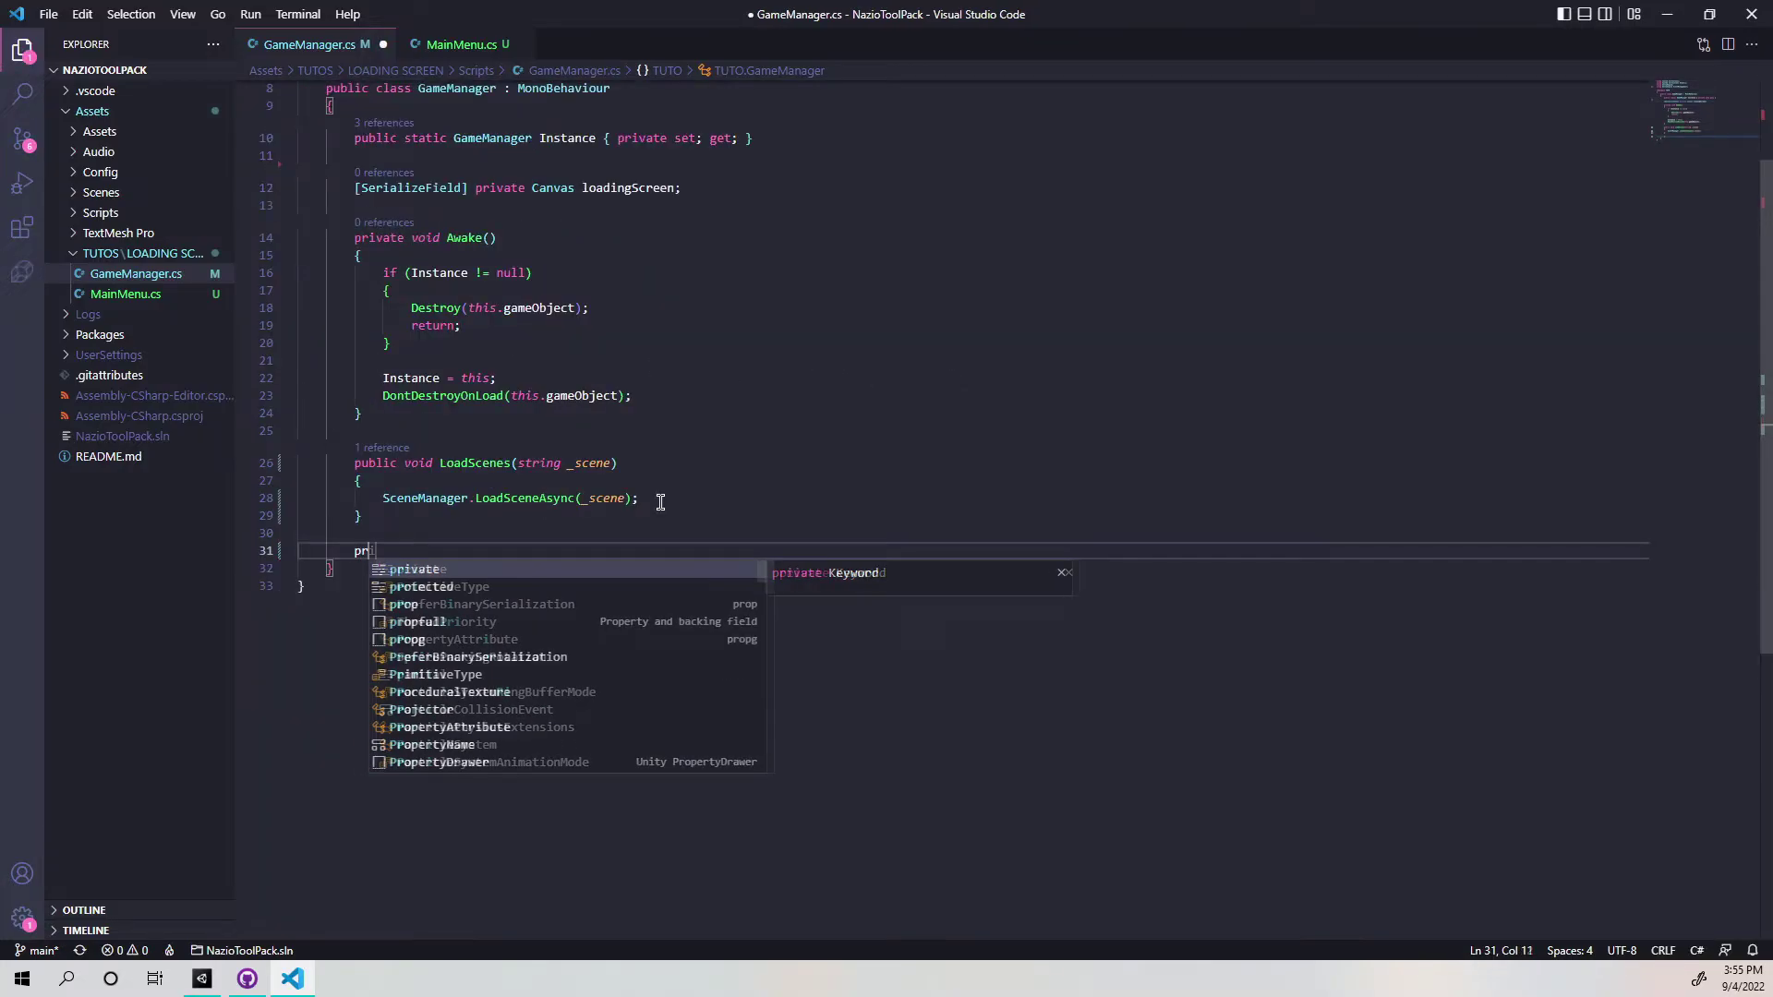
key(Tab)
text(Ien)
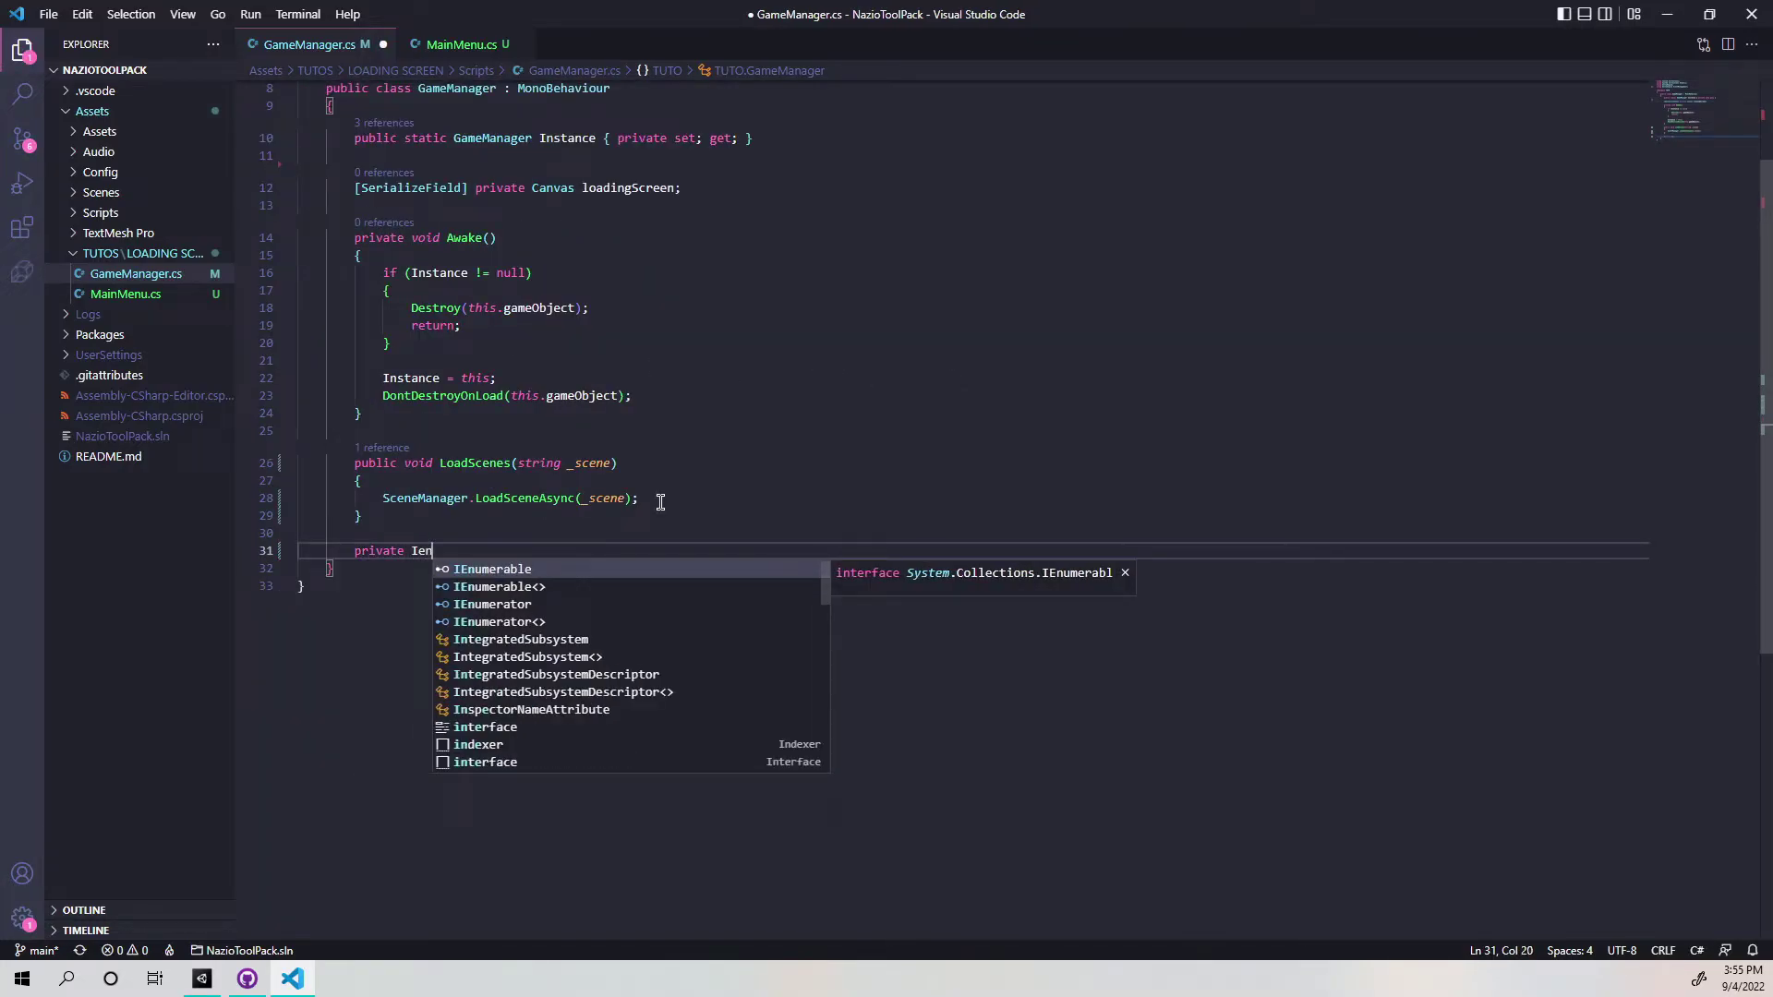
key(Down)
key(Down)
key(Tab)
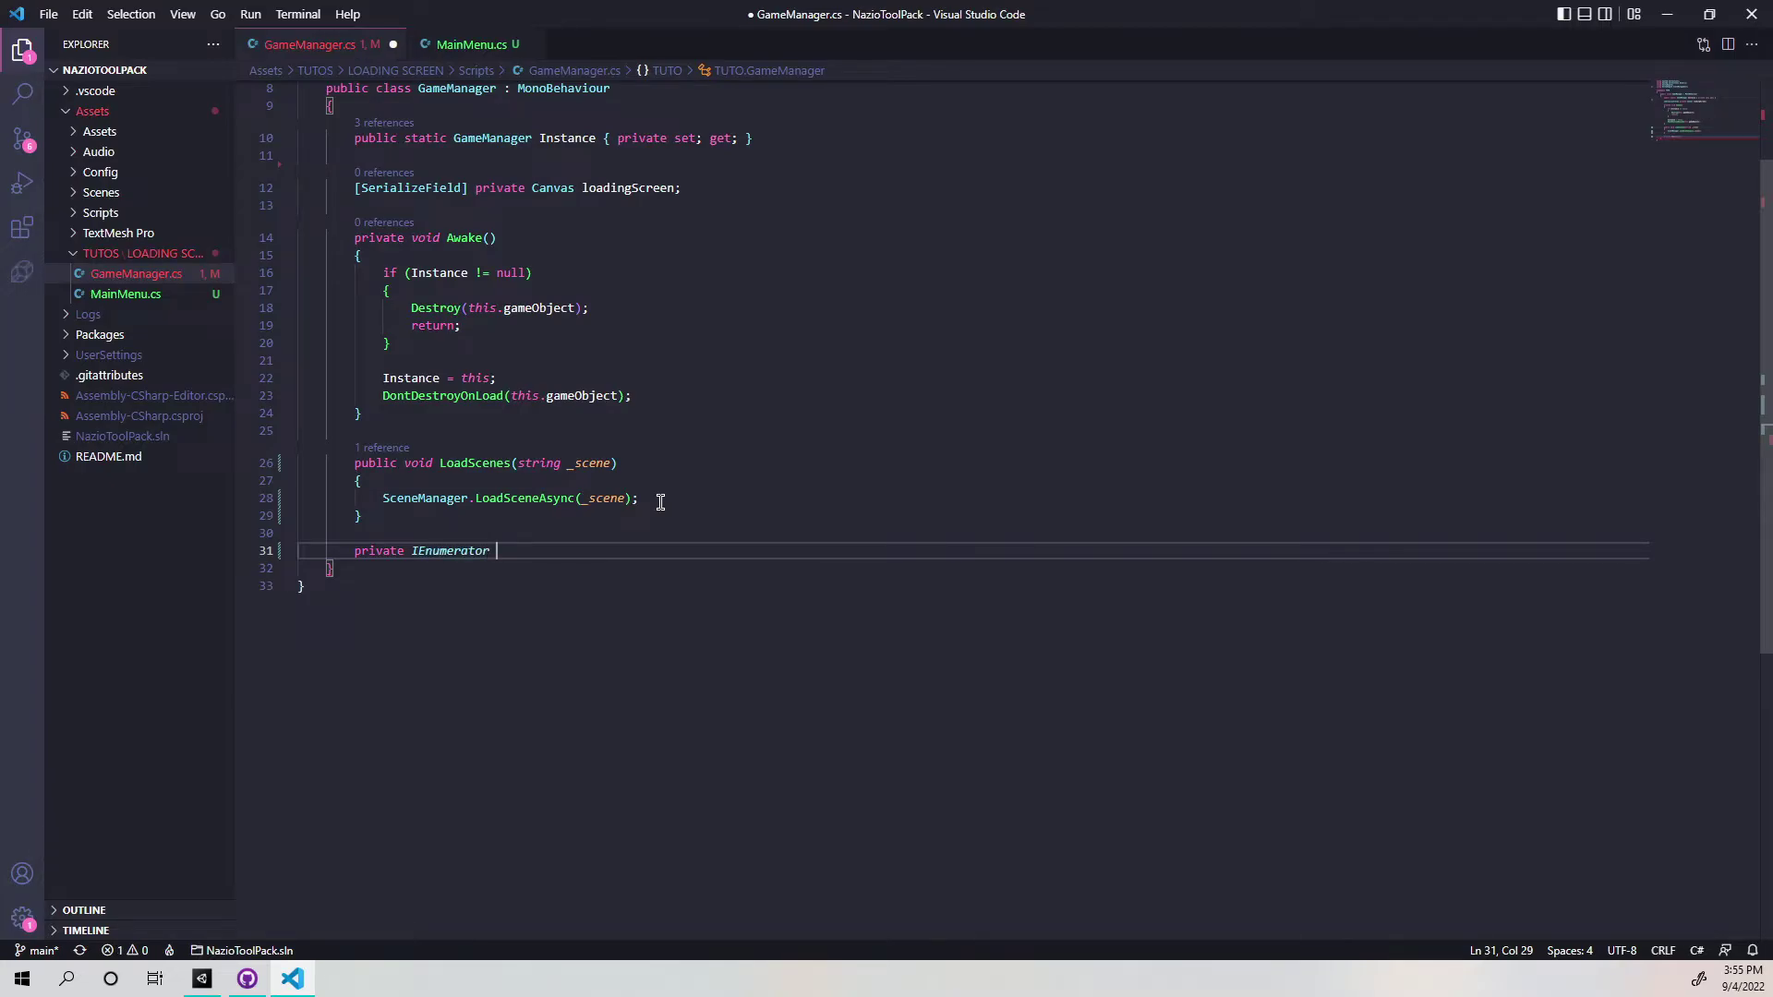
text(Loading())
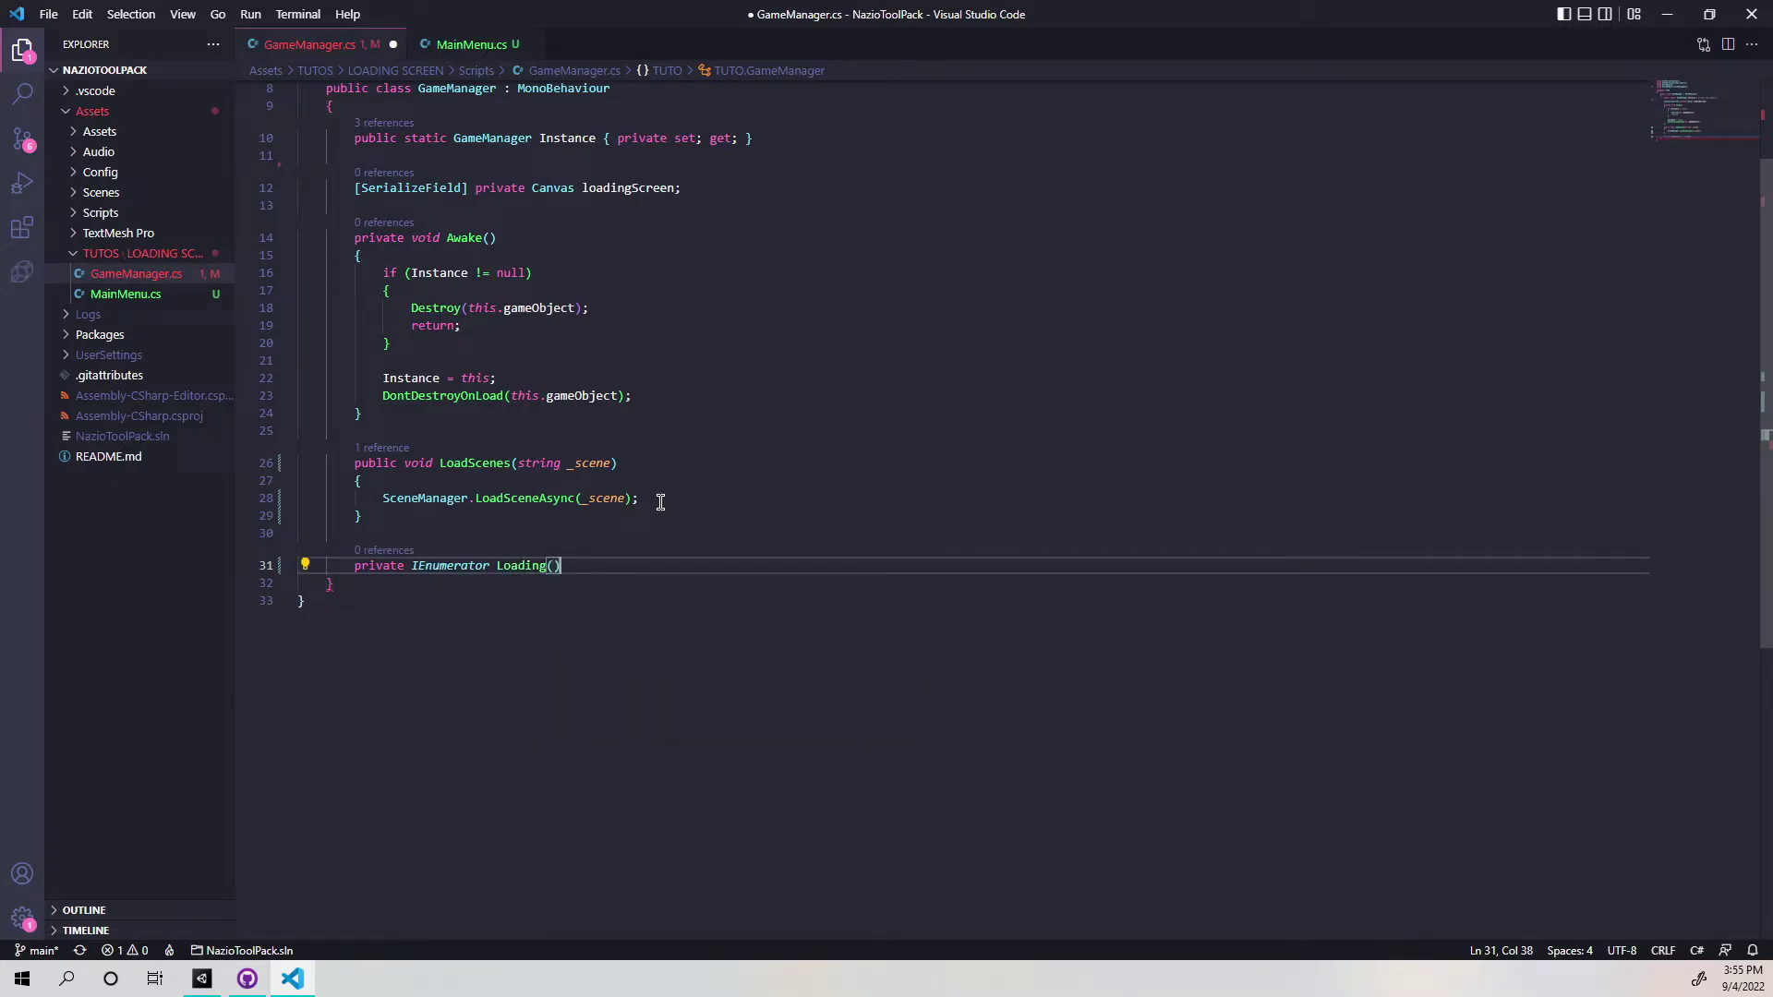
key(Return)
text({)
key(Return)
Declare List<AsyncOperation> _op = new List<AsyncOperation>(); at the top of LoadScenes and save.
click(465, 480)
key(Return)
text(List)
text(<>)
text(Async)
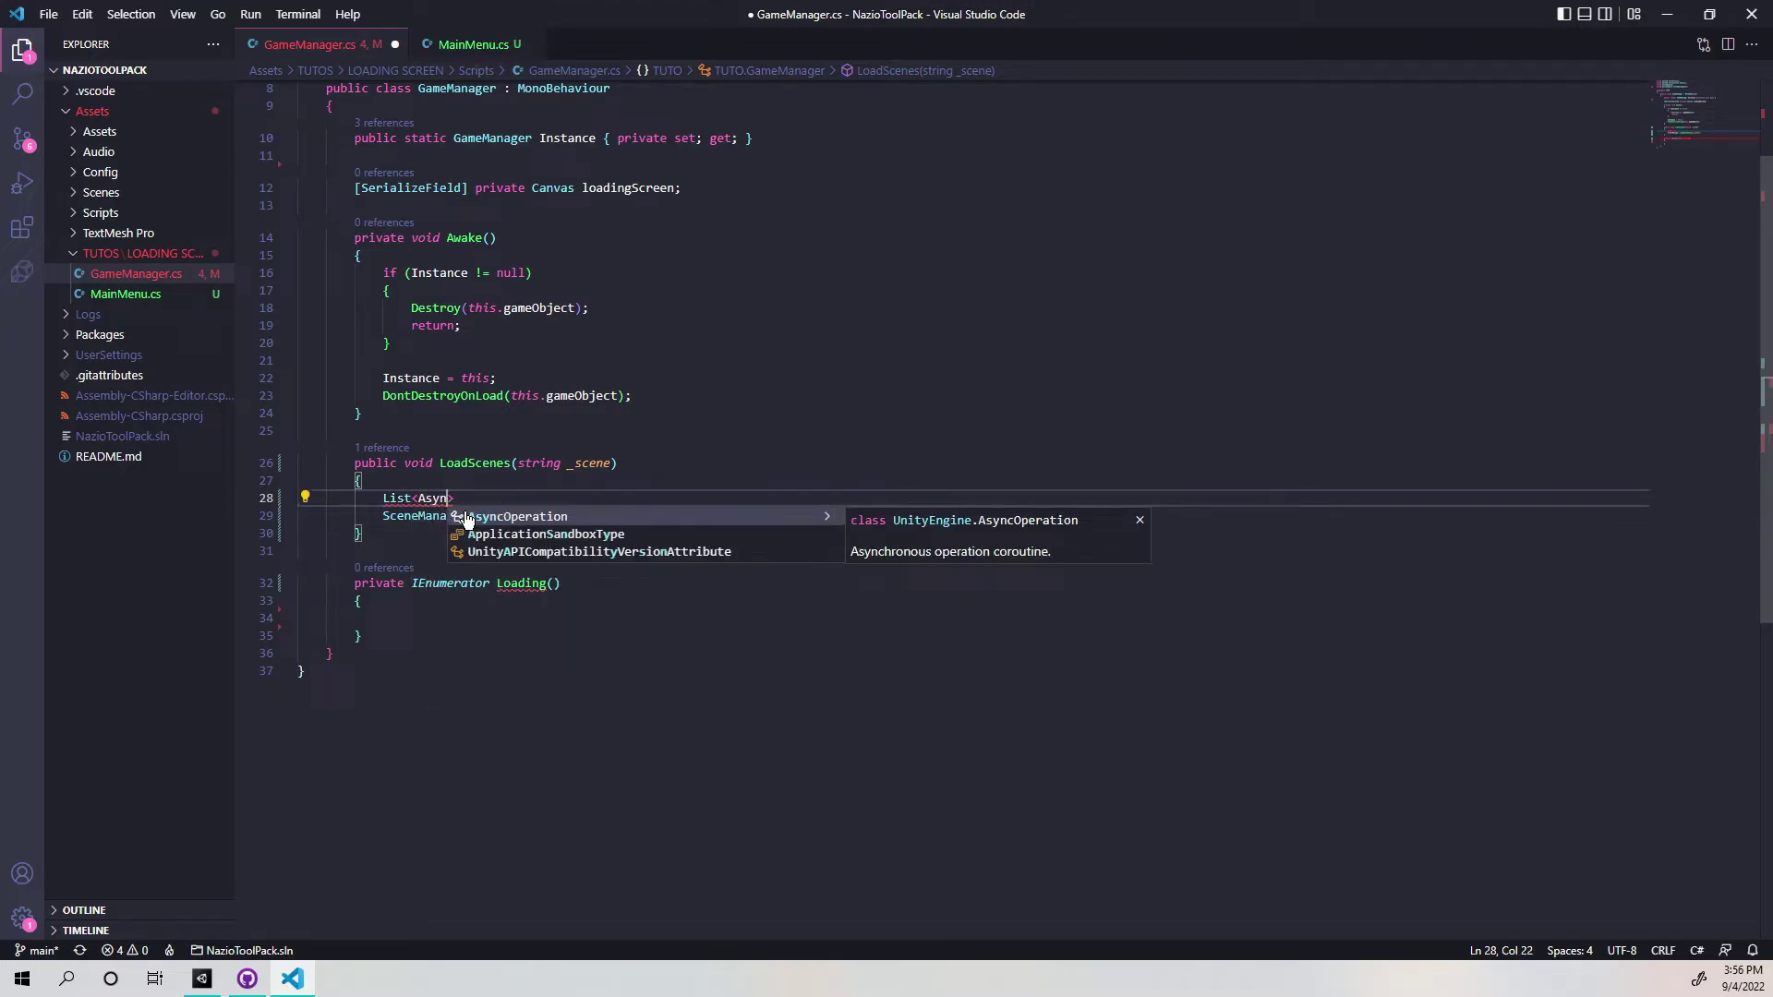
key(Tab)
key(Right)
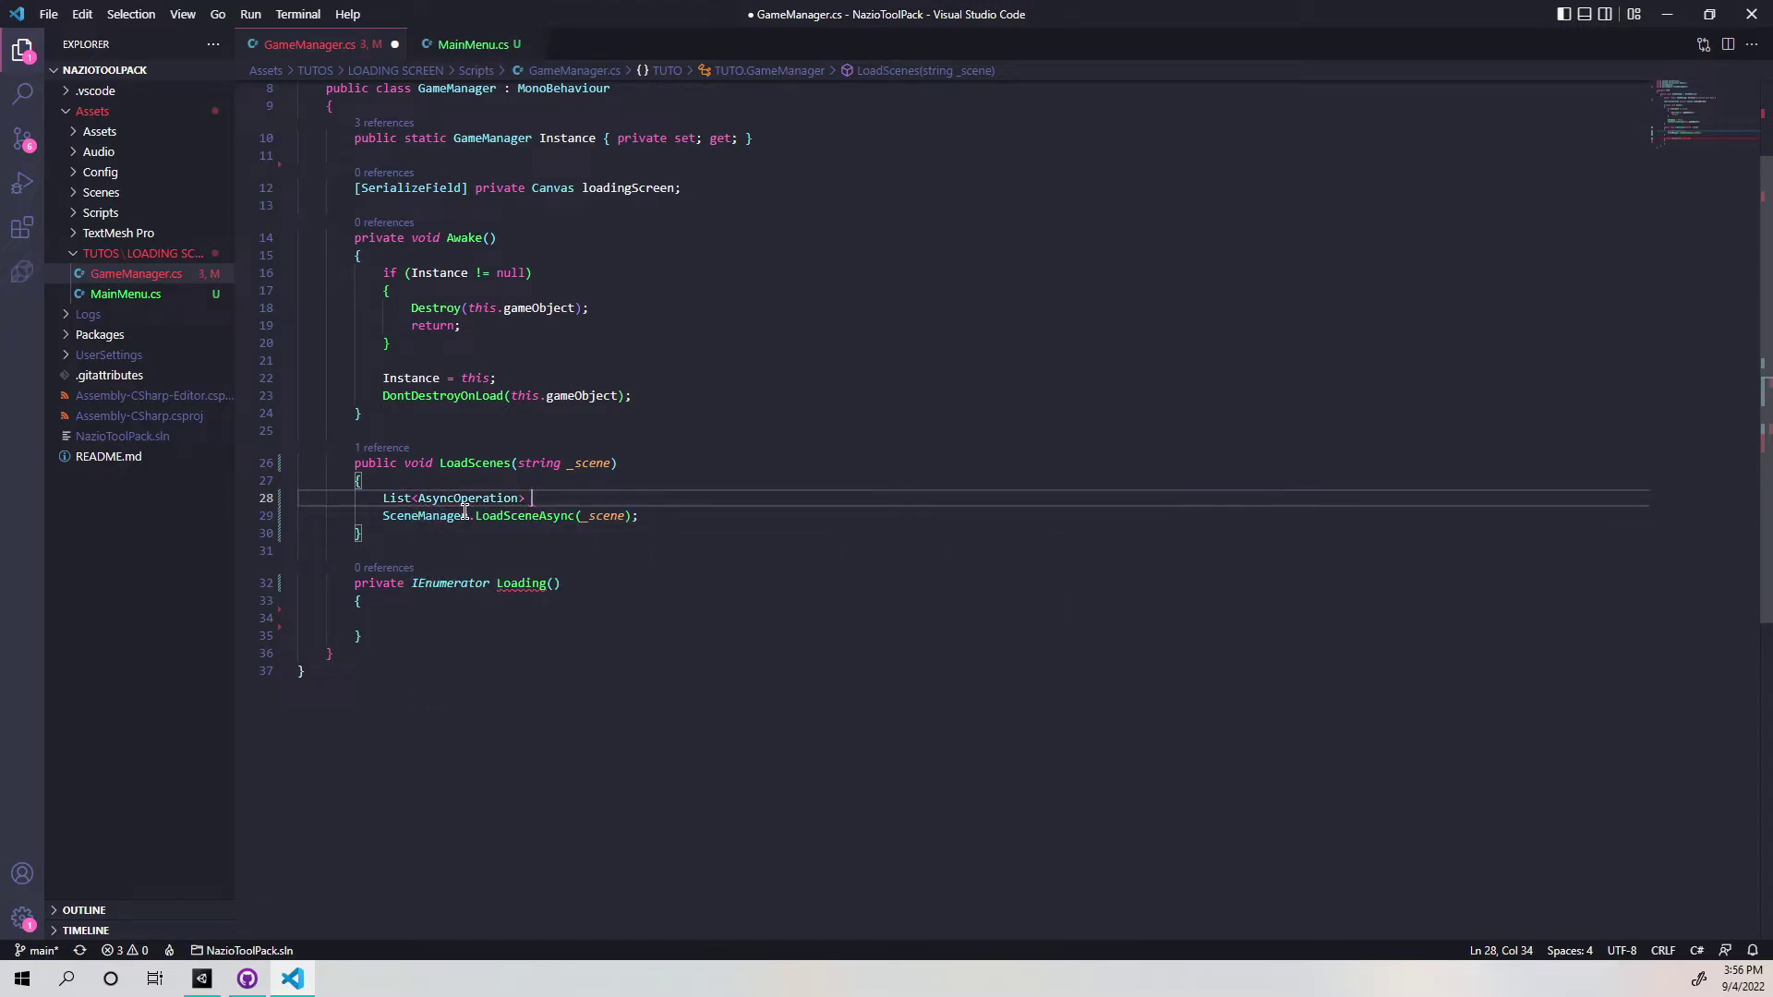
drag(383, 515, 665, 515)
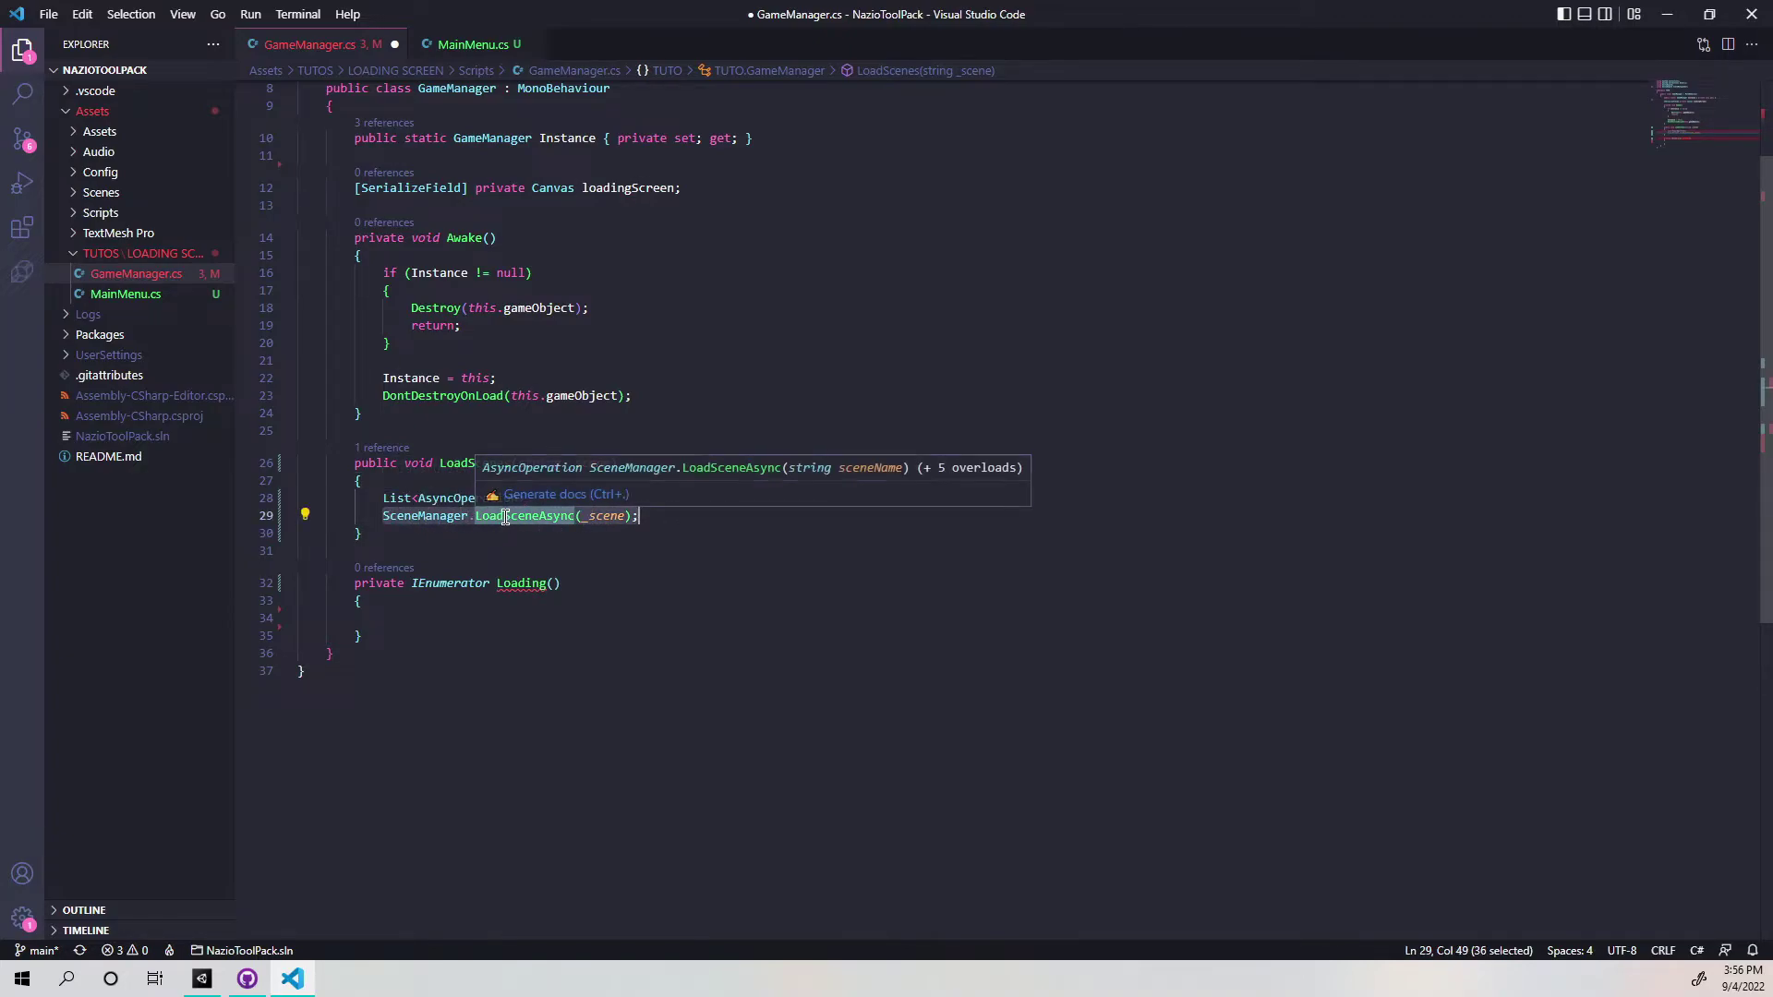
drag(639, 516, 387, 518)
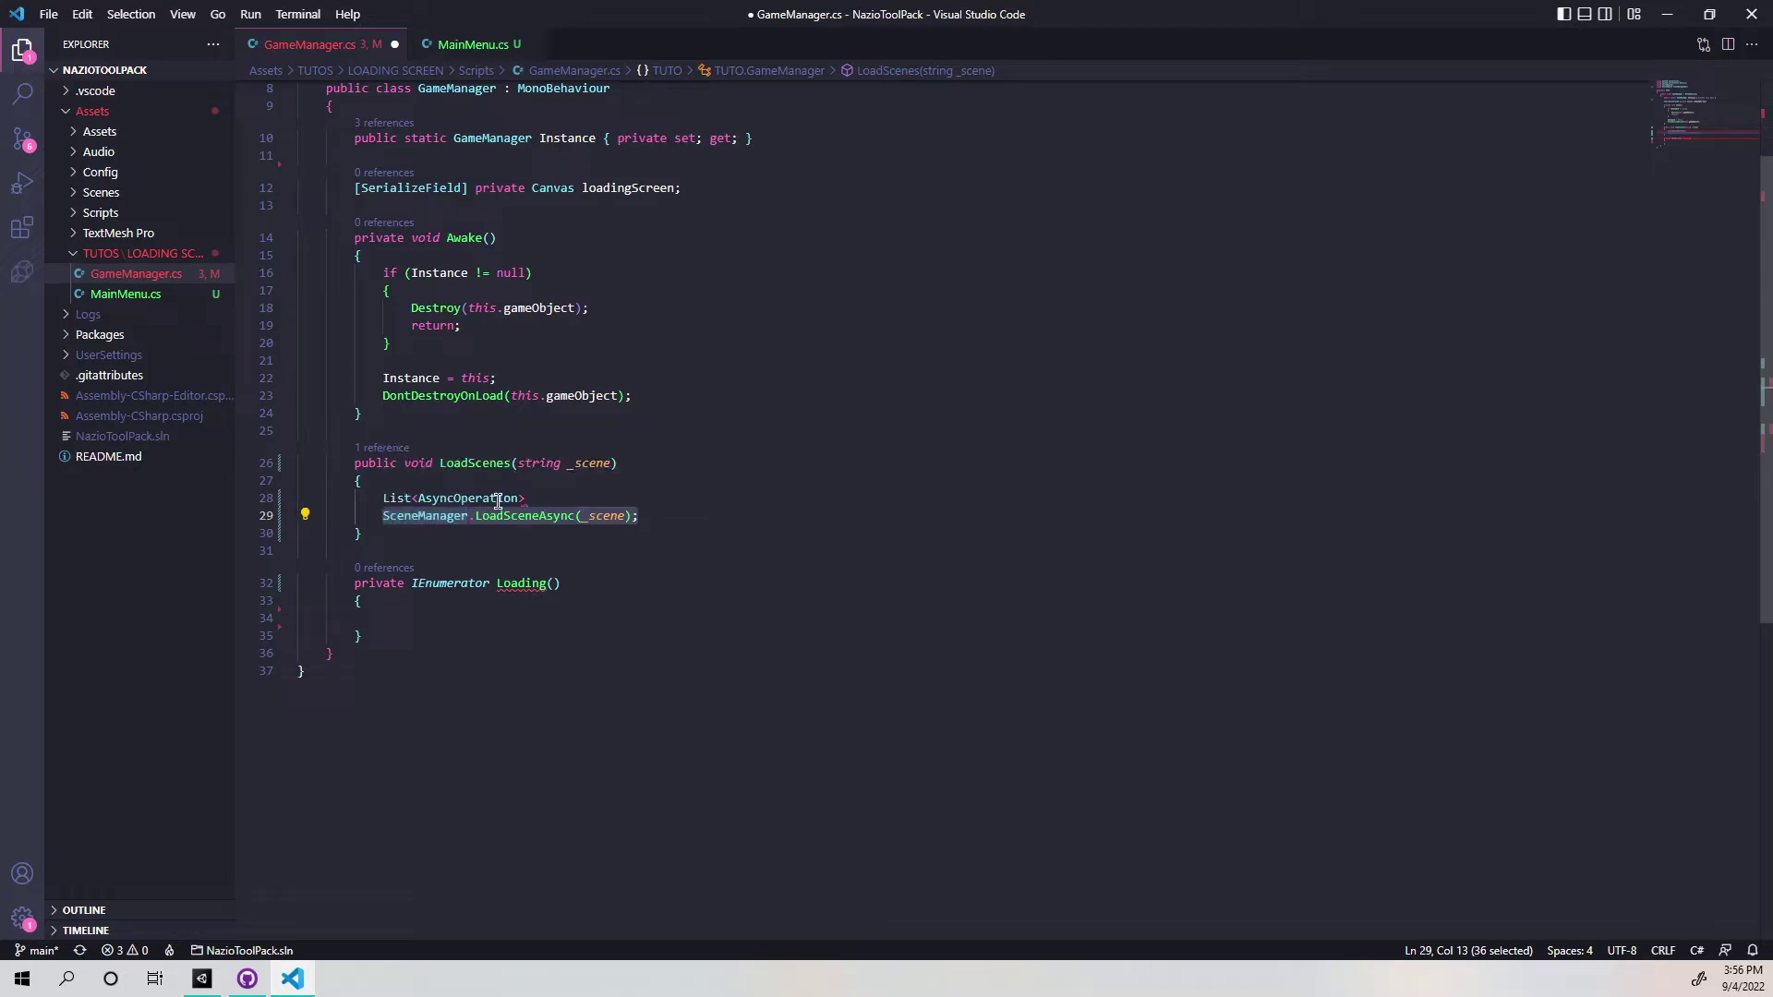
click(585, 500)
text(_op =)
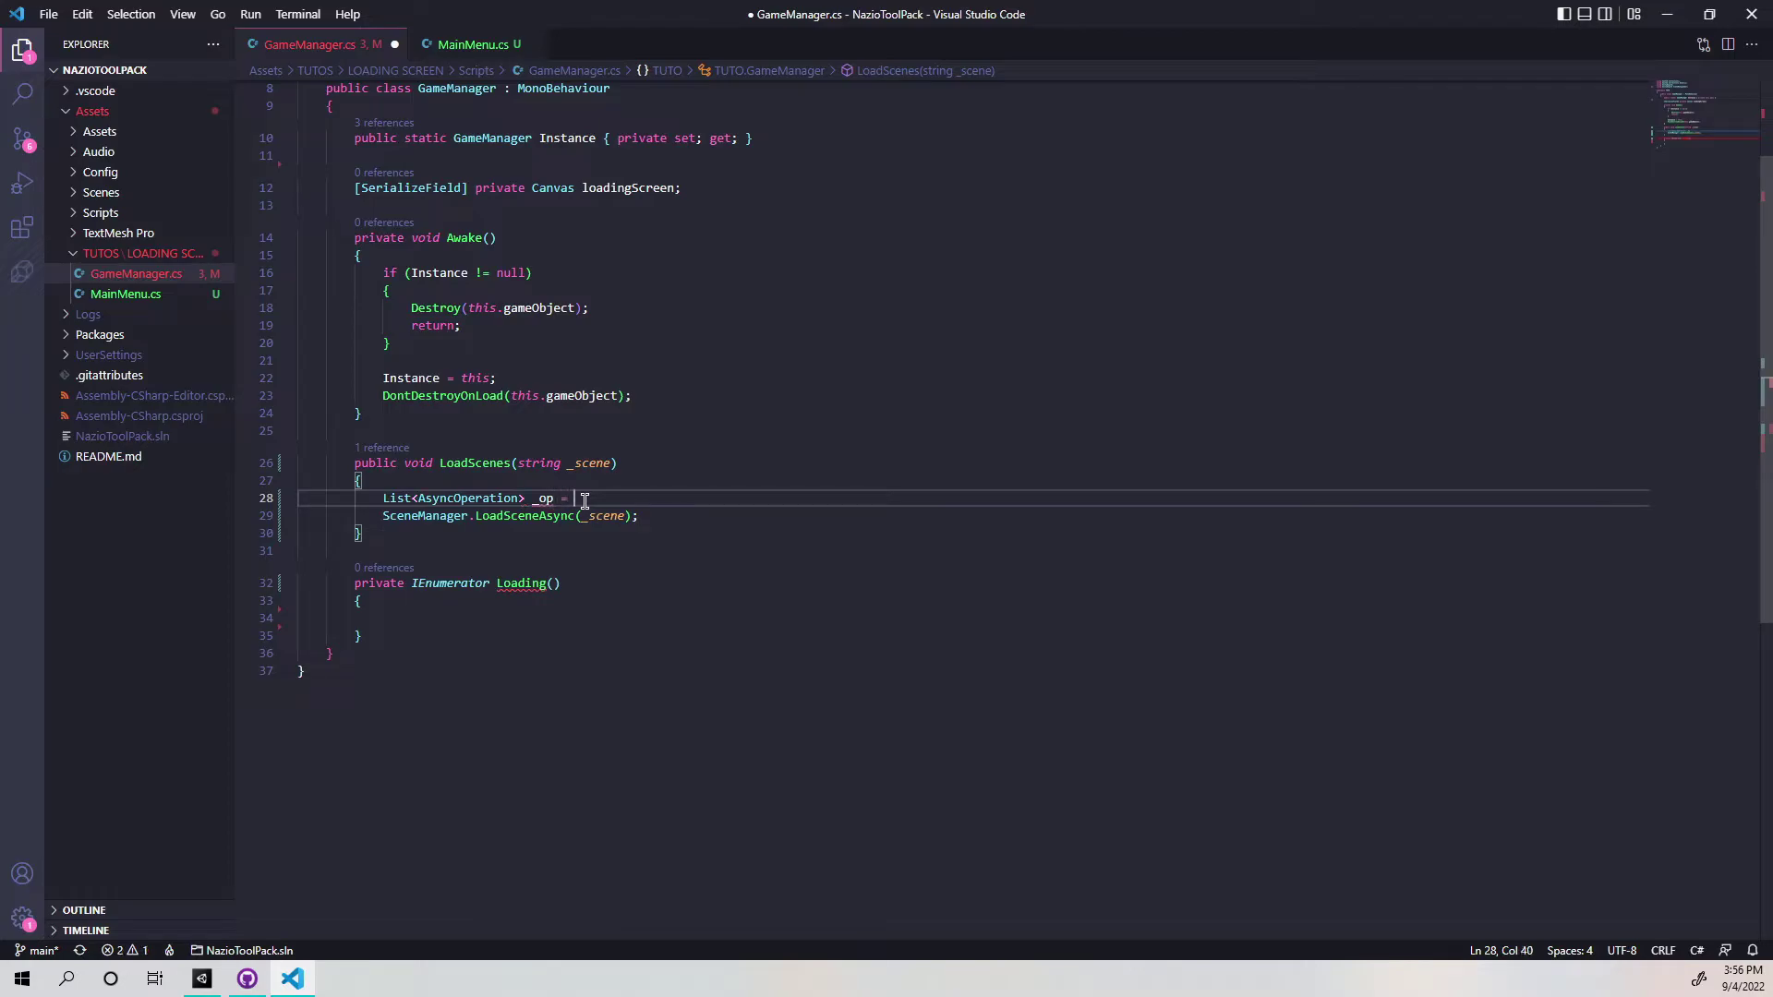
text(new)
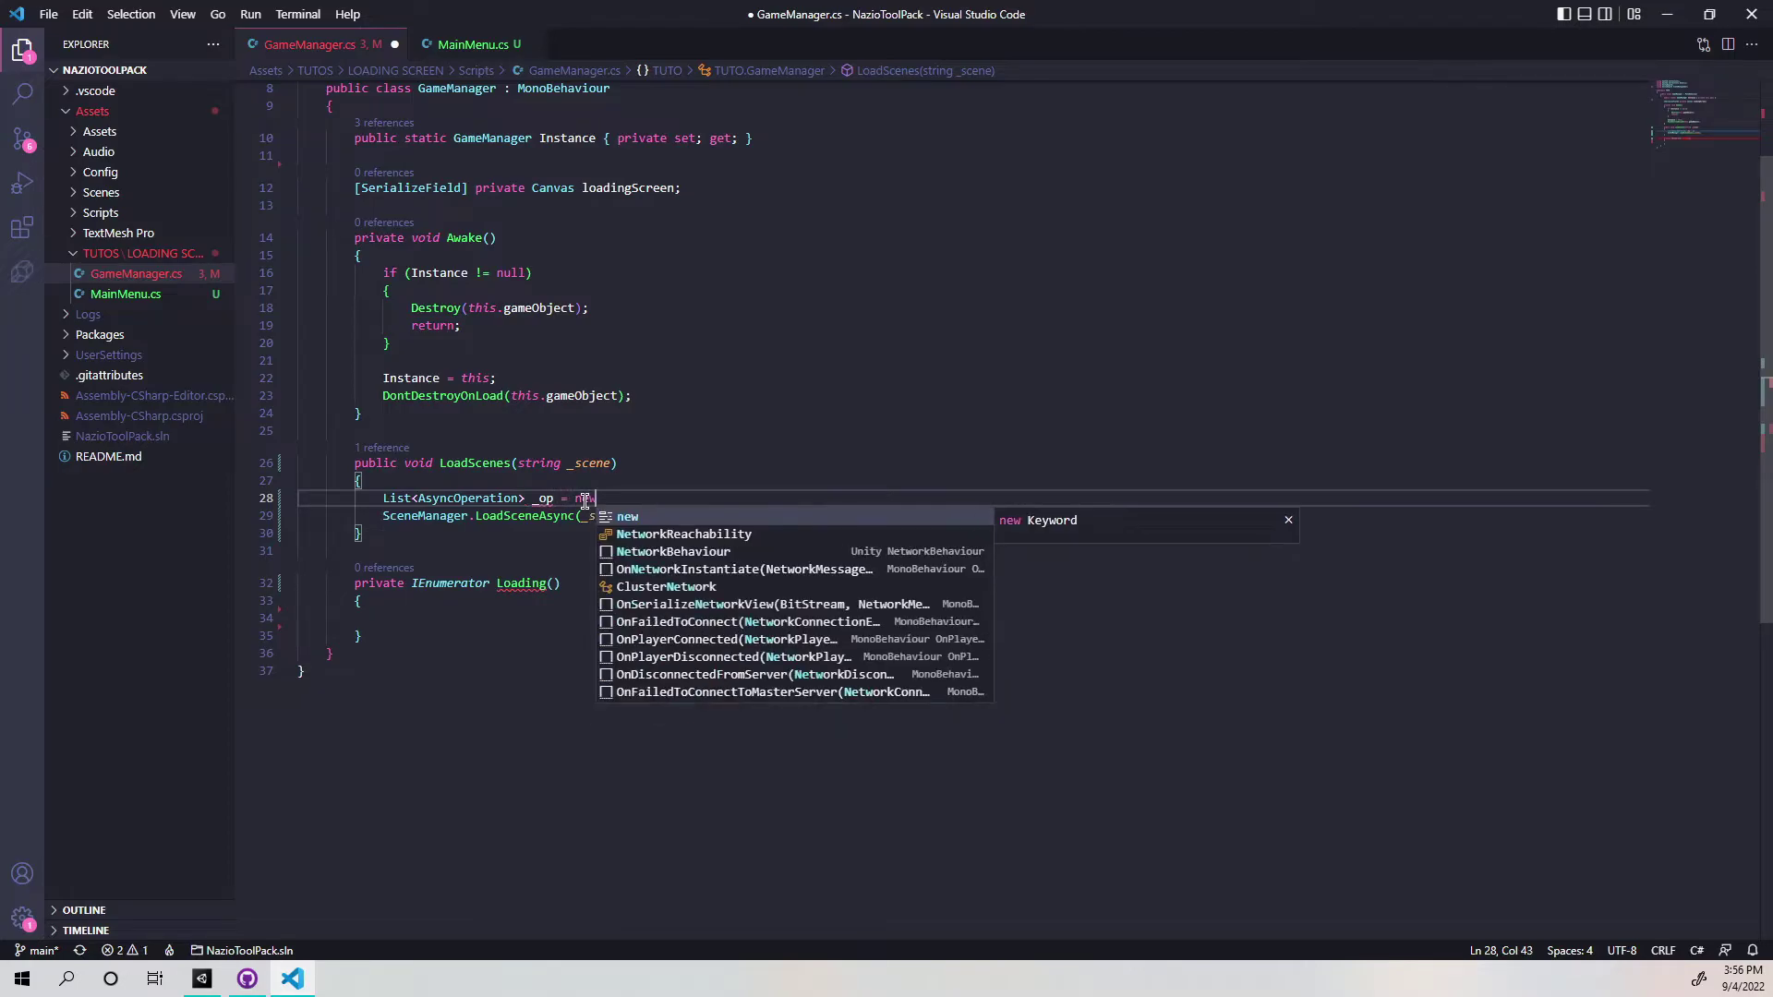
key(Return)
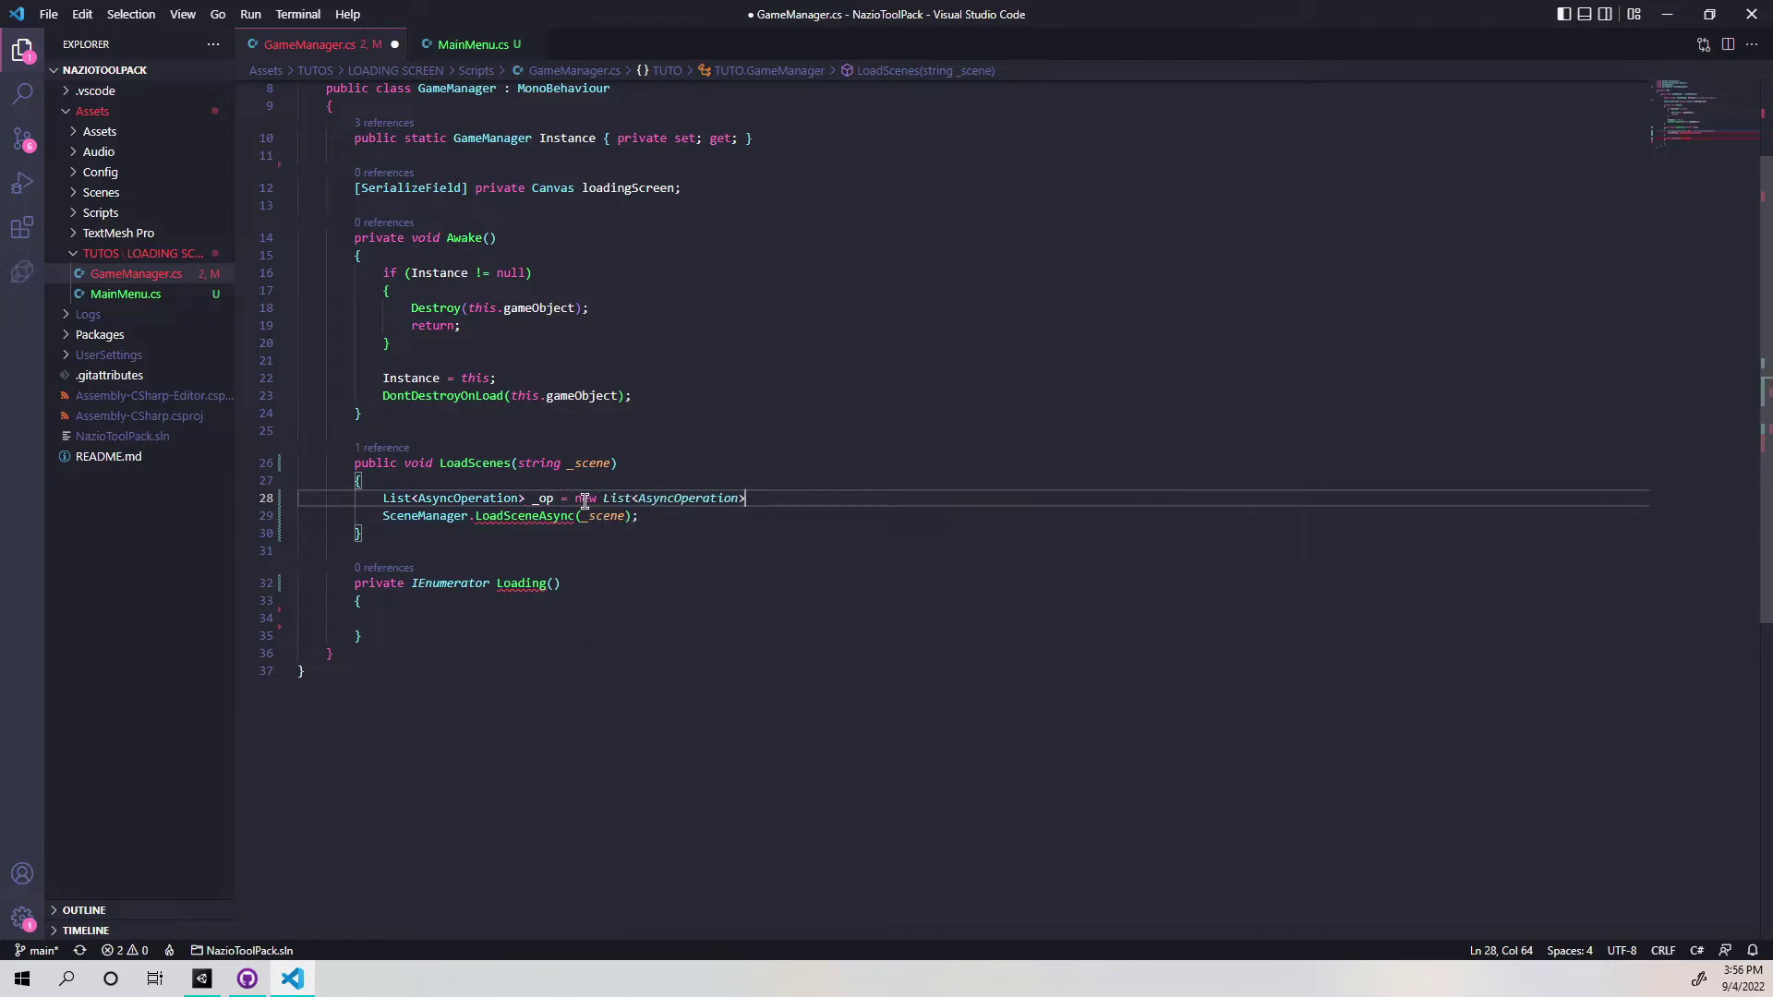
text(();)
key(ctrl+s)
Wrap the SceneManager.LoadSceneAsync call in _op.Add(...).
double_click(543, 499)
key(ctrl+c)
click(383, 515)
key(ctrl+v)
text(.Add()
key(End)
key(BackSpace)
text();)
Give the Loading coroutine a List<AsyncOperation> _ops parameter.
drag(384, 498, 524, 499)
key(ctrl+c)
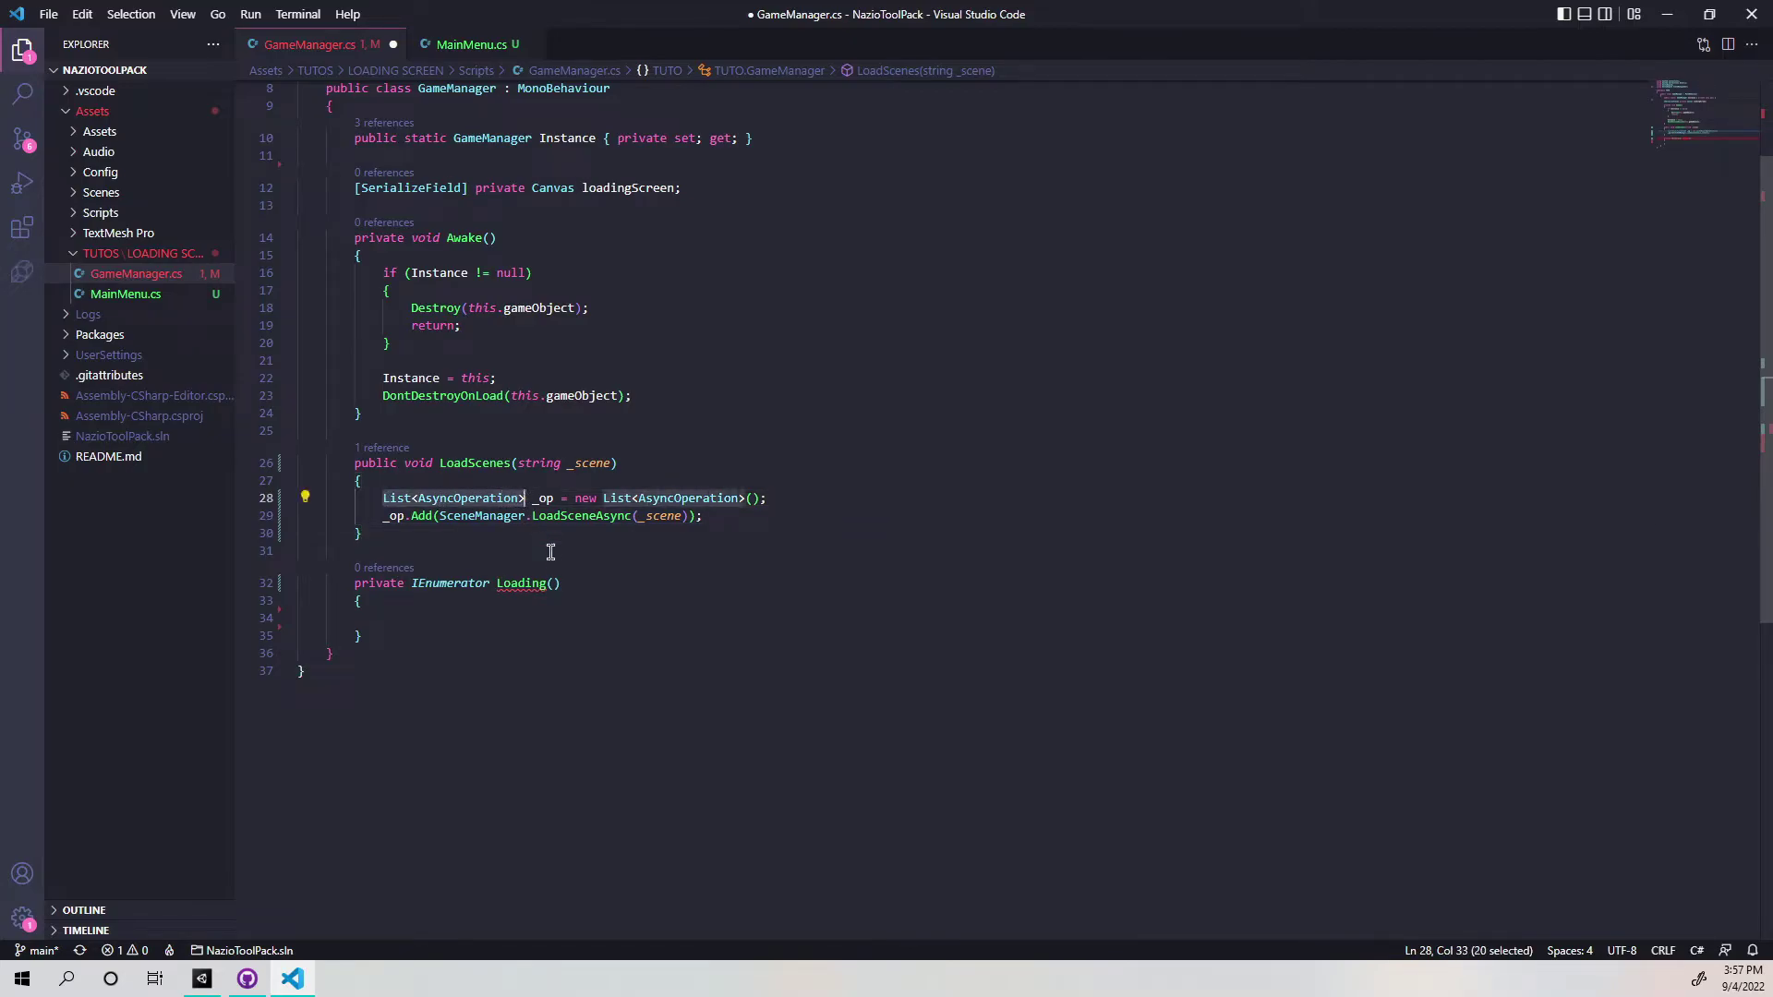
click(552, 582)
key(ctrl+v)
text(_ops)
Rename the _op list to _ops on both LoadScenes lines.
click(554, 498)
text(s)
click(404, 515)
text(s)
Add a for loop over _ops.Count inside Loading and save.
click(486, 620)
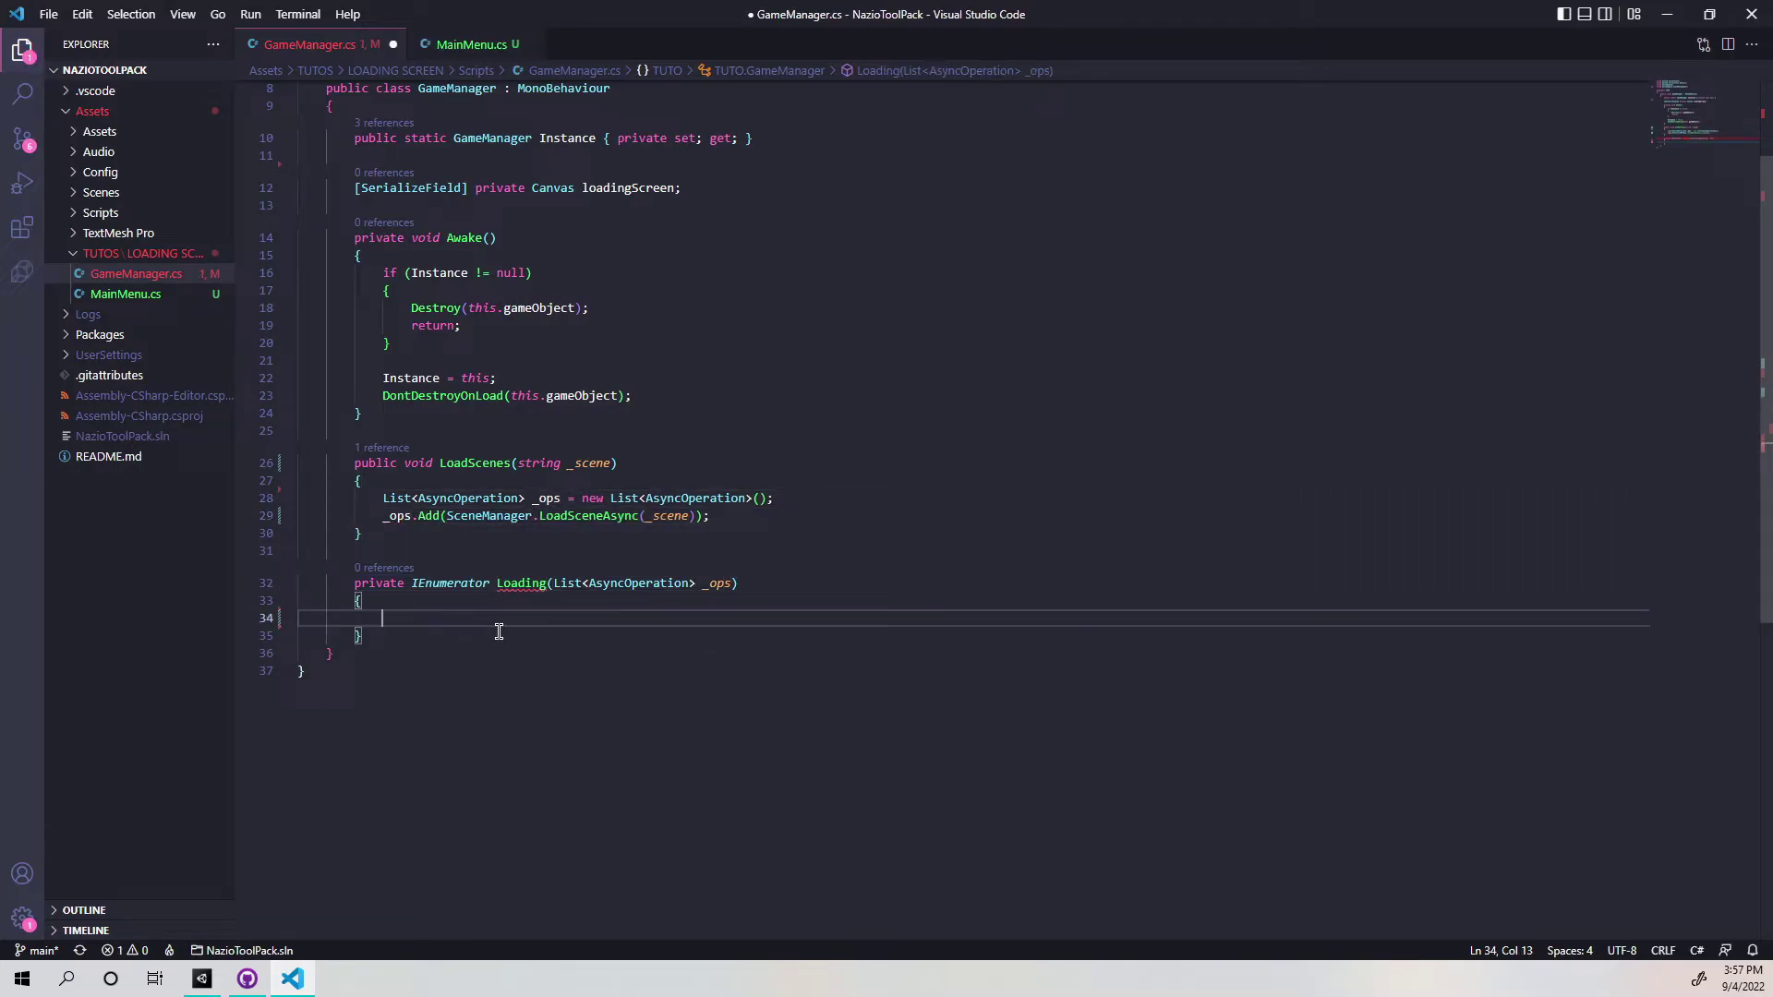
text(or)
key(Tab)
key(Tab)
key(Tab)
key(Tab)
double_click(720, 583)
double_click(546, 618)
text(_ops.Count)
click(445, 654)
key(ctrl+s)
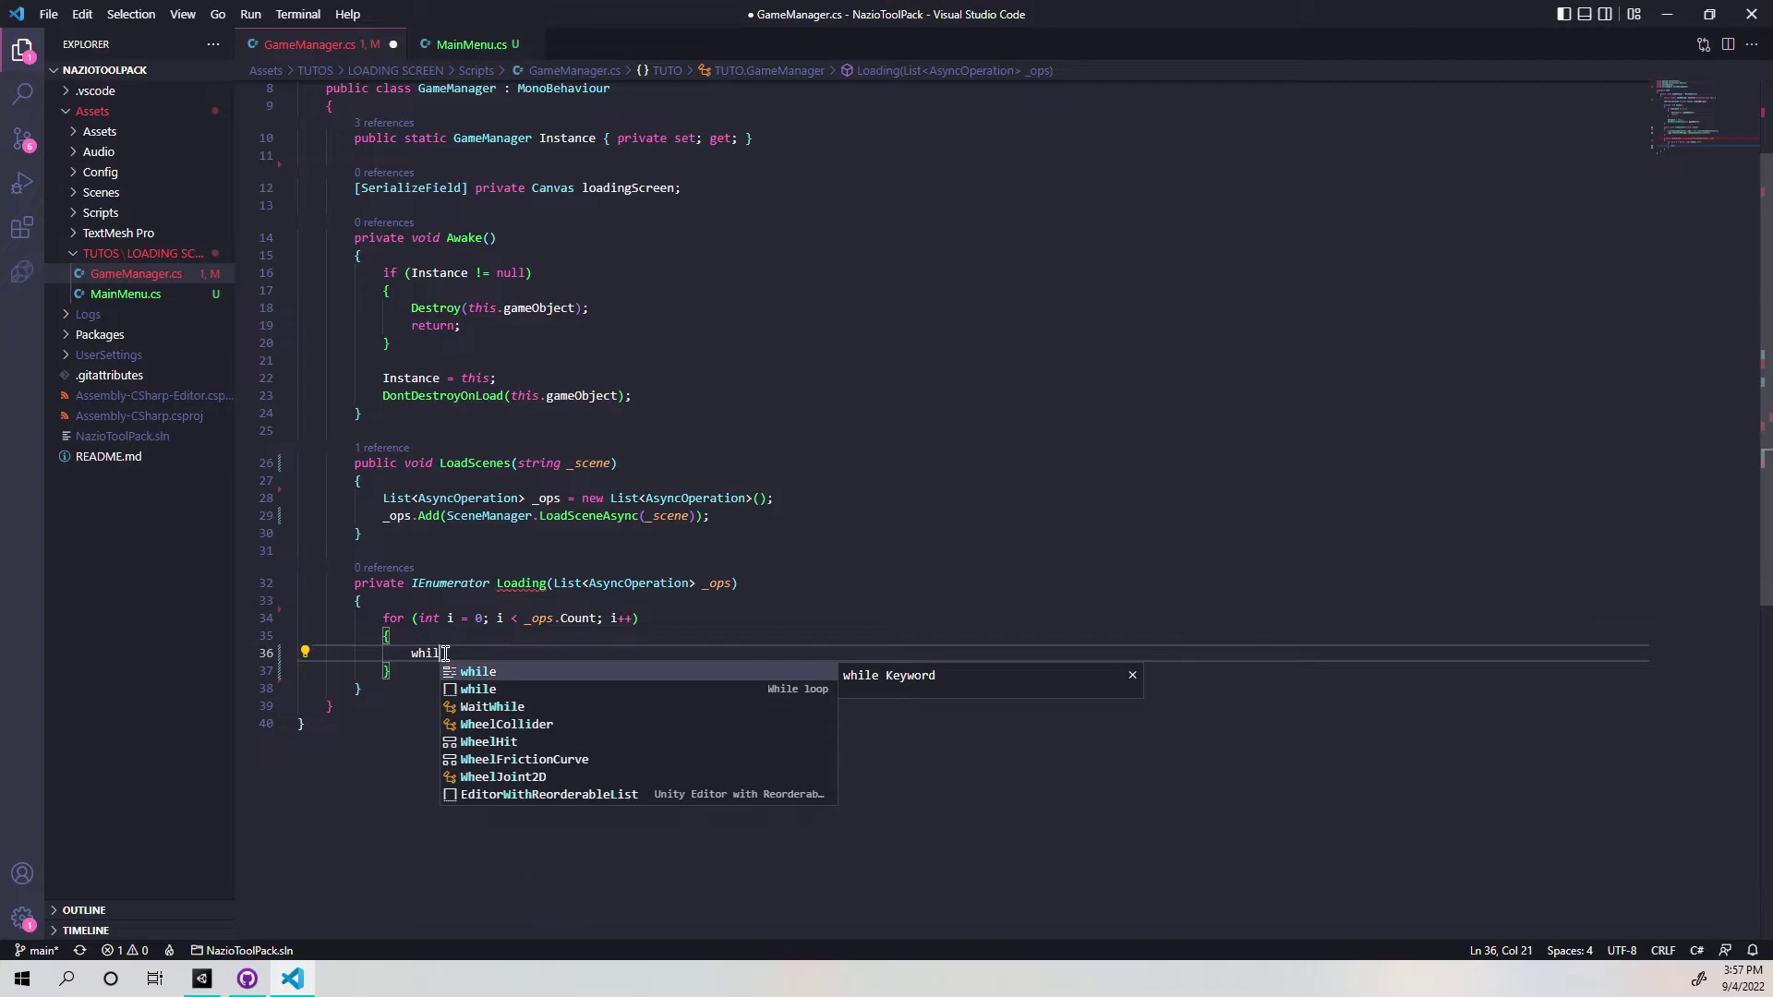
Add a while loop on _ops[i].isDone inside the for loop.
text(while ()
key(Return)
text({)
key(Return)
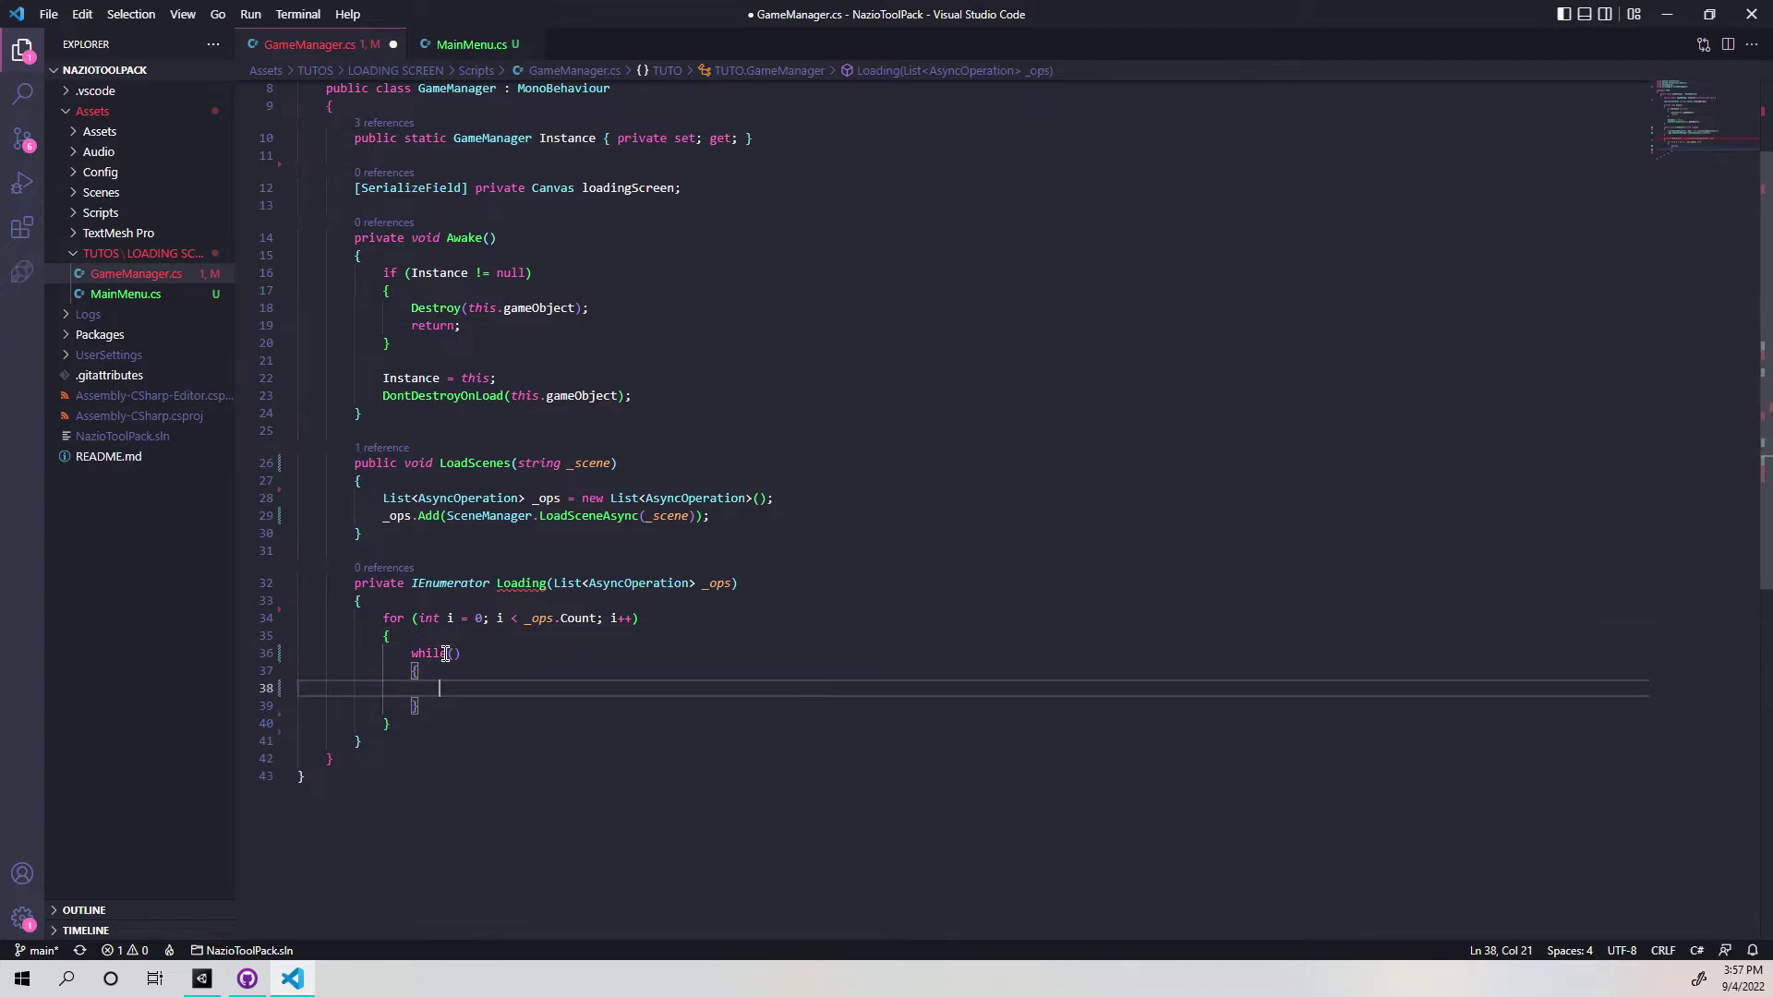
double_click(716, 582)
key(ctrl+c)
click(453, 653)
key(ctrl+v)
text([)
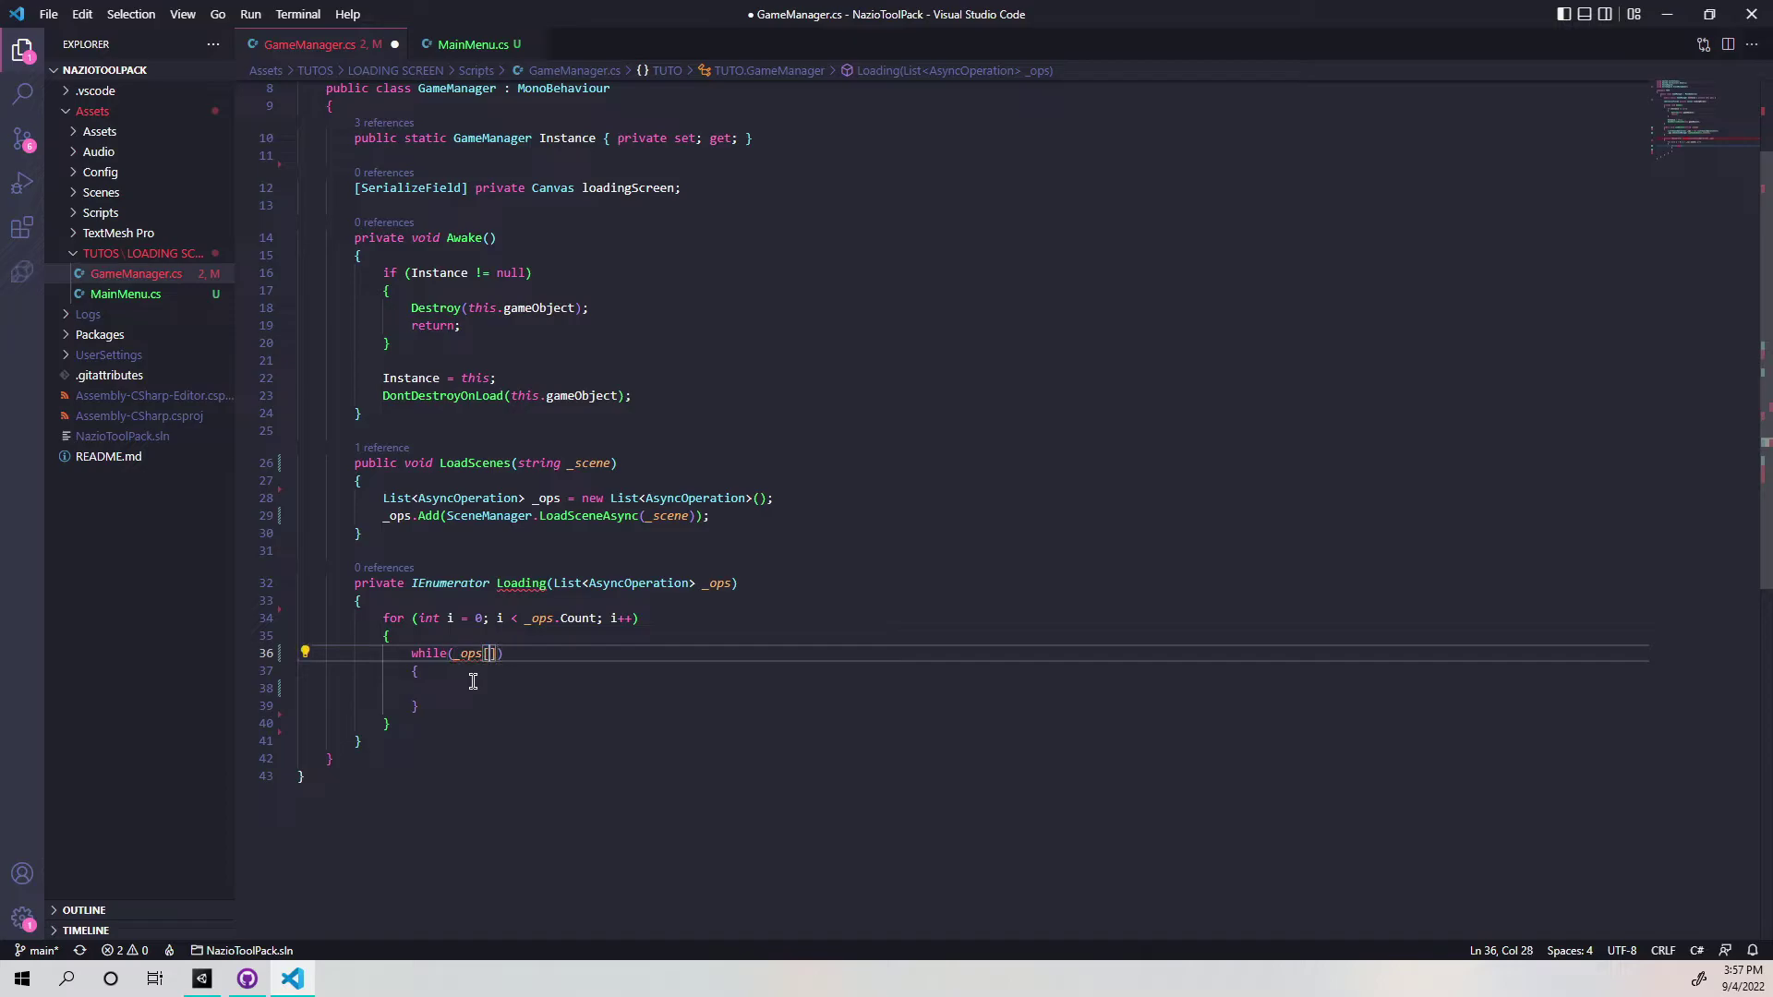
text(i])
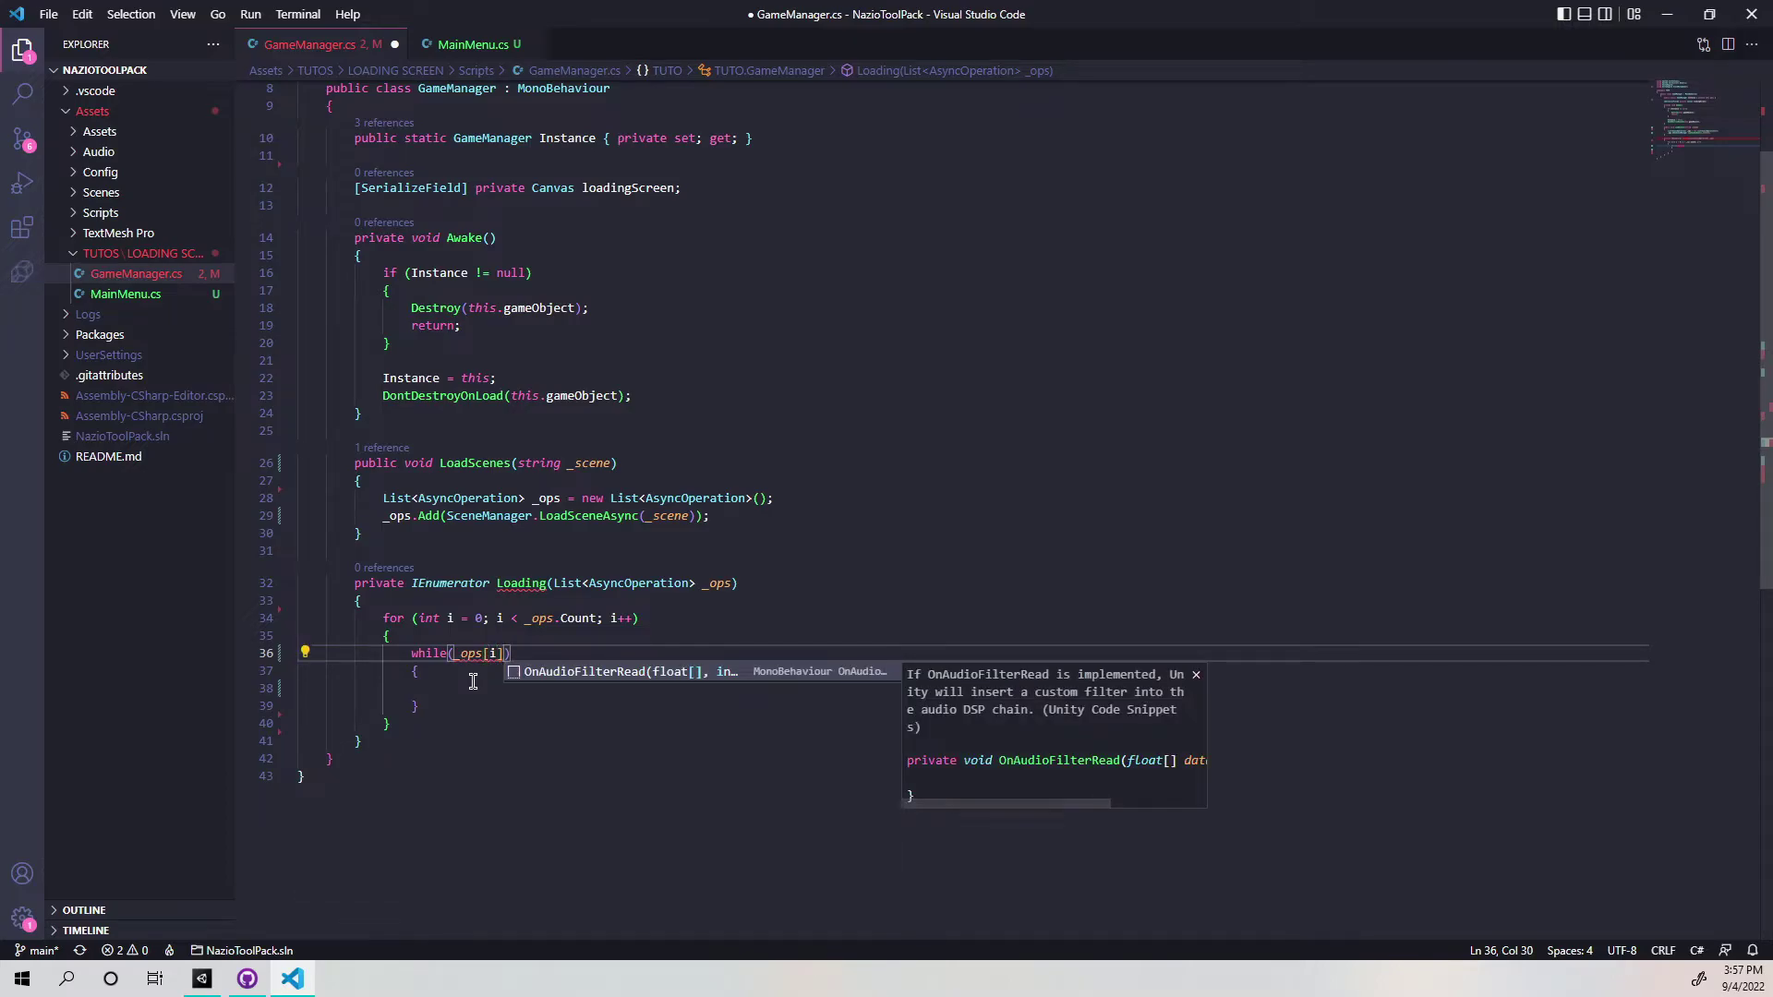
text(.i)
key(Tab)
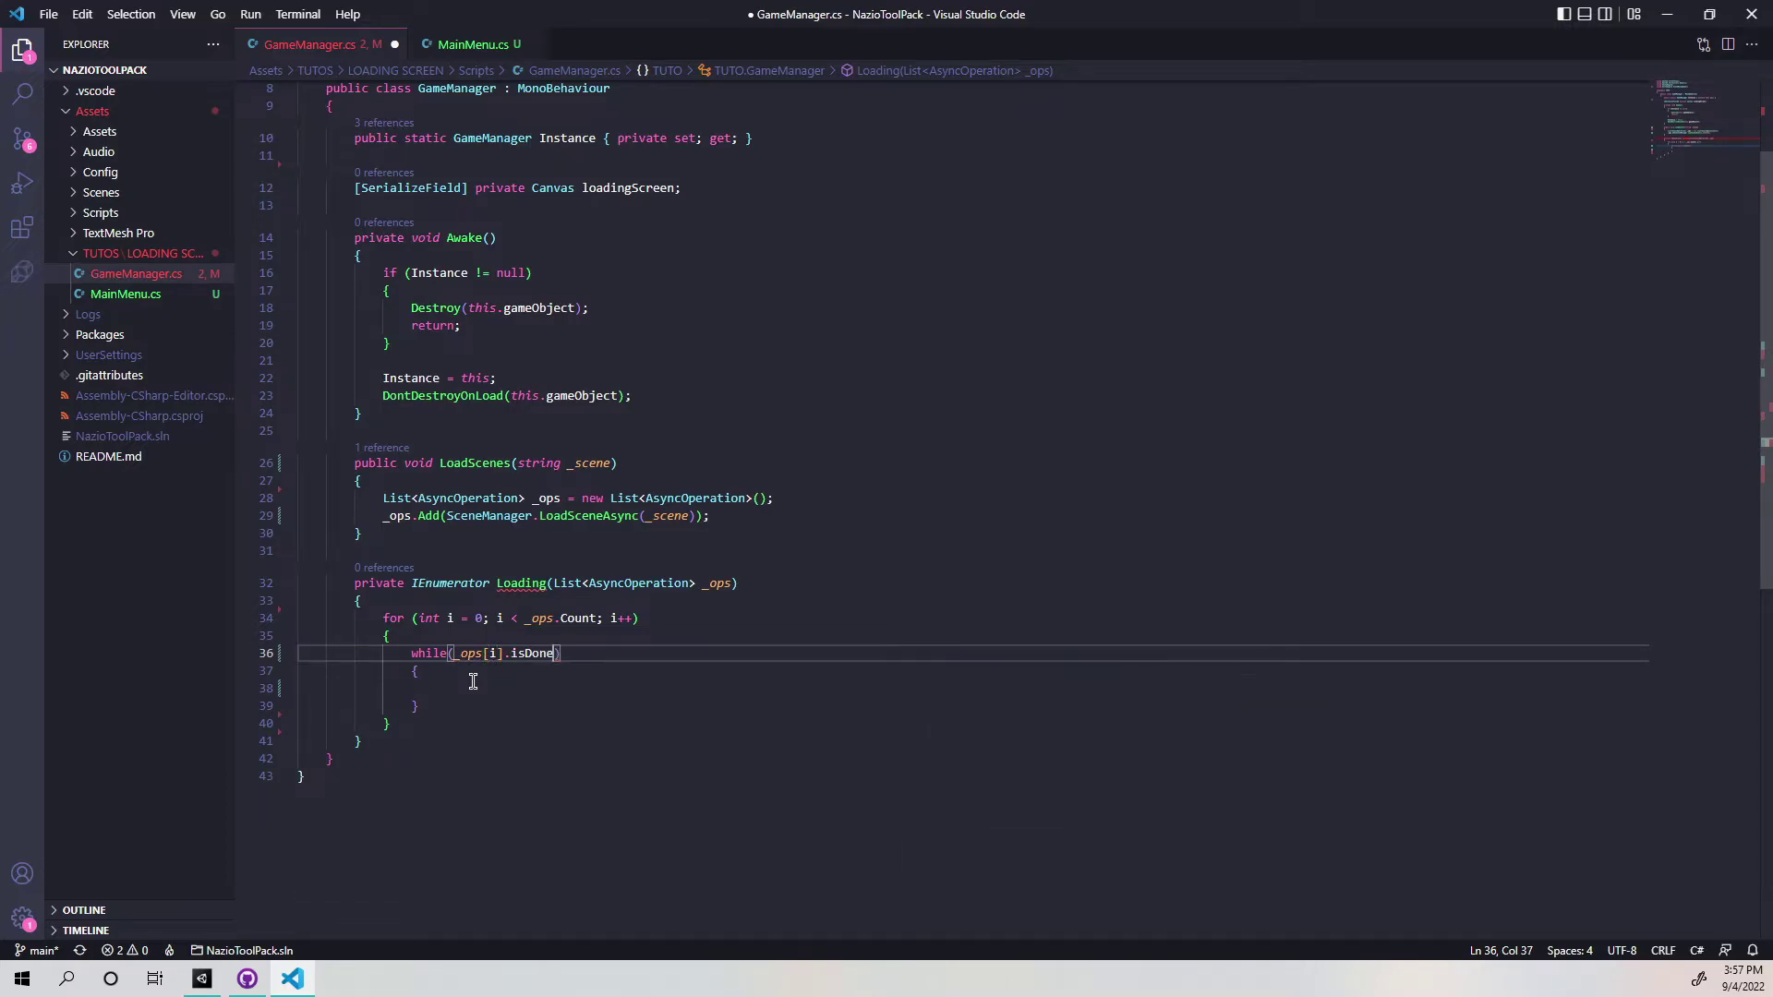
Negate the condition to !_ops[i].isDone, have the body yield return null, and save.
click(453, 654)
text(!)
click(451, 691)
text(yield return null;)
key(ctrl+s)
click(718, 516)
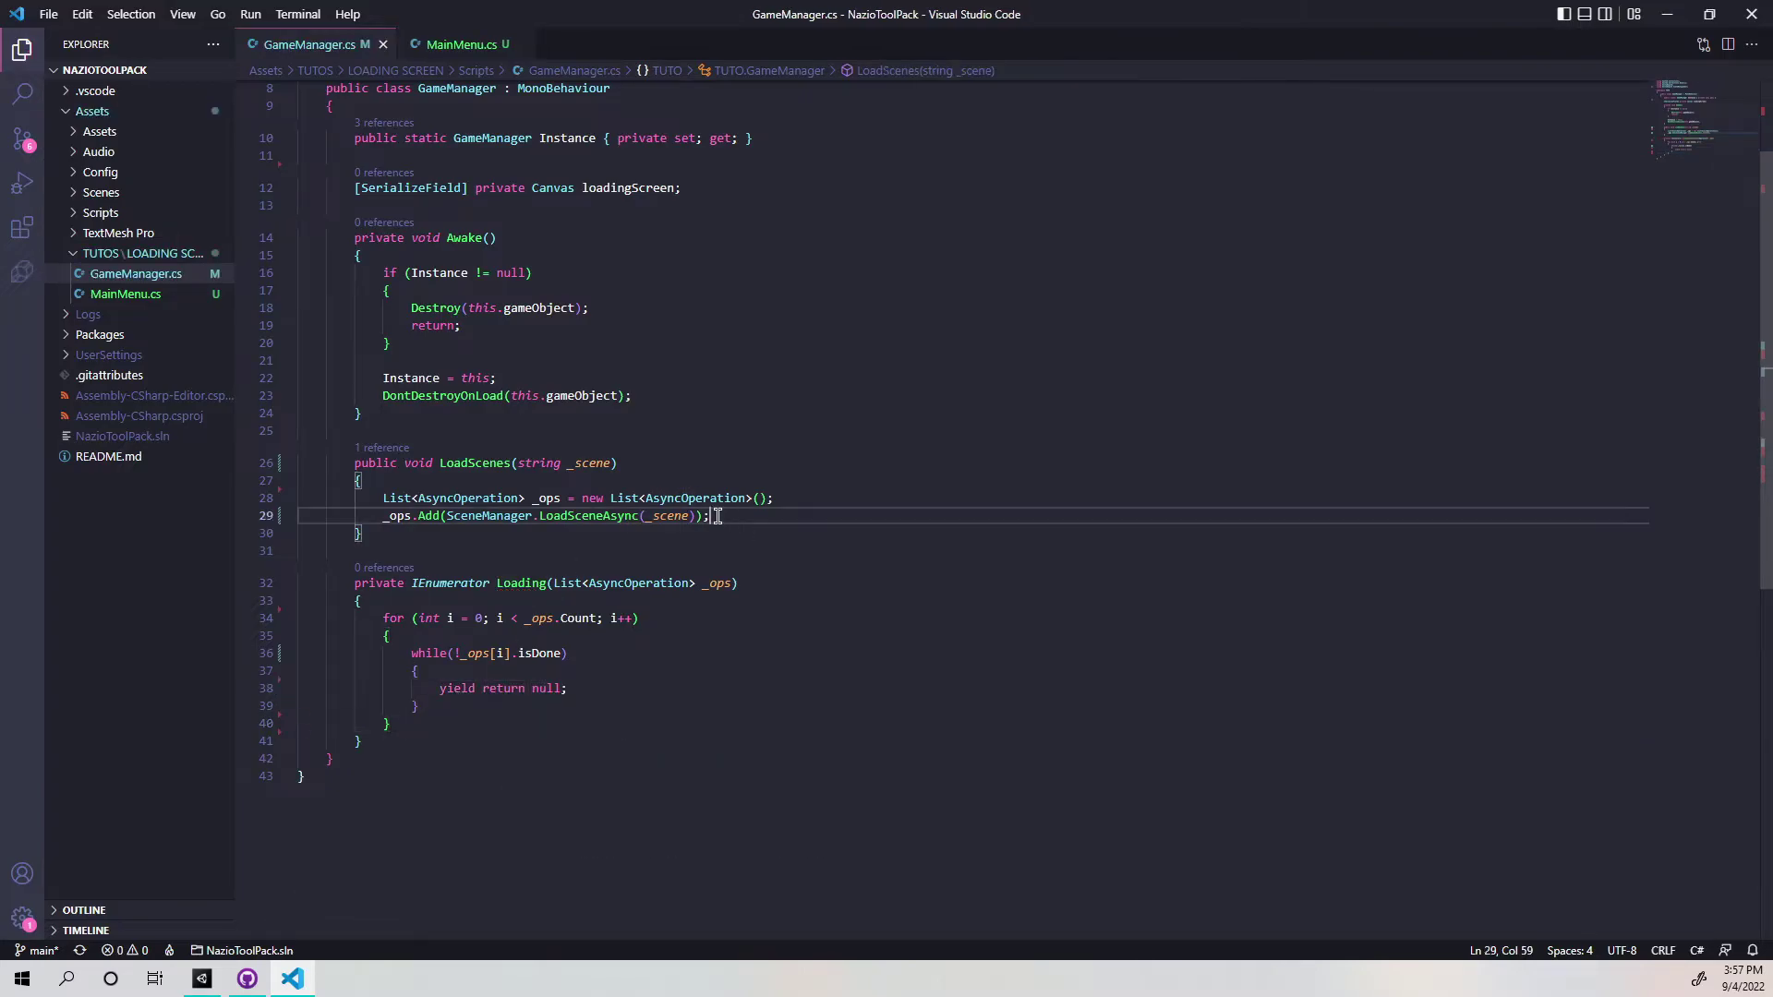
scroll(715, 519, up, 3)
Add loadingScreen.enabled = true; at the start of LoadScenes.
click(603, 327)
click(419, 619)
key(Return)
key(ctrl+v)
text(e)
key(Tab)
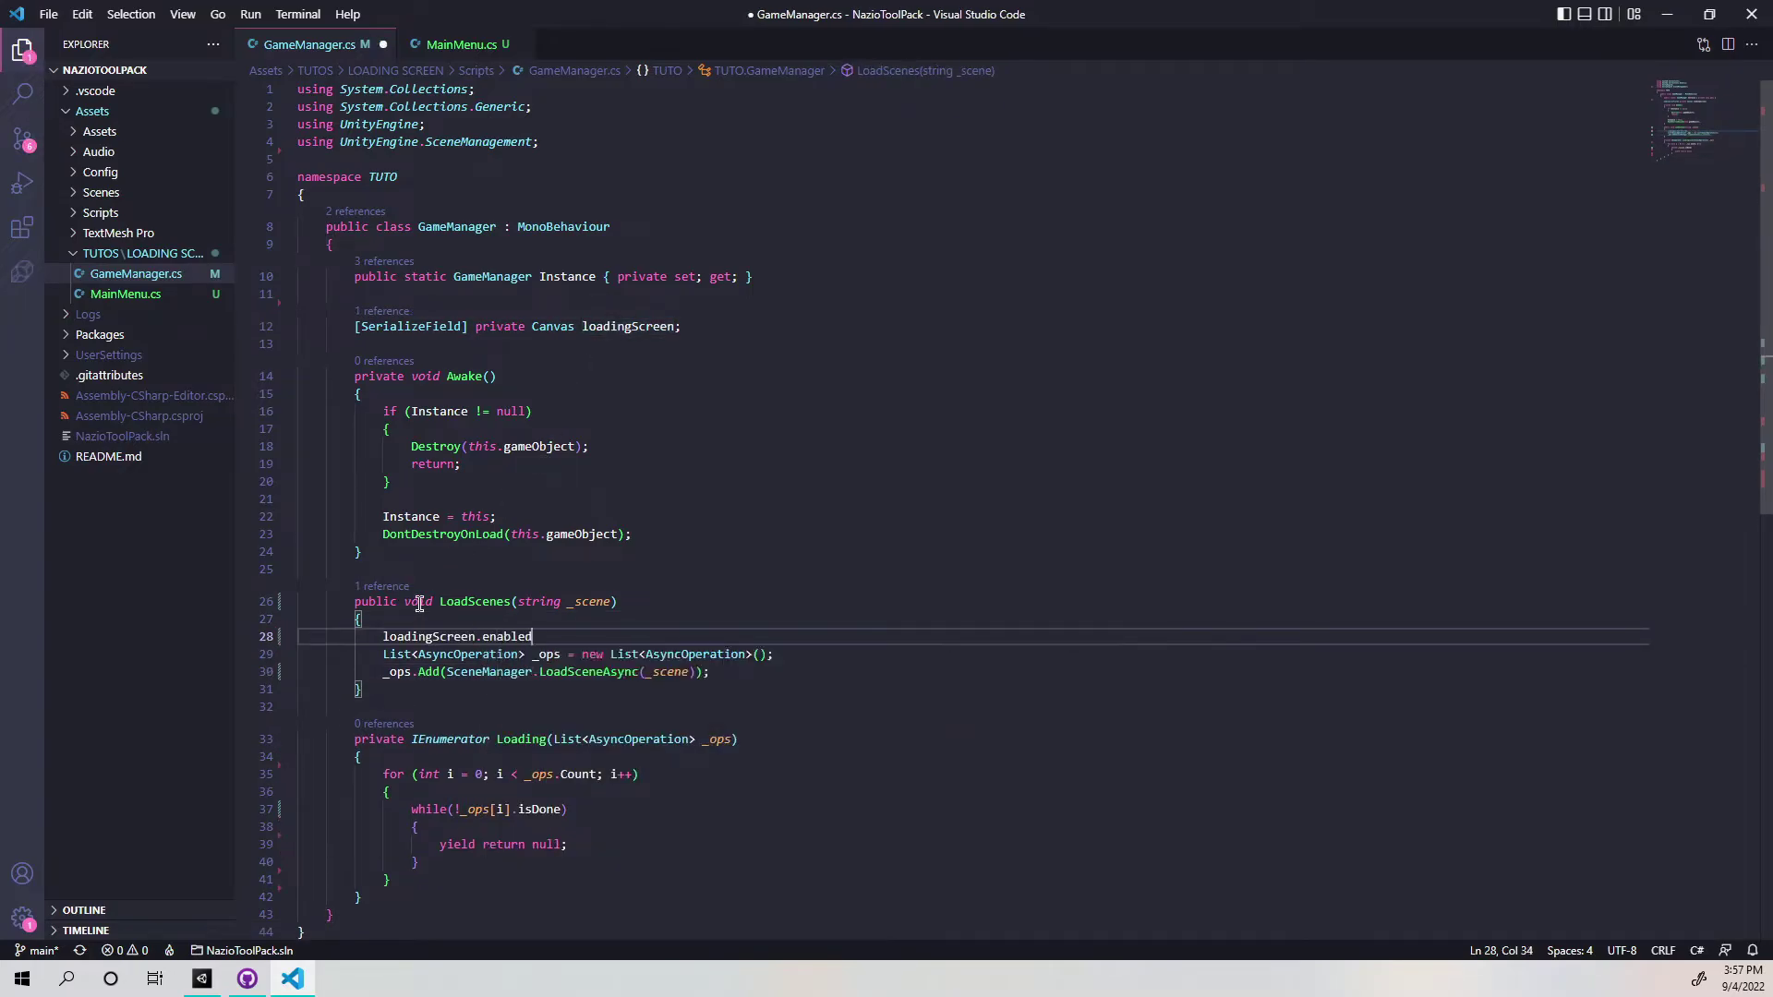
text(true;)
key(Return)
Add loadingScreen.enabled = false; after the for loop in Loading and save.
drag(589, 637, 382, 636)
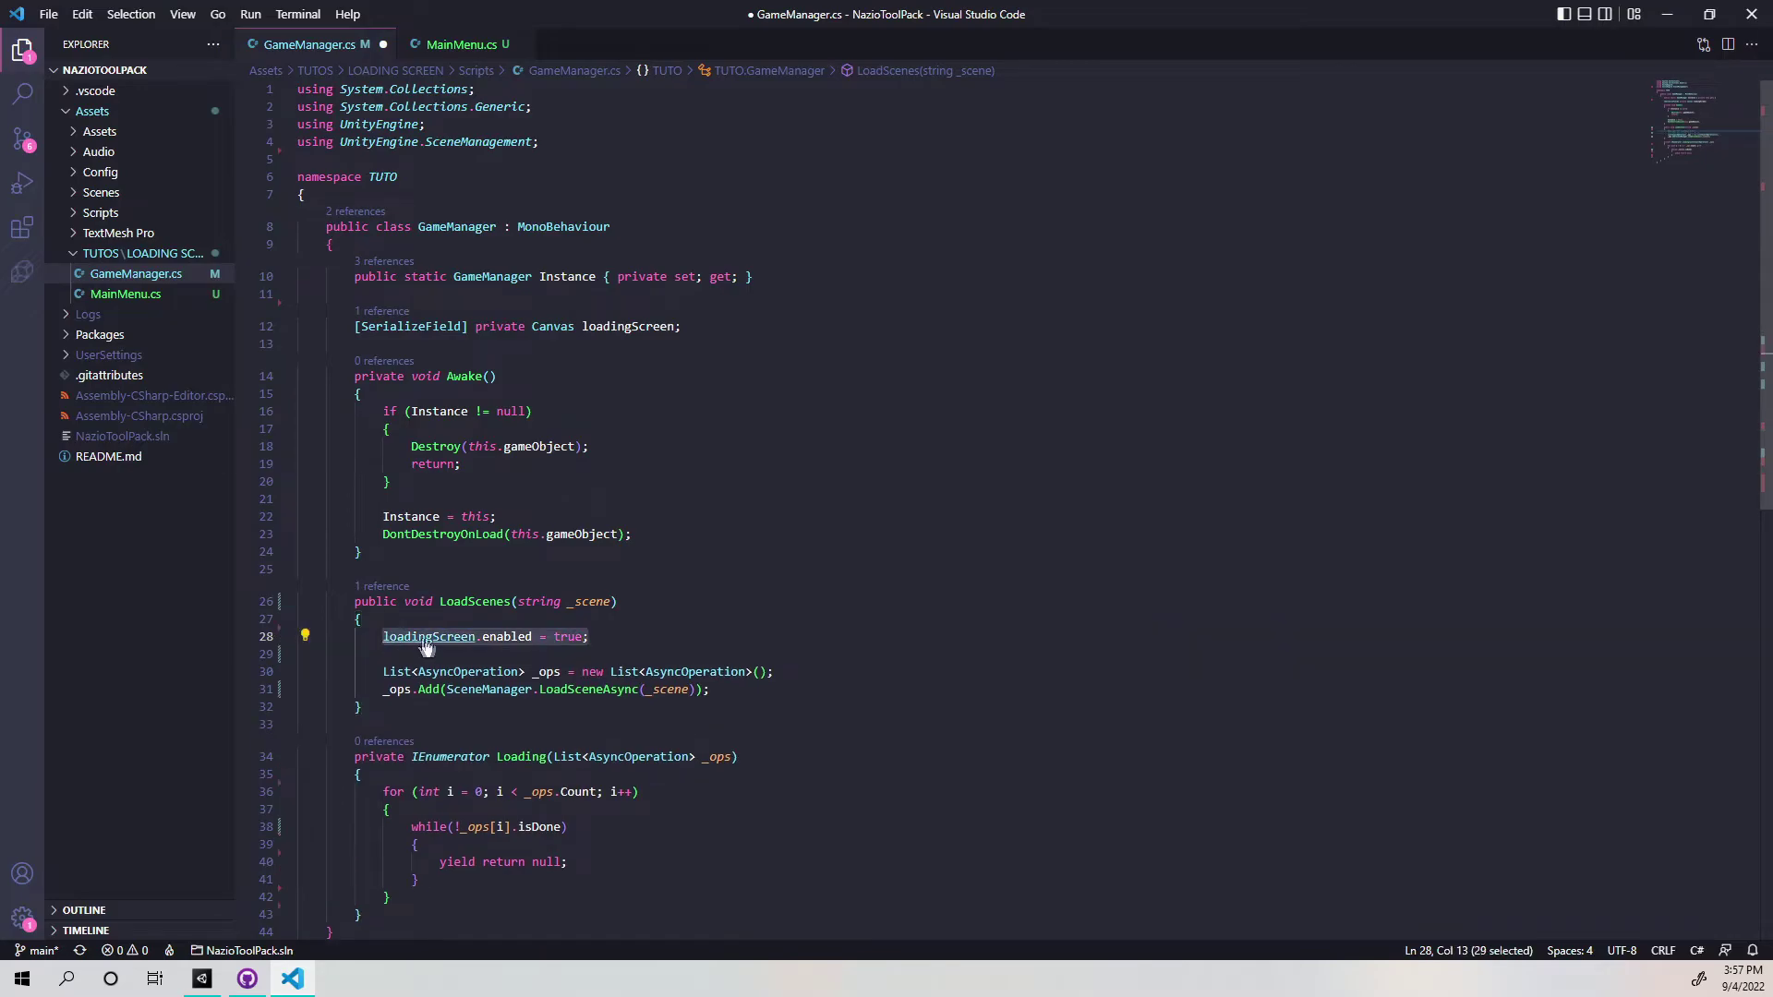
scroll(451, 596, down, 3)
key(ctrl+c)
click(404, 712)
key(Return)
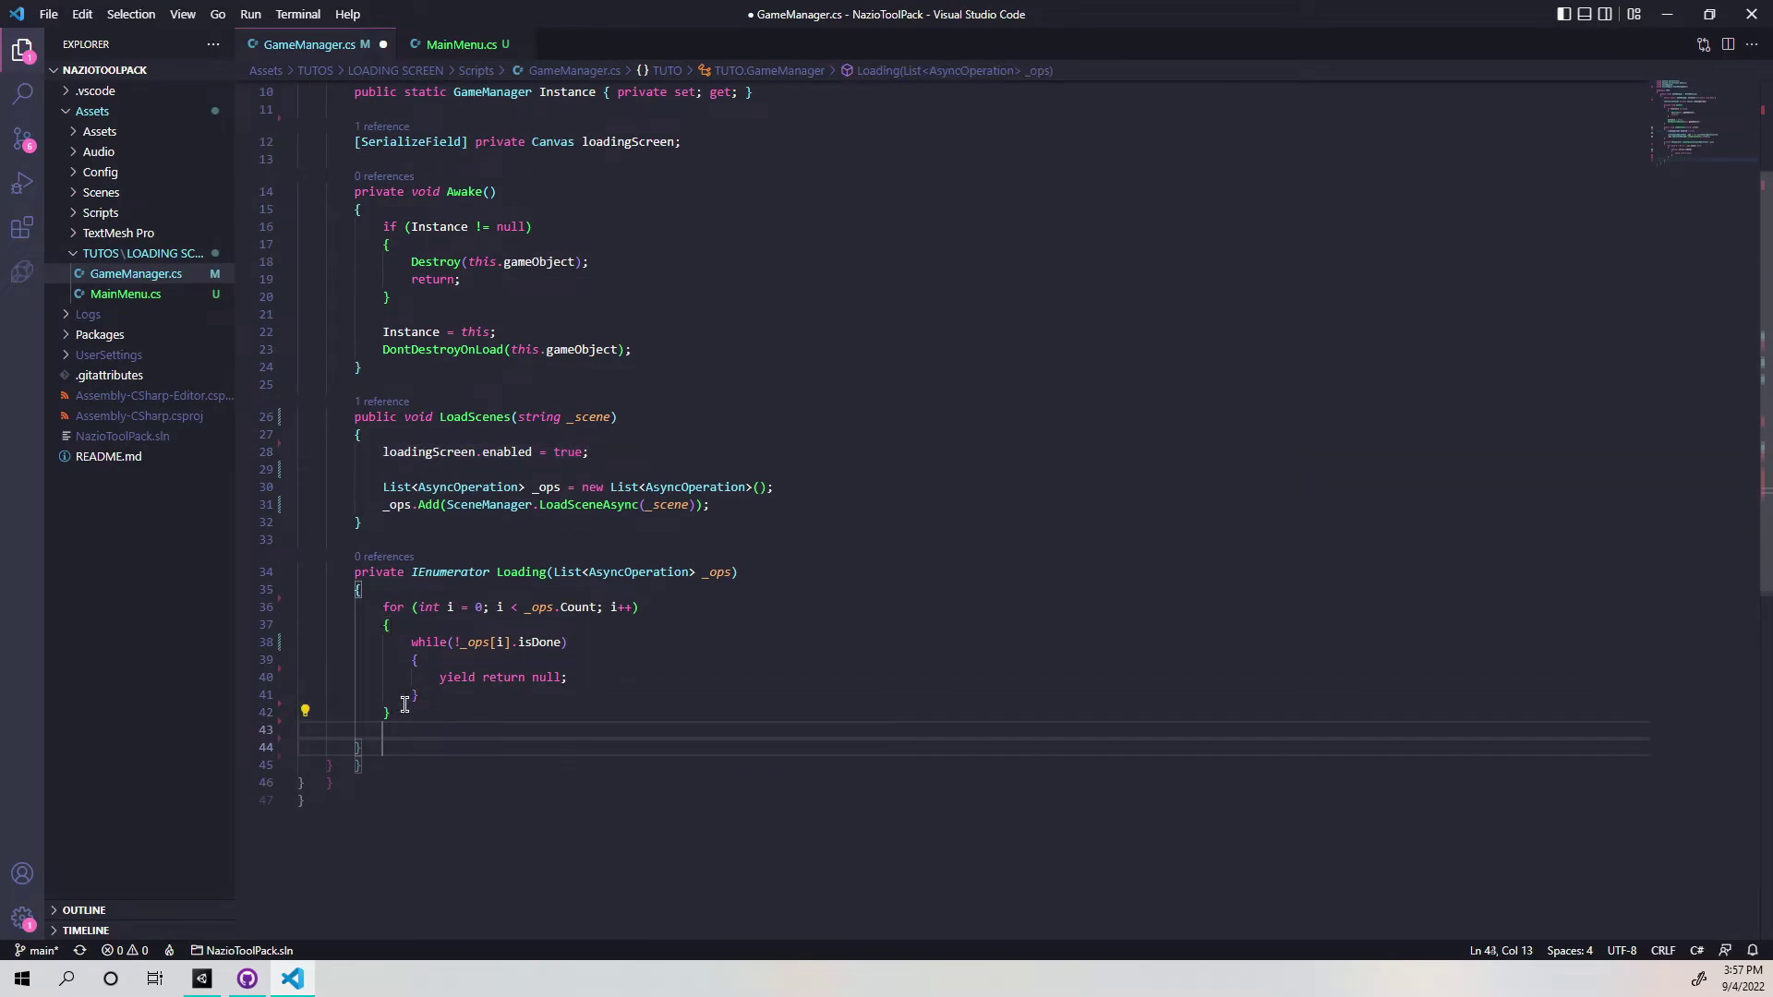
key(Return)
key(ctrl+v)
double_click(562, 745)
text(false)
key(ctrl+s)
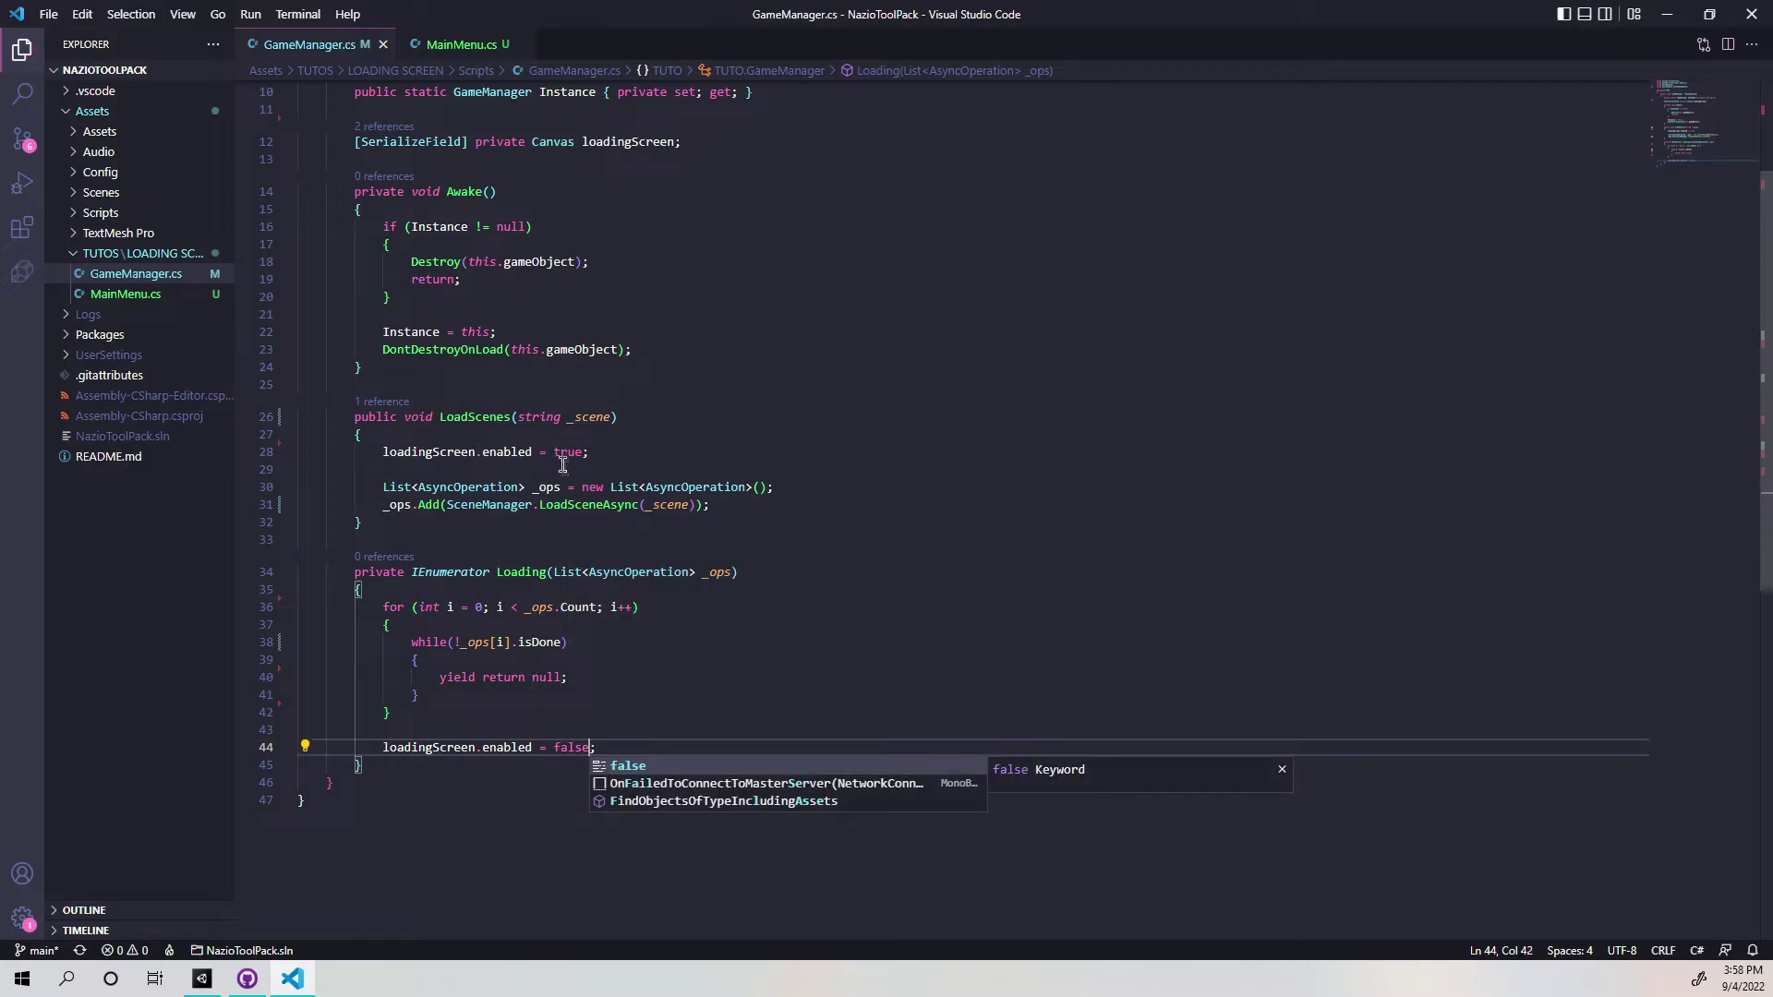
Add loadingScreen.enabled = false; at the end of Awake.
scroll(614, 450, up, 4)
click(631, 534)
key(Return)
key(Return)
key(ctrl+v)
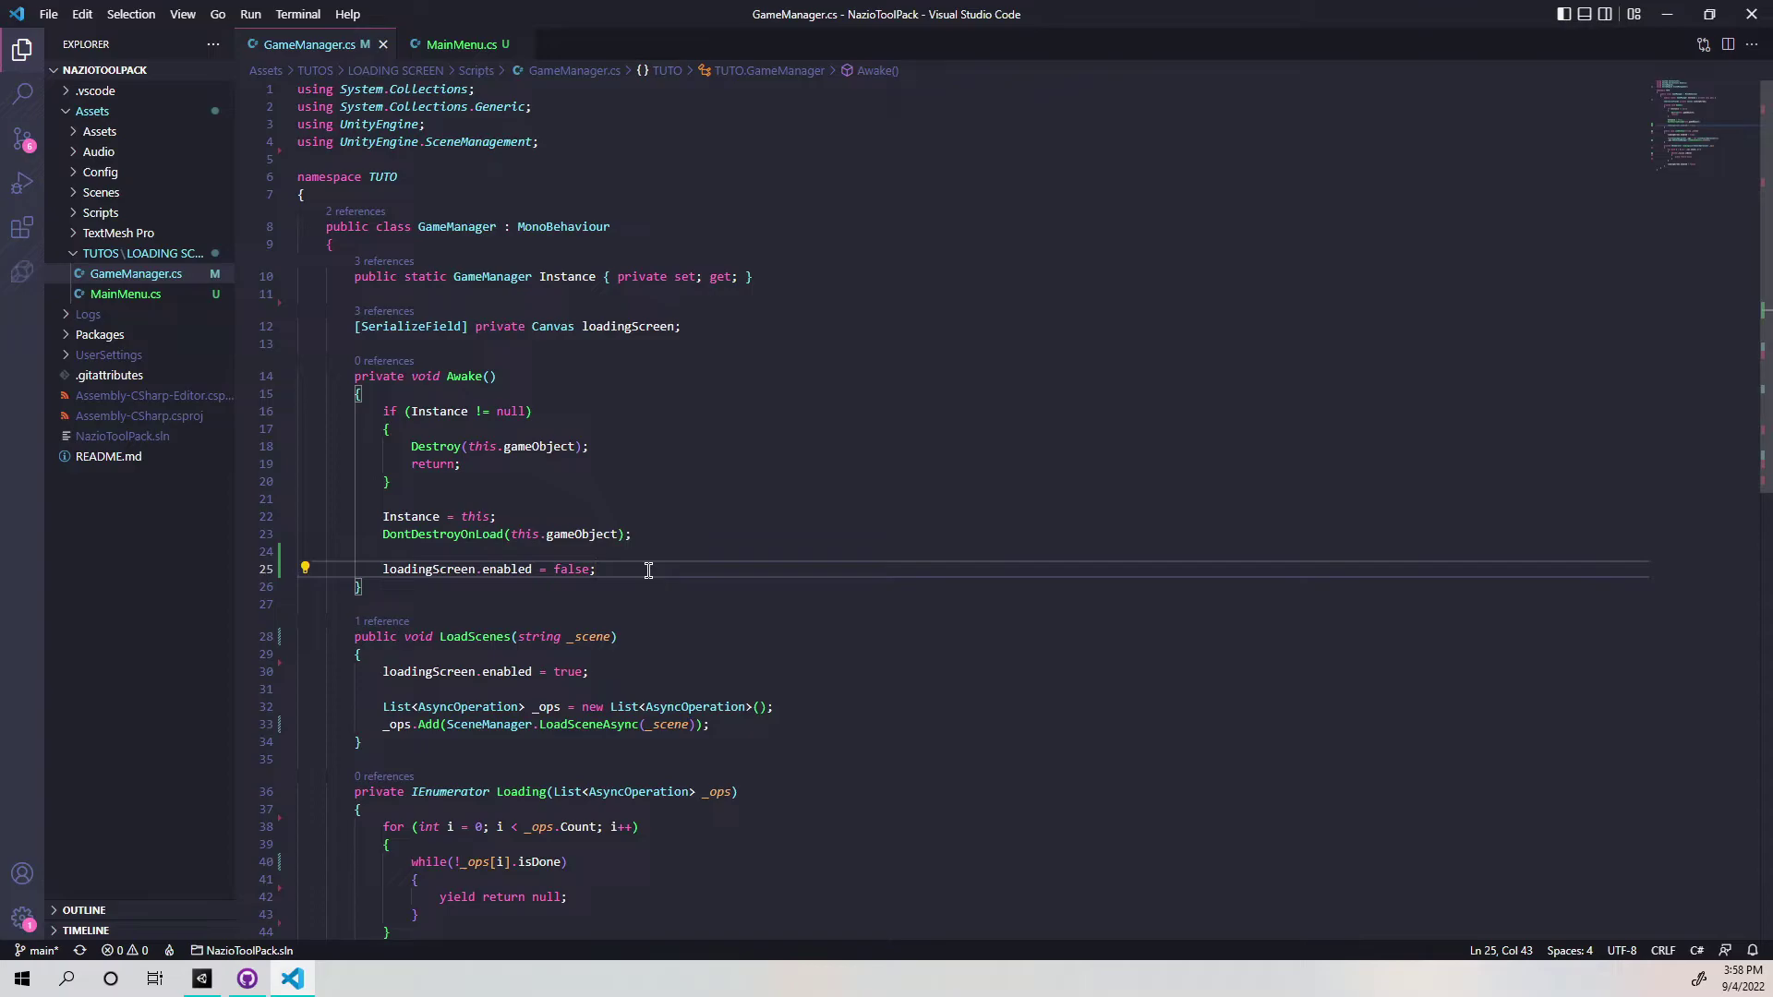
Add StartCoroutine(Loading()); at the end of LoadScenes.
click(748, 723)
key(Return)
key(Return)
text(Start)
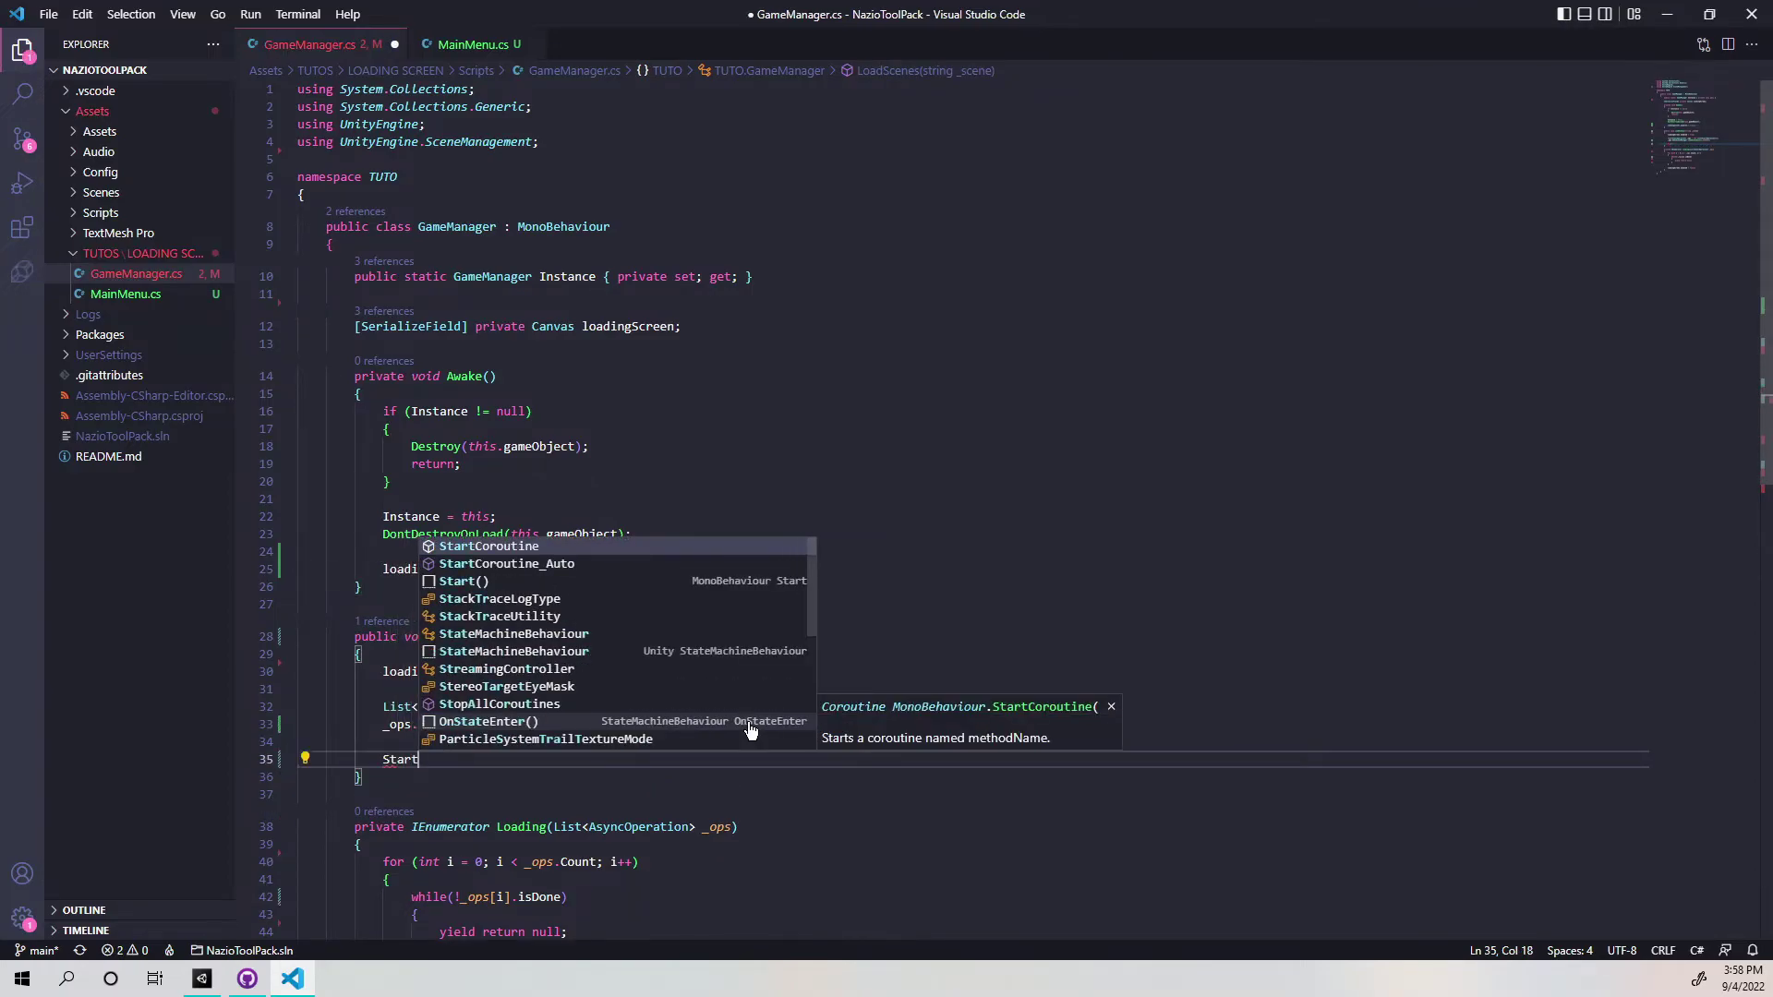
text(Coroutine();)
double_click(534, 826)
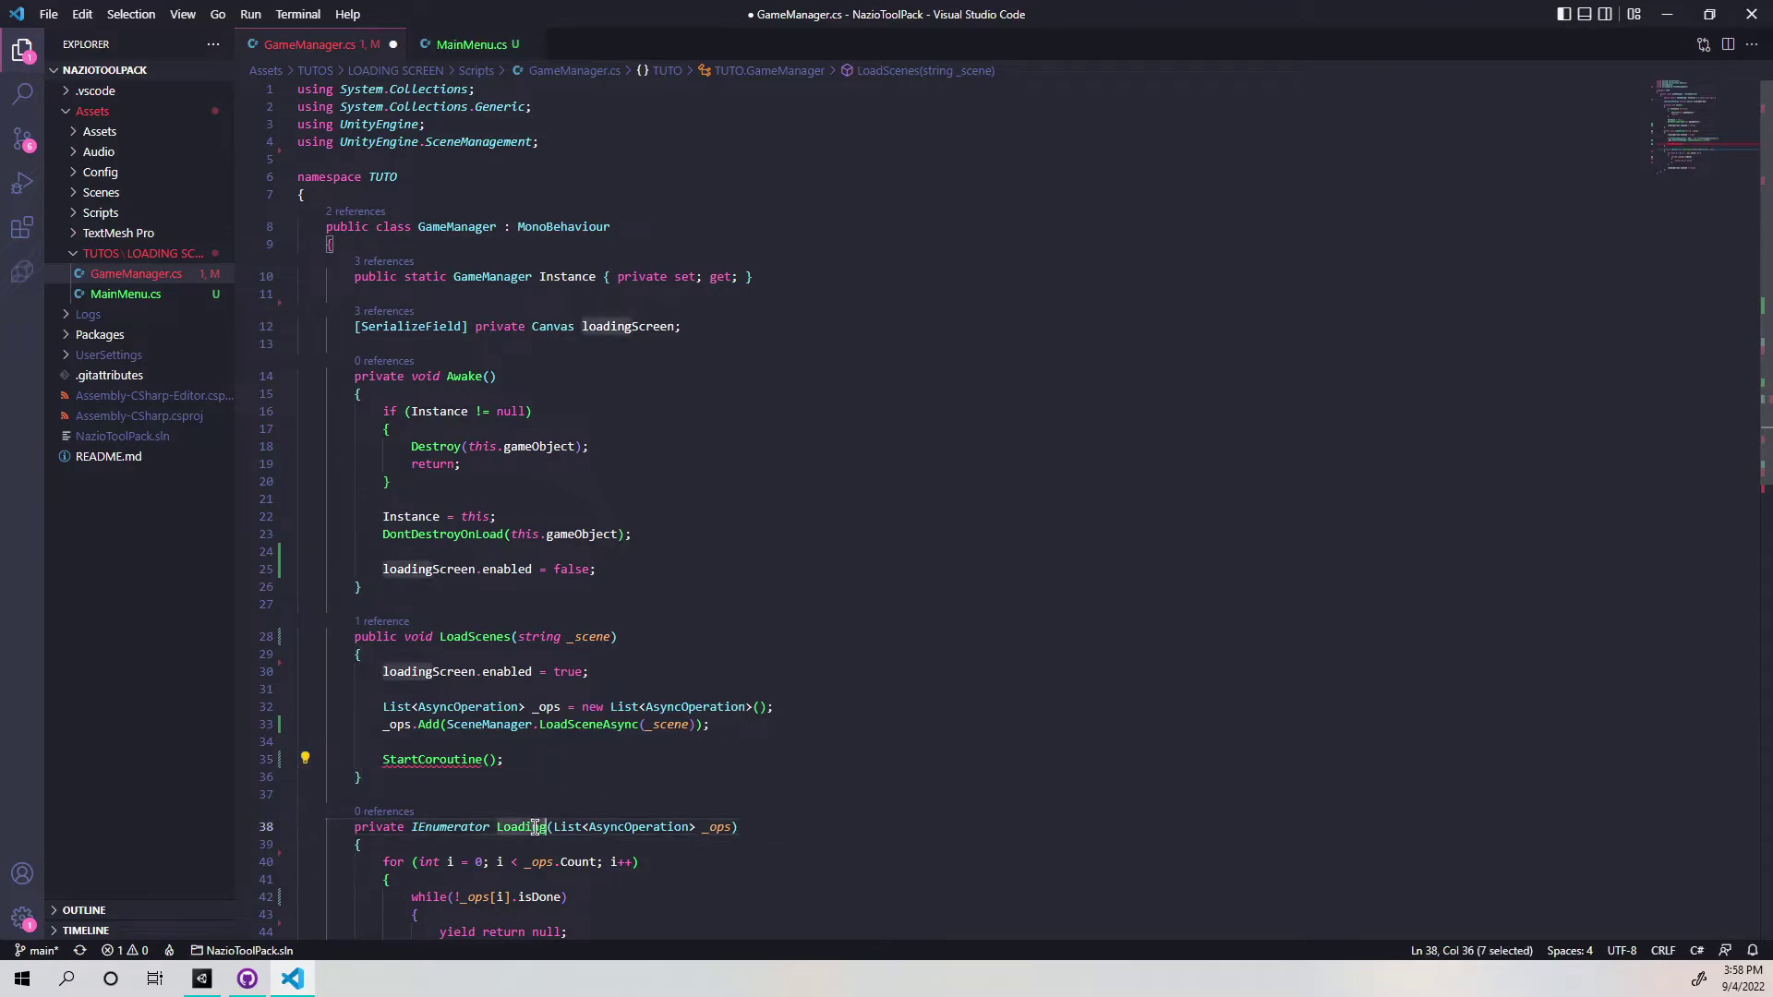
key(ctrl+c)
click(486, 759)
key(ctrl+v)
text(())
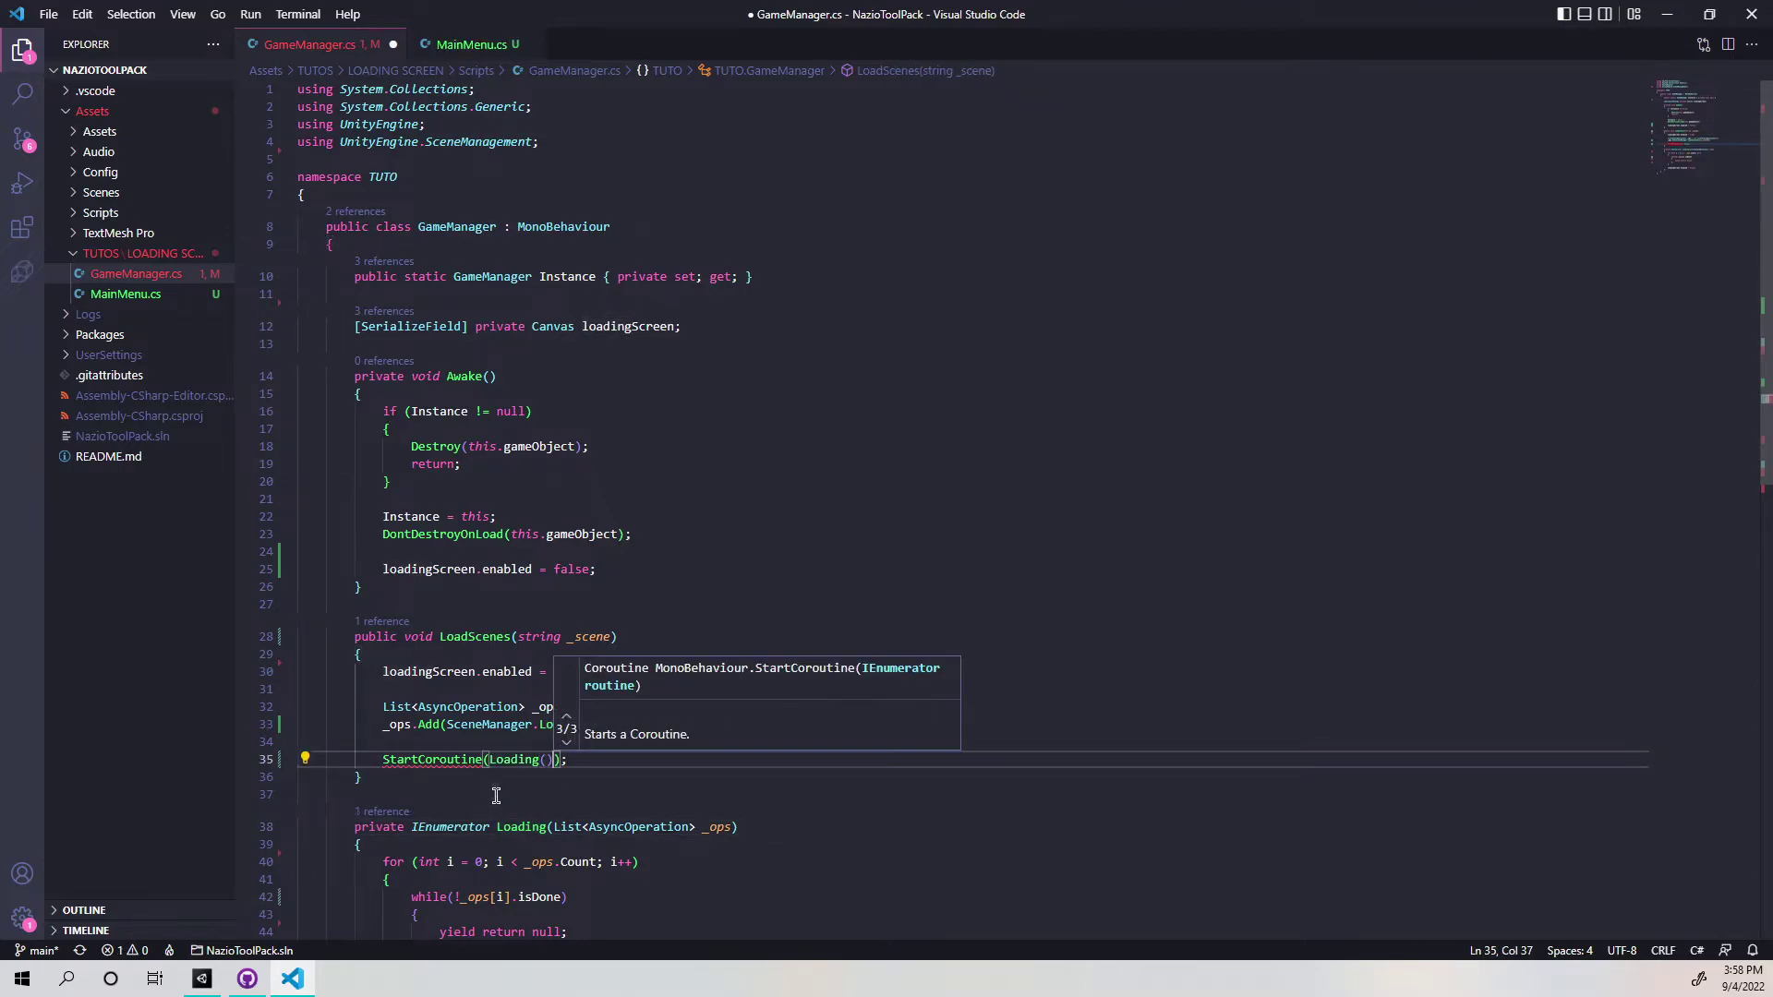
Pass _ops as Loading's argument and save the script.
double_click(547, 706)
key(ctrl+c)
click(547, 759)
key(ctrl+v)
click(704, 755)
key(ctrl+s)
key(shift+Home)
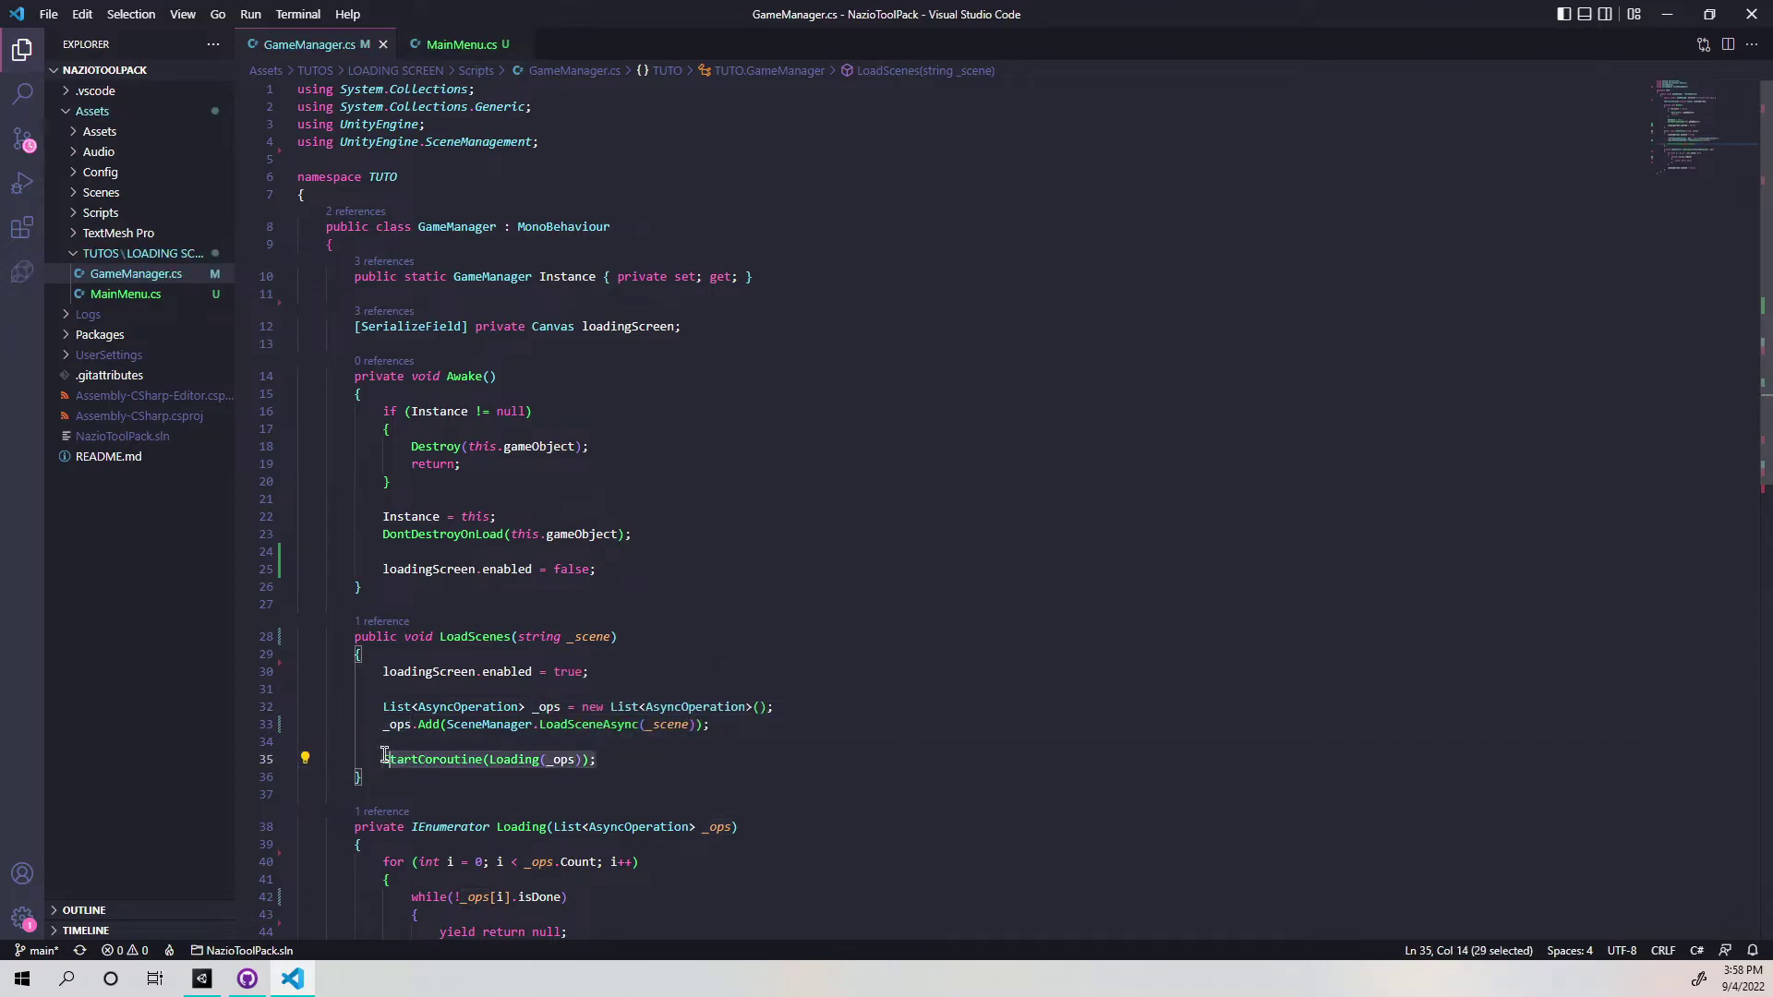
click(682, 759)
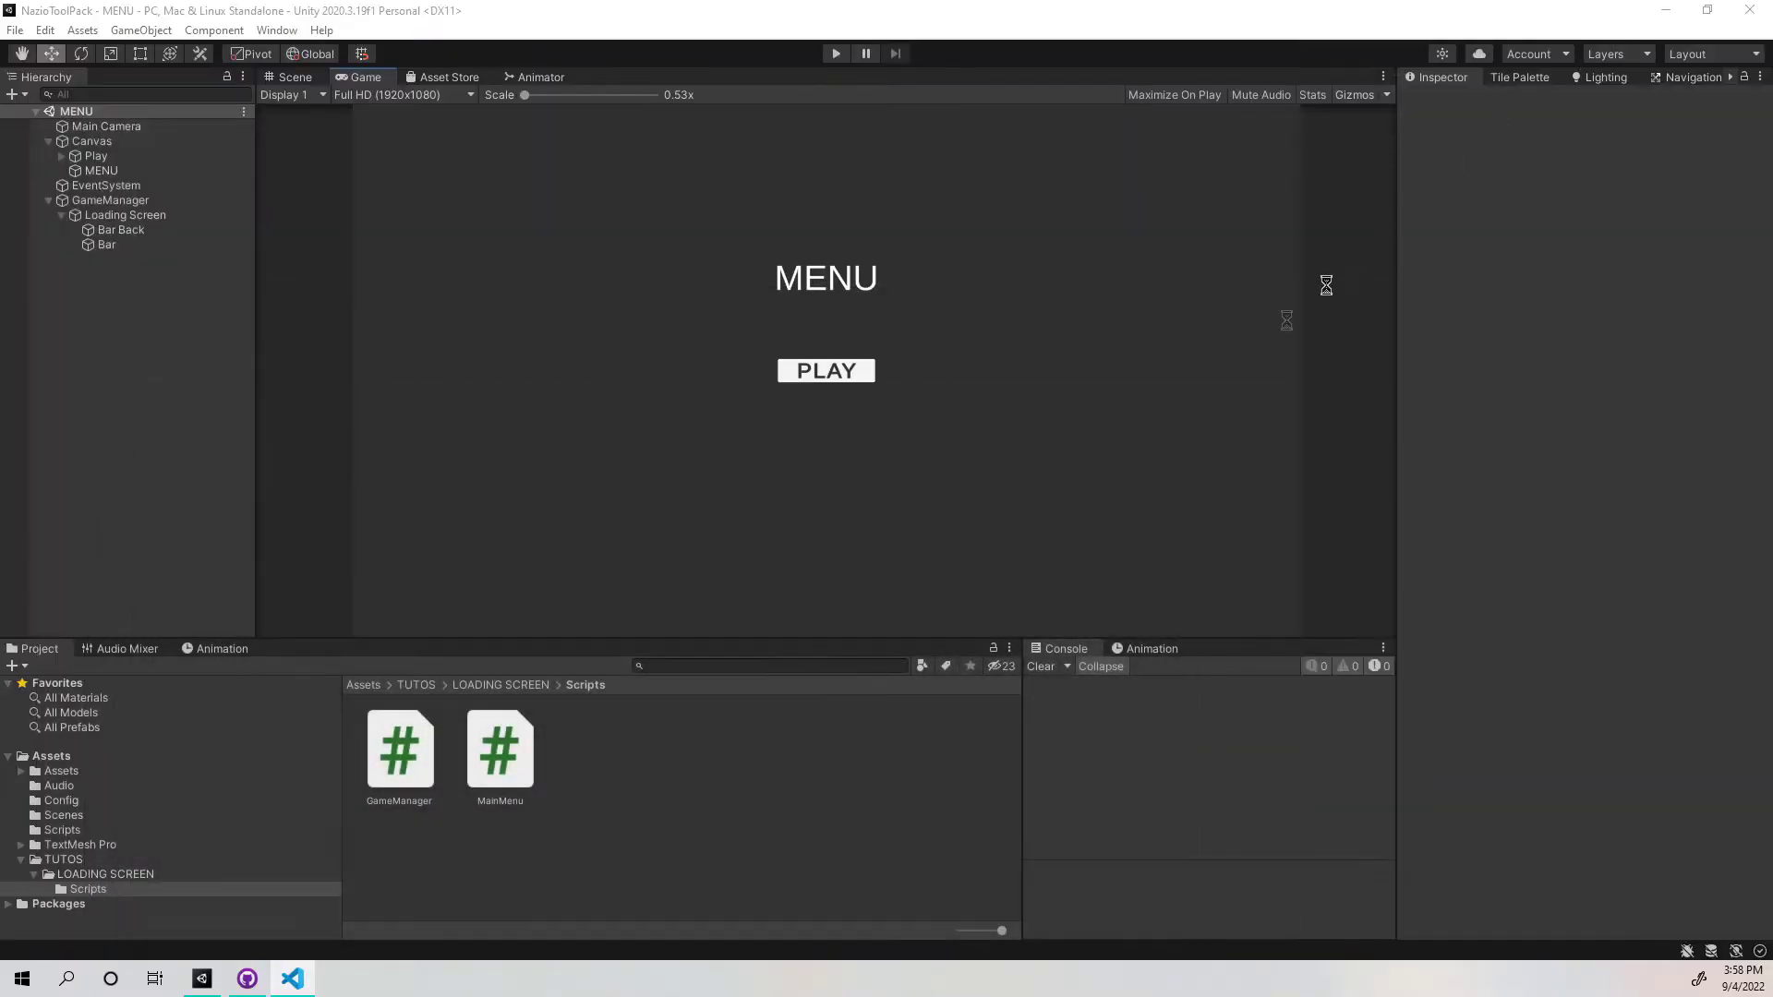
Assign the Loading Screen canvas to GameManager's Loading Screen field.
key(alt+Tab)
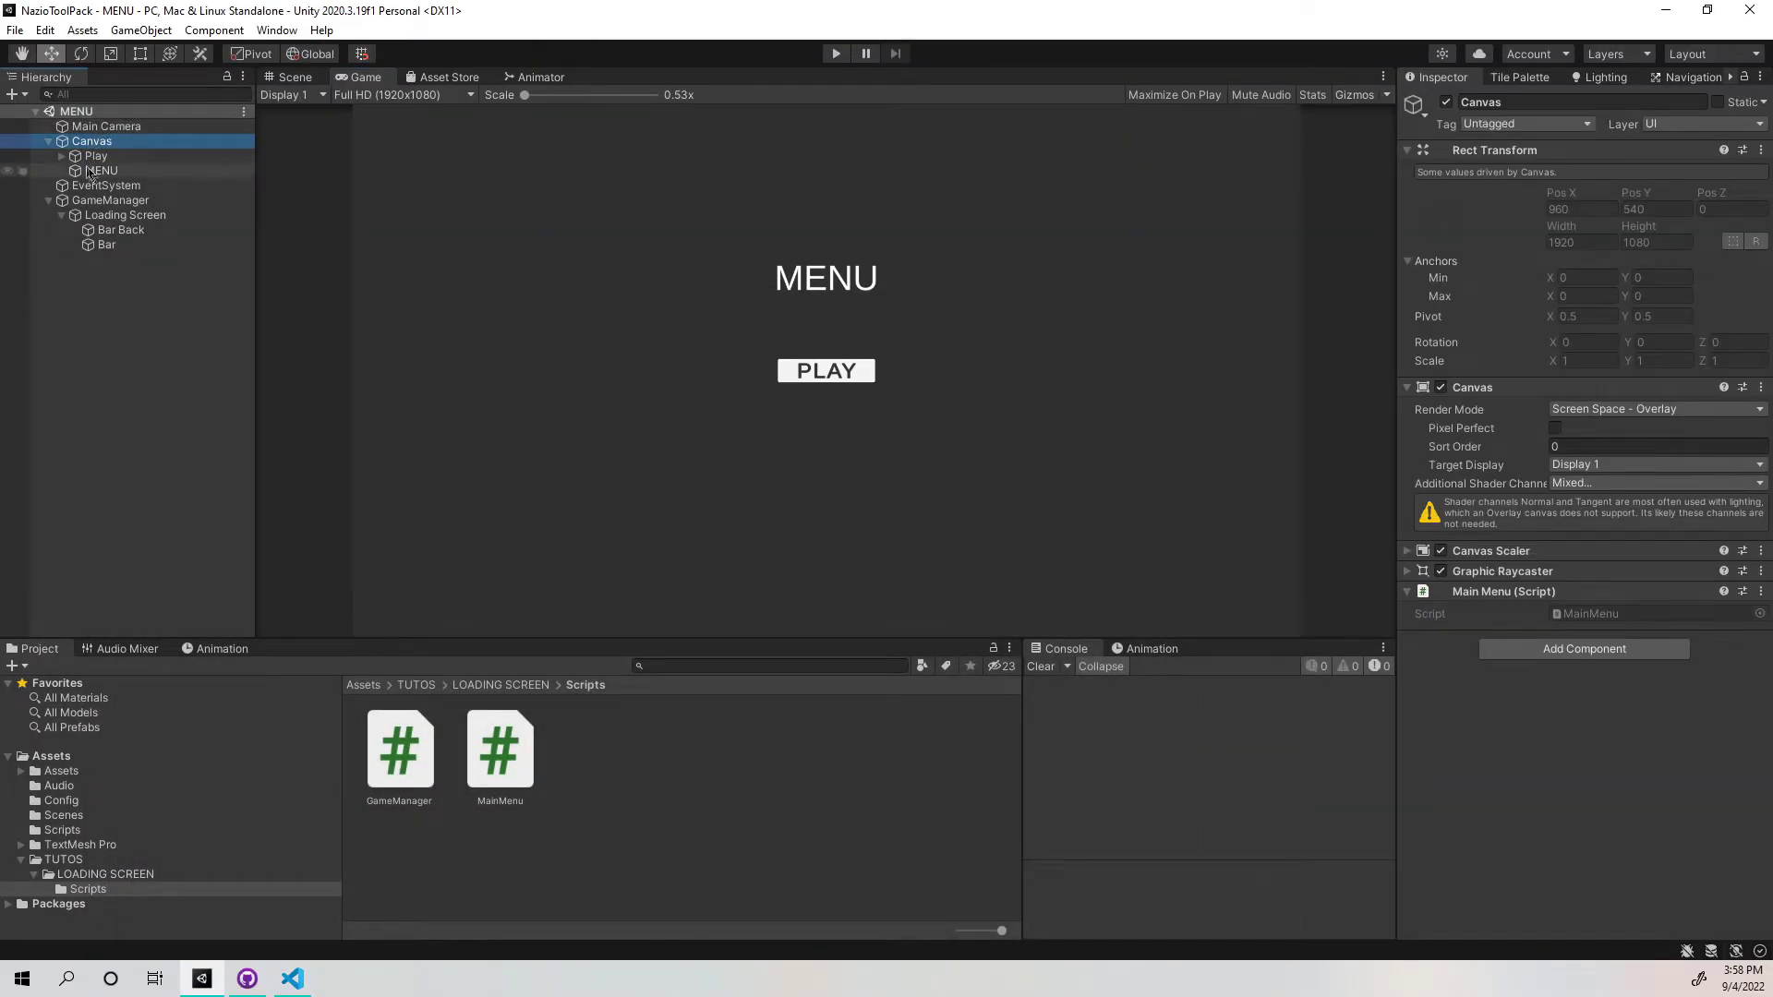
click(114, 201)
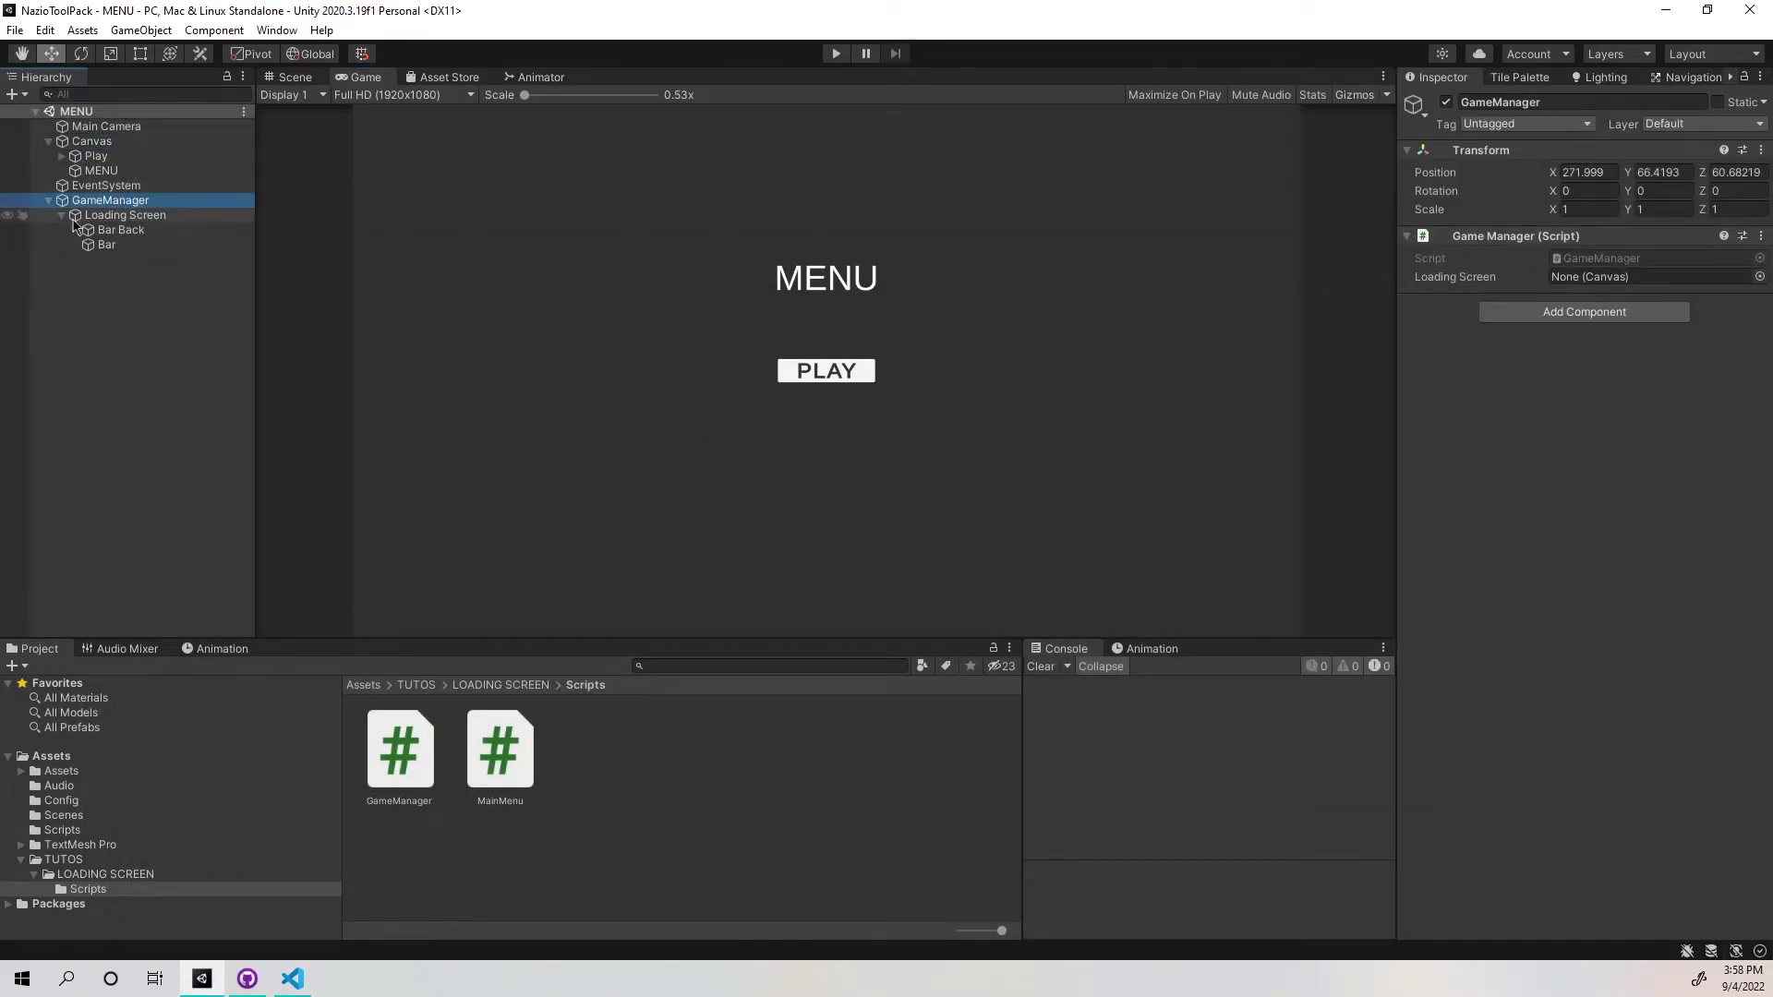
drag(95, 222, 1575, 275)
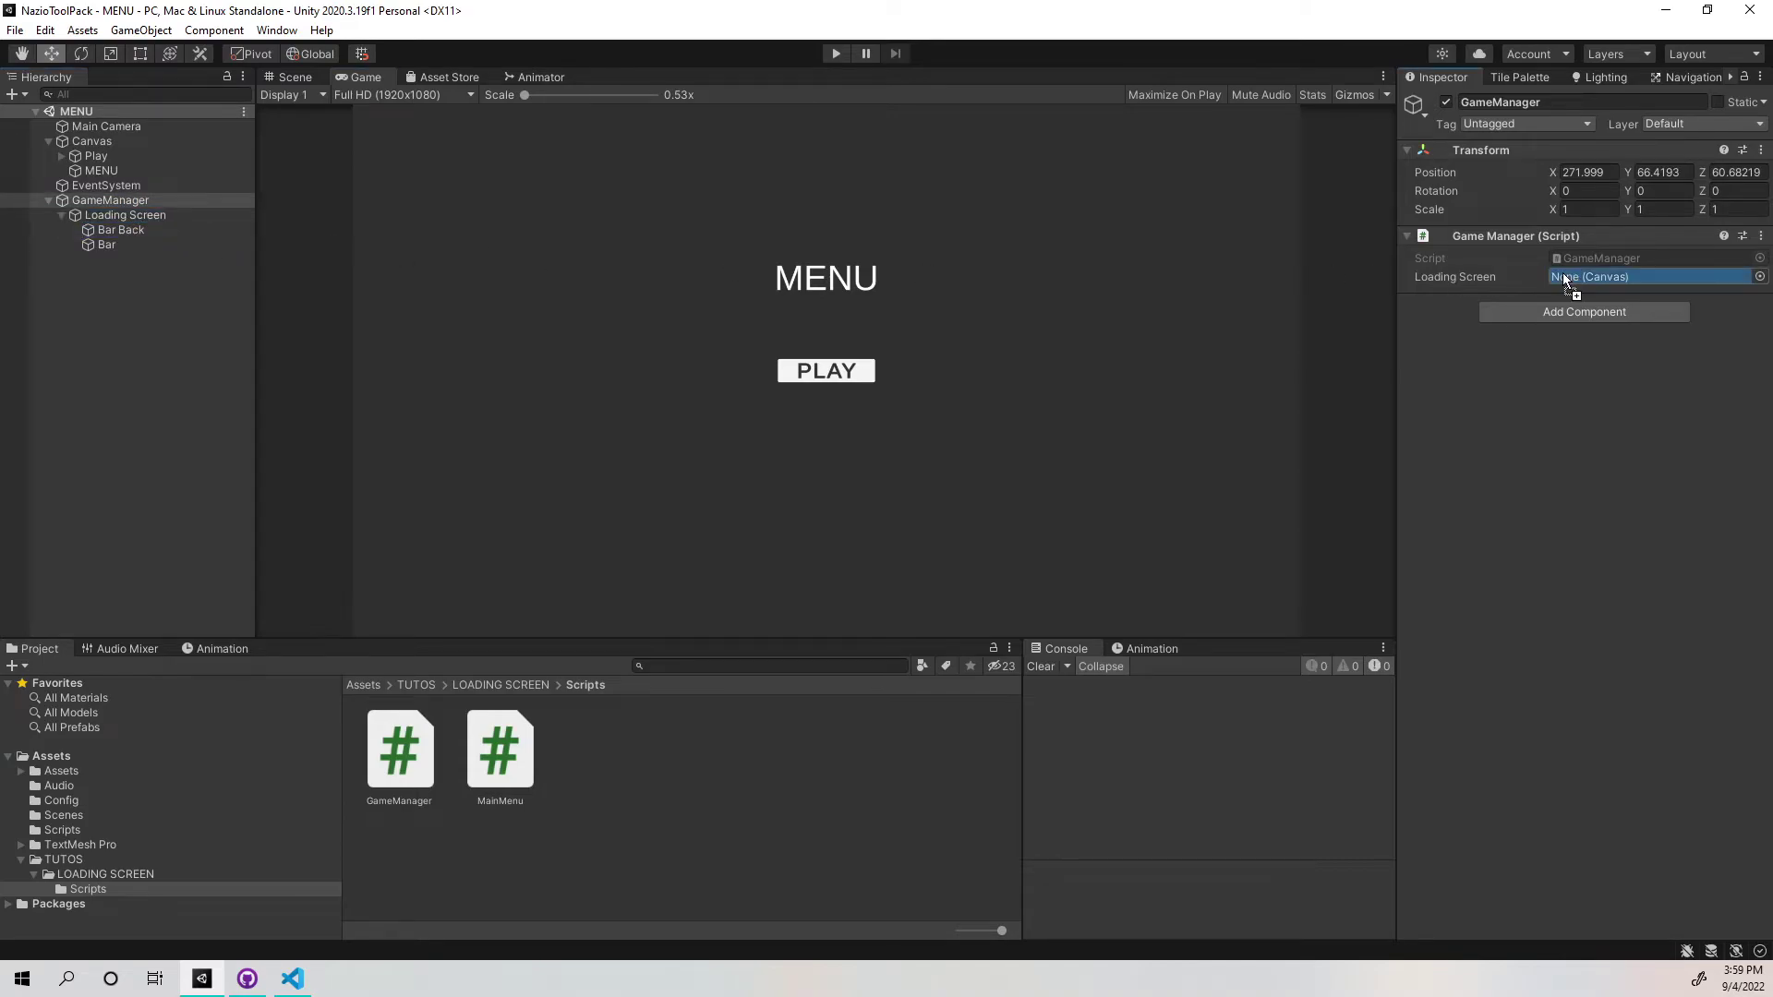
Play-test loading the GAME scene from the menu, then stop play mode.
click(835, 53)
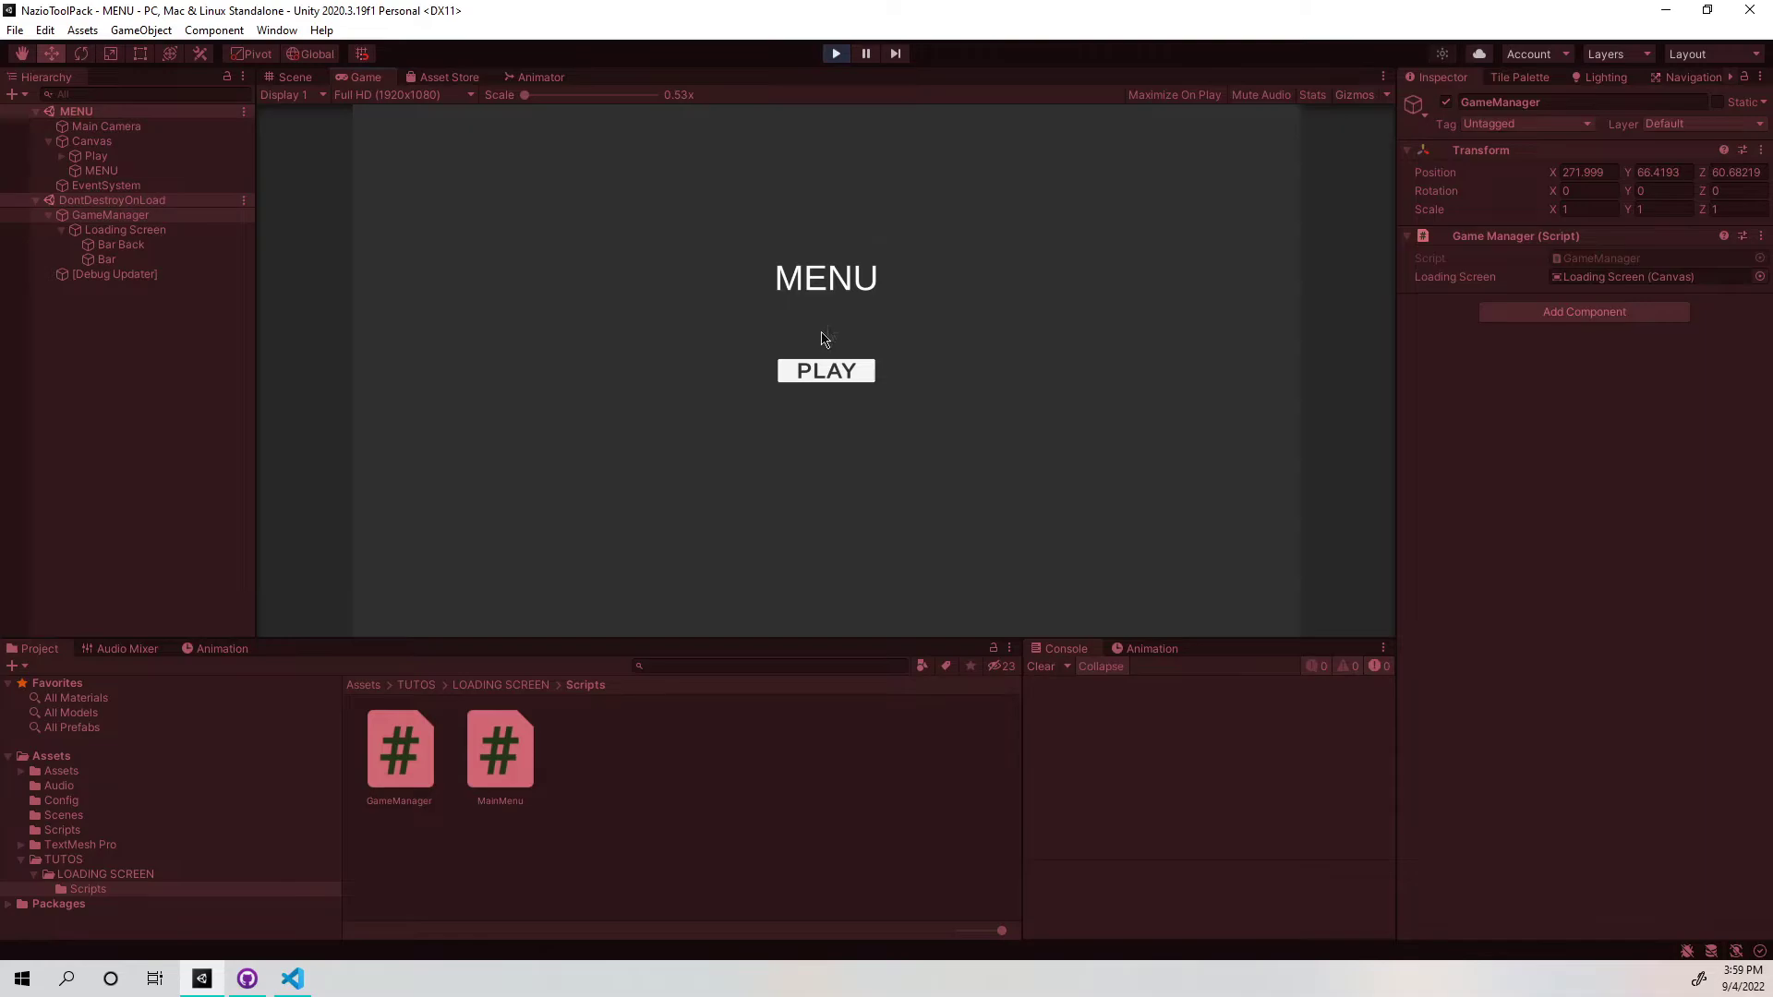
click(818, 374)
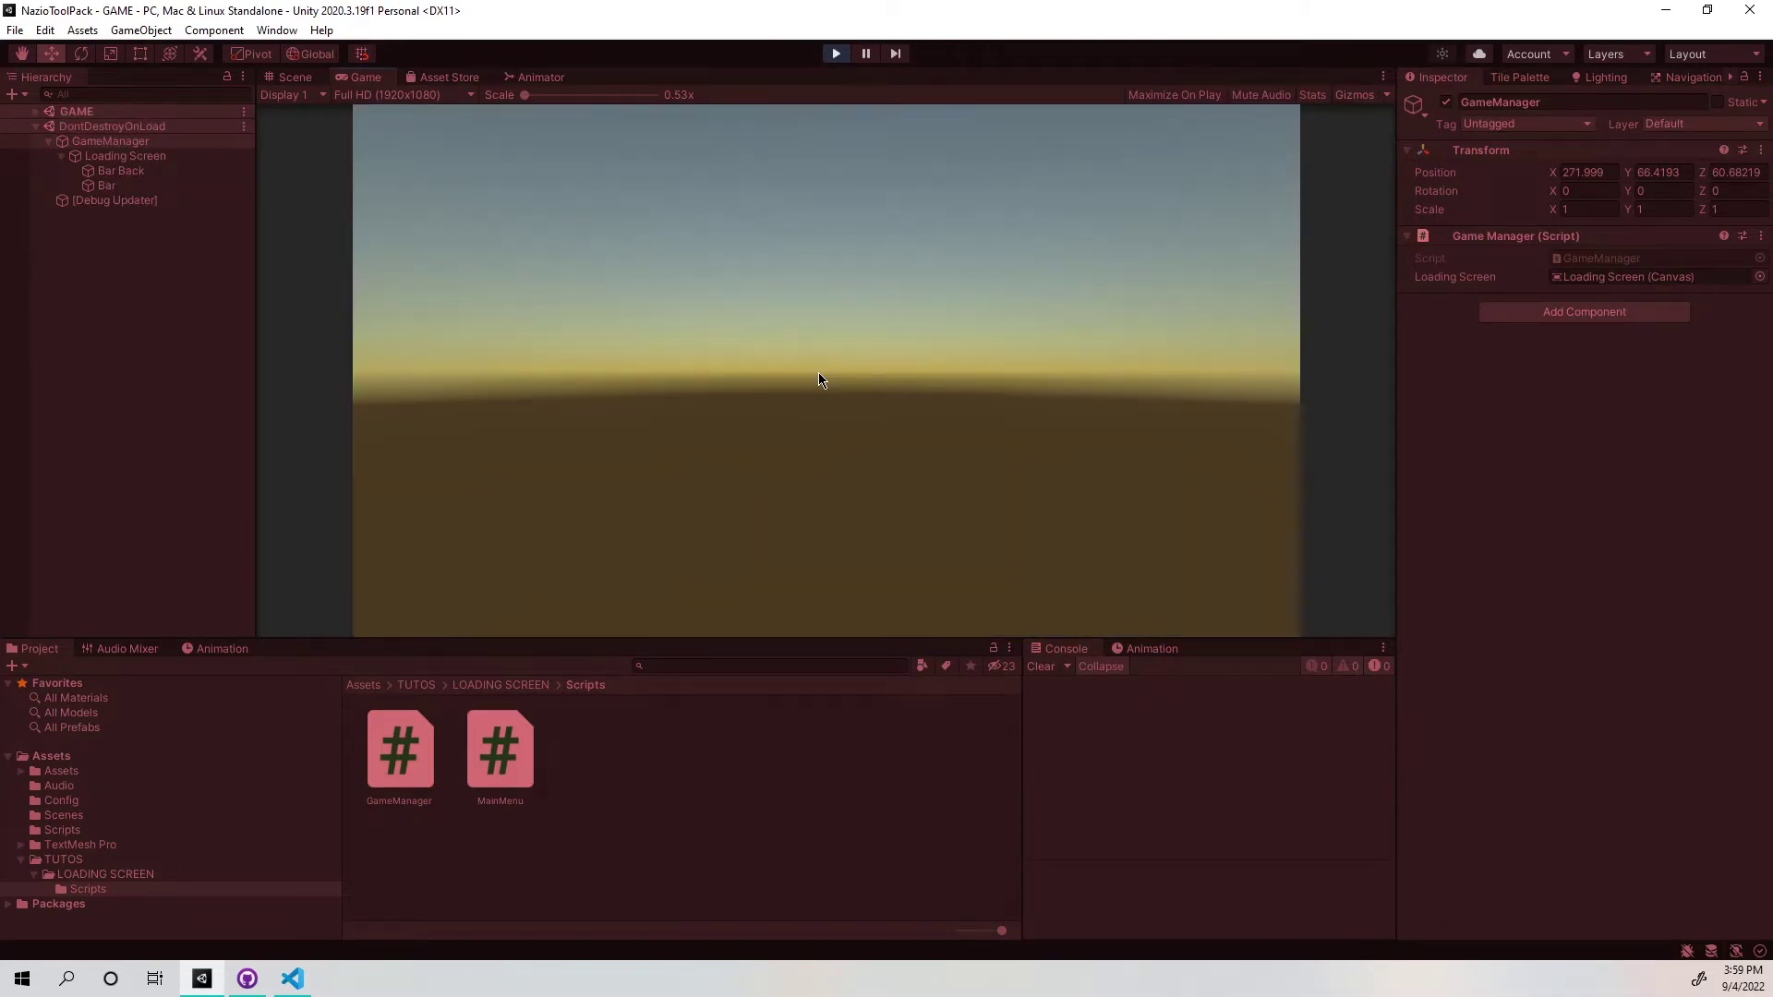
key(ctrl+p)
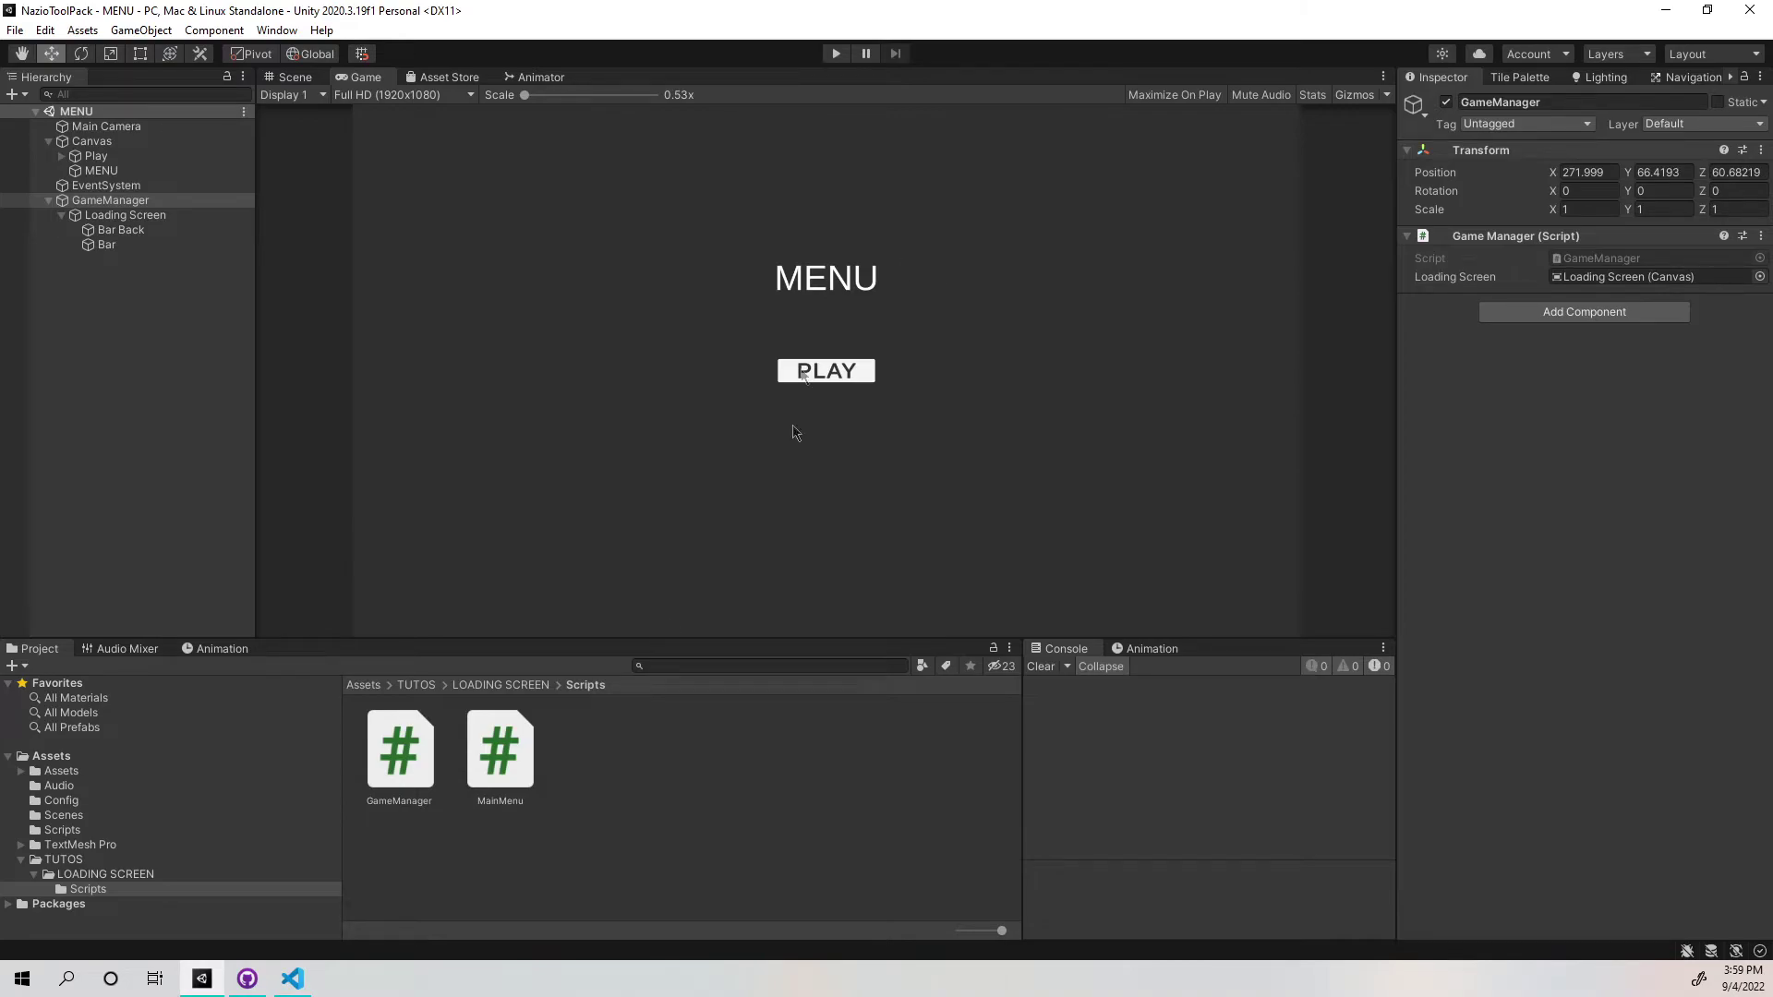
click(292, 978)
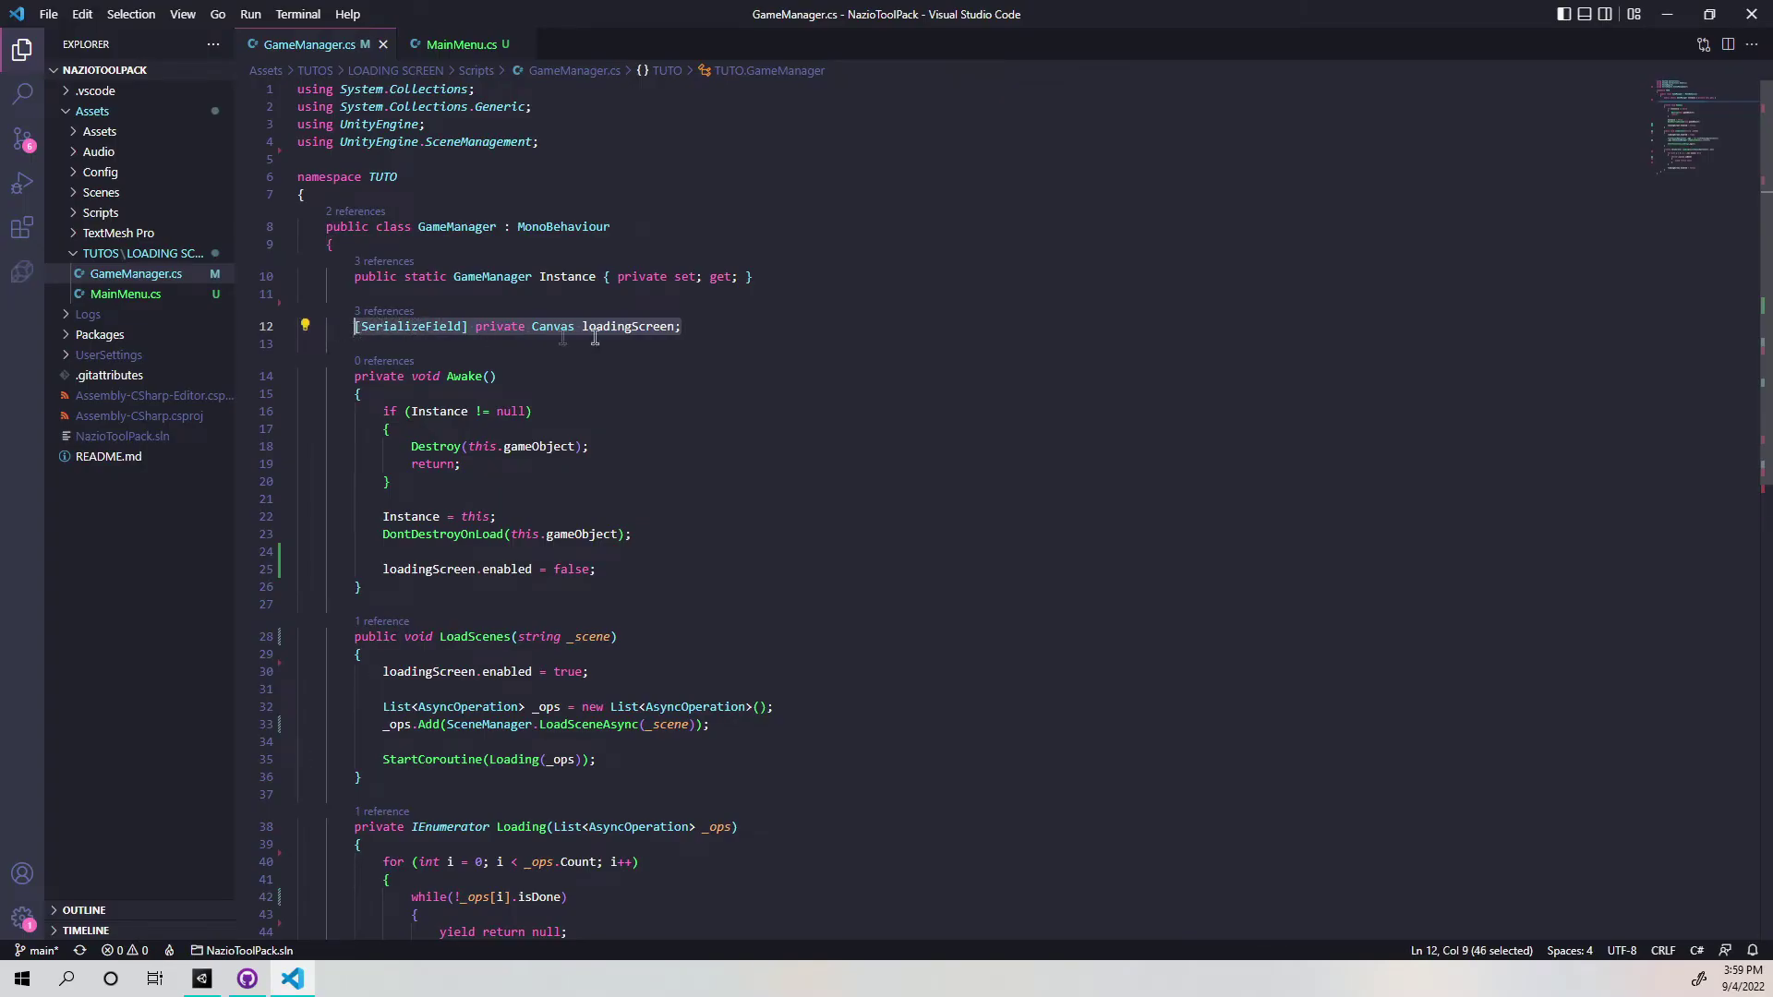
Duplicate the loadingScreen field as a [SerializeField] private Image bar field and save.
click(693, 326)
key(Return)
text([SerializeField] private Canvas loadingScreen;)
double_click(554, 359)
text(Image)
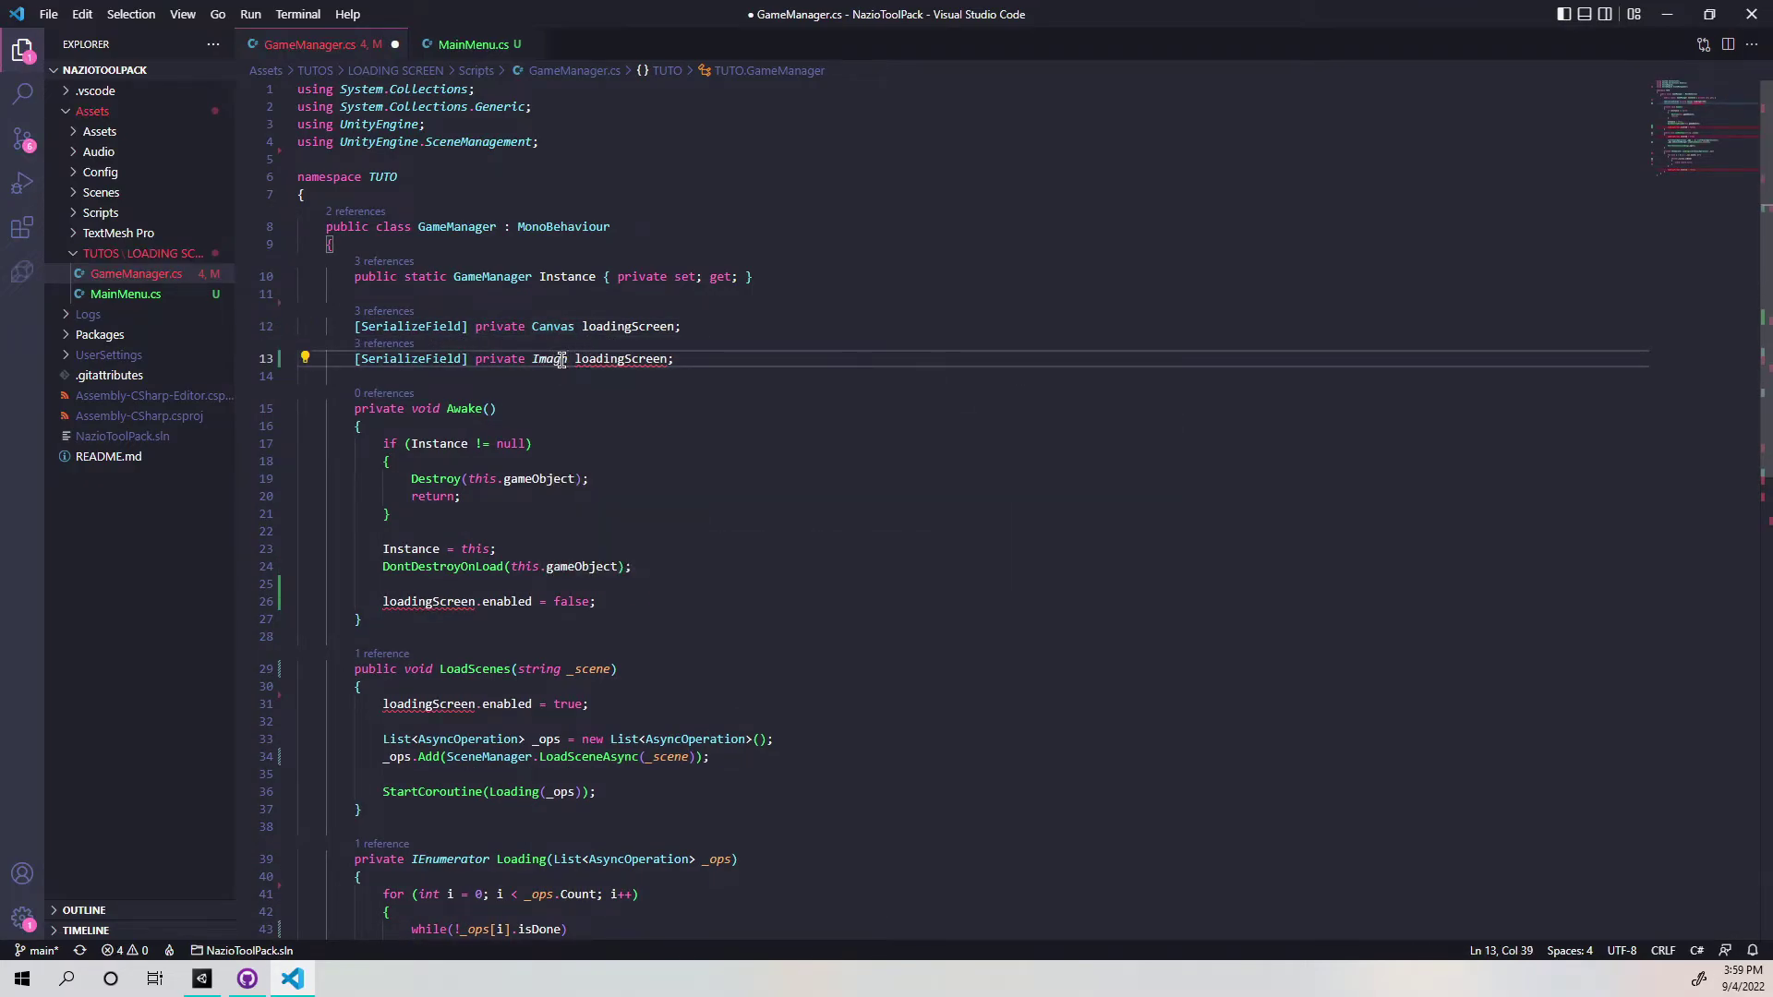
double_click(613, 358)
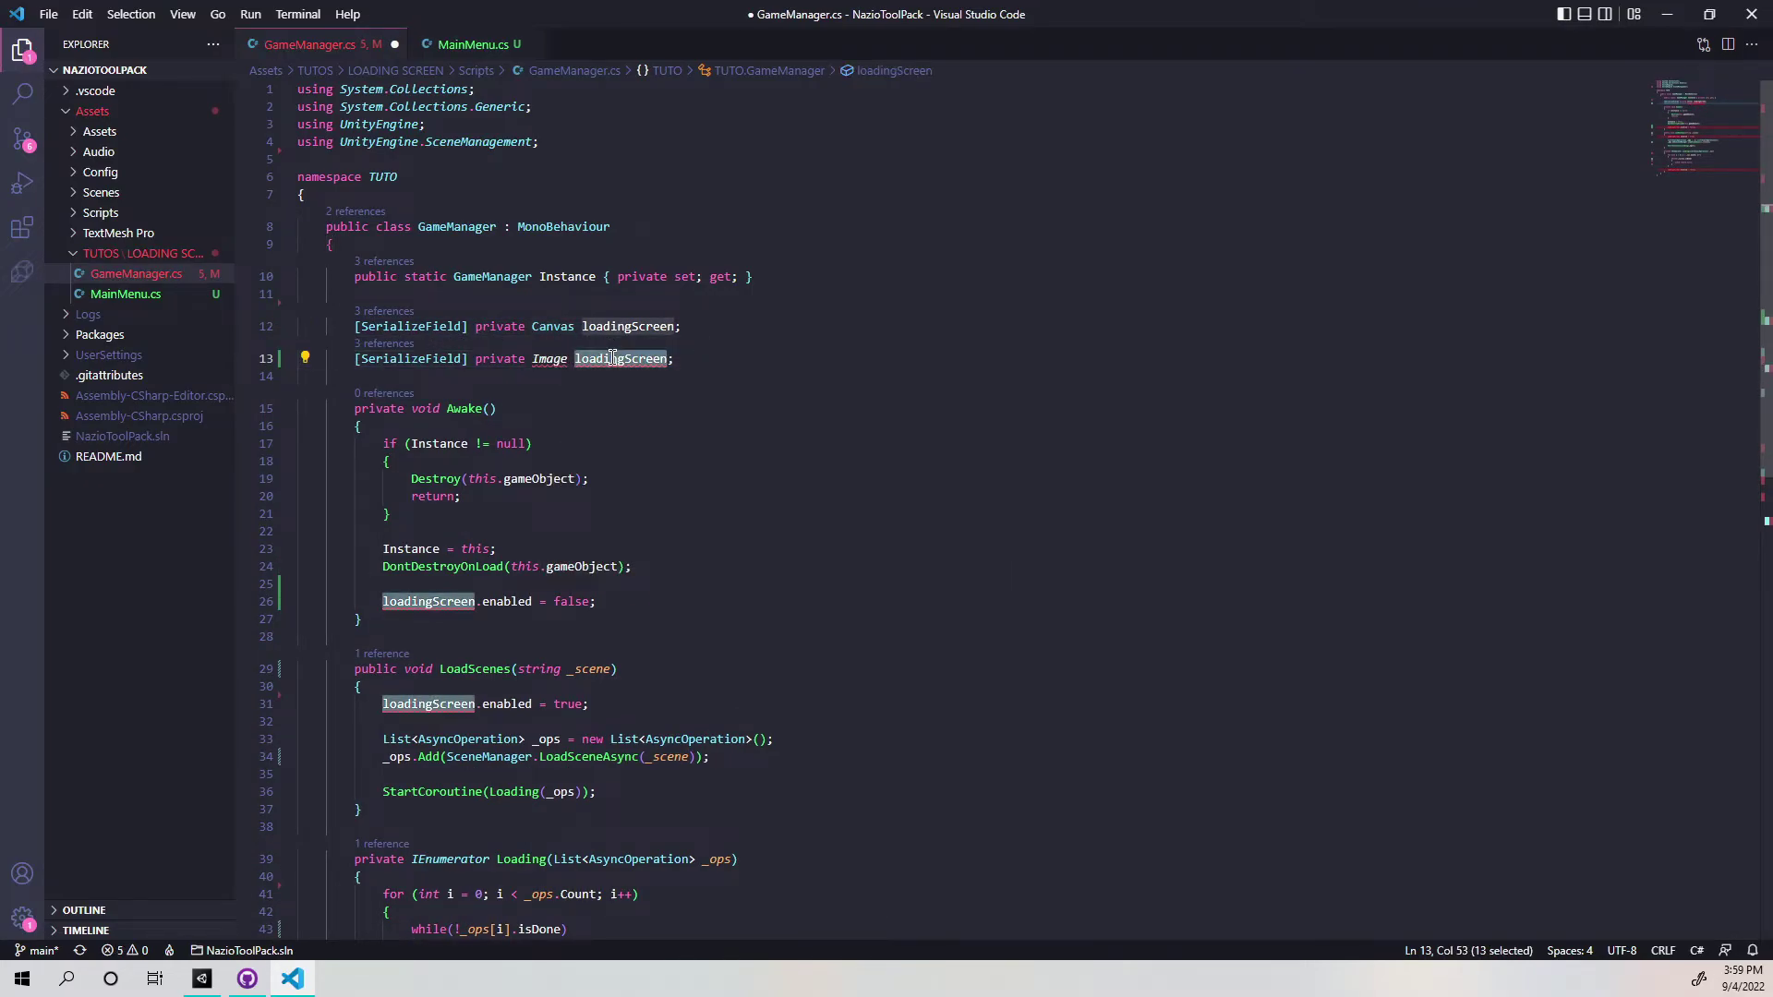
text(bar)
key(ctrl+s)
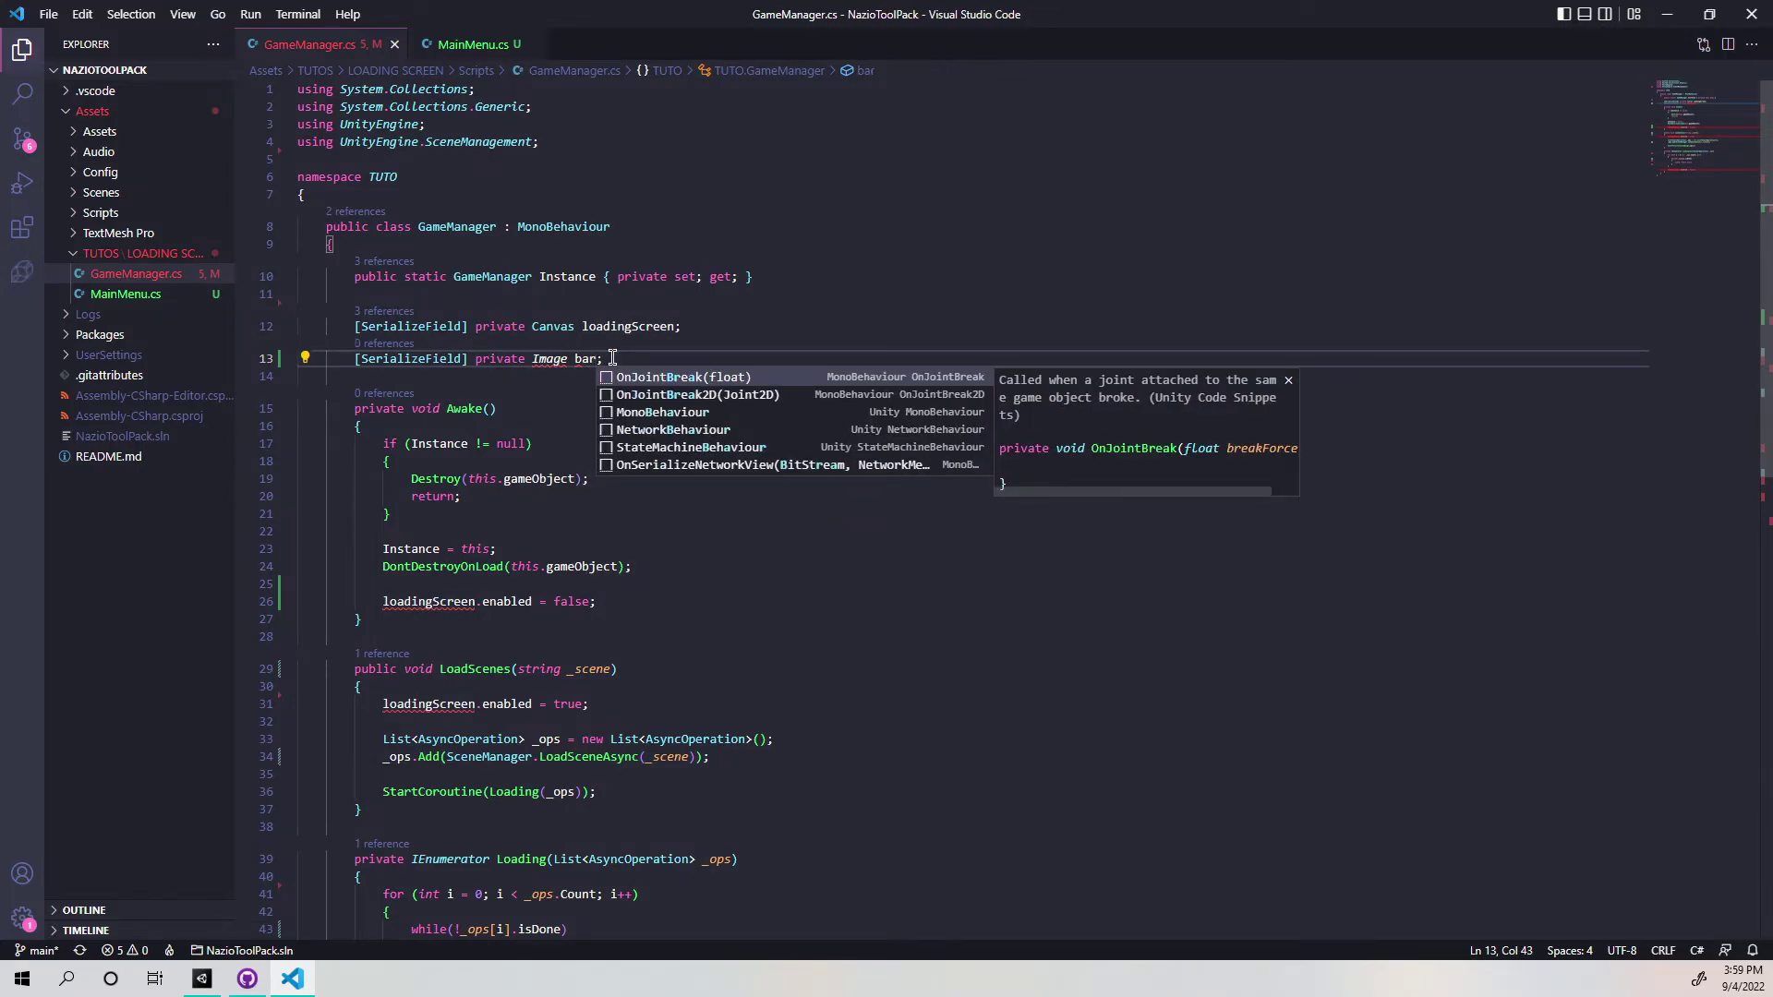
Add 'using UnityEngine.UI;' below 'using UnityEngine;' so Image resolves, and save.
double_click(554, 358)
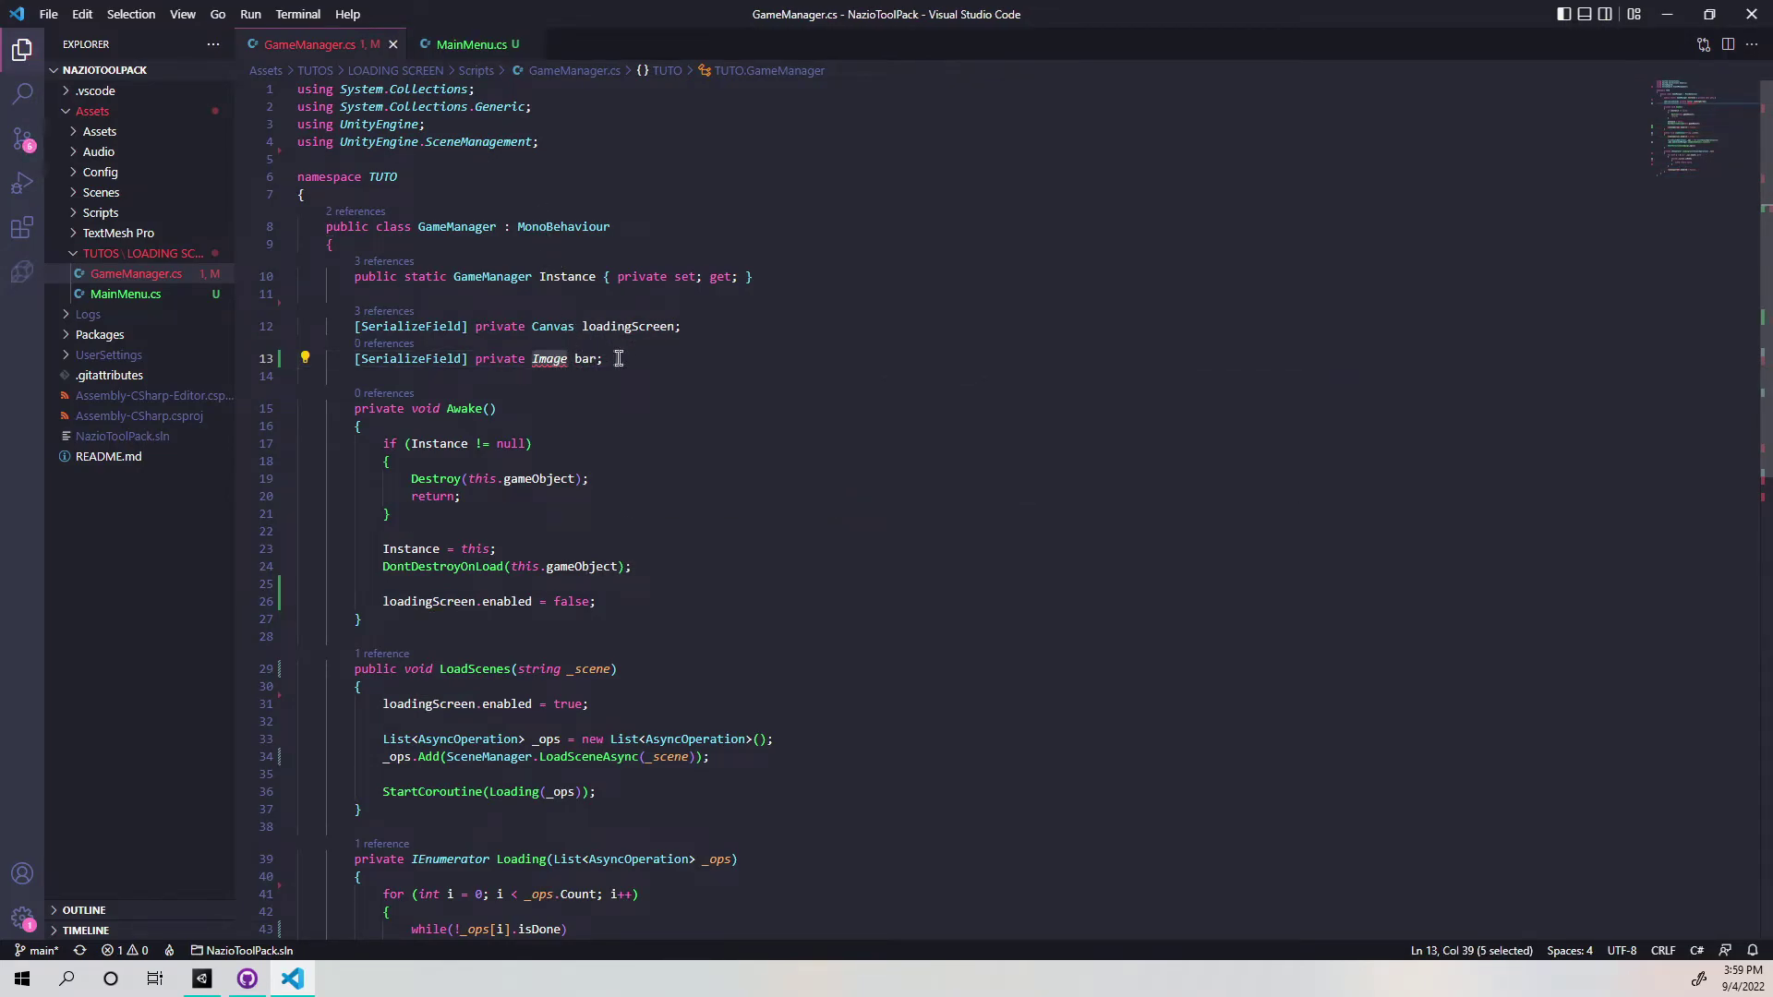
mouse_move(552, 358)
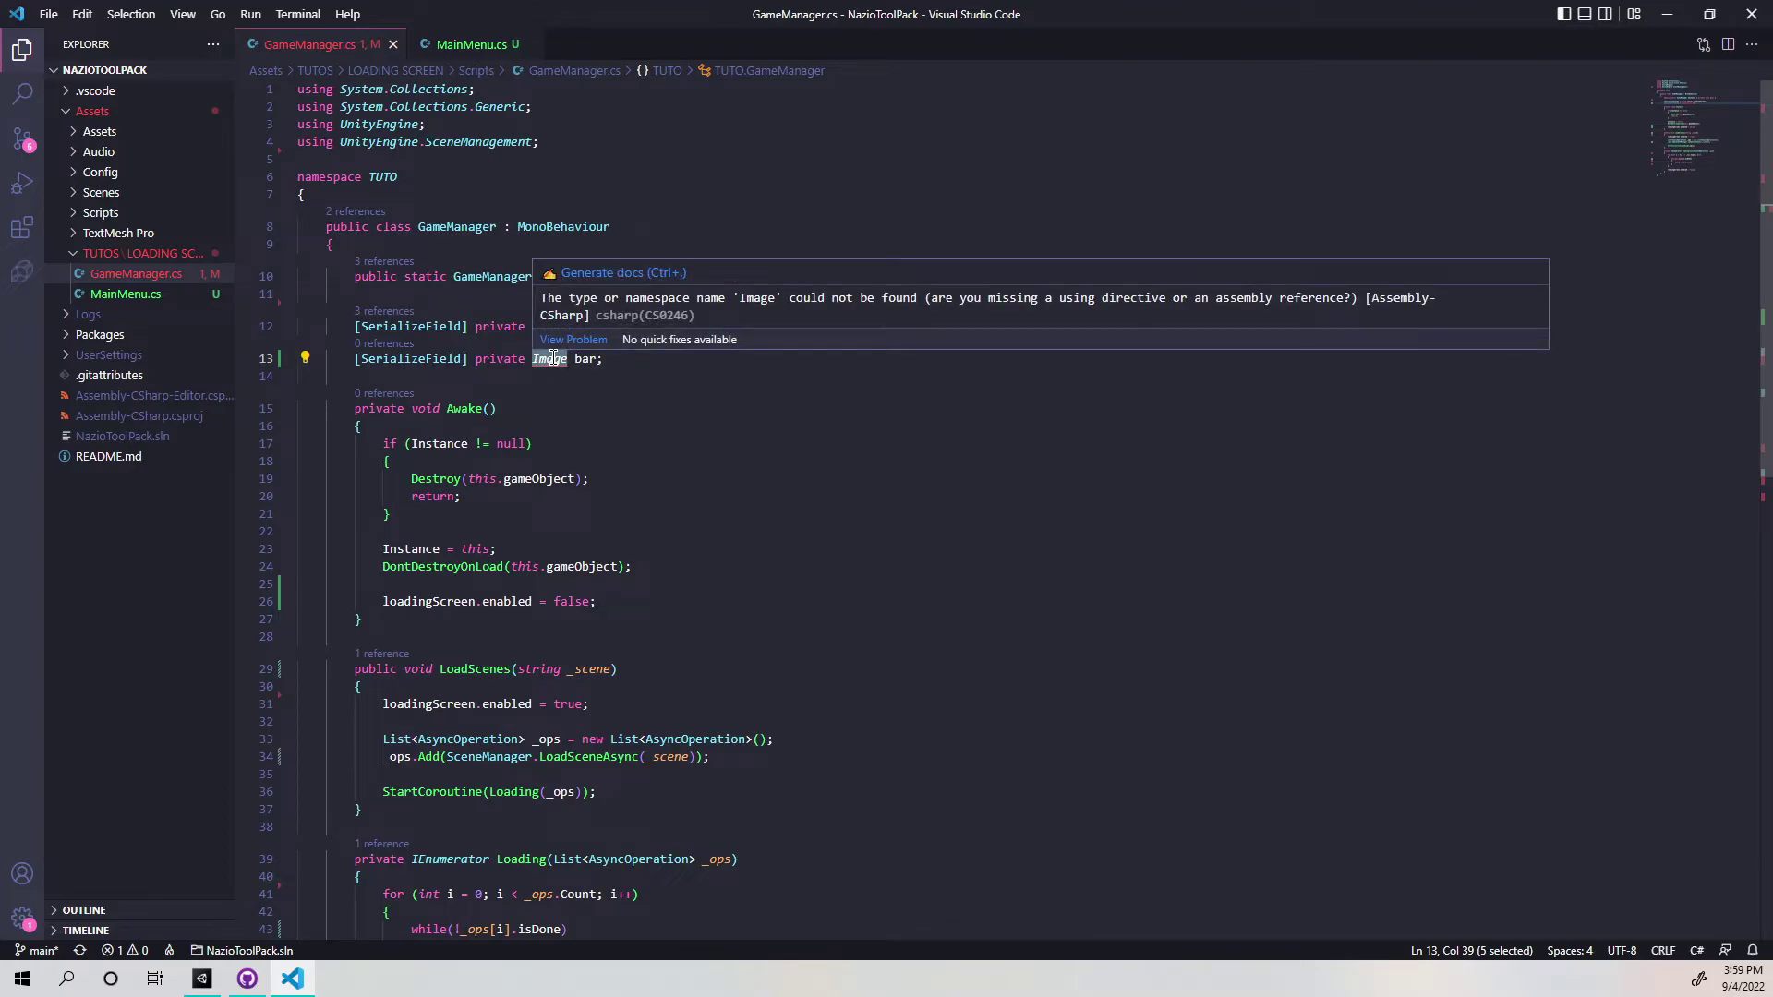
drag(454, 124, 244, 124)
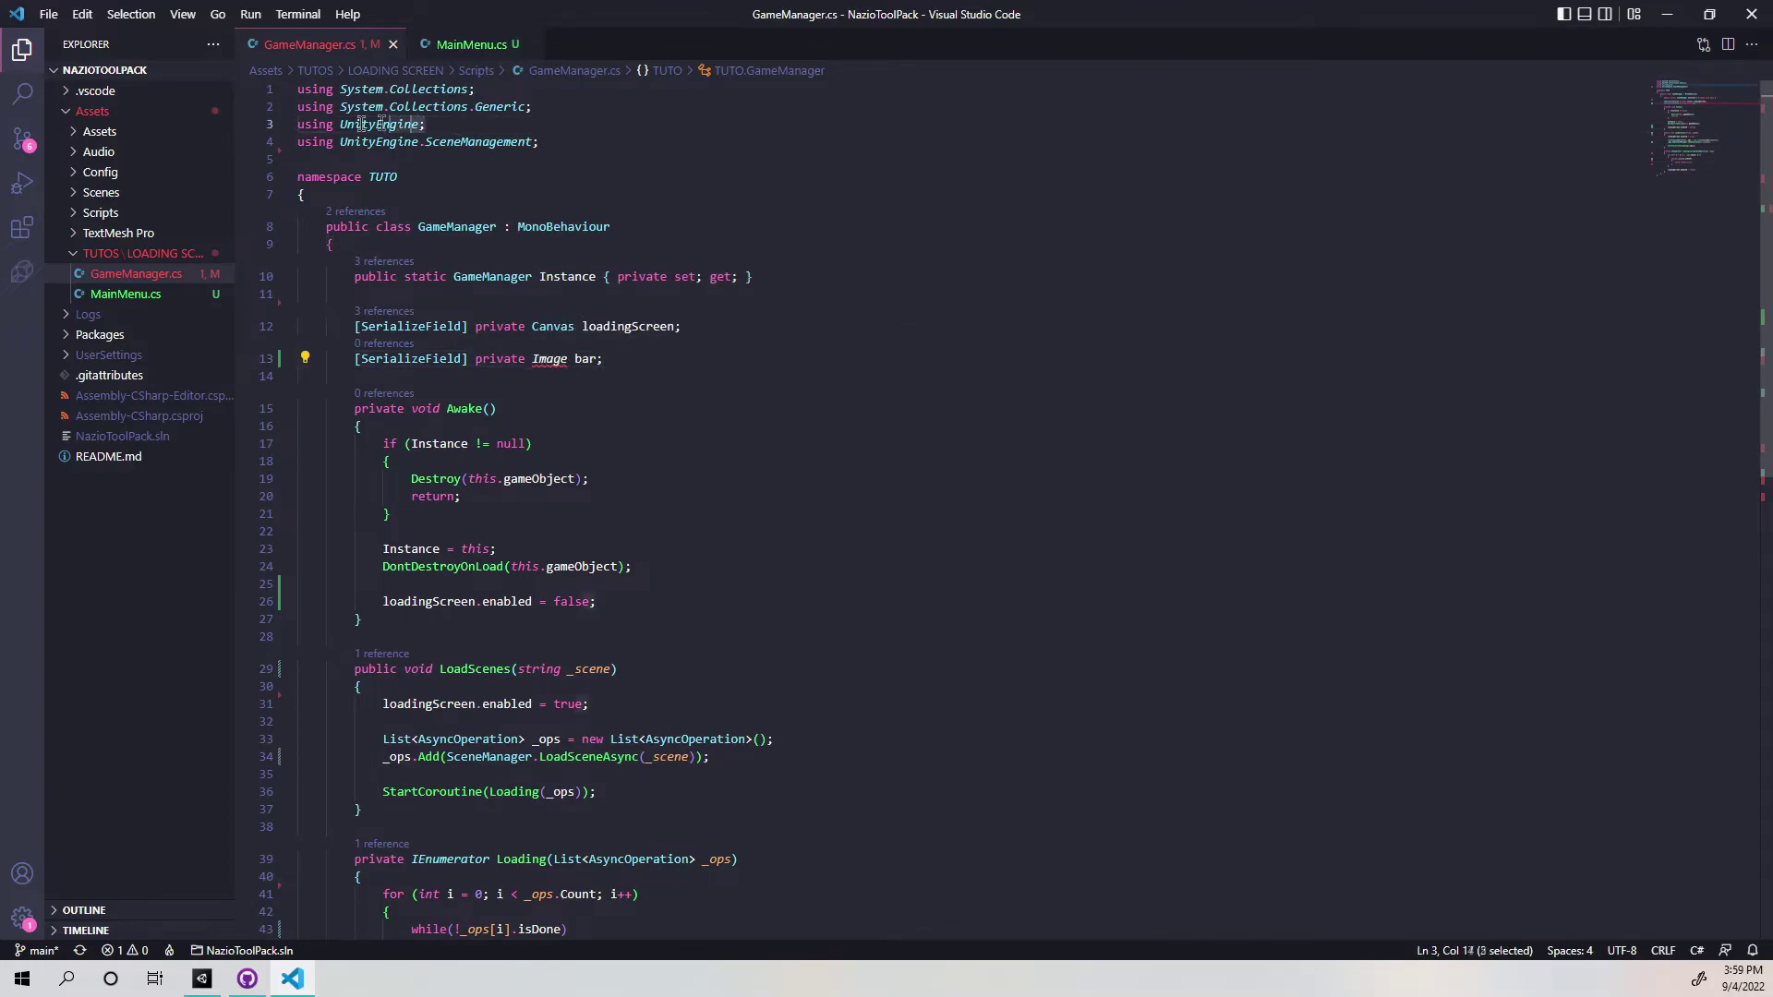
key(ctrl+c)
click(457, 126)
key(Return)
key(ctrl+v)
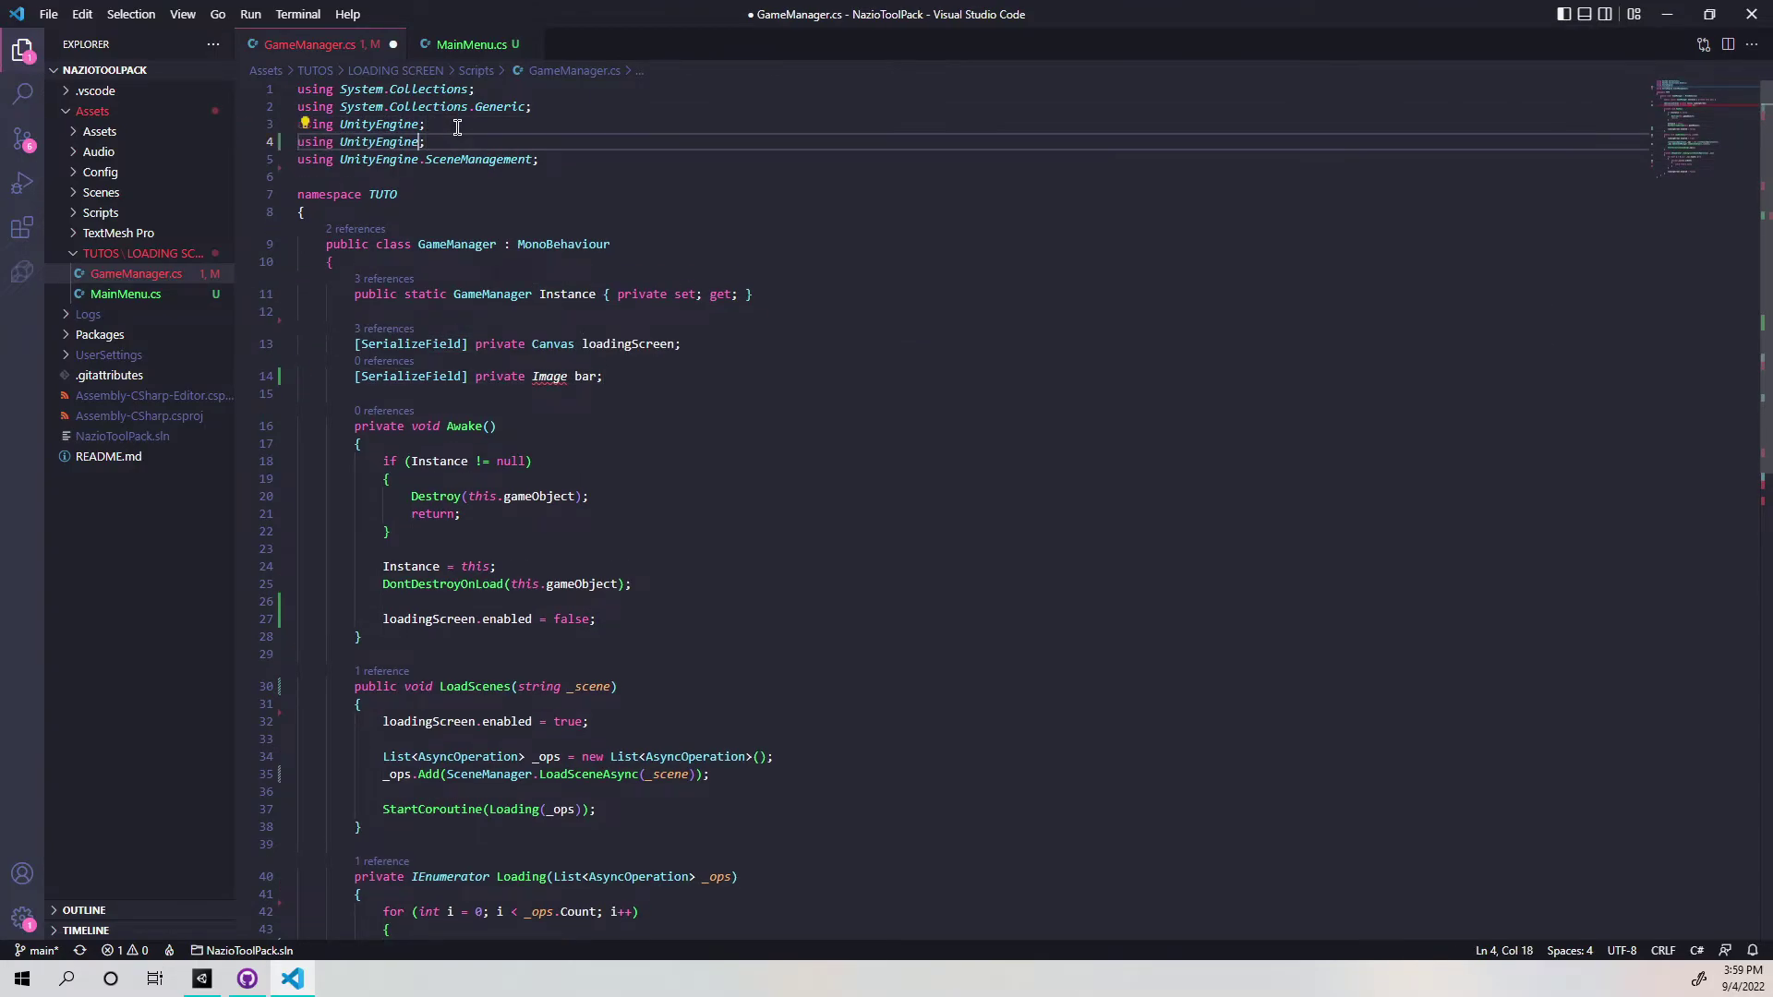
text(.UI)
key(ctrl+s)
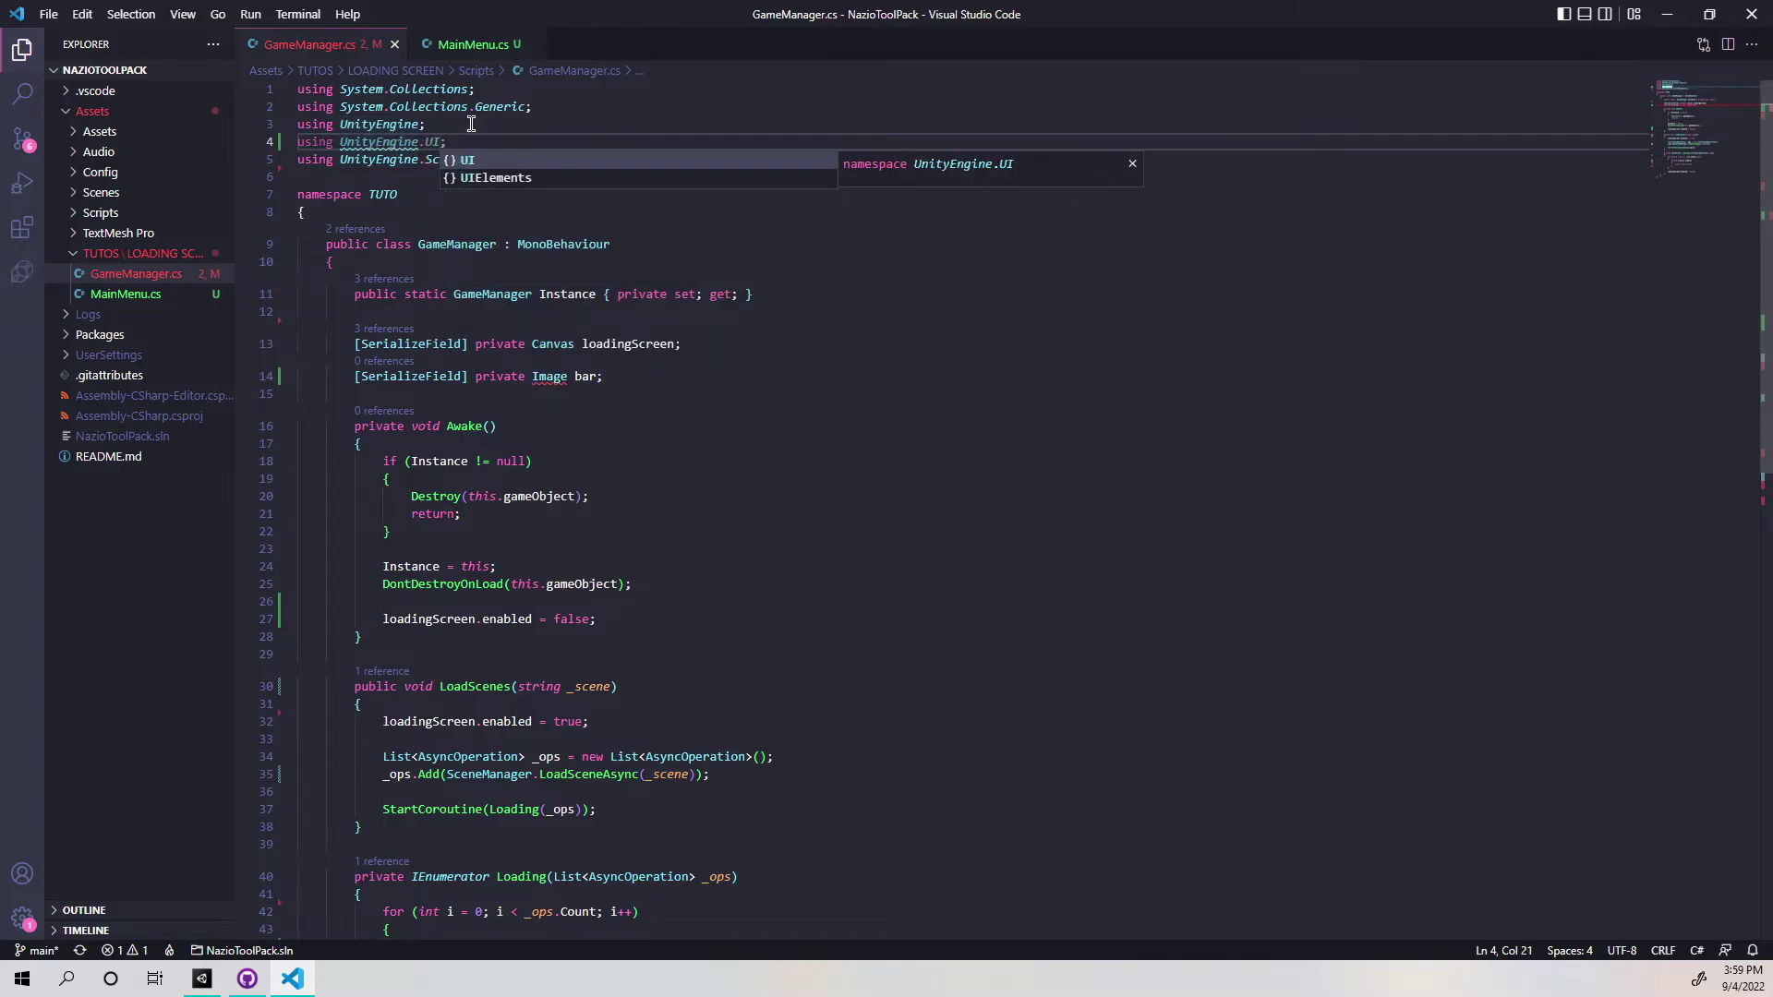
Move the caret into the body of the loading coroutine's while loop.
click(493, 139)
click(598, 376)
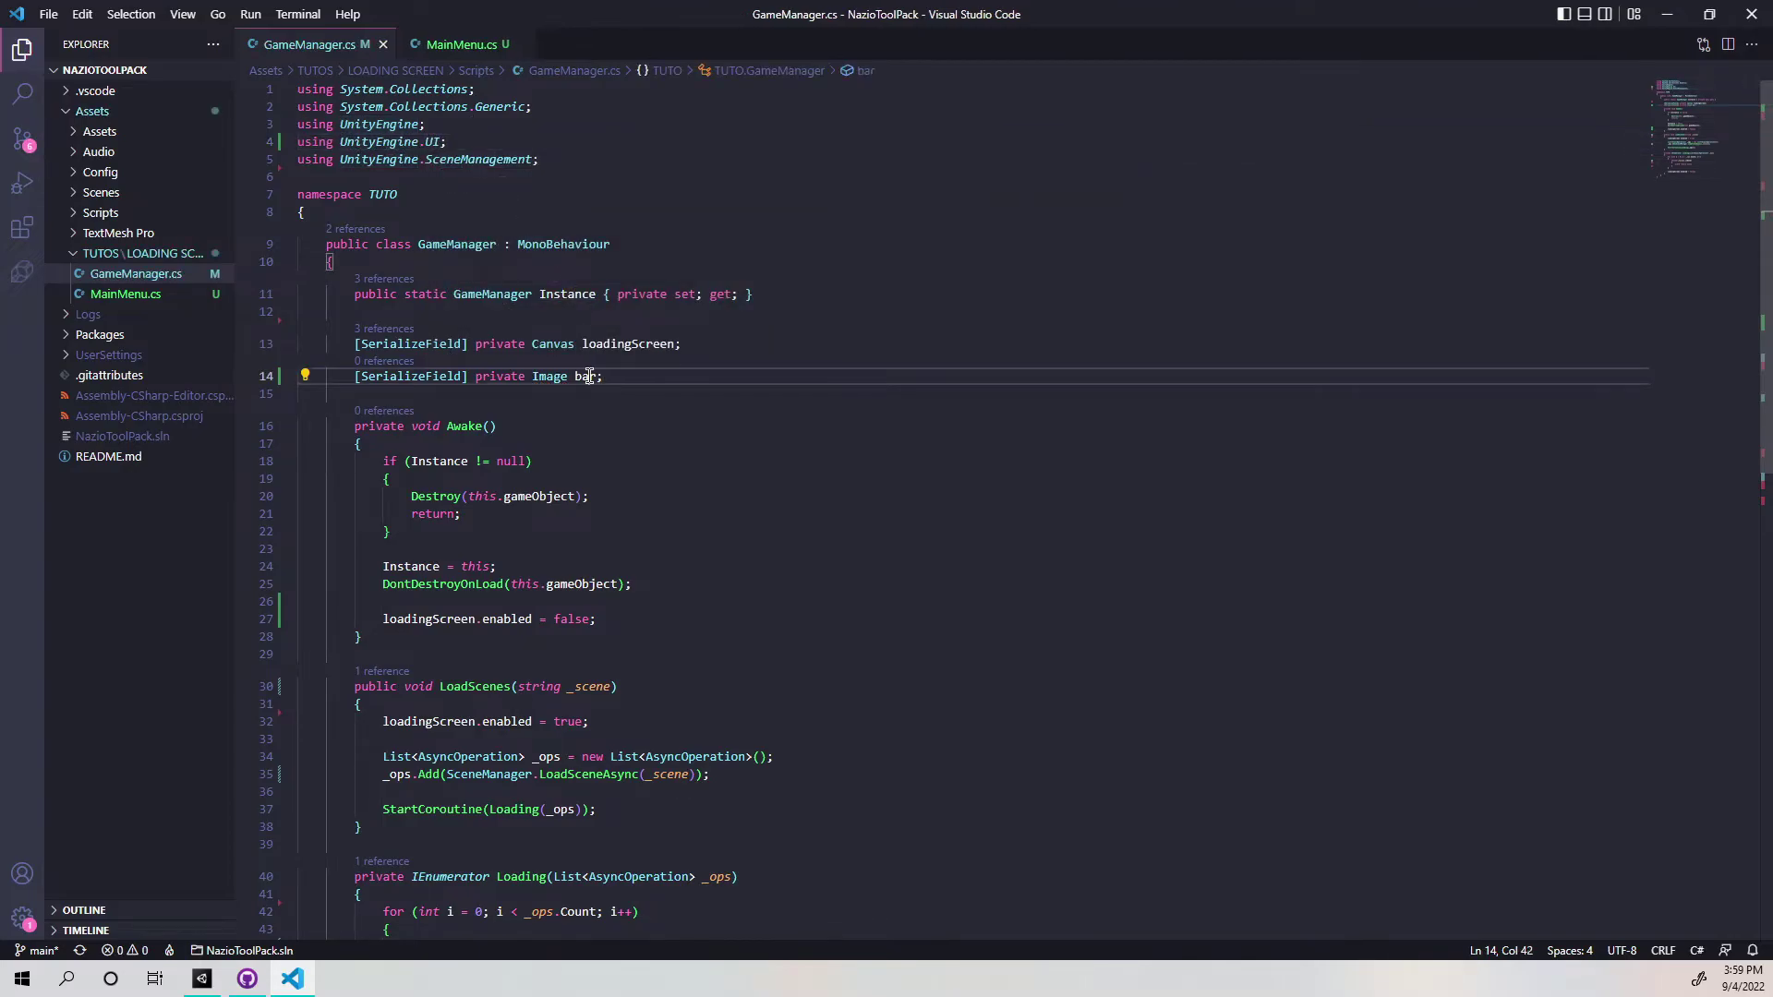
scroll(517, 443, down, 5)
click(438, 505)
Inside the while loop, add 'bar.fillAmount = _ops[i].progress;' and save.
key(Return)
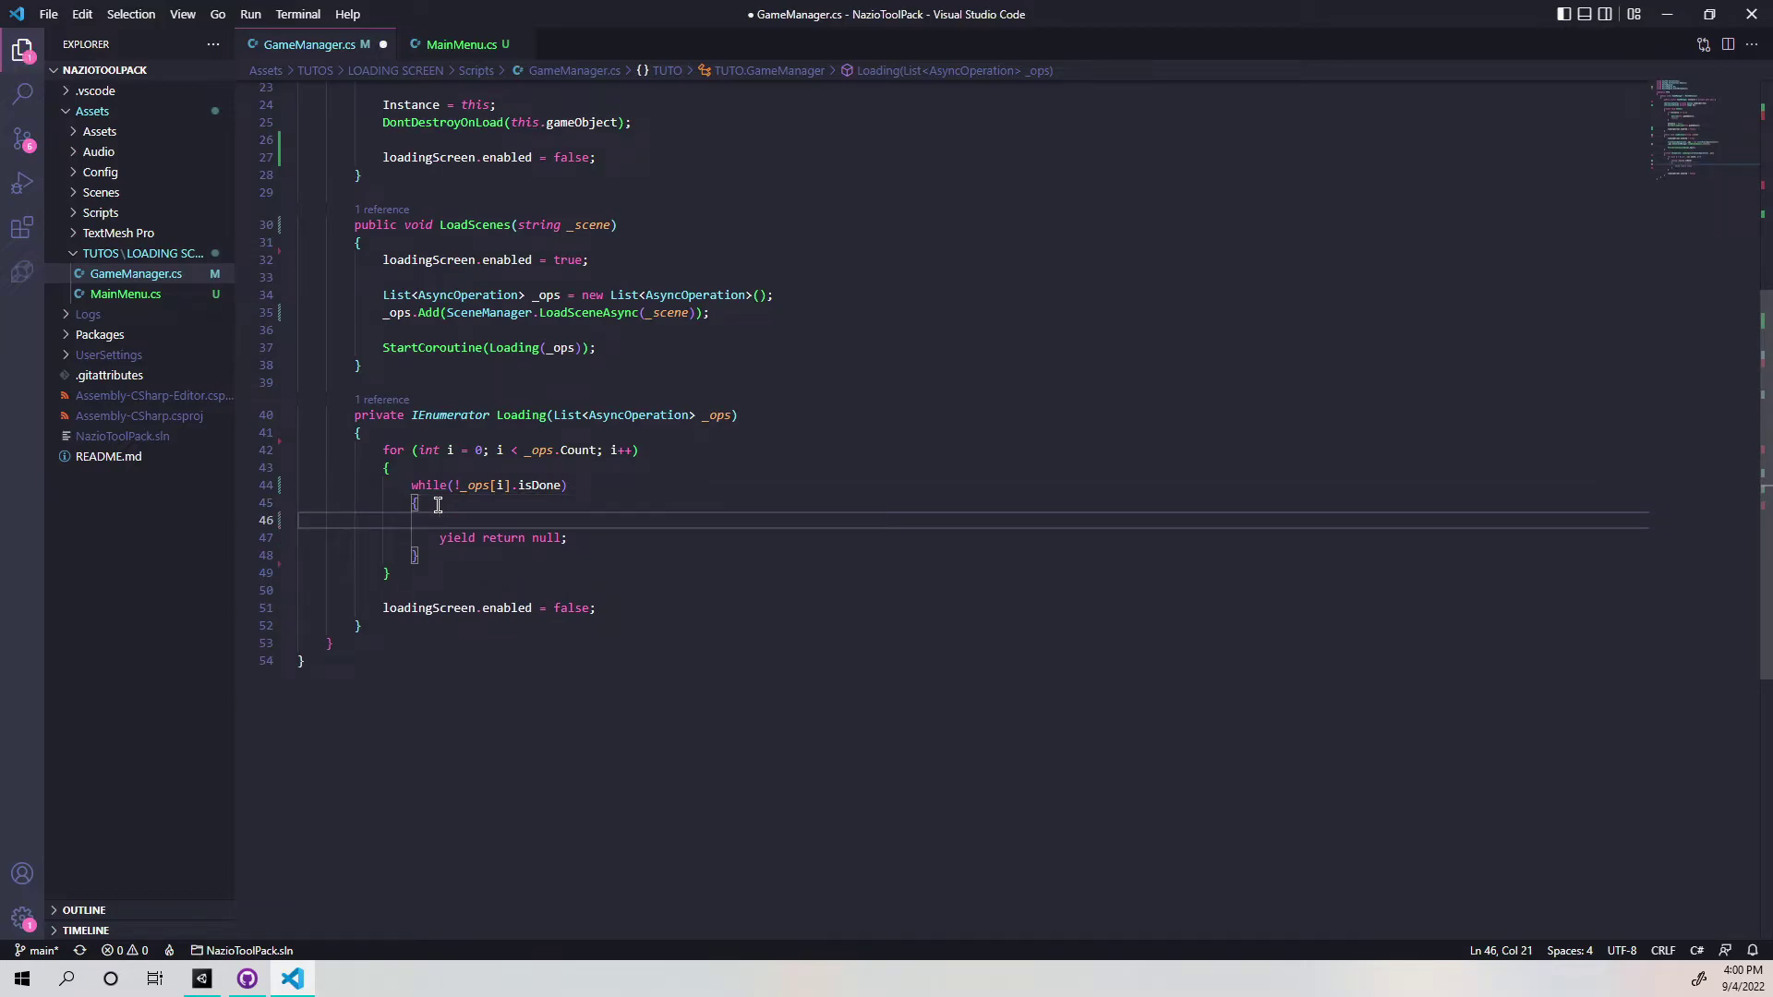
text(bar.)
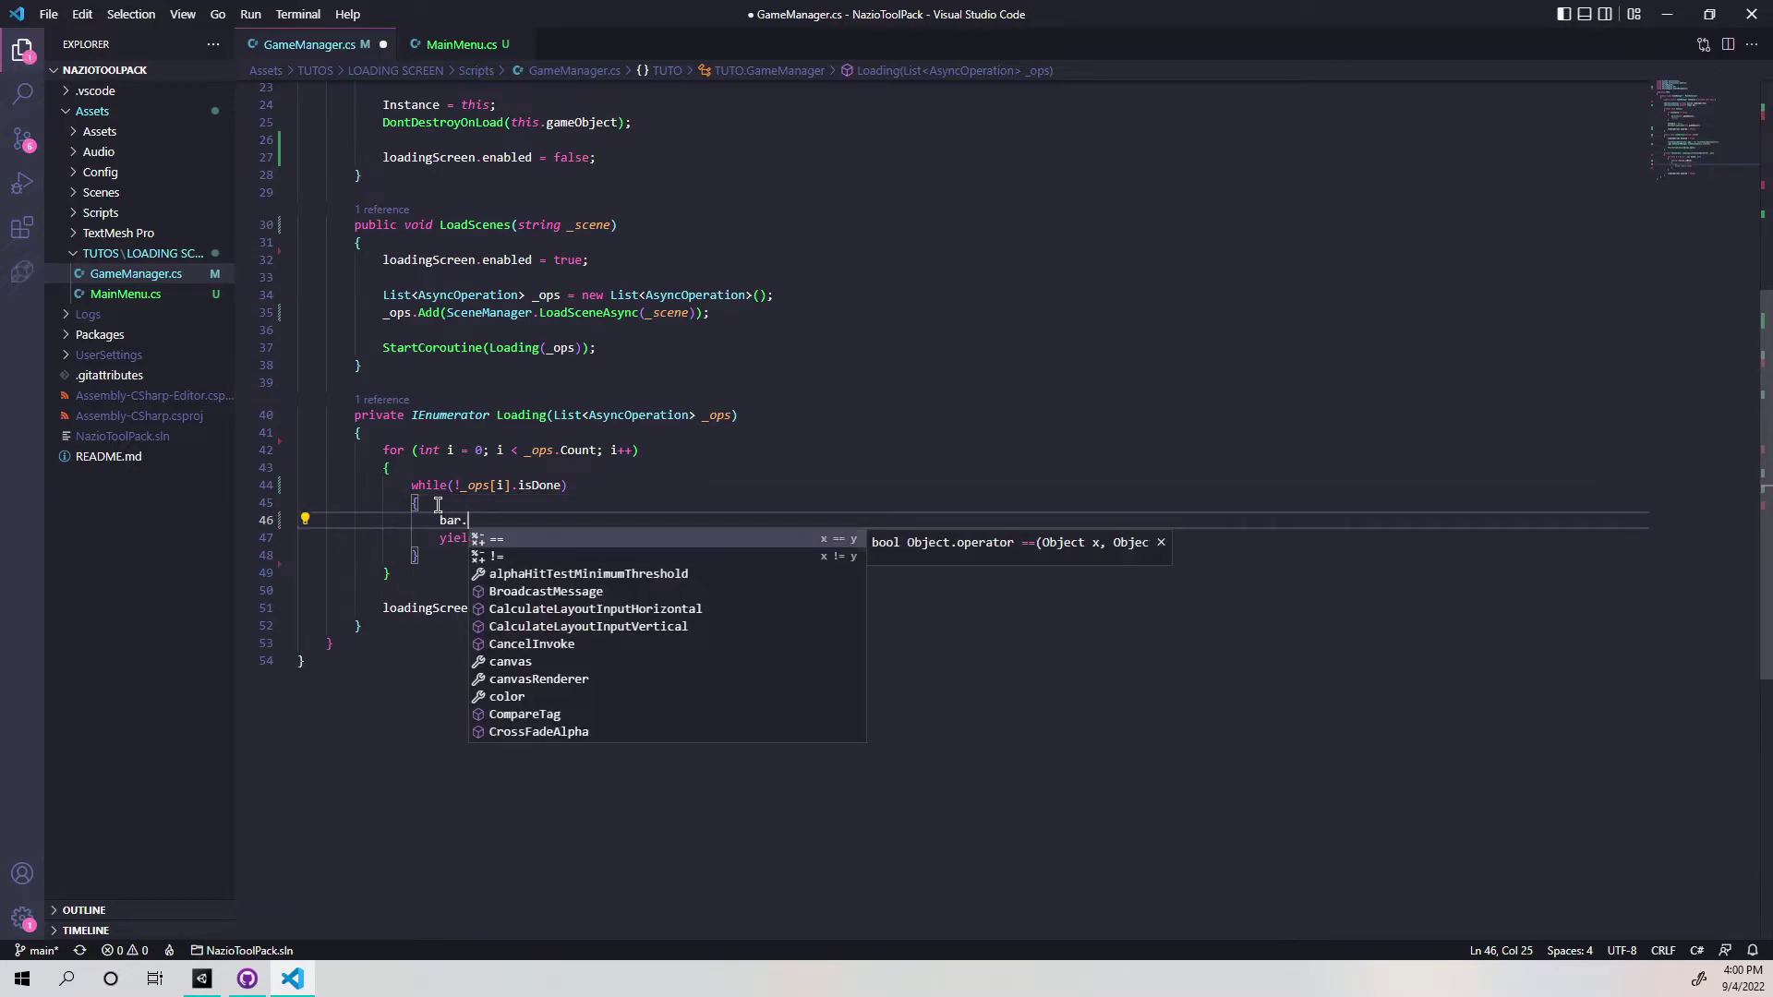
text(fil)
key(Tab)
text(= _ops[)
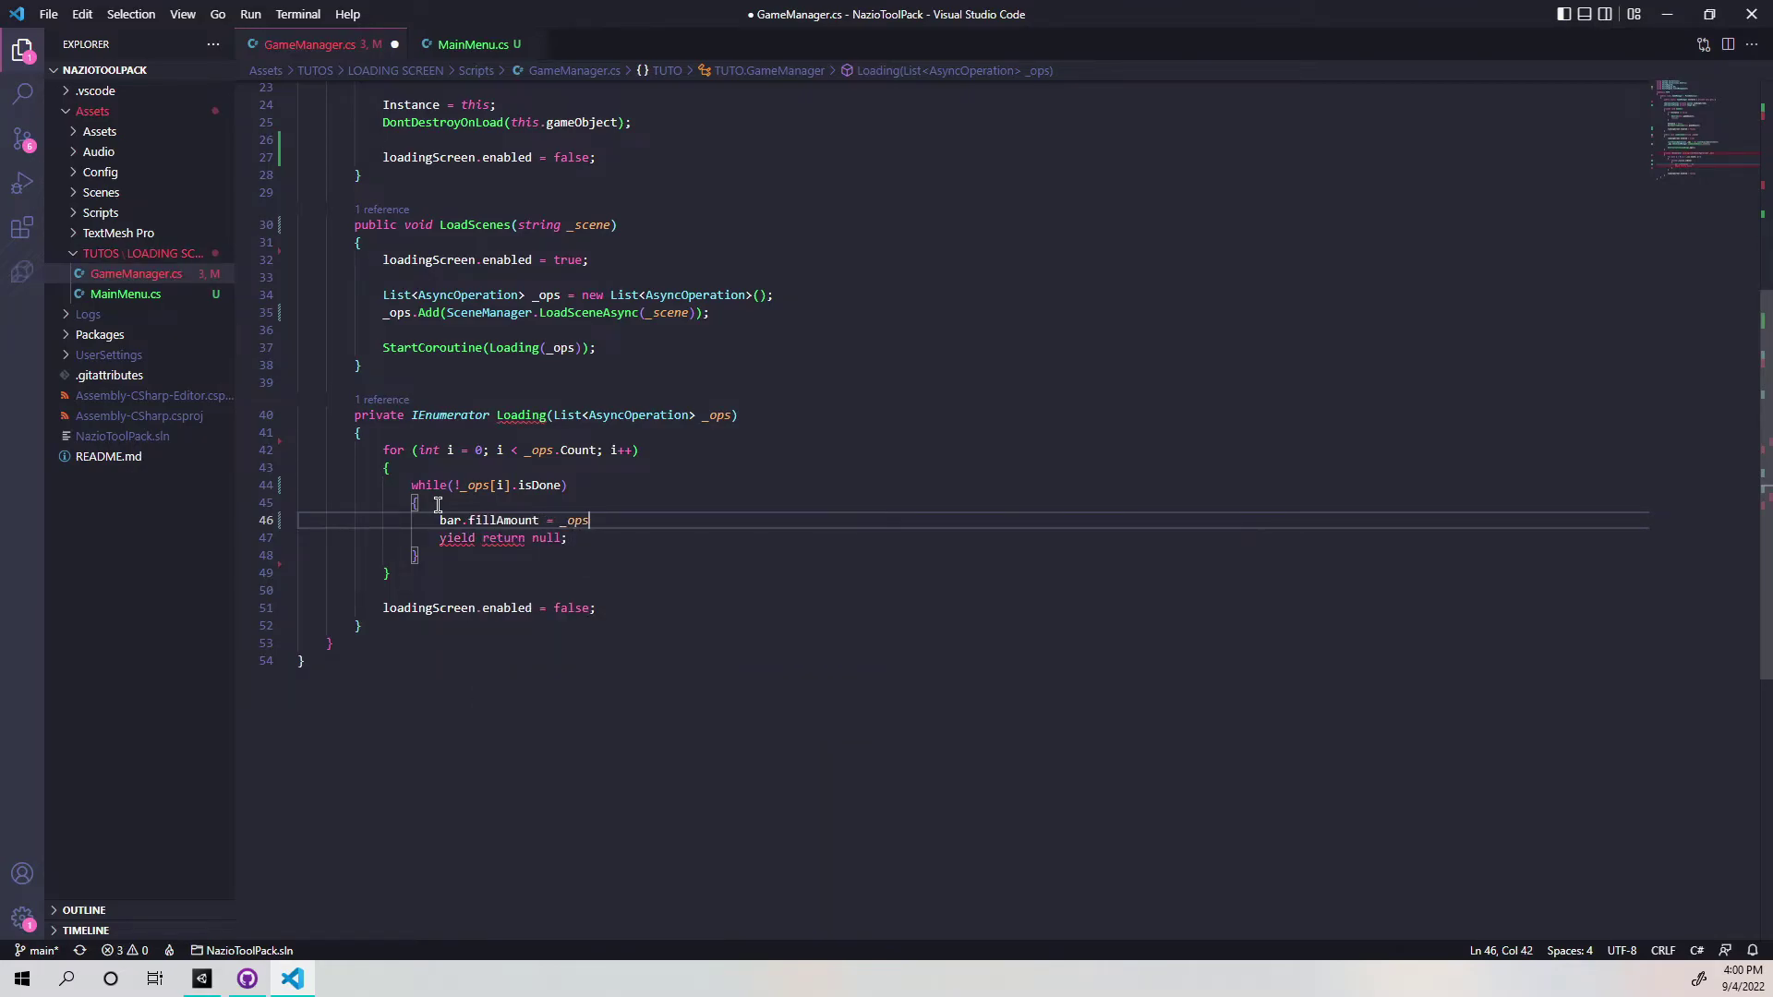
text(i)
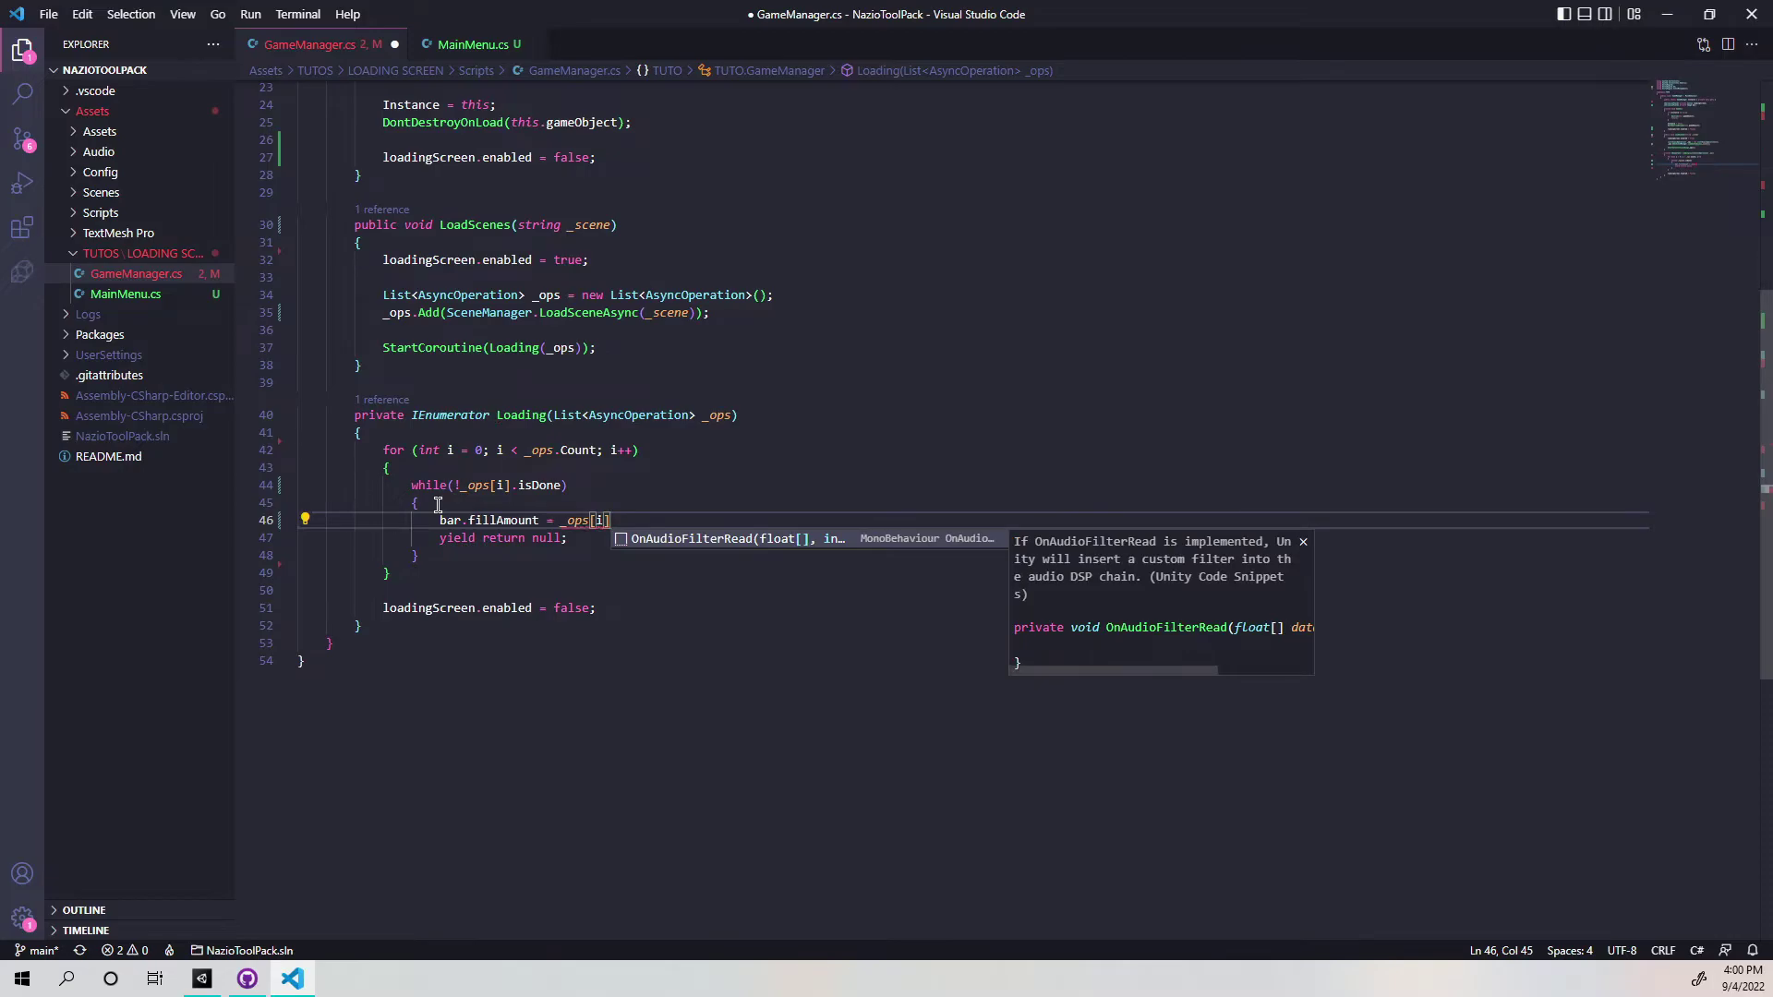
text(].)
key(Tab)
text(;)
key(ctrl+s)
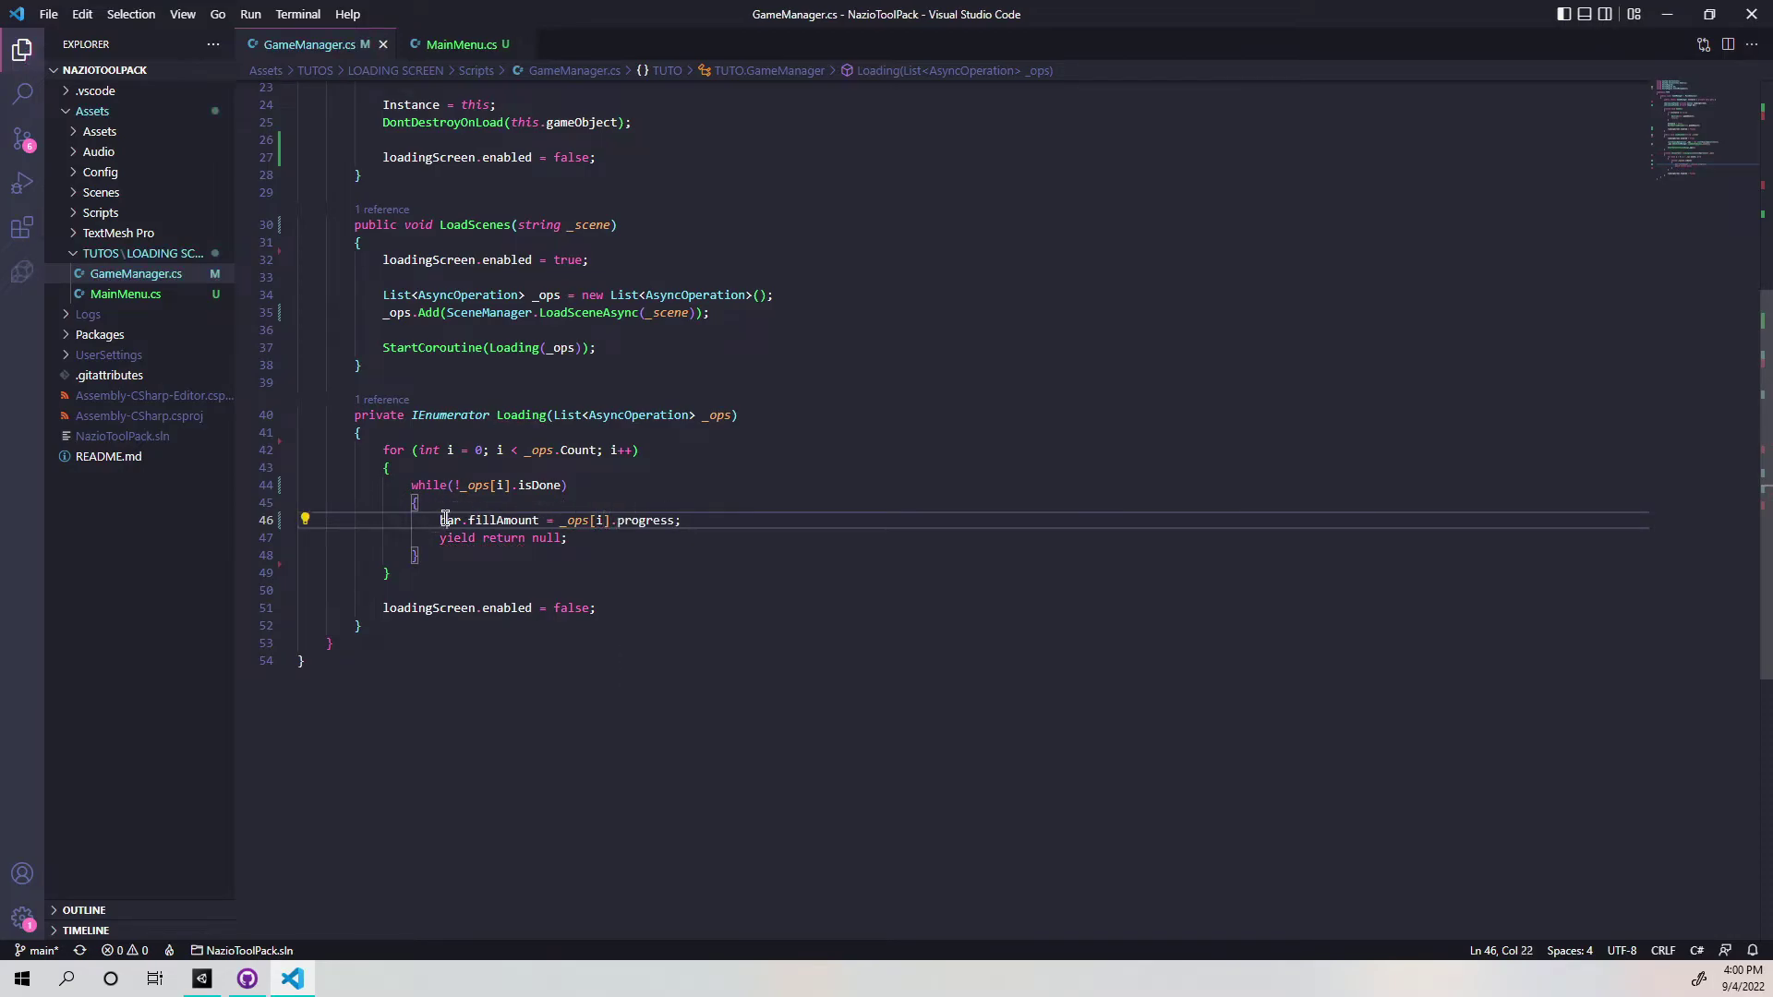
In LoadScenes, add 'bar.fillAmount = 0;' right after enabling the loading screen.
drag(538, 520, 483, 521)
click(606, 261)
key(Return)
text(bar.fillAmount = )
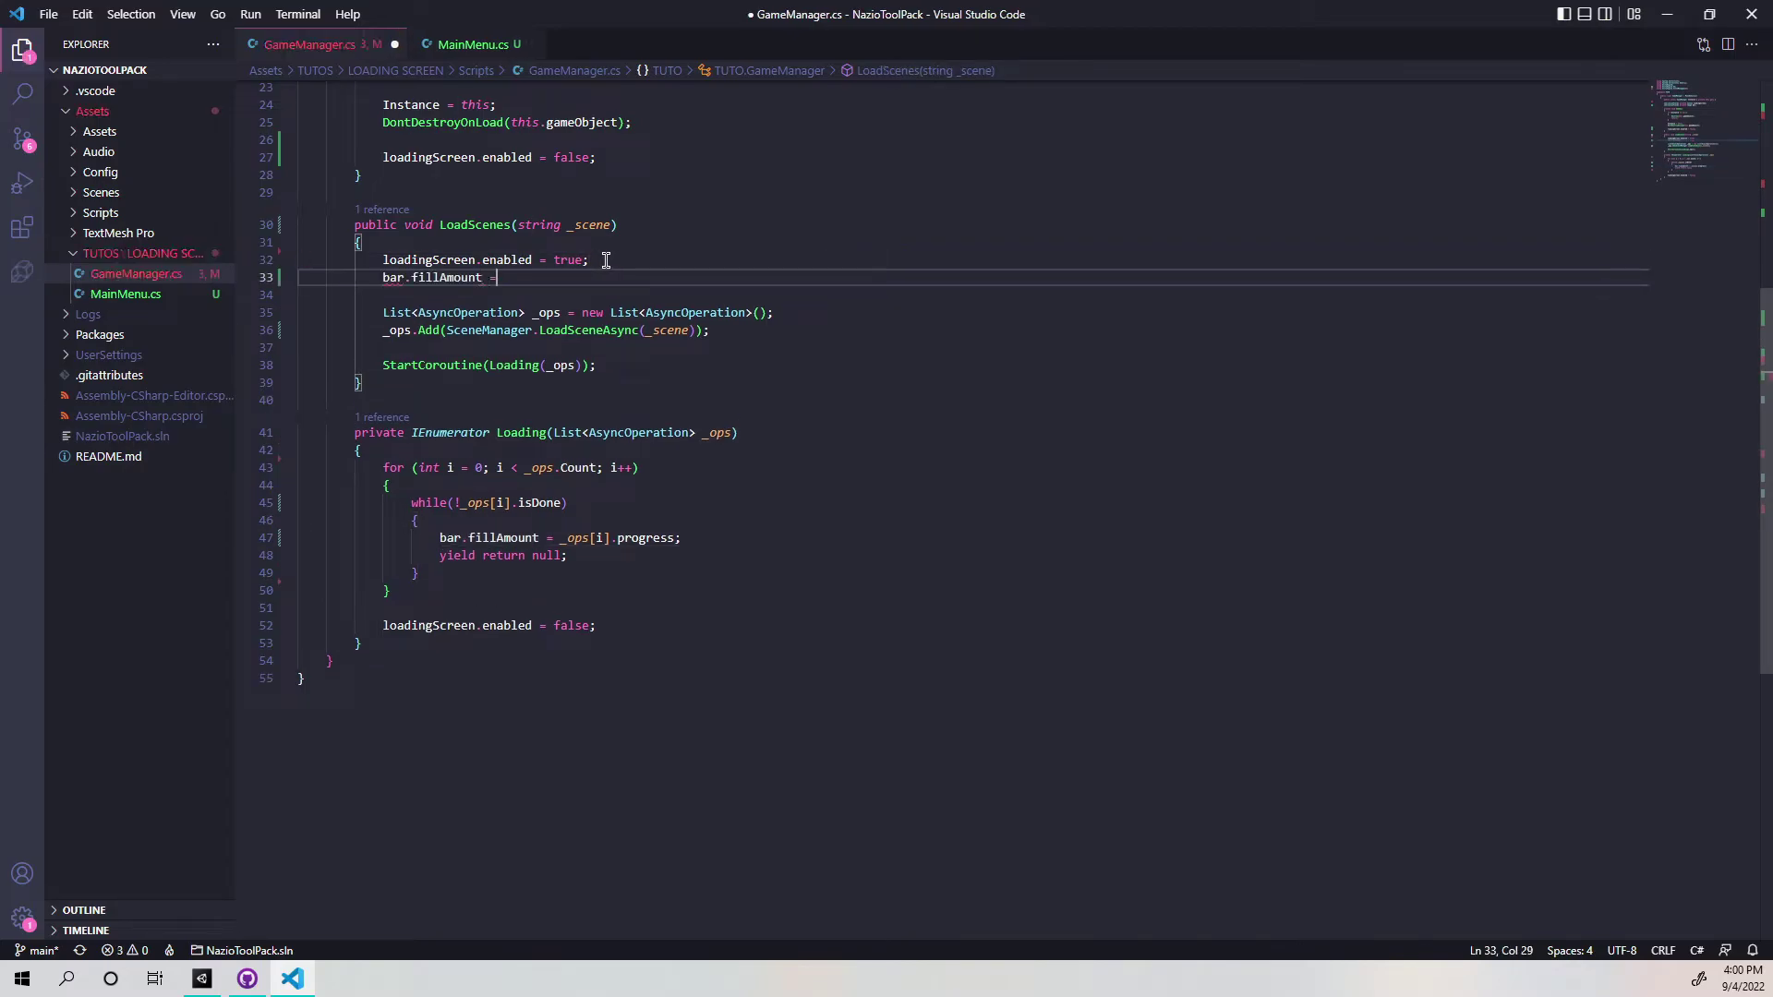
text(0;)
key(alt+Tab)
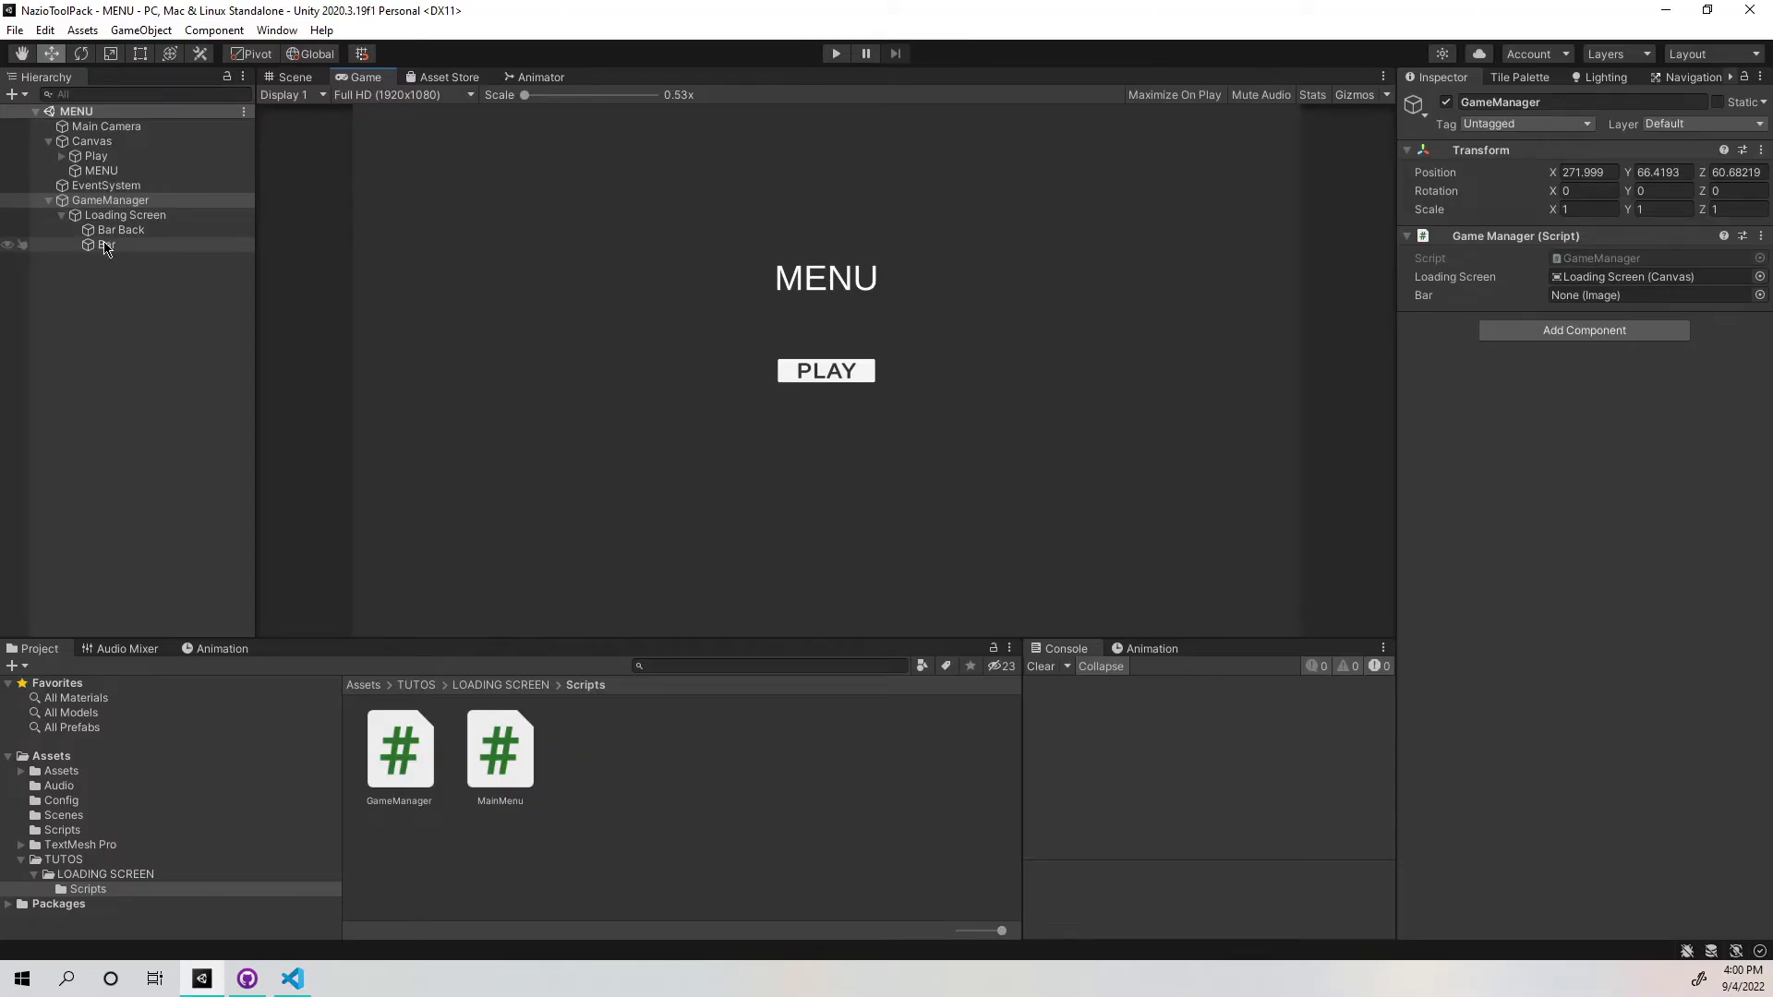
Assign the Bar image to GameManager's Bar field and play-test that PLAY loads GAME.
drag(106, 246, 1607, 295)
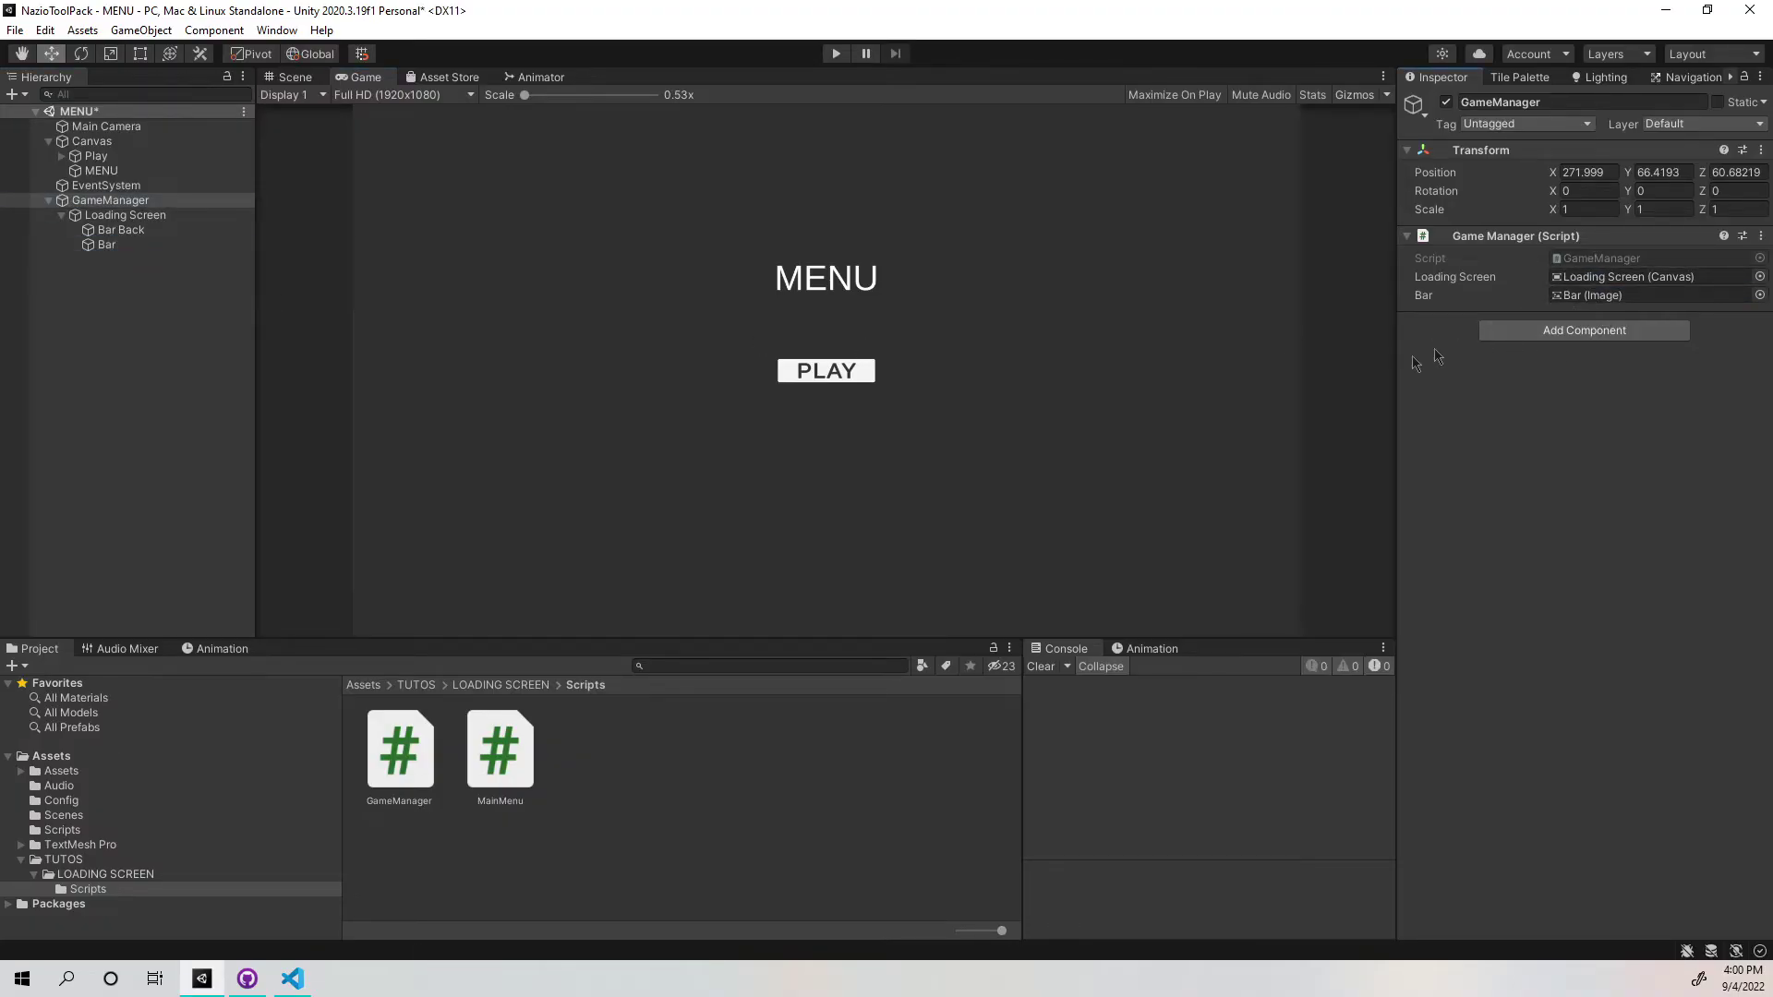
click(835, 54)
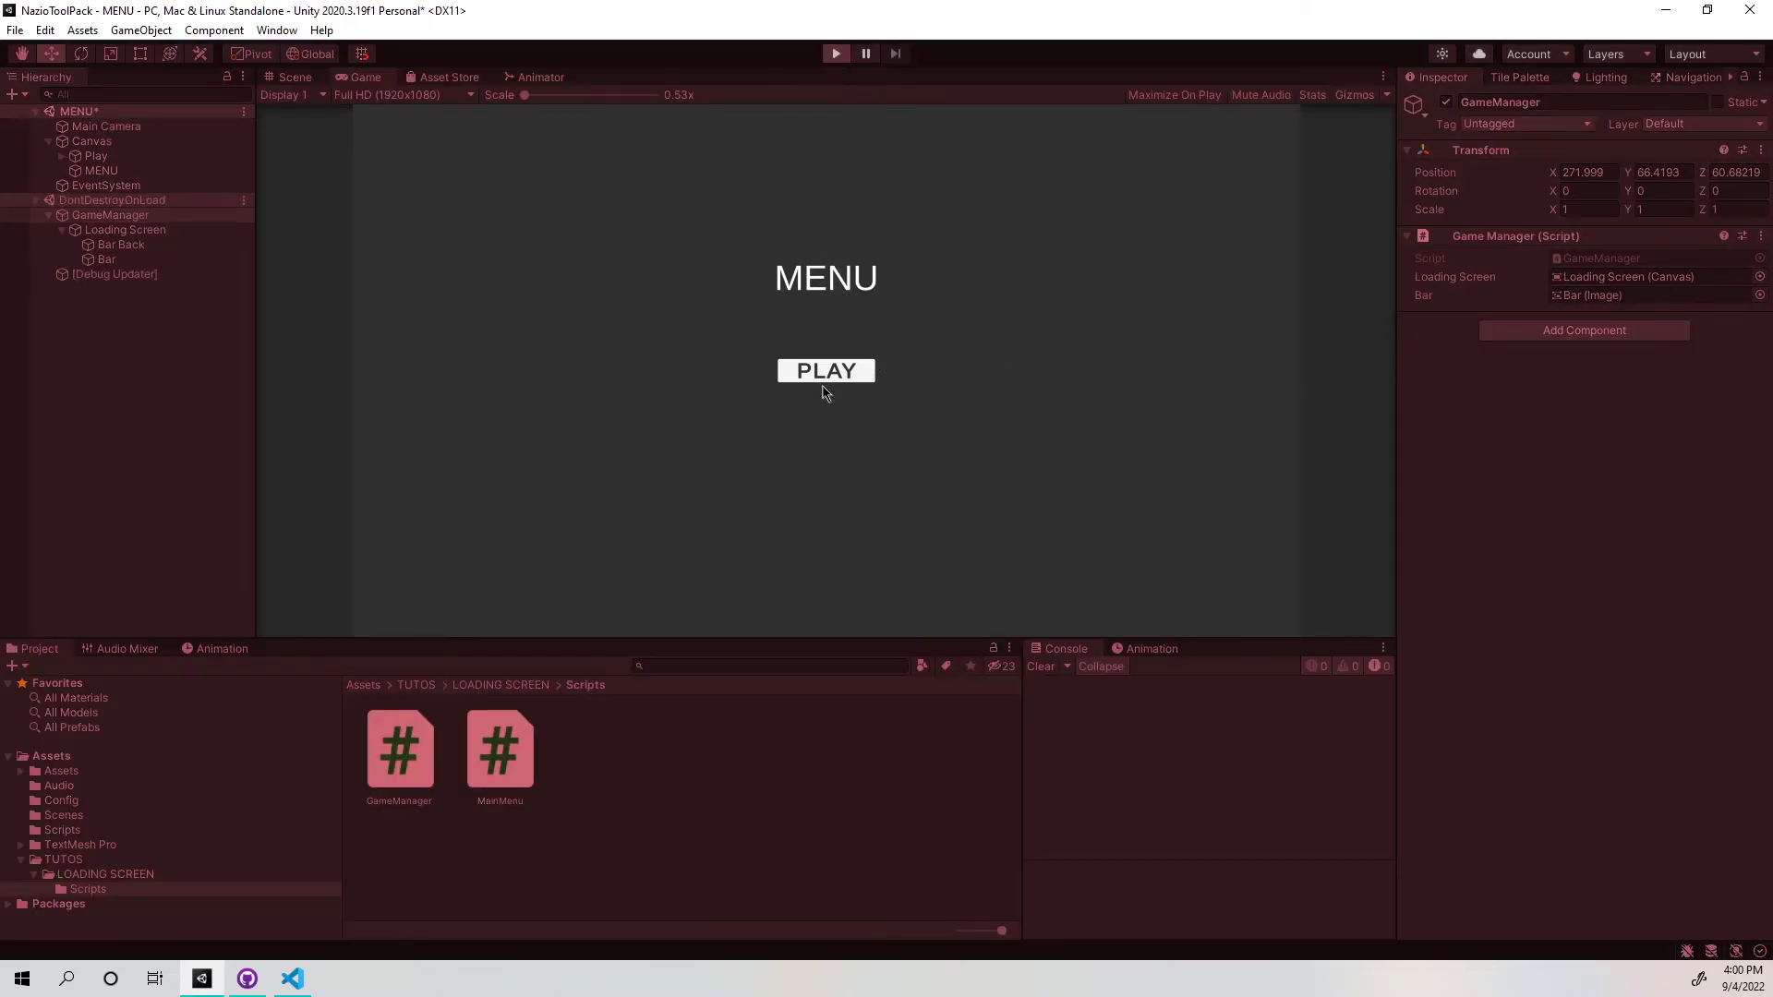
click(820, 376)
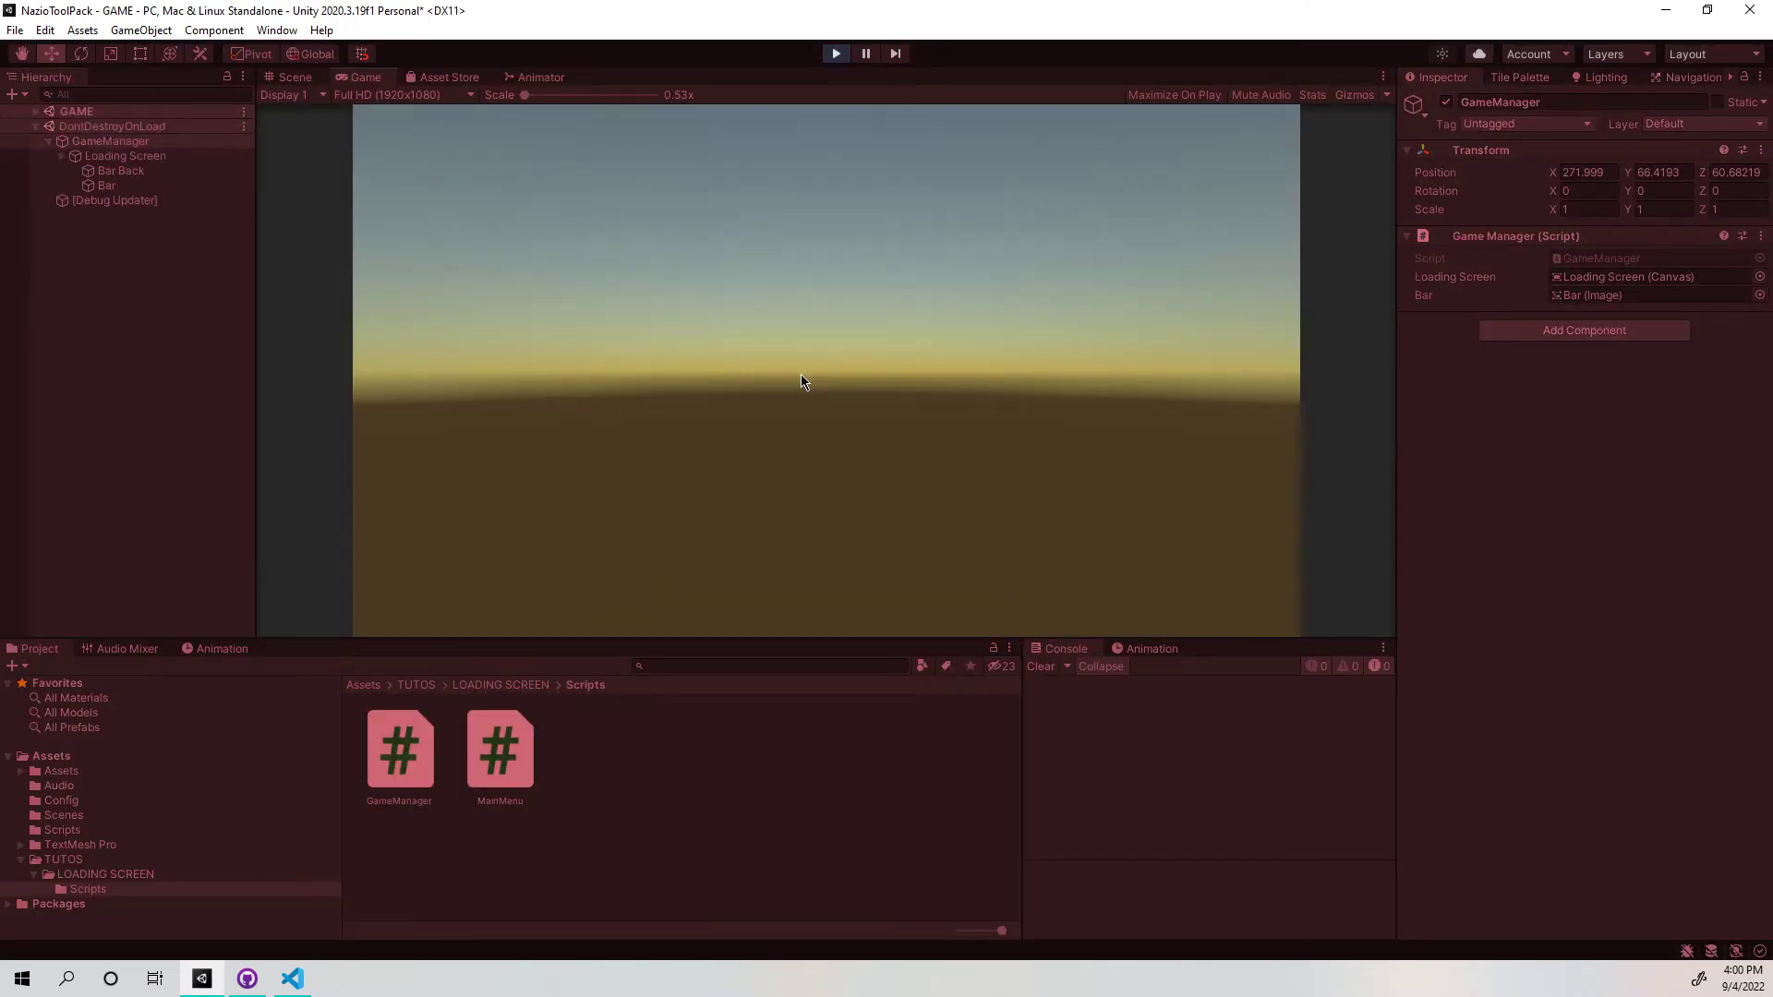
key(alt+Tab)
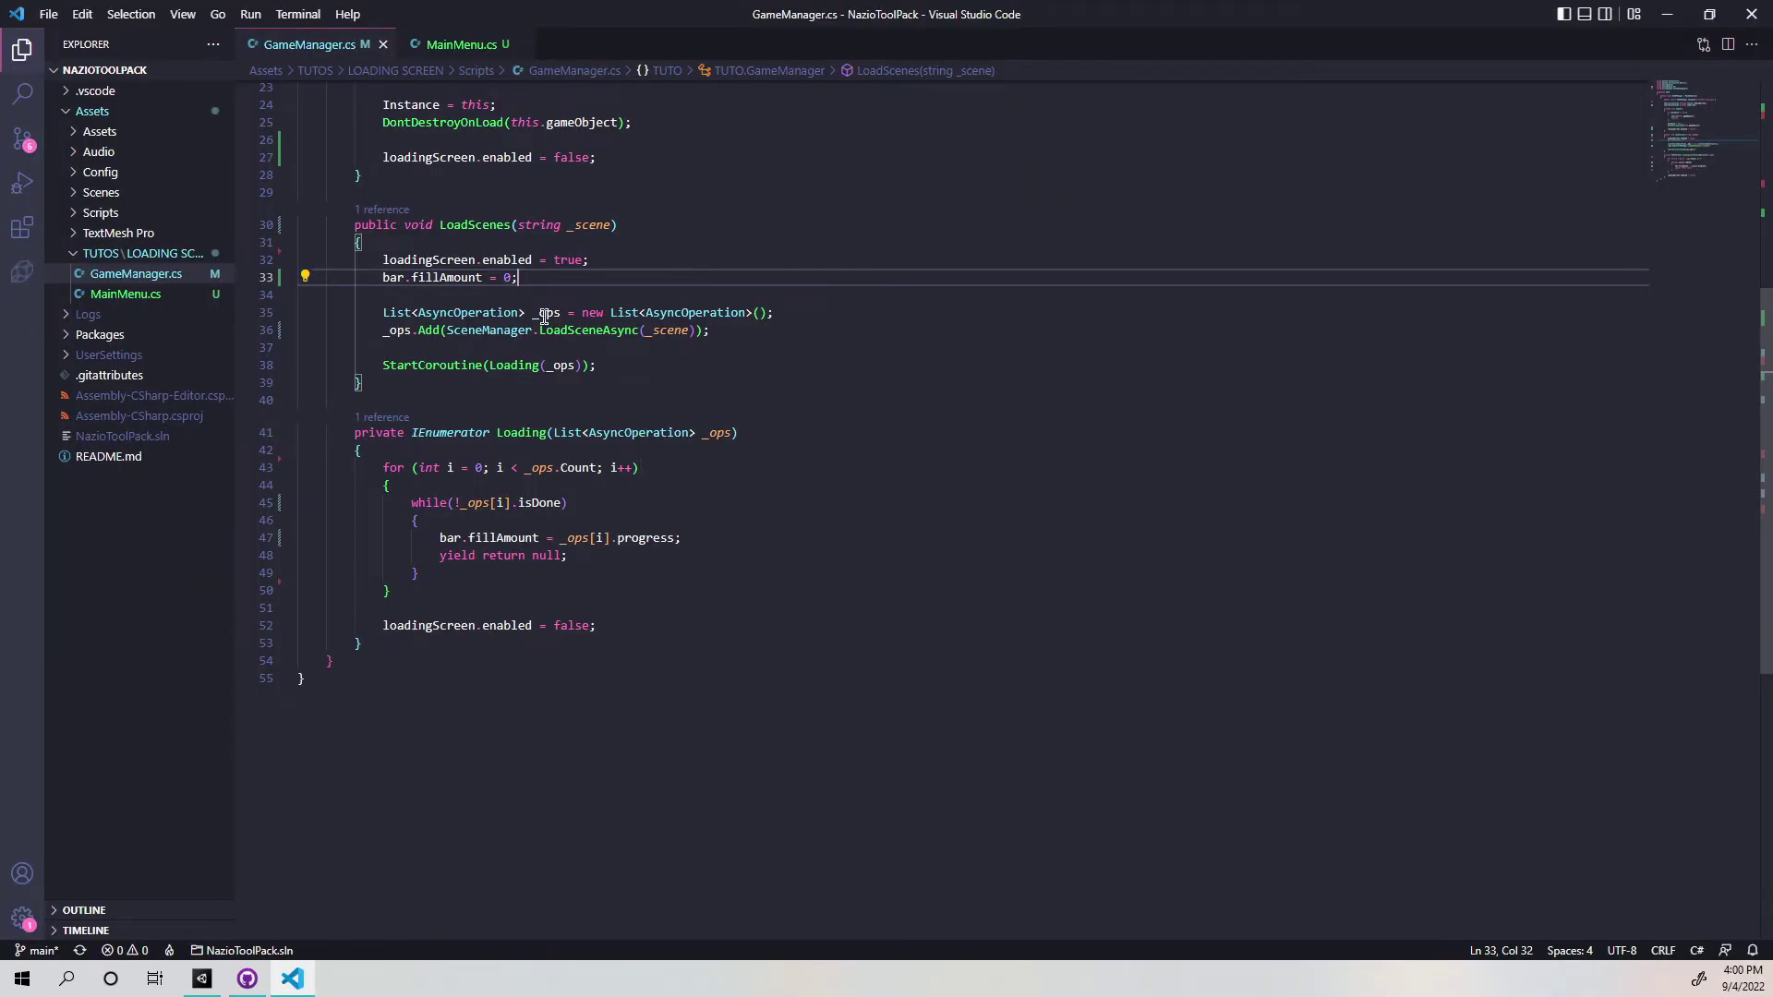
Change the LoadScenes parameter to string[] _scenes, update its use in the load call, and save.
click(560, 224)
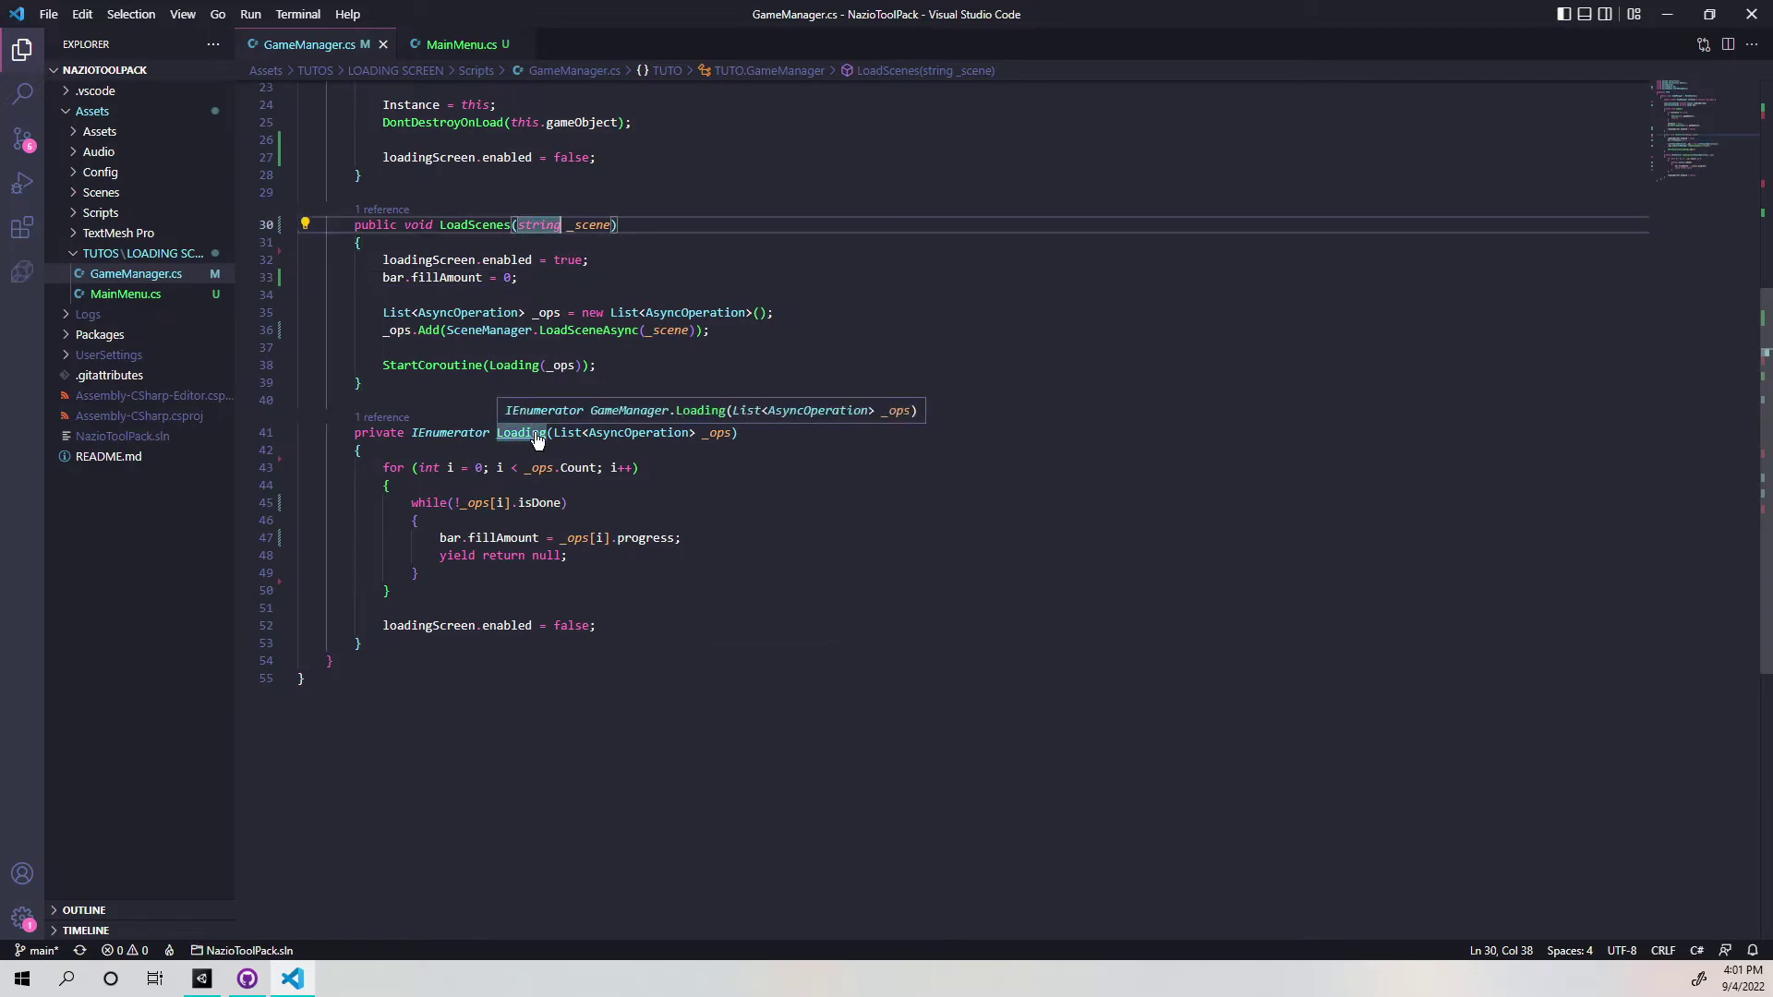
text([)
click(625, 225)
text(s)
click(689, 330)
text(s)
key(ctrl+s)
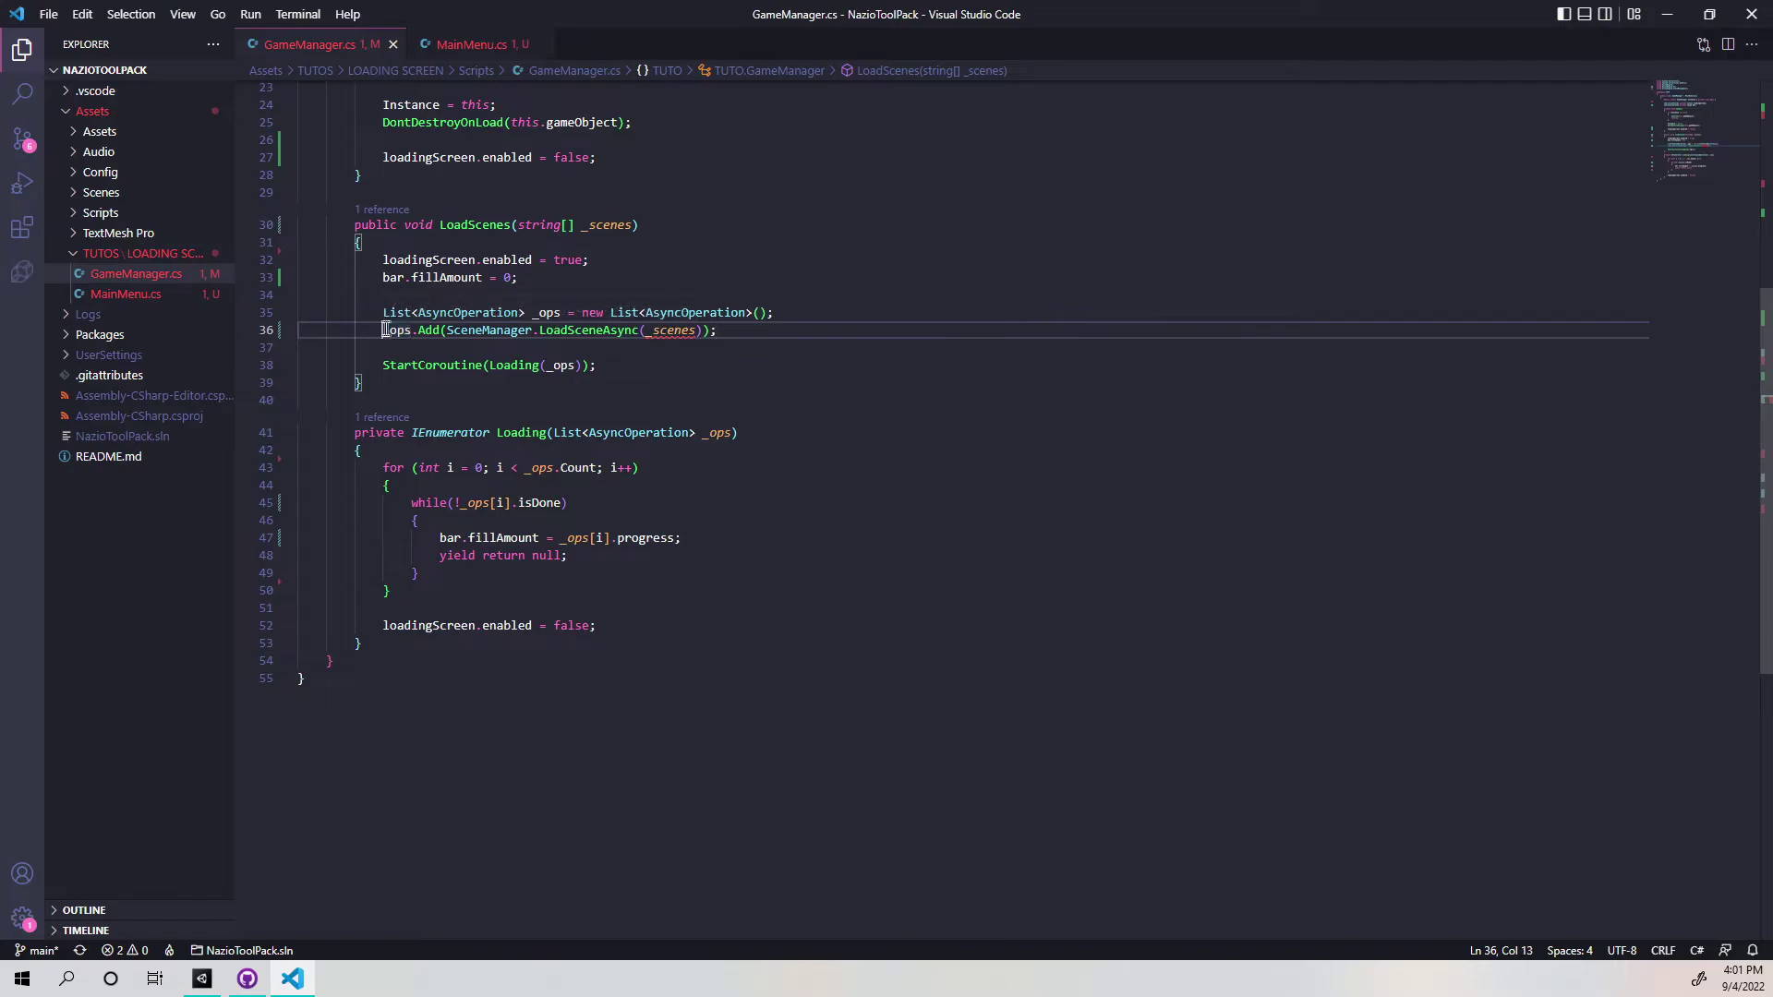
Insert a for loop snippet on a new line above the _ops.Add call.
drag(382, 330, 756, 327)
click(756, 327)
drag(743, 327, 390, 329)
key(Home)
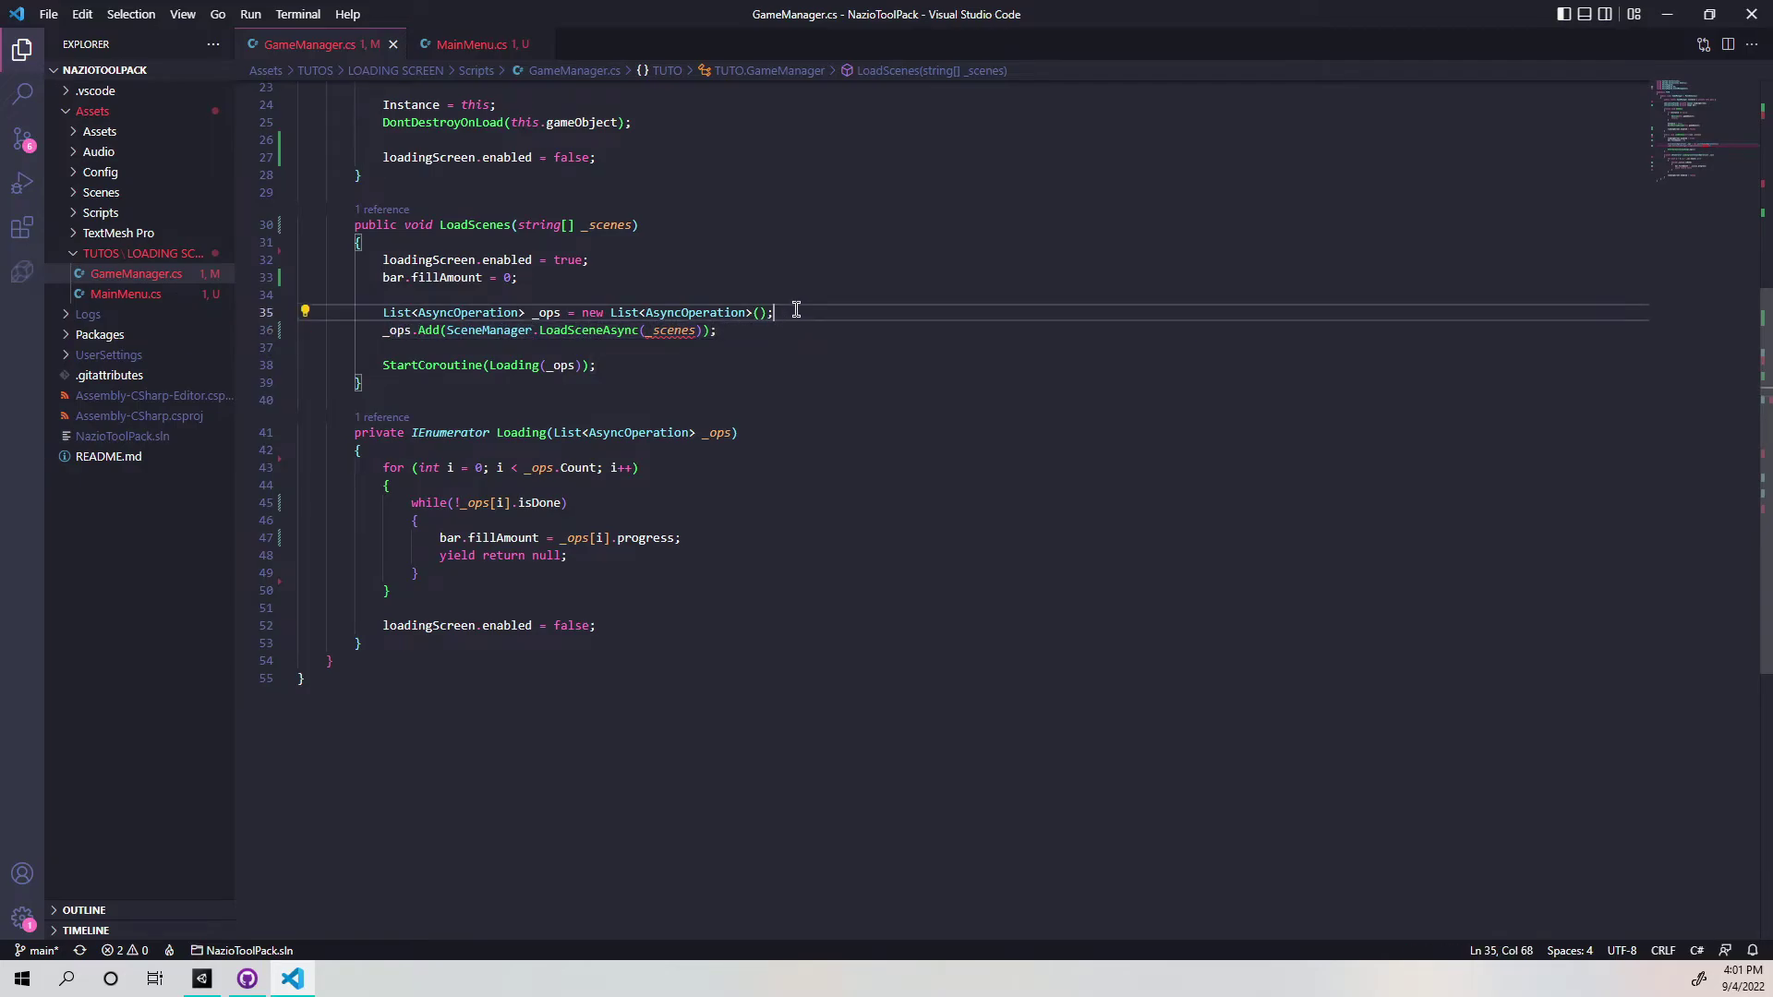
key(Return)
key(Return)
key(Up)
text(for)
key(Tab)
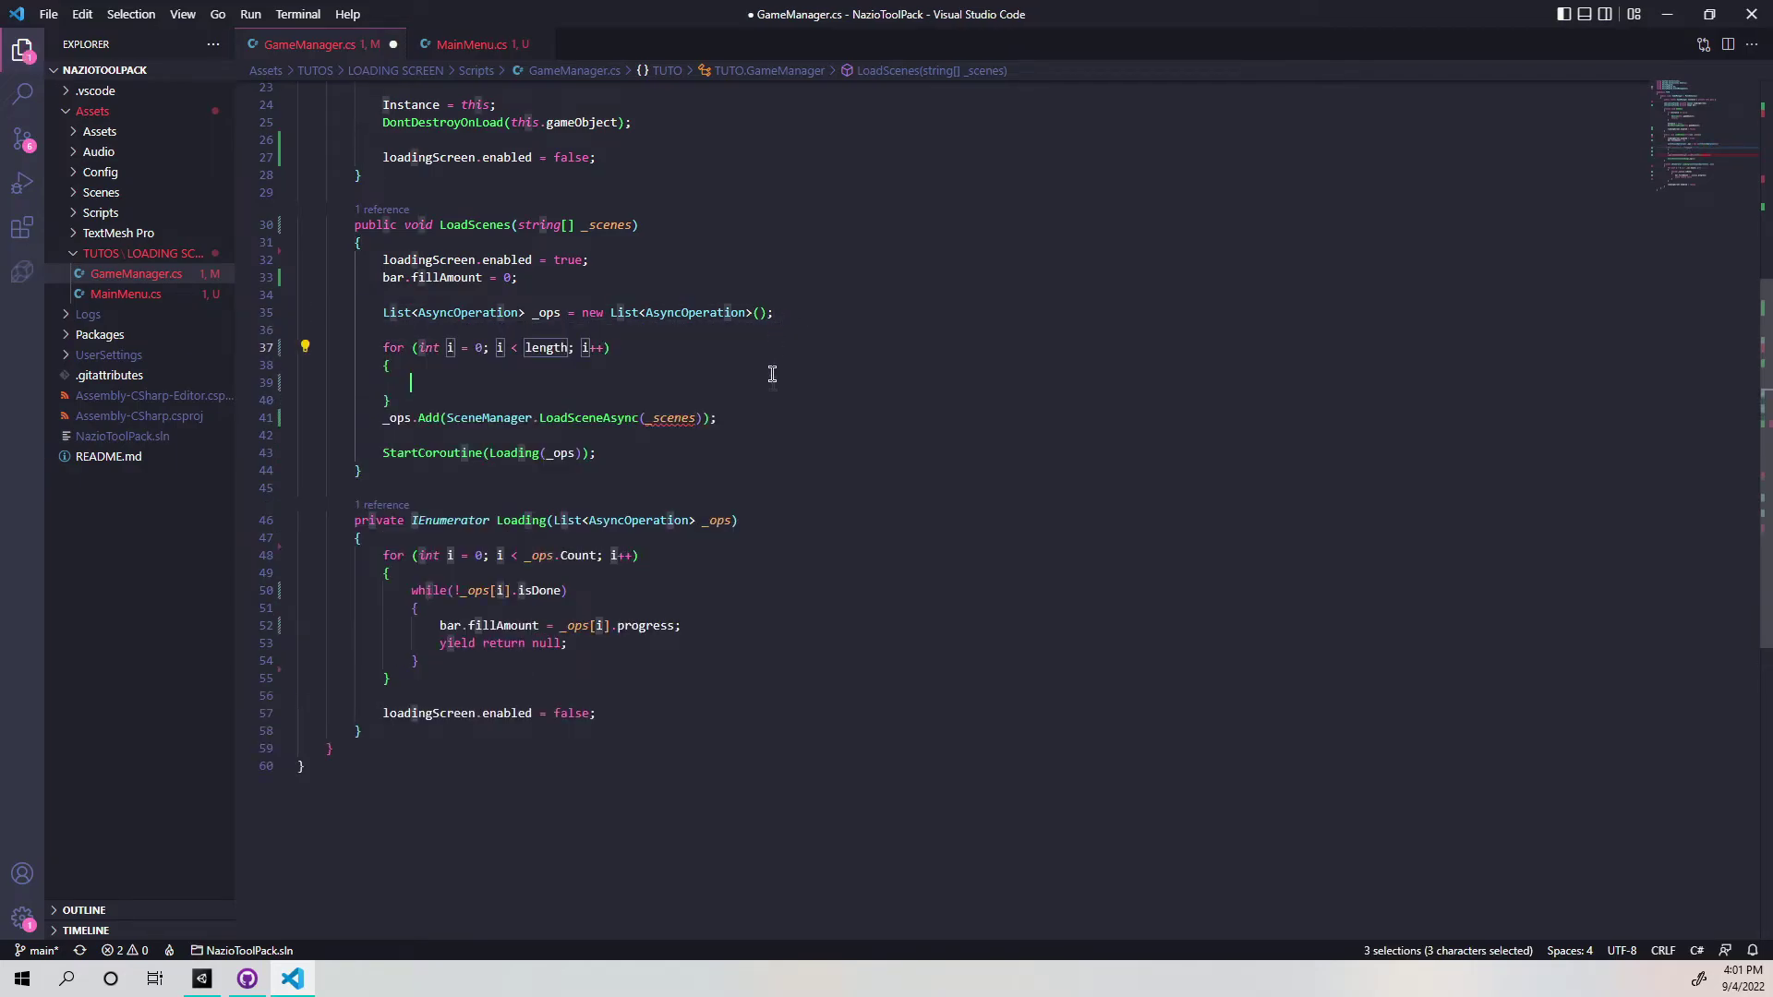
Make the for loop run to _scenes.Length and load _scenes[i] in _ops.Add, then save.
double_click(607, 225)
key(ctrl+c)
double_click(545, 348)
key(ctrl+v)
text(.L)
key(Tab)
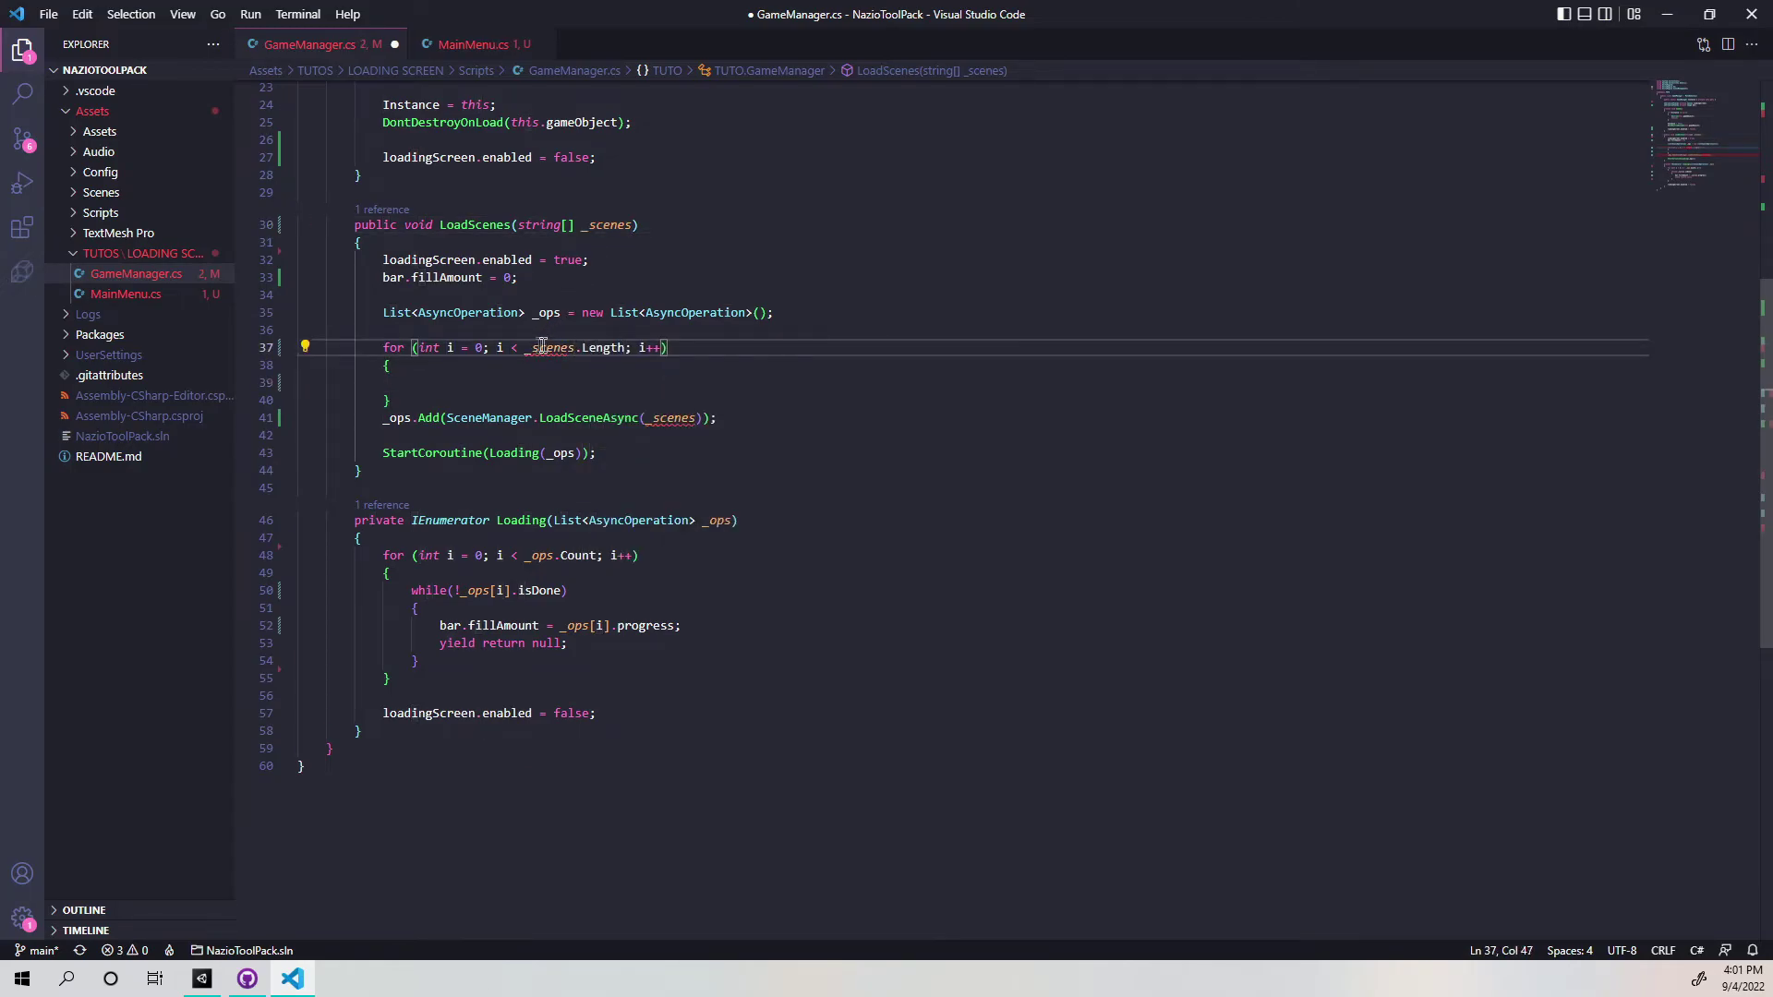
double_click(548, 347)
click(725, 382)
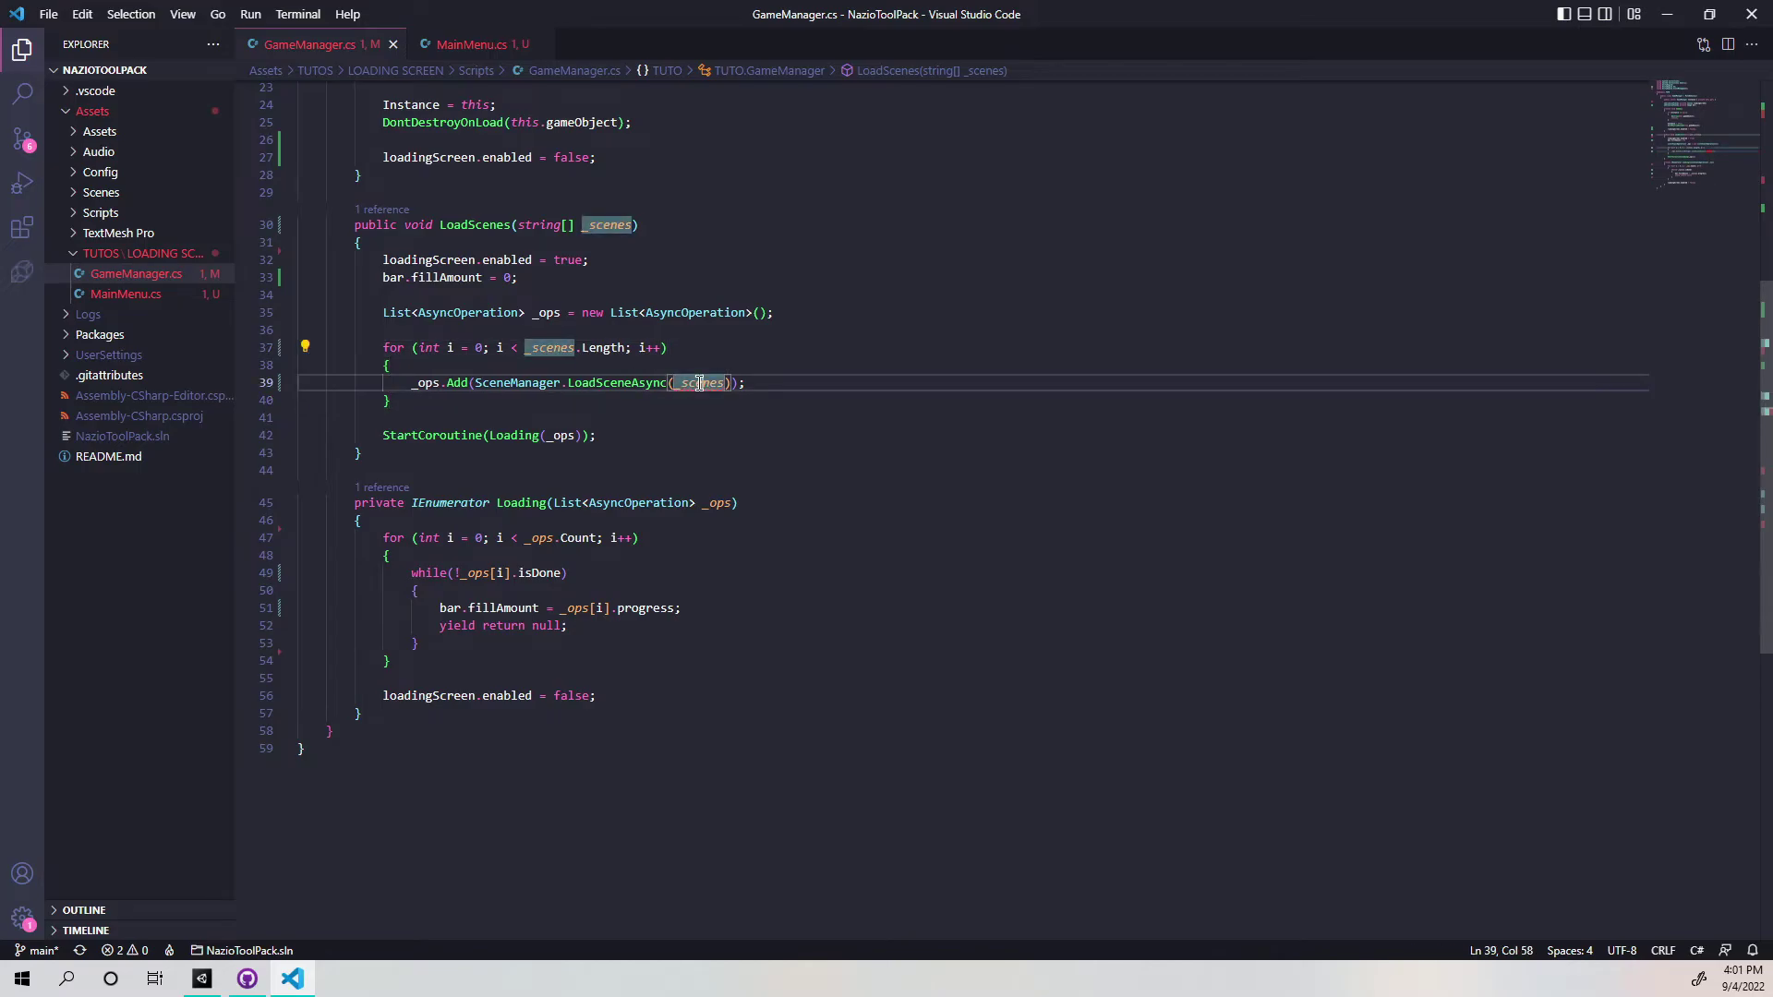
text([i)
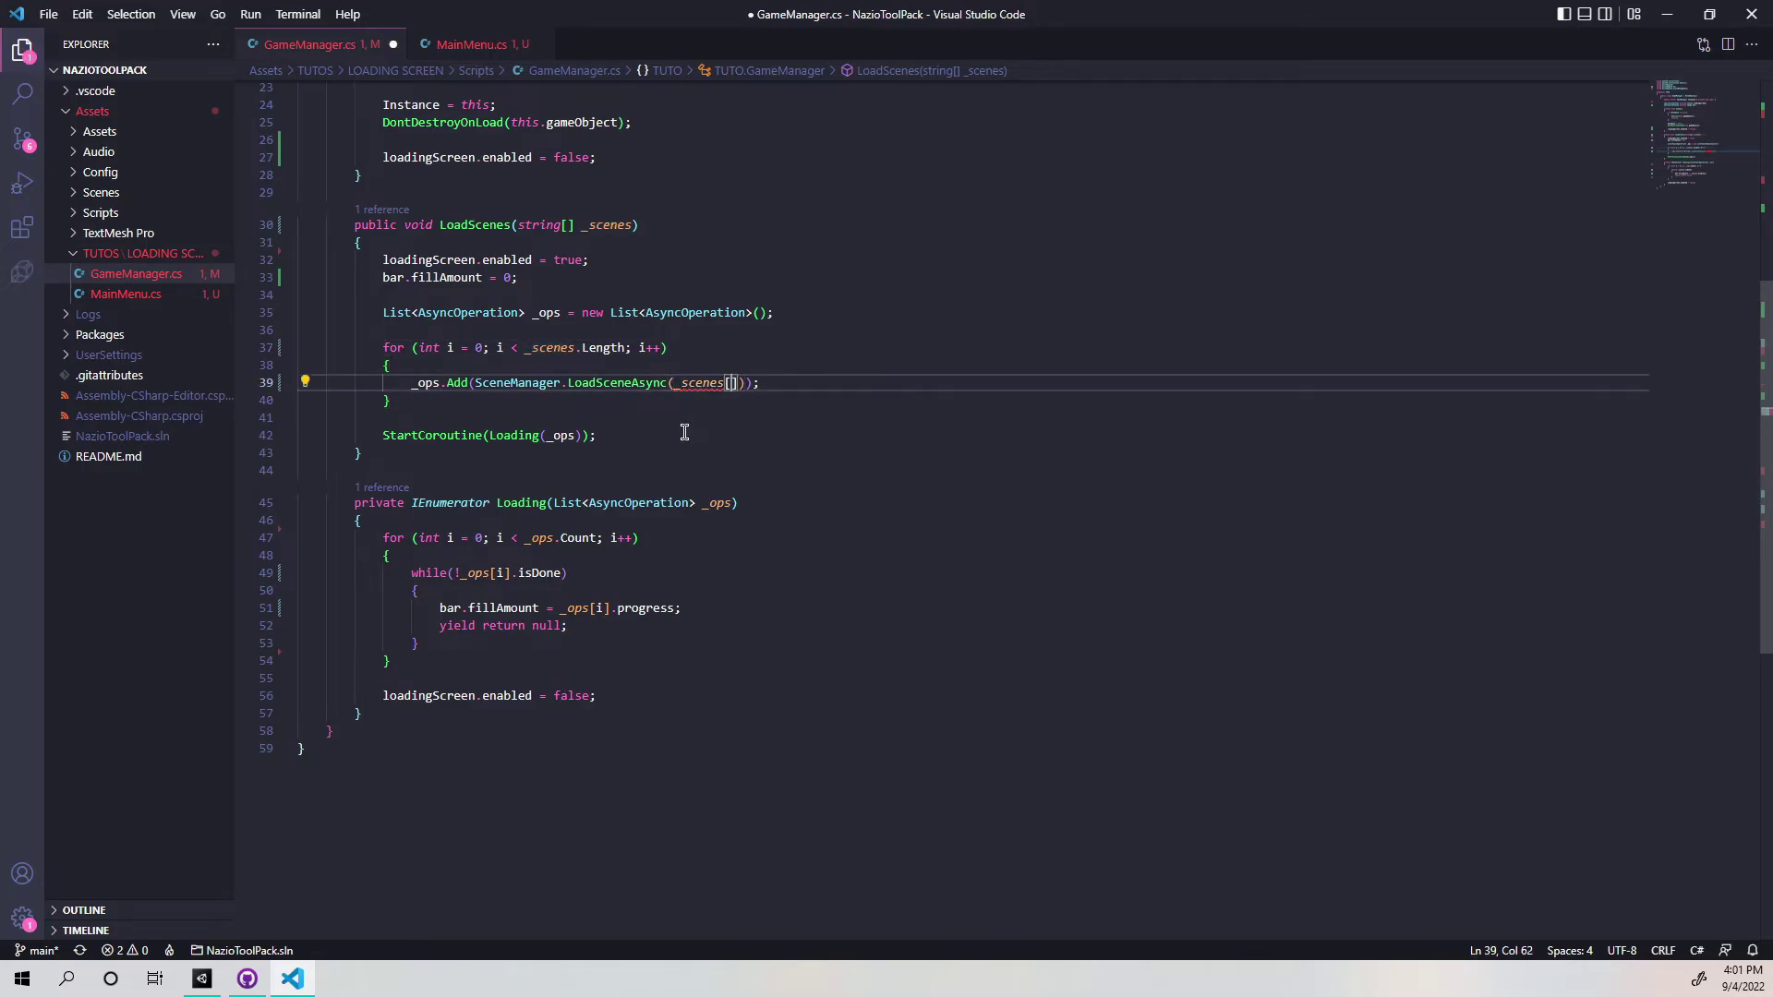
click(794, 382)
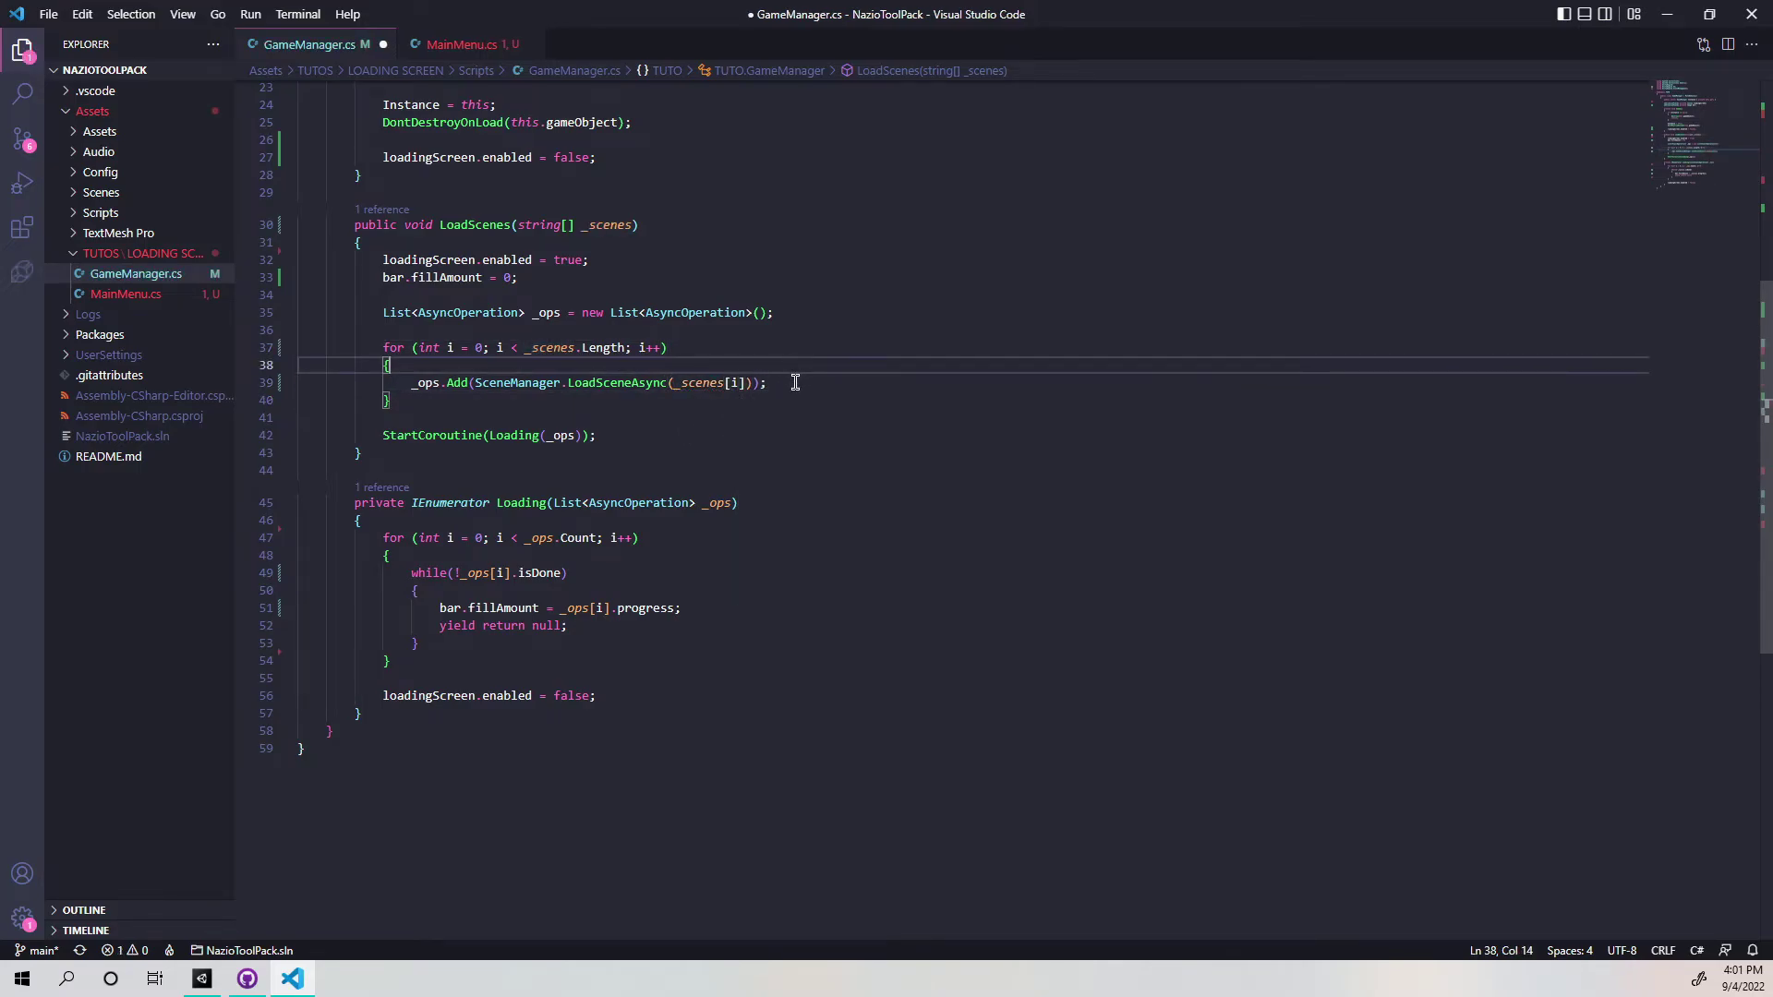
key(ctrl+s)
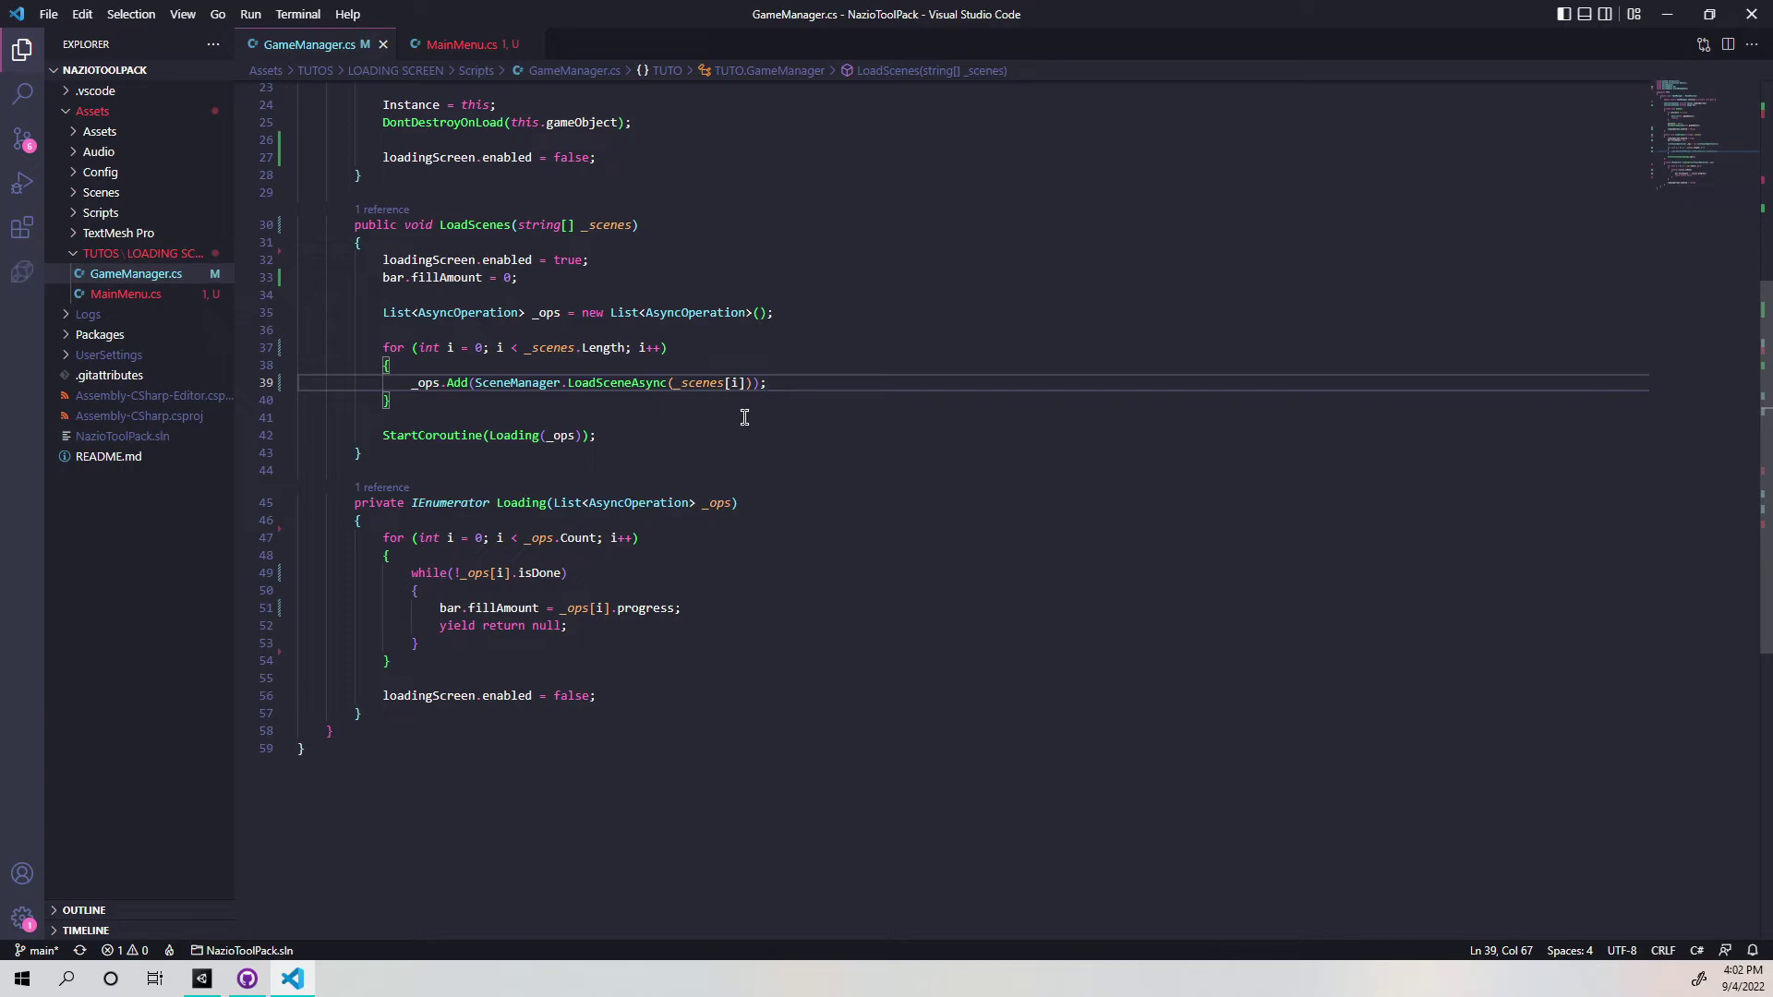
Pass i == 0 ? LoadSceneMode.Single : LoadSceneMode.Additive to LoadSceneAsync, save, and open MainMenu.cs.
click(746, 382)
text(, i)
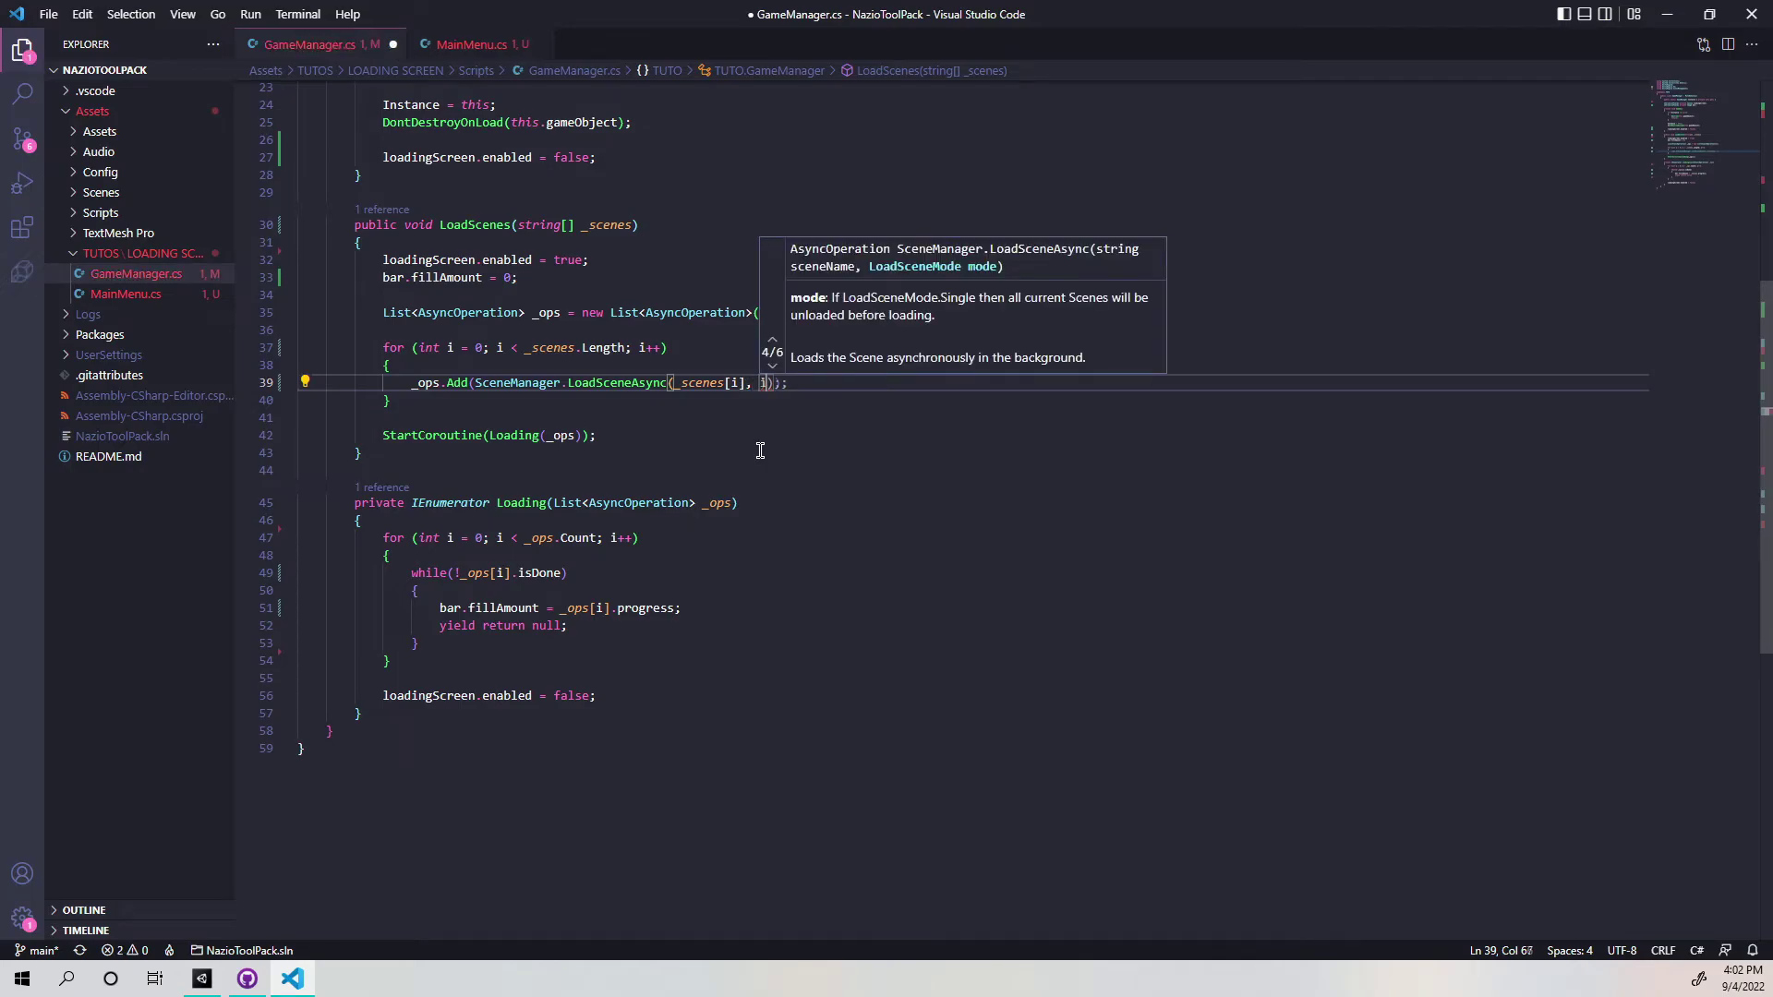
text( == 0 ? Lo)
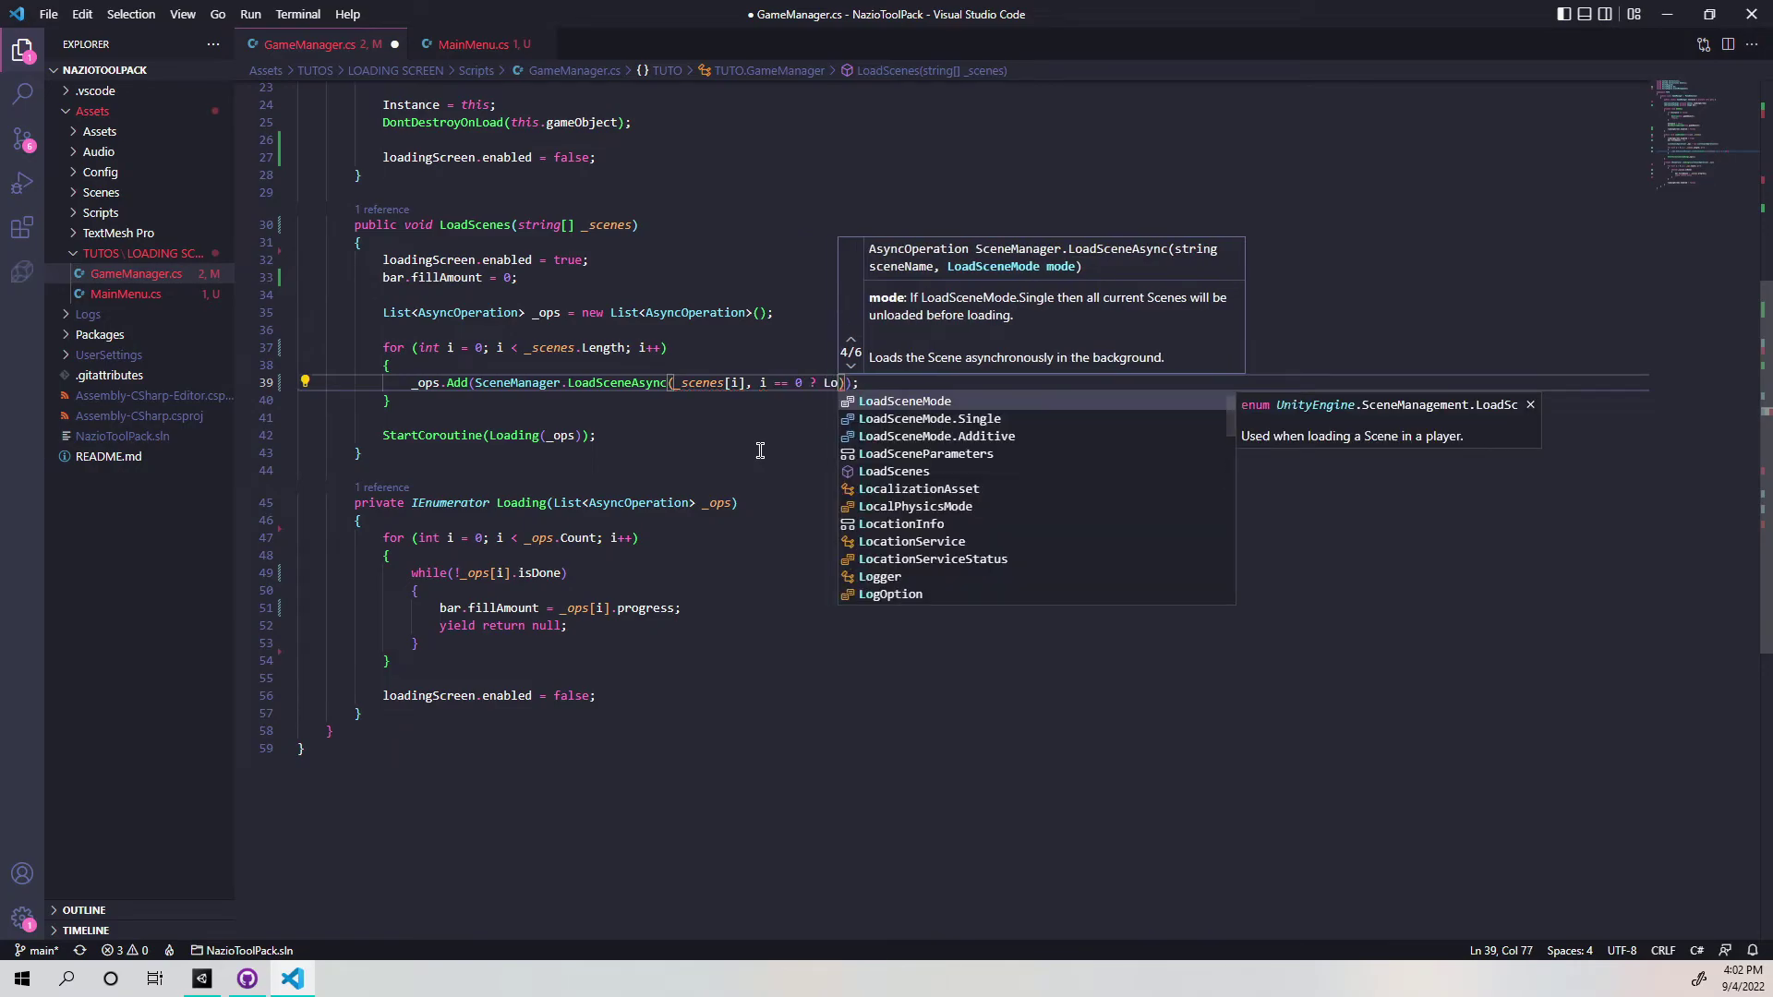
key(Down)
key(Tab)
text(: Lo)
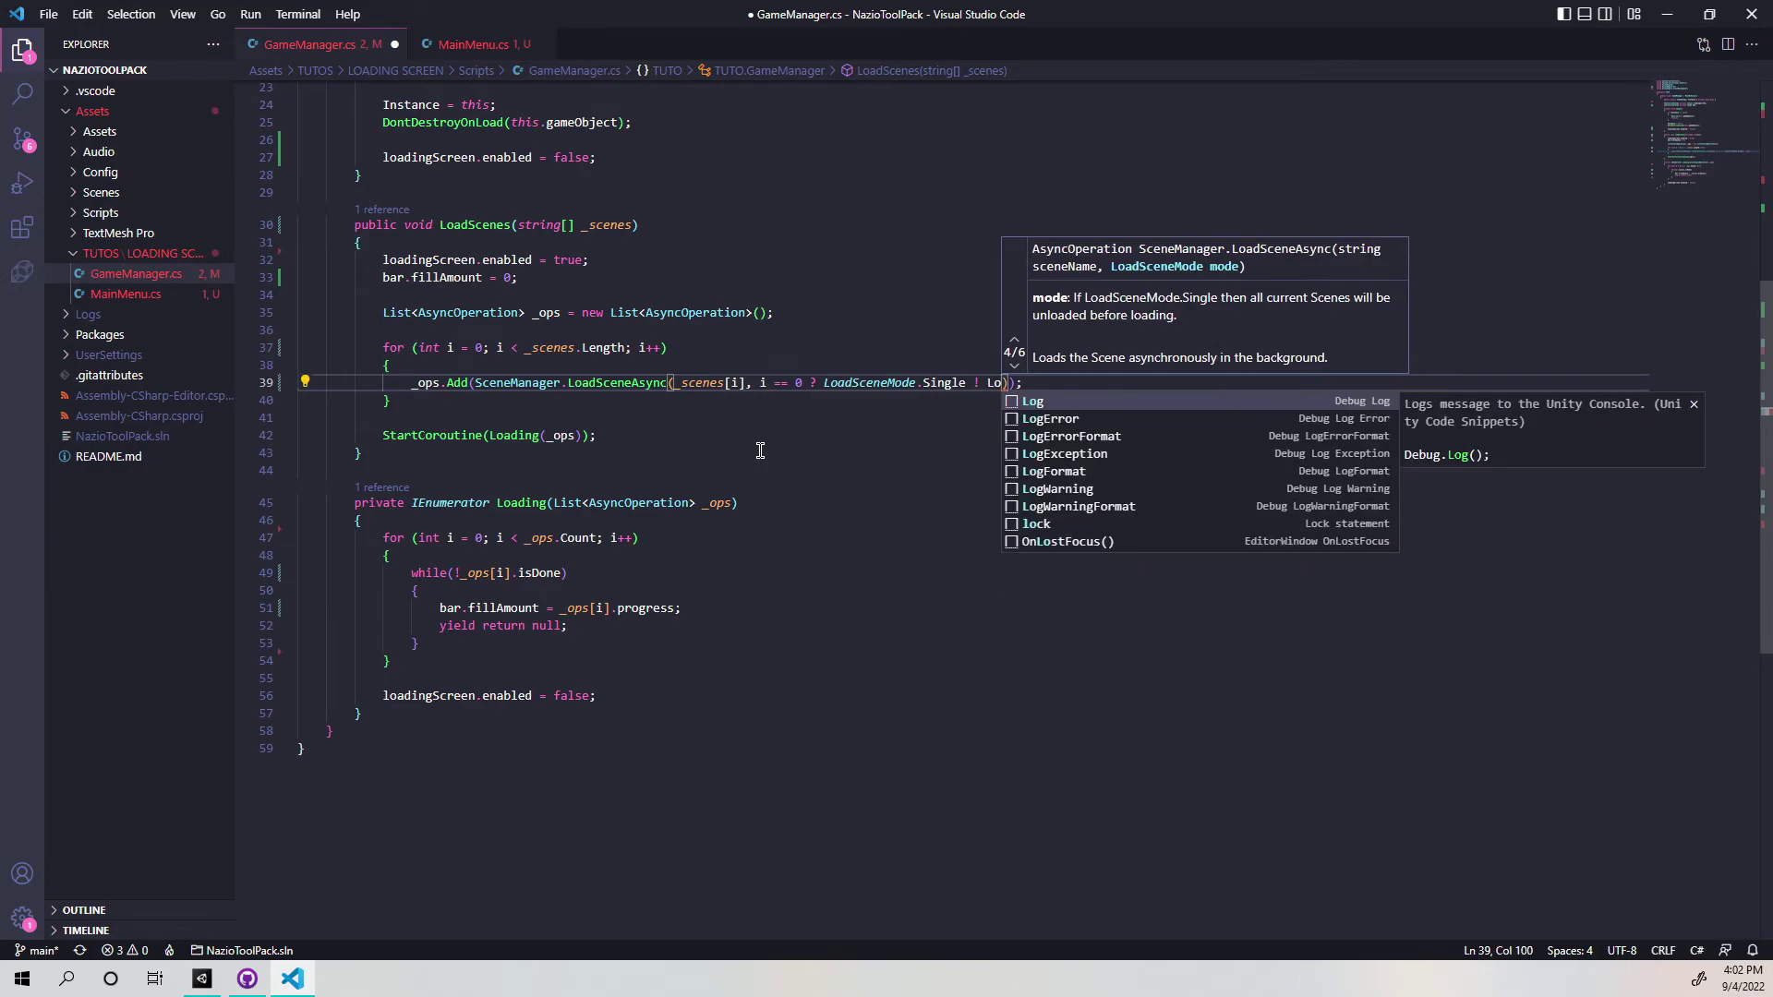
key(BackSpace)
key(BackSpace)
text(LO)
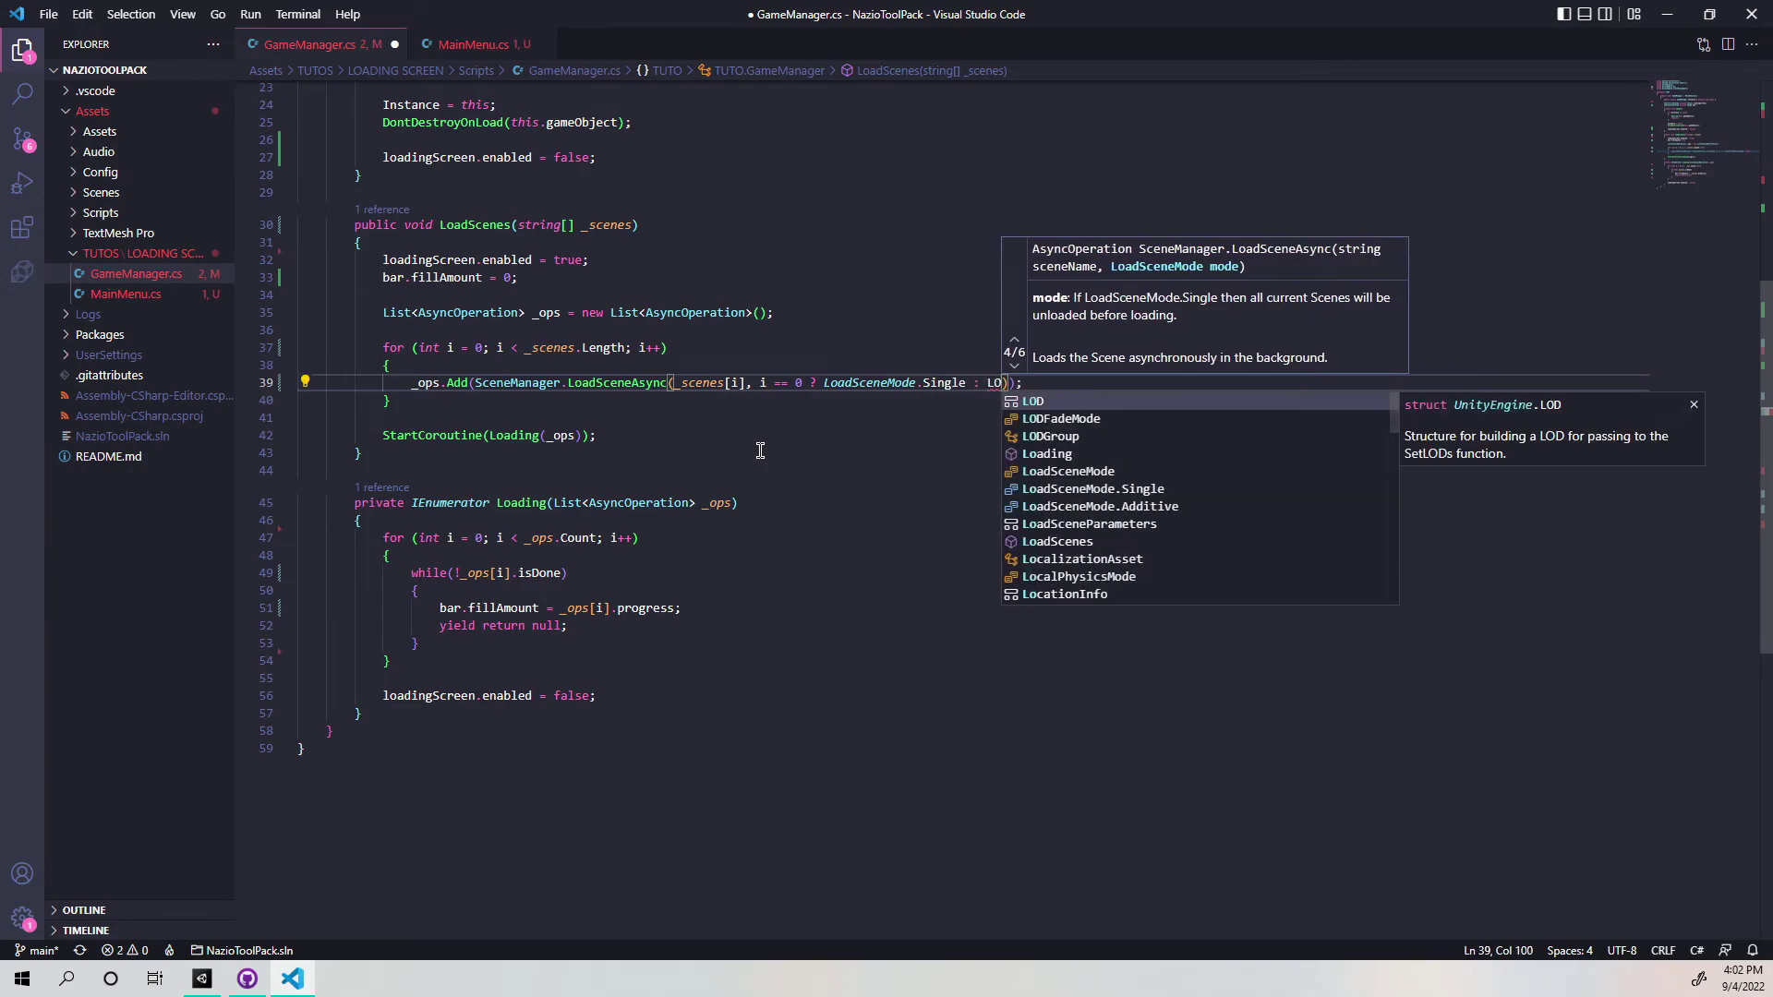
text(adsc)
key(Down)
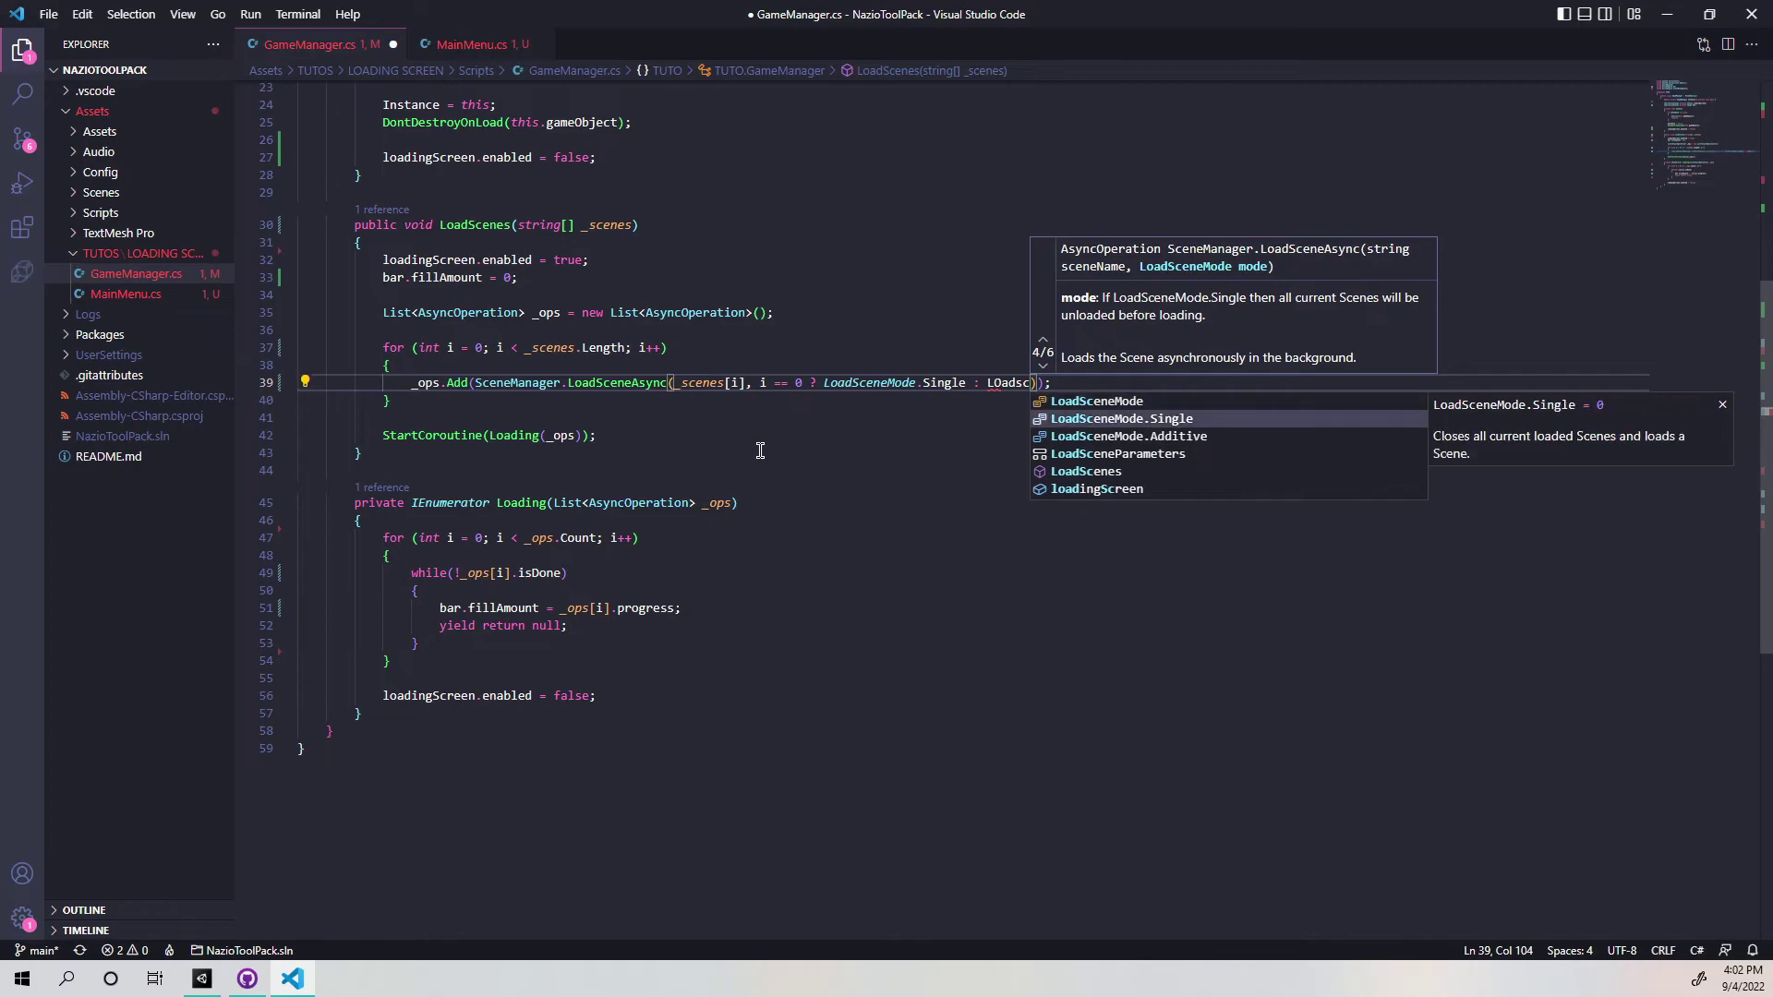
key(Down)
key(Return)
click(1179, 384)
key(ctrl+s)
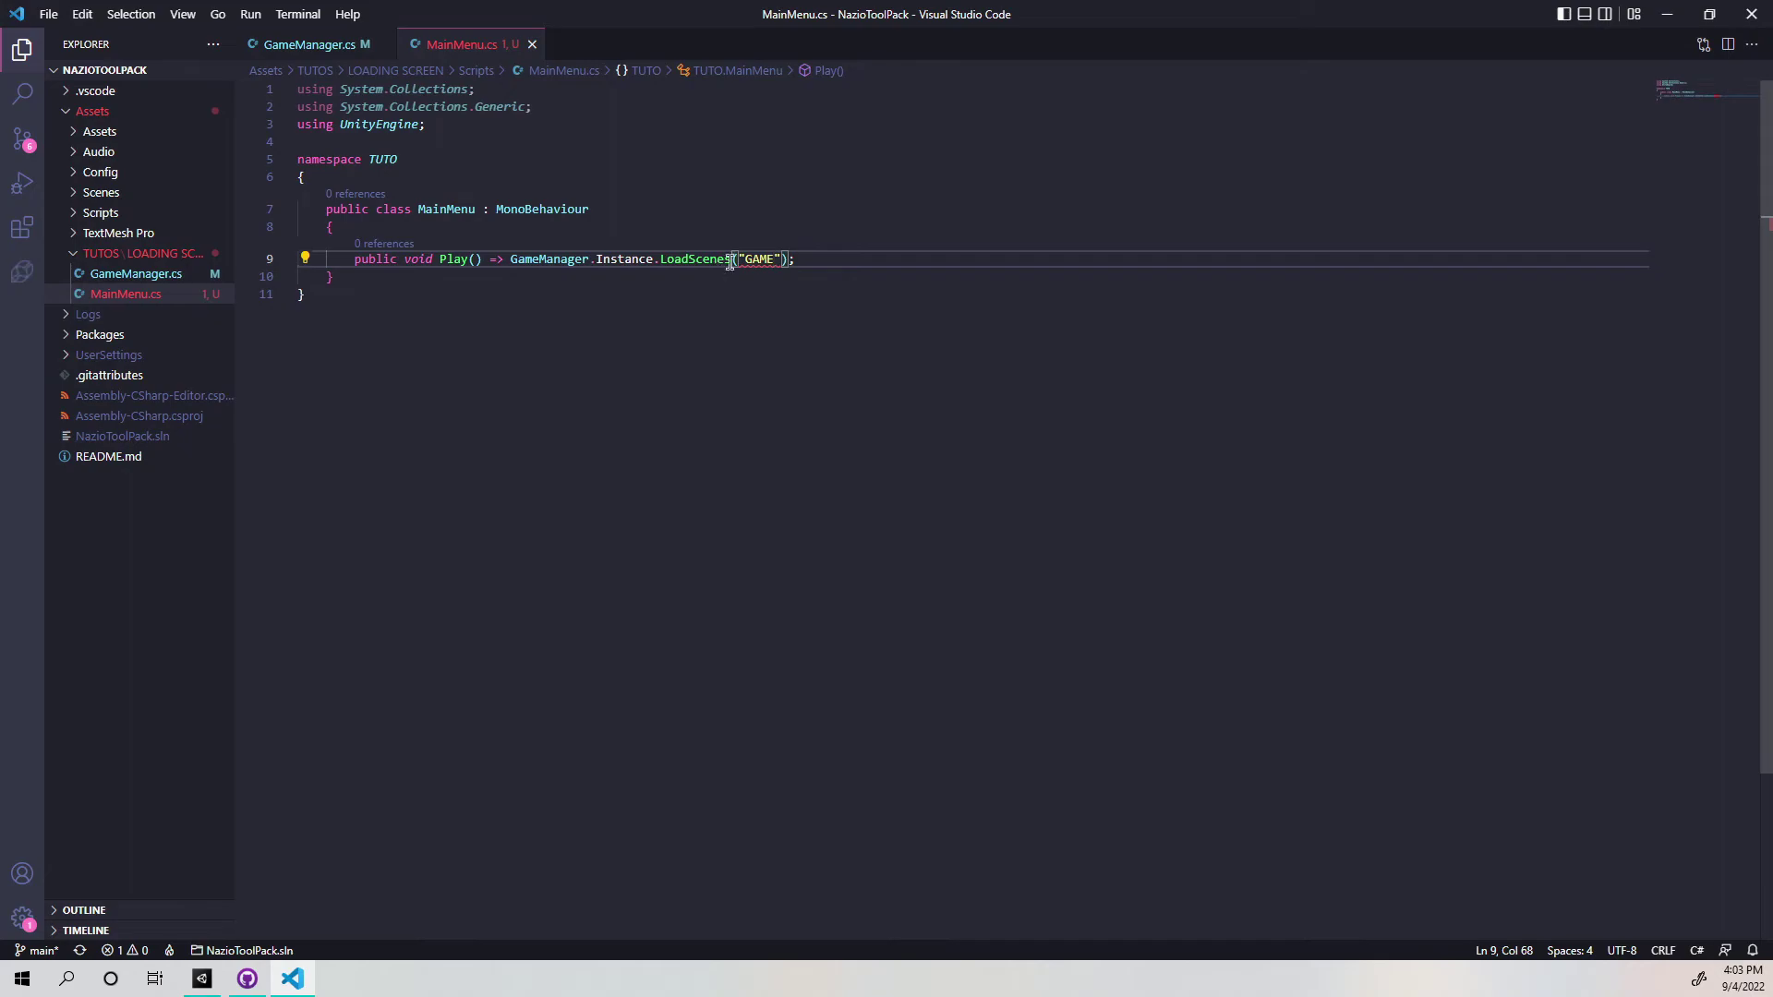
Replace Play's "GAME" argument with new string[] { "GAME", "GAME" }, save, and return to Unity.
click(784, 261)
drag(784, 261, 739, 261)
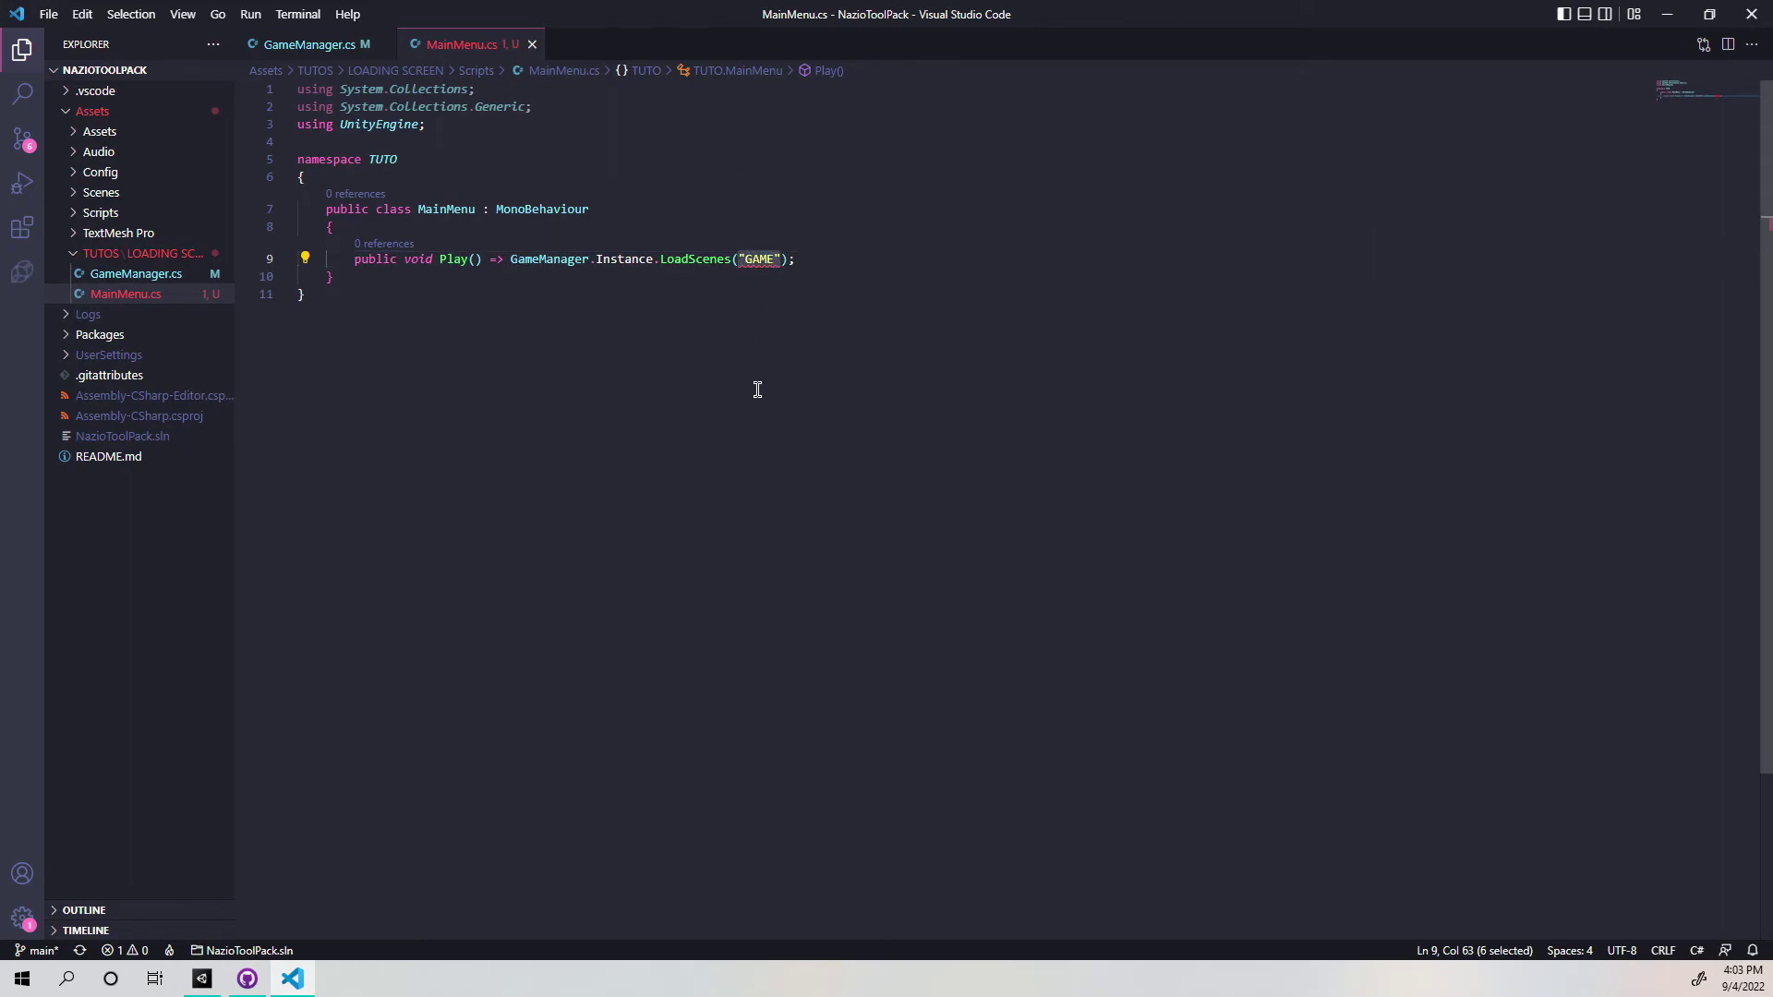
text(new st)
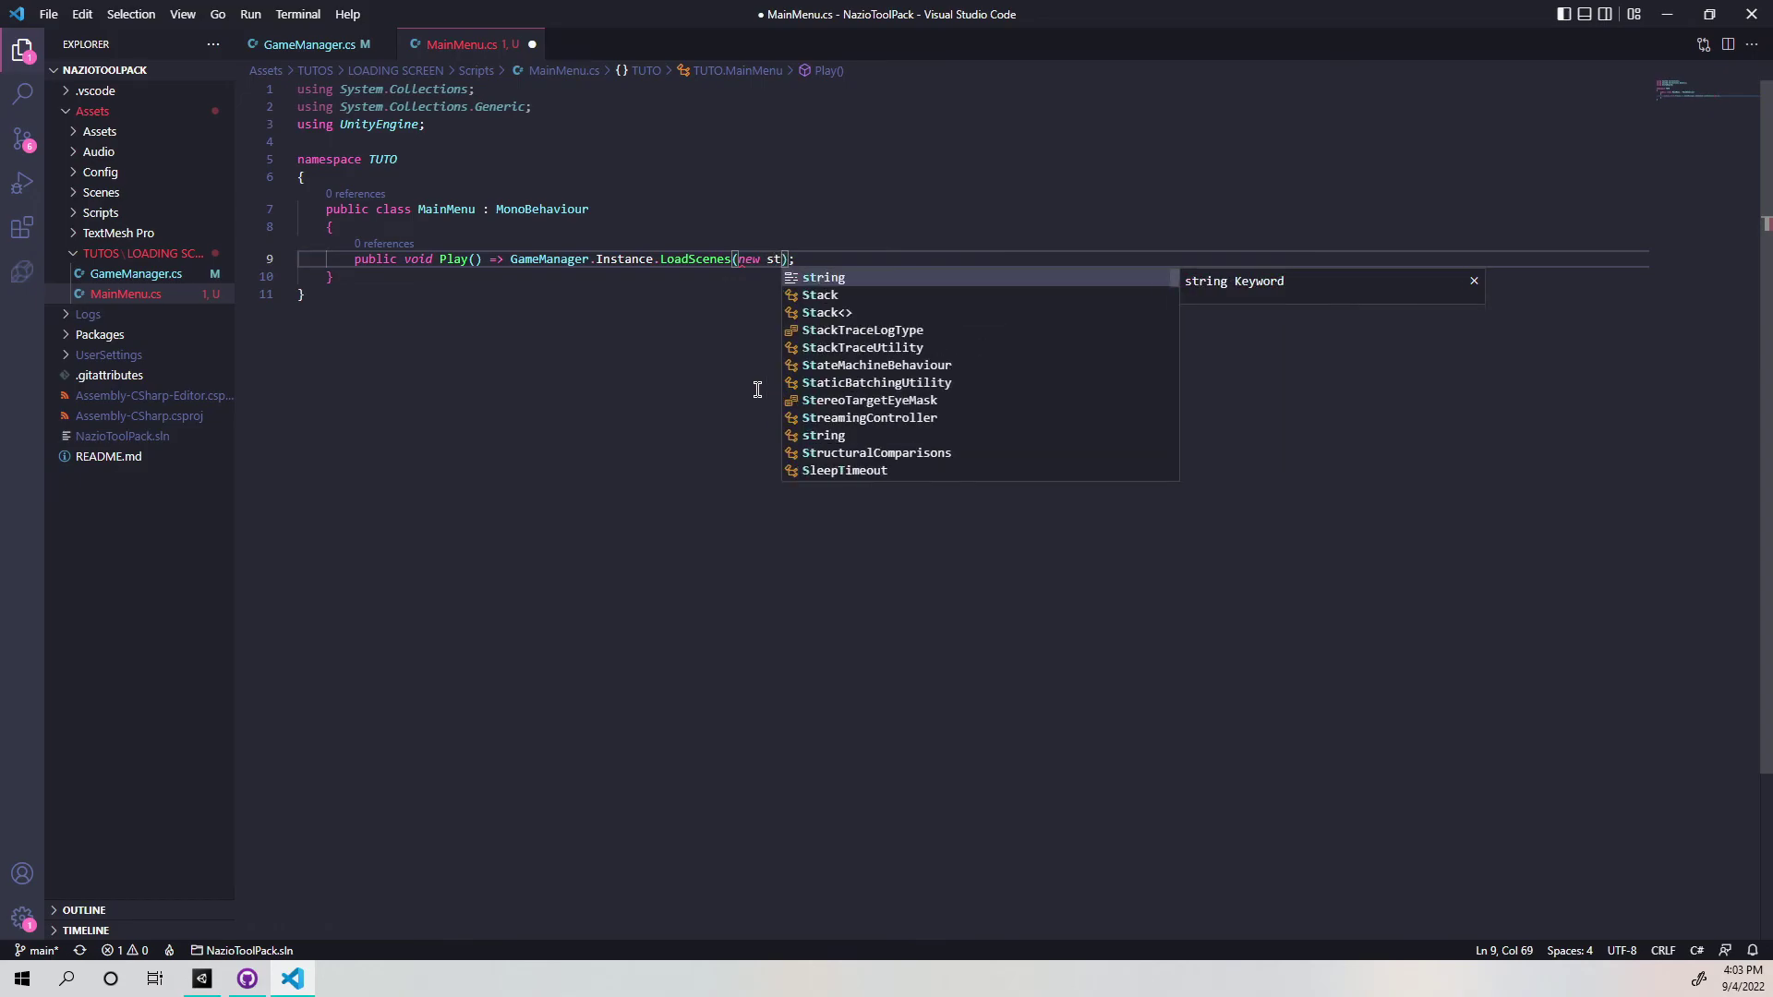
key(Tab)
text([] { "GAME", "GAME",)
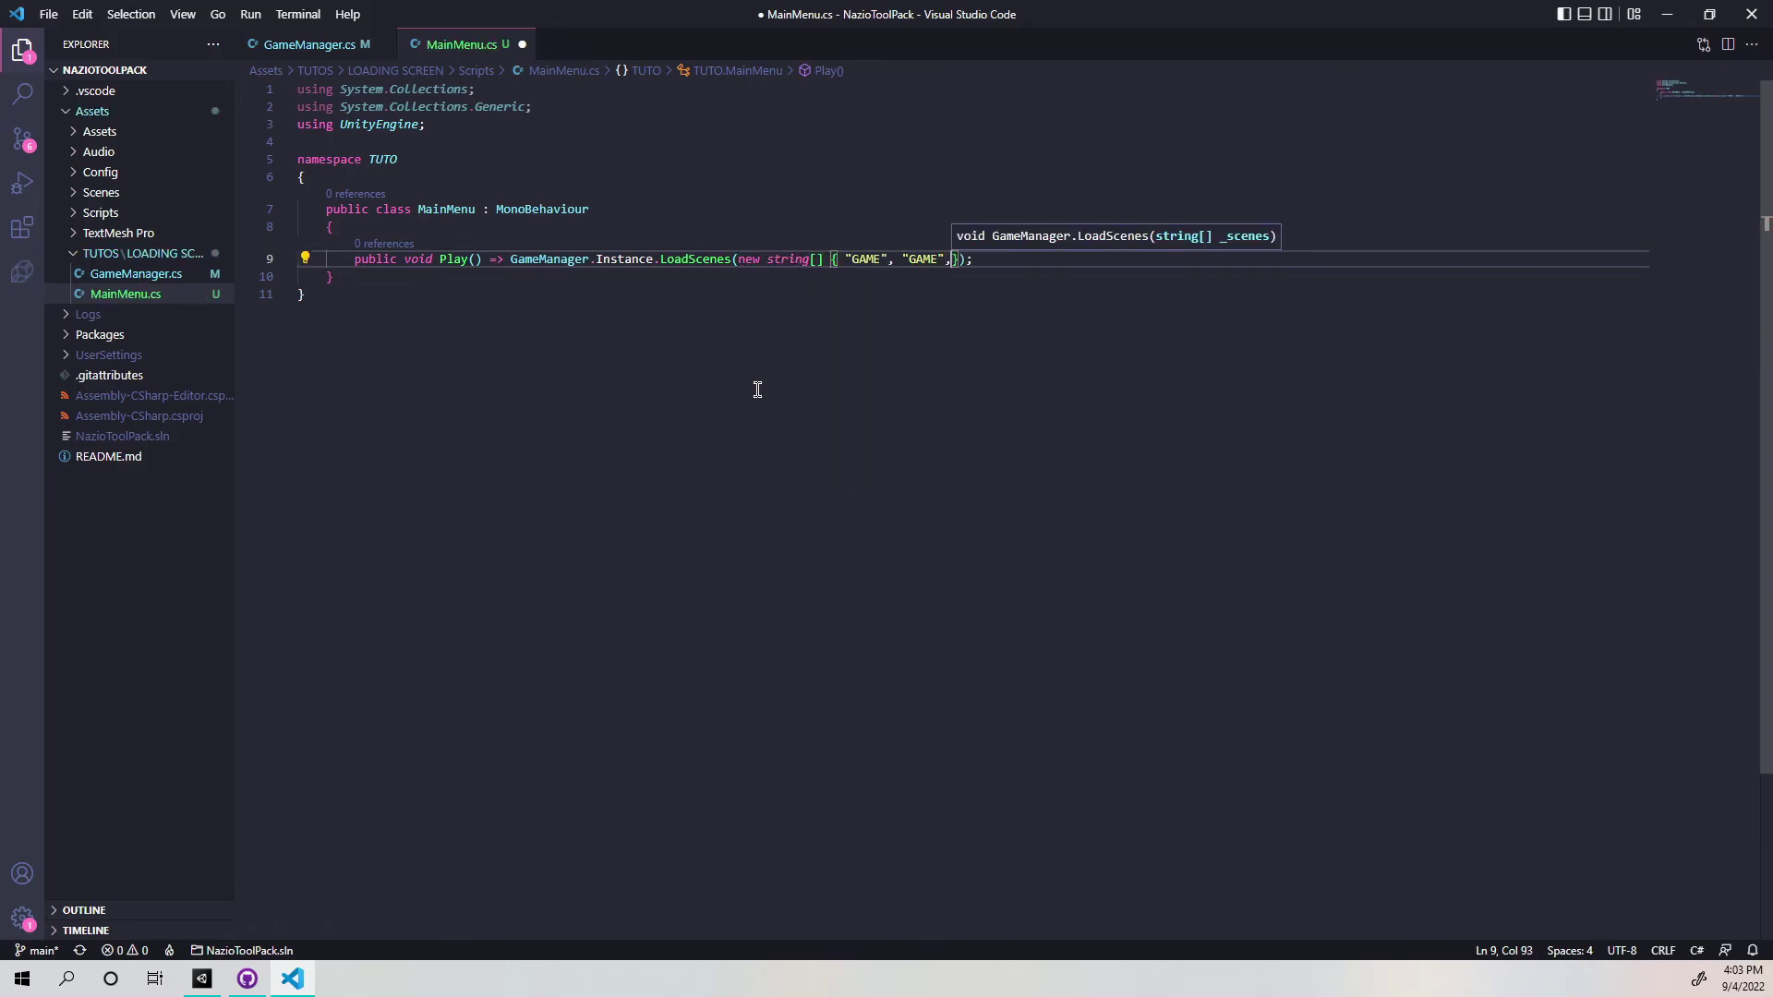
key(BackSpace)
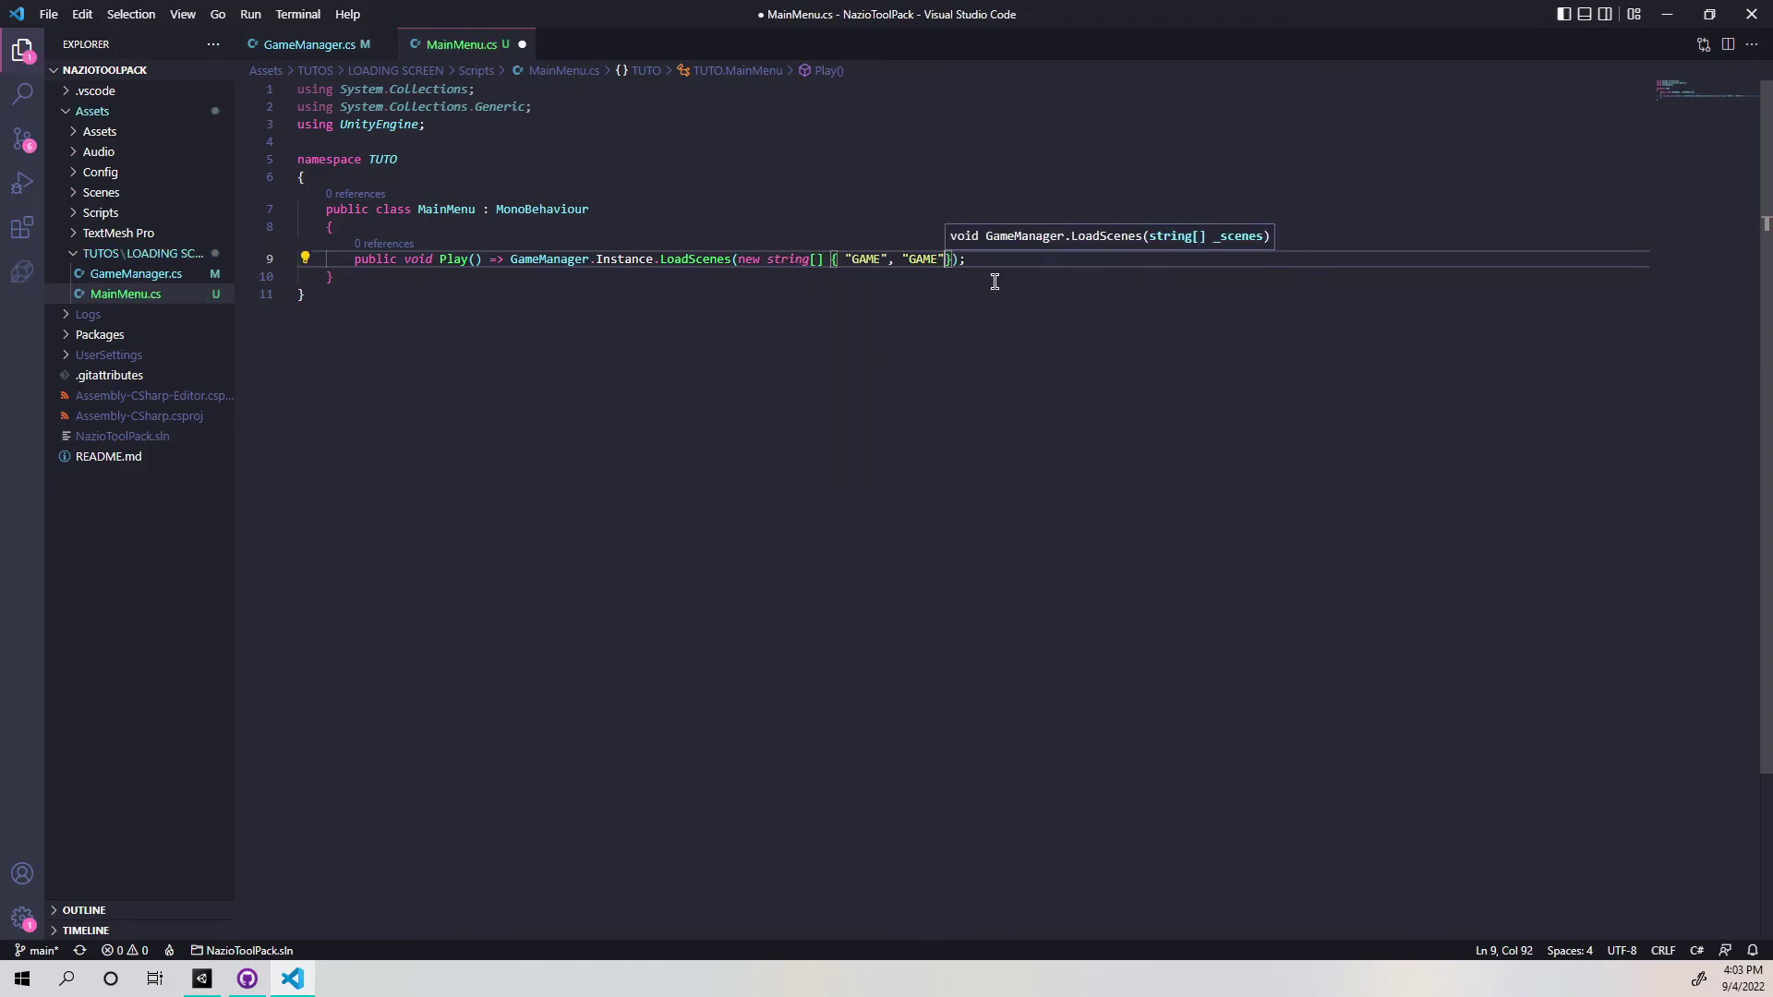
key(ctrl+s)
key(alt+Tab)
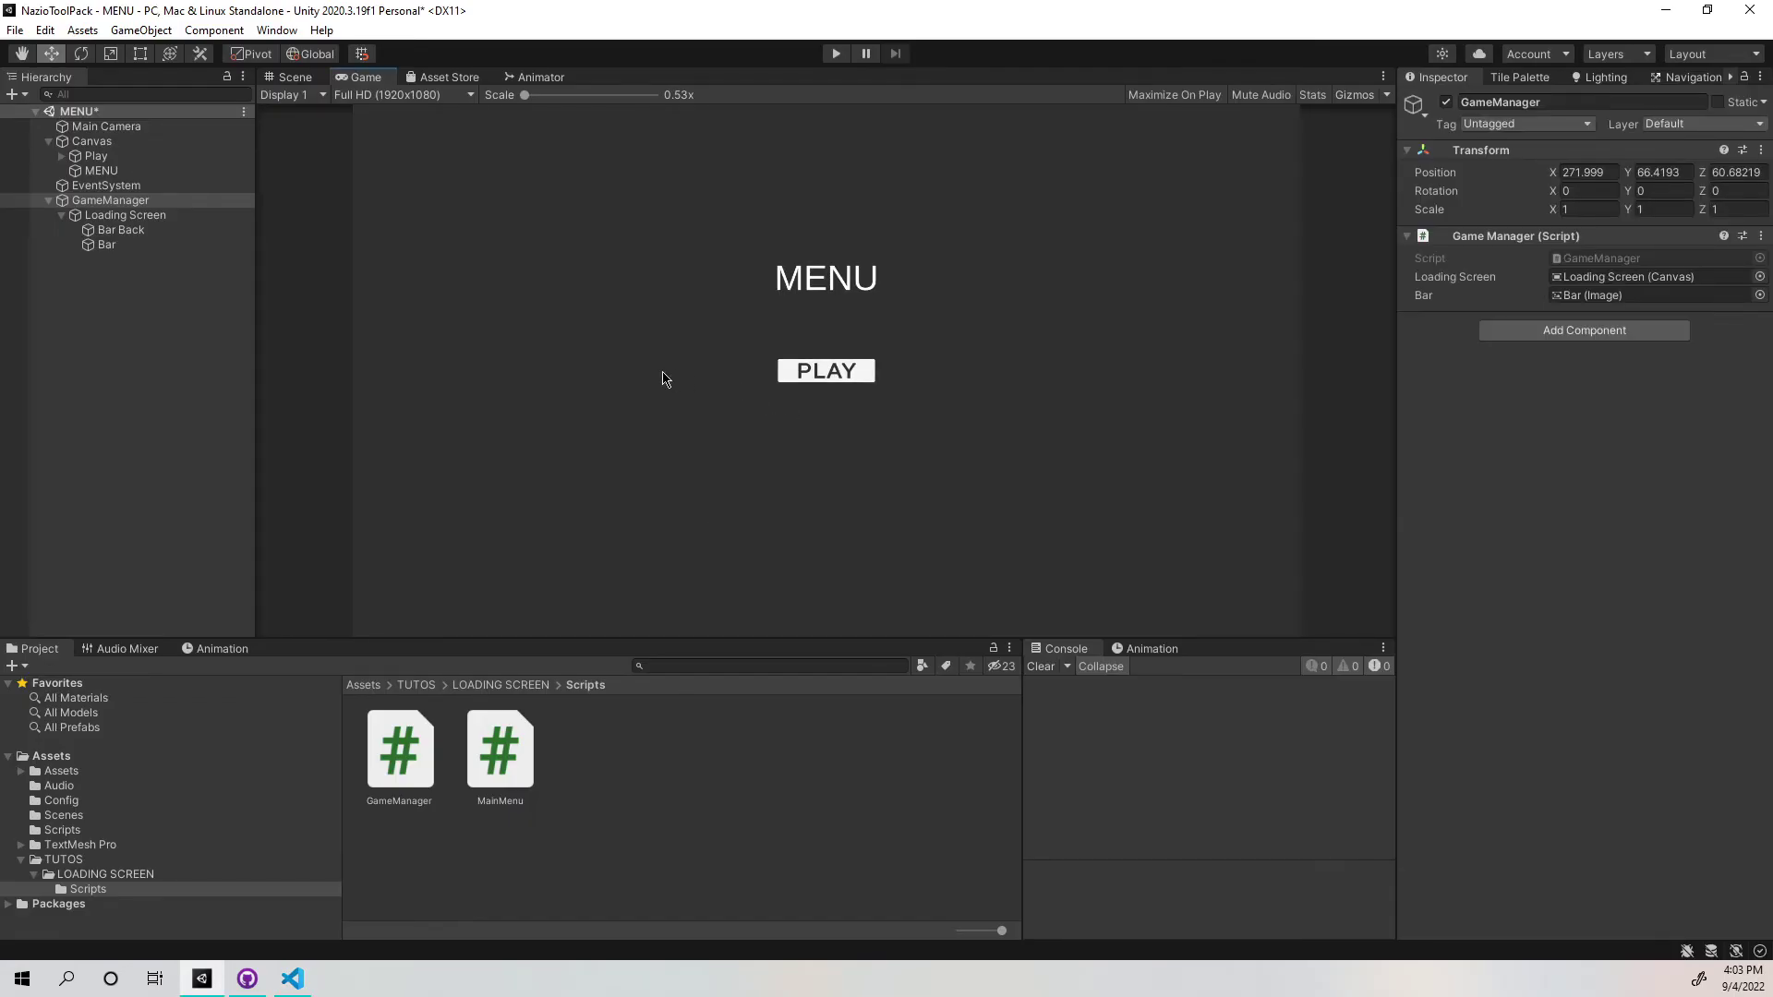
Play-test the menu so PLAY loads GAME twice, then return to the fillAmount line in GameManager.cs.
key(ctrl+p)
click(847, 374)
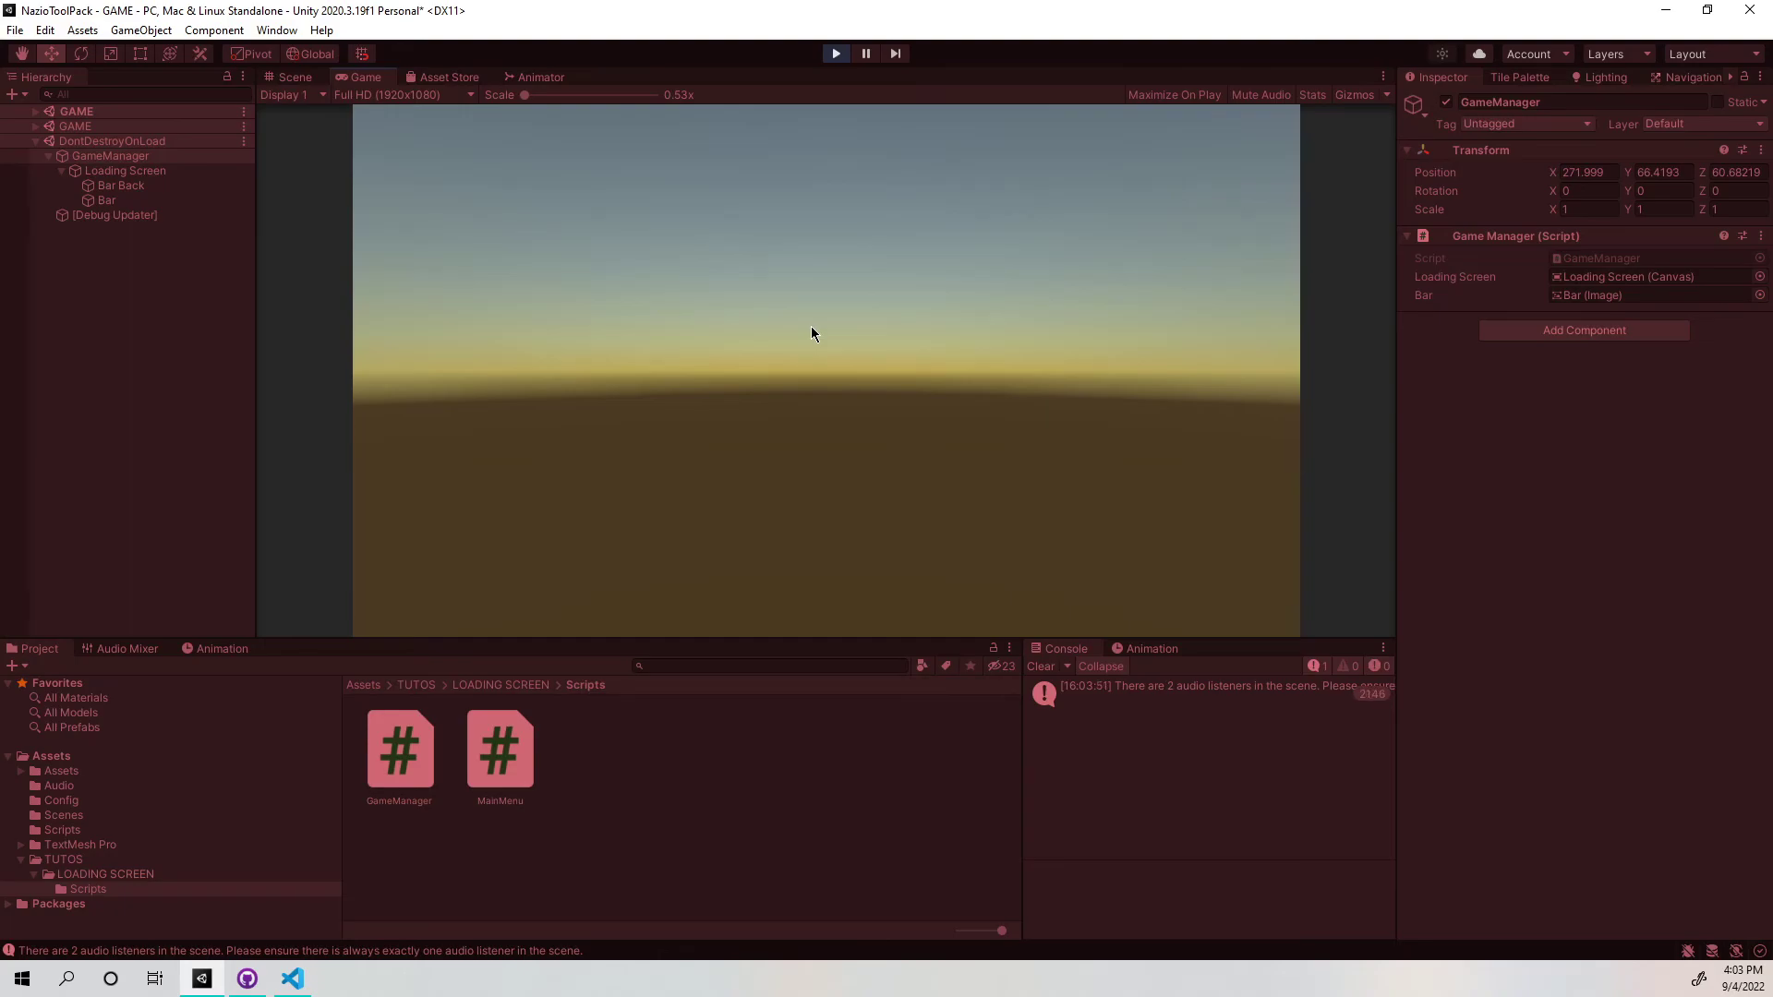
key(alt+Tab)
drag(440, 469, 685, 469)
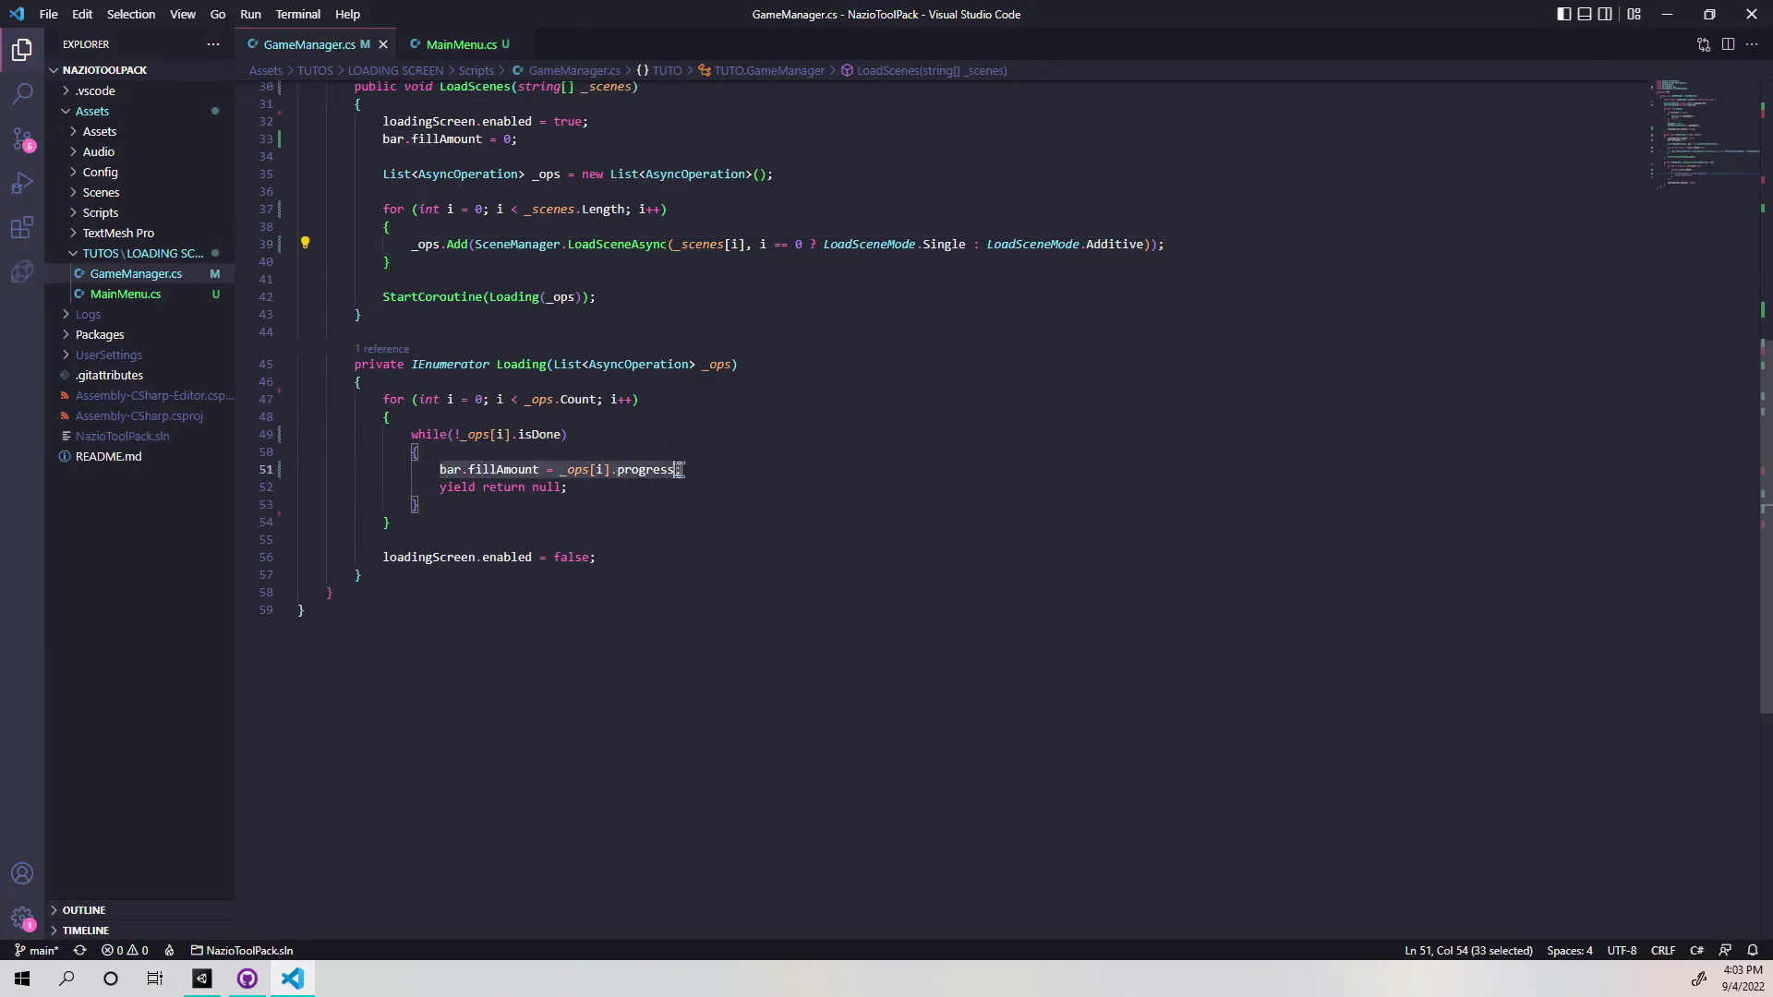
At the start of Loading, declare float _progress = 0f and _weight = 1f / (float)_ops.Count.
click(706, 469)
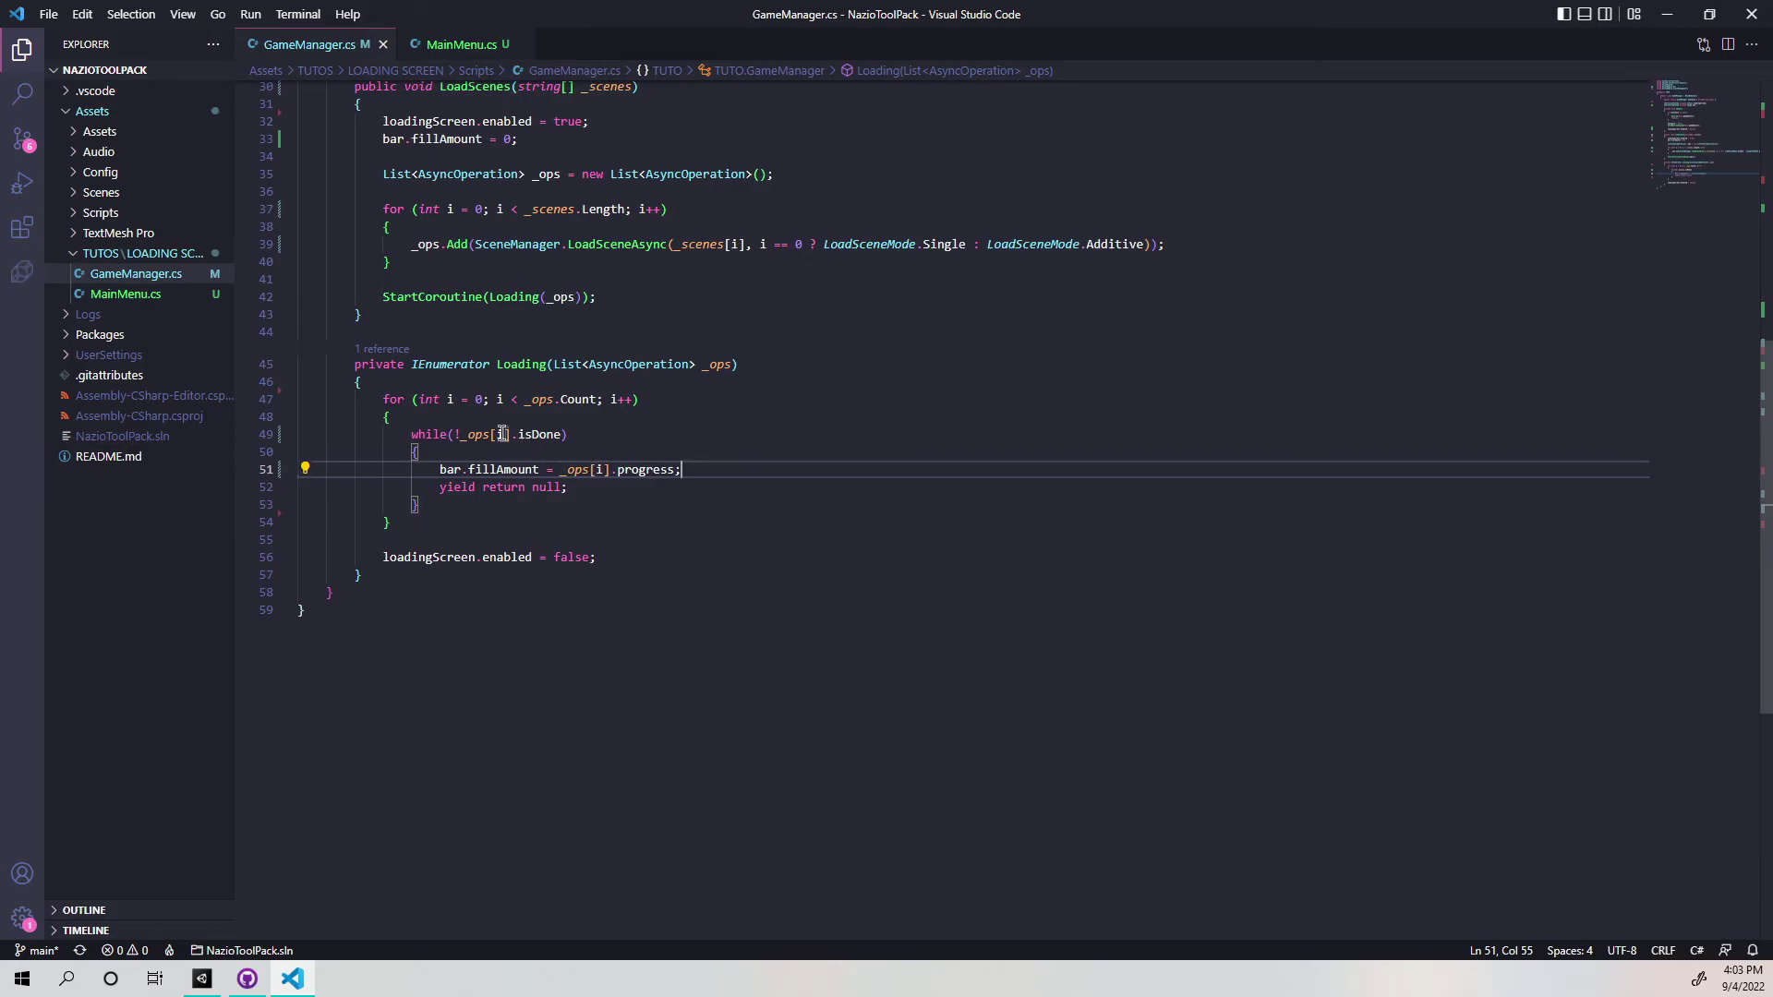
drag(460, 434, 562, 436)
click(562, 435)
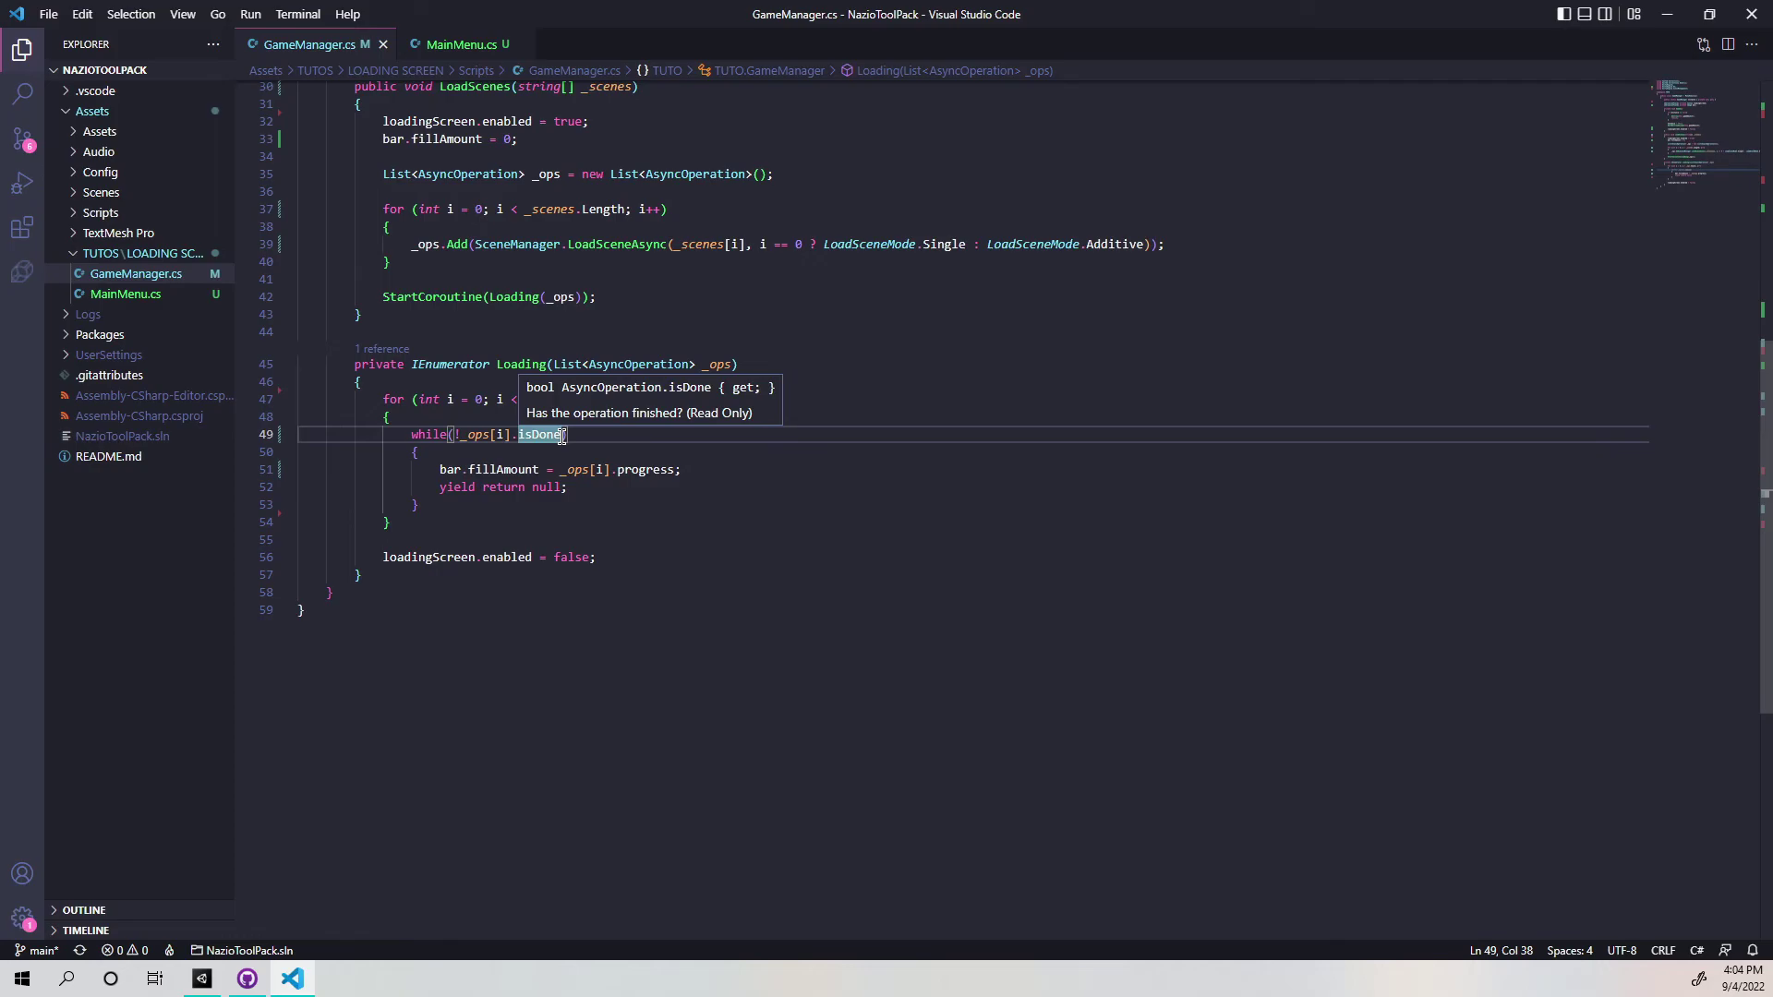
click(380, 383)
key(Return)
text(flo)
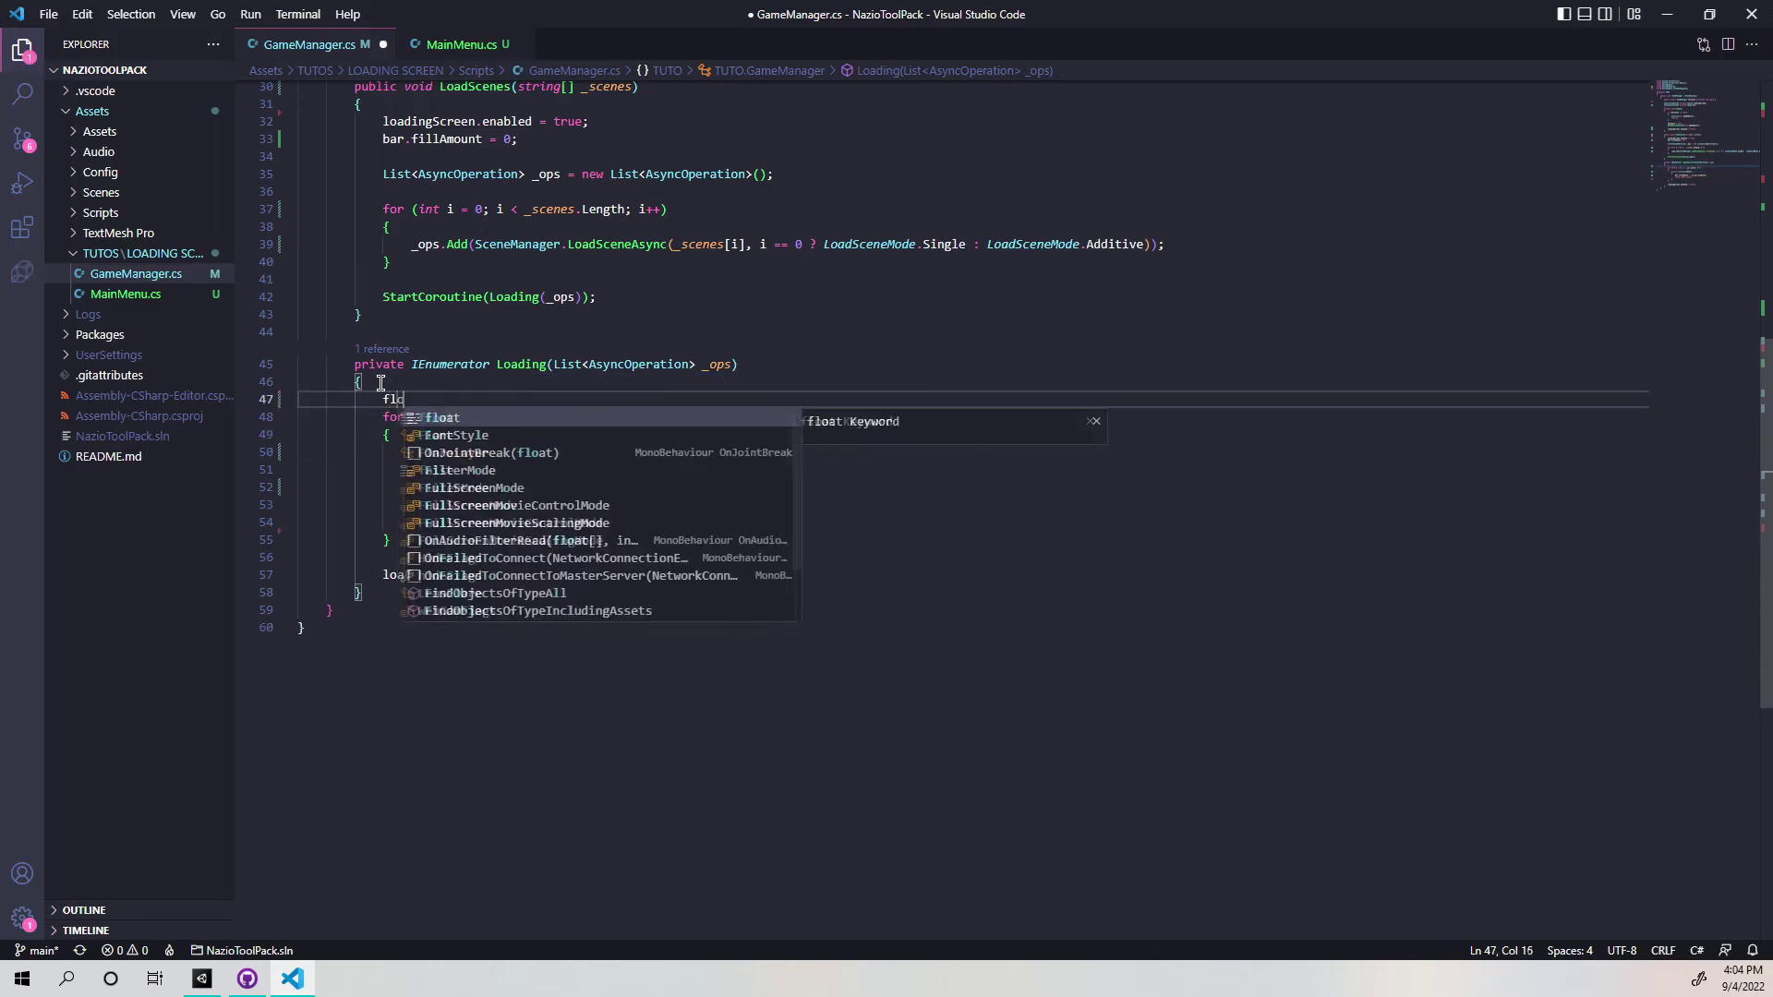
text(ar  _r)
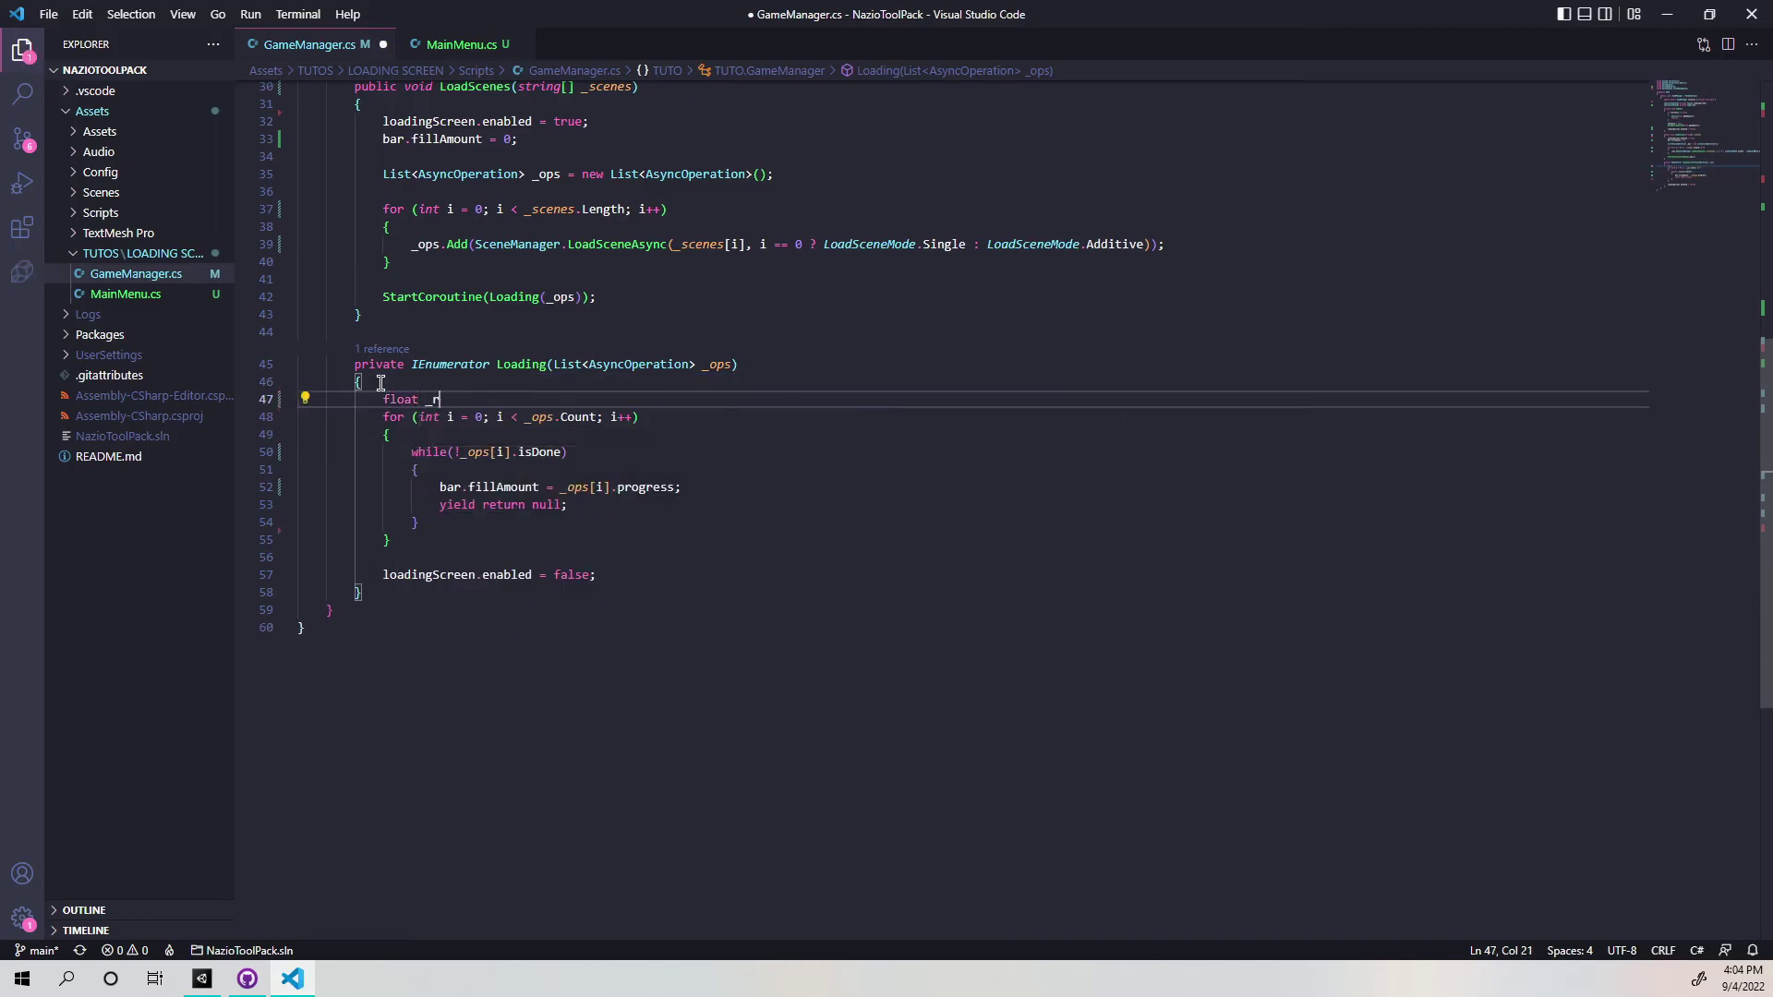
text(progress = 0f;)
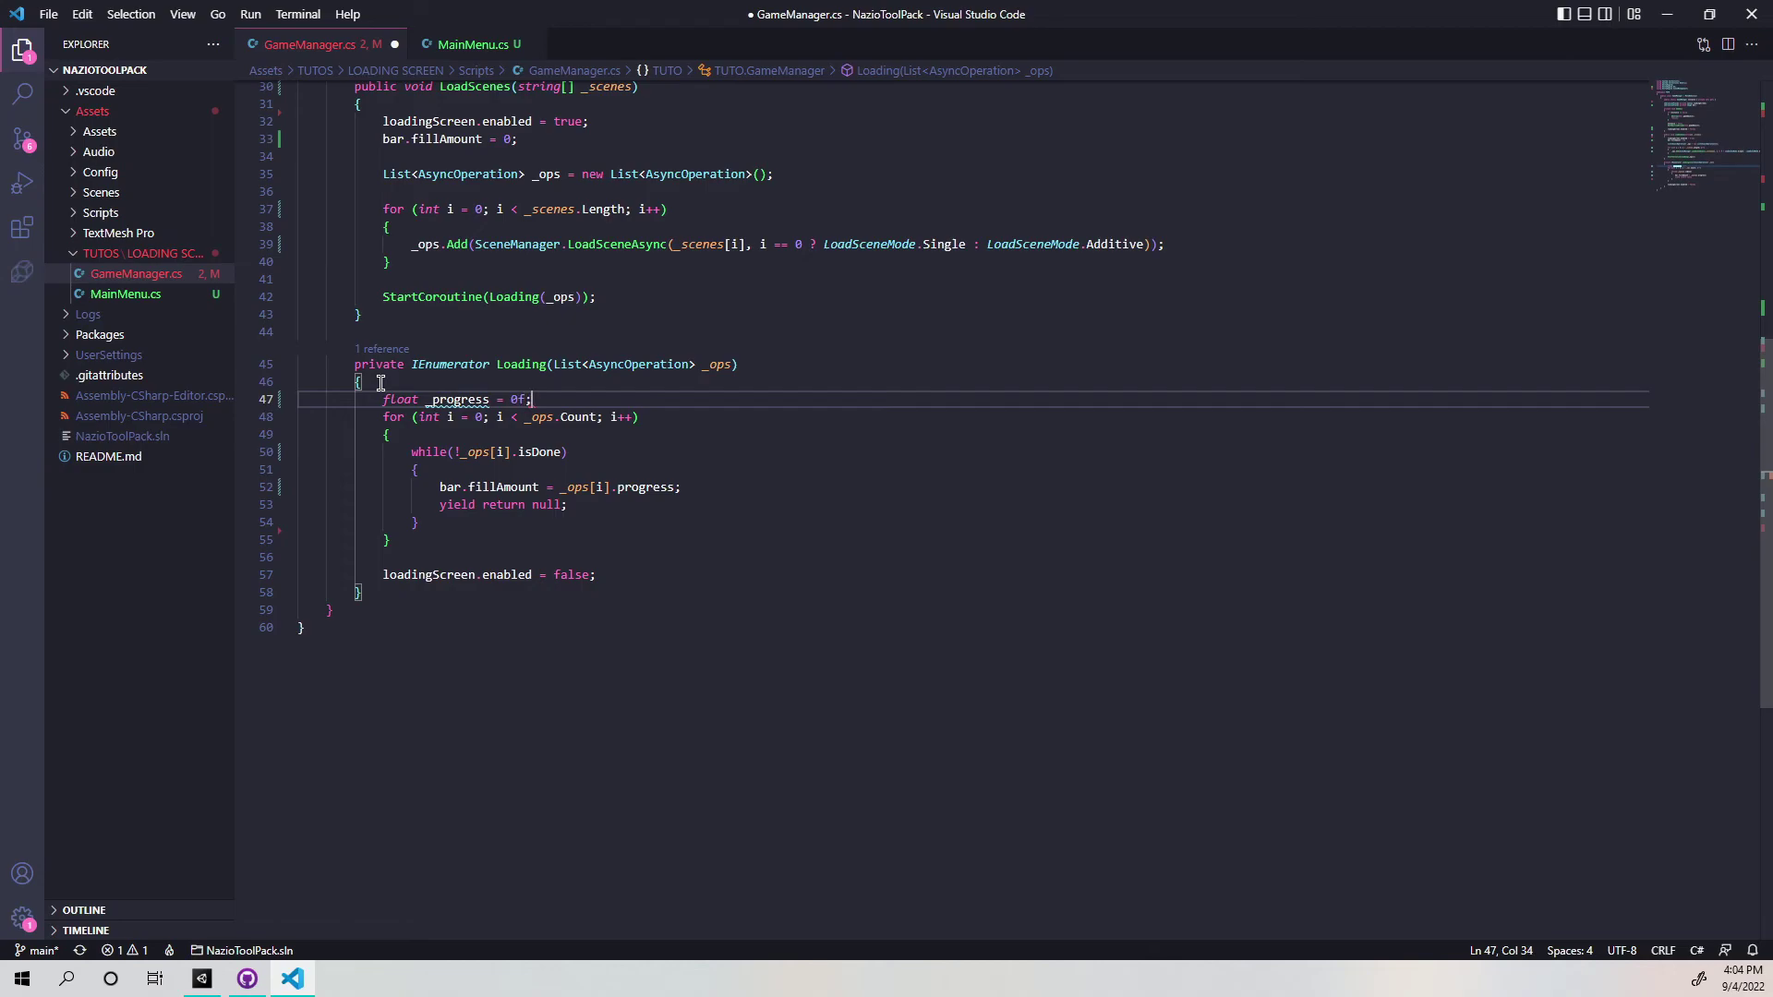
key(Return)
text(float _weight =)
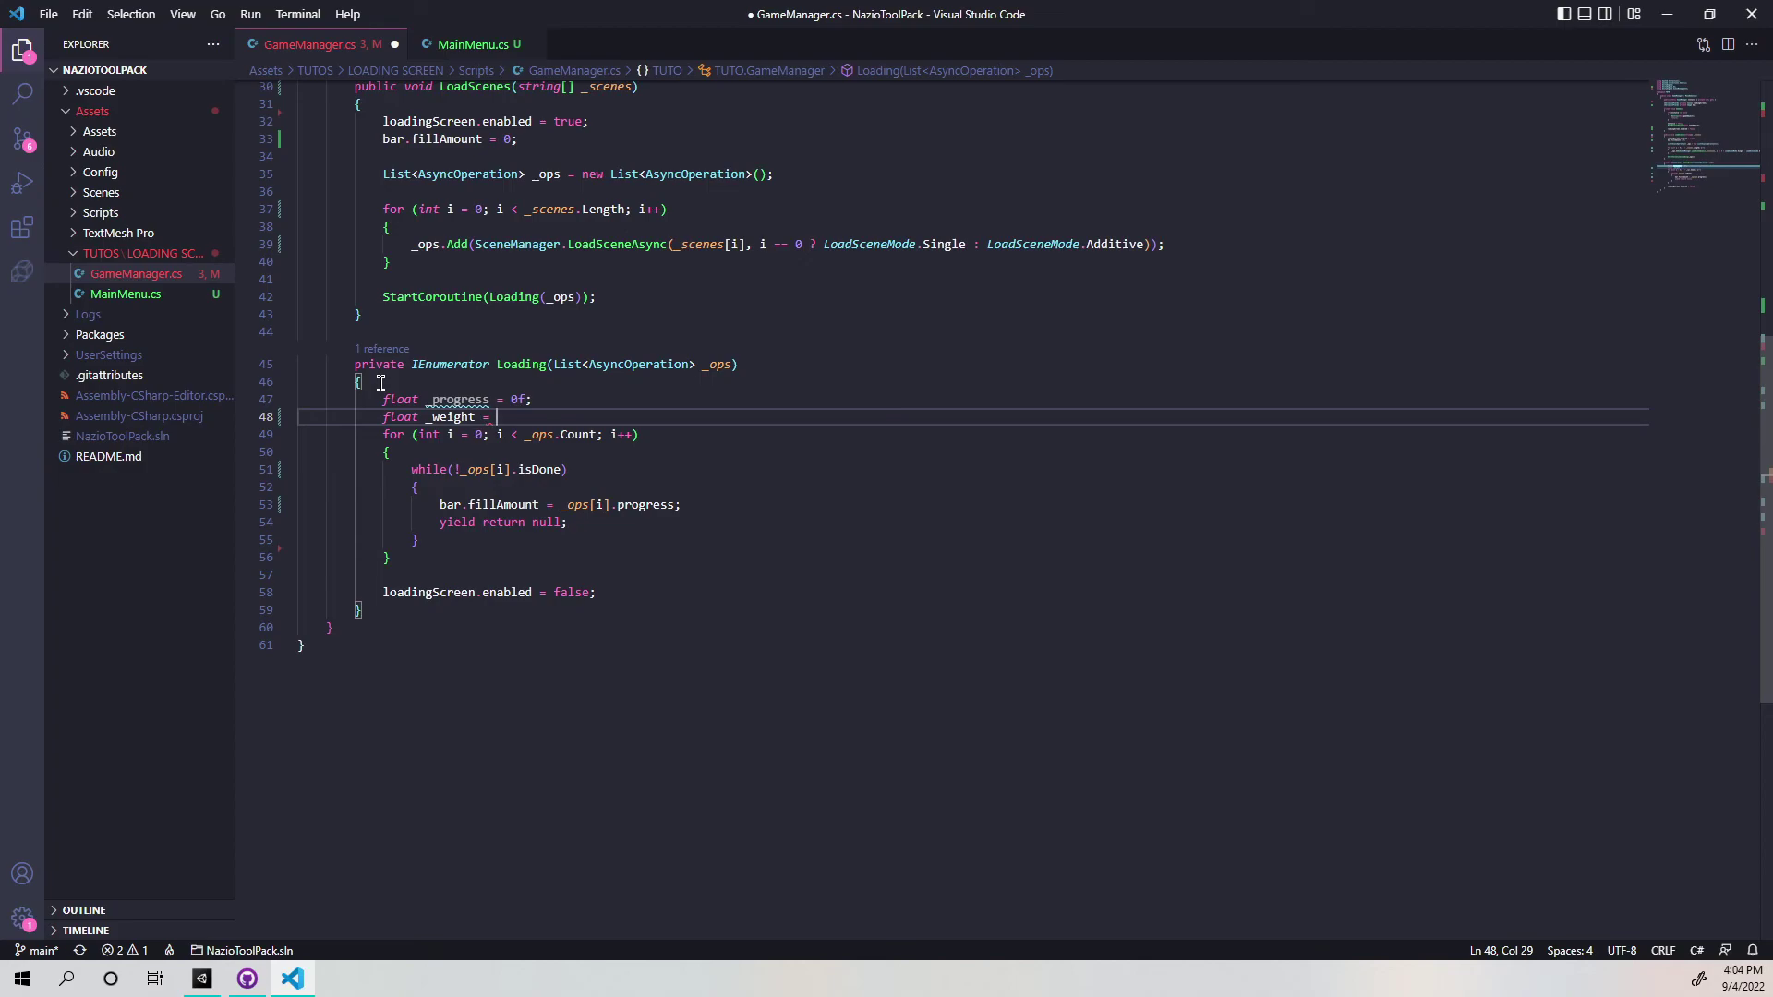
text(/ )
text(()
text(float)
text())
text(_ops.Count;)
double_click(453, 417)
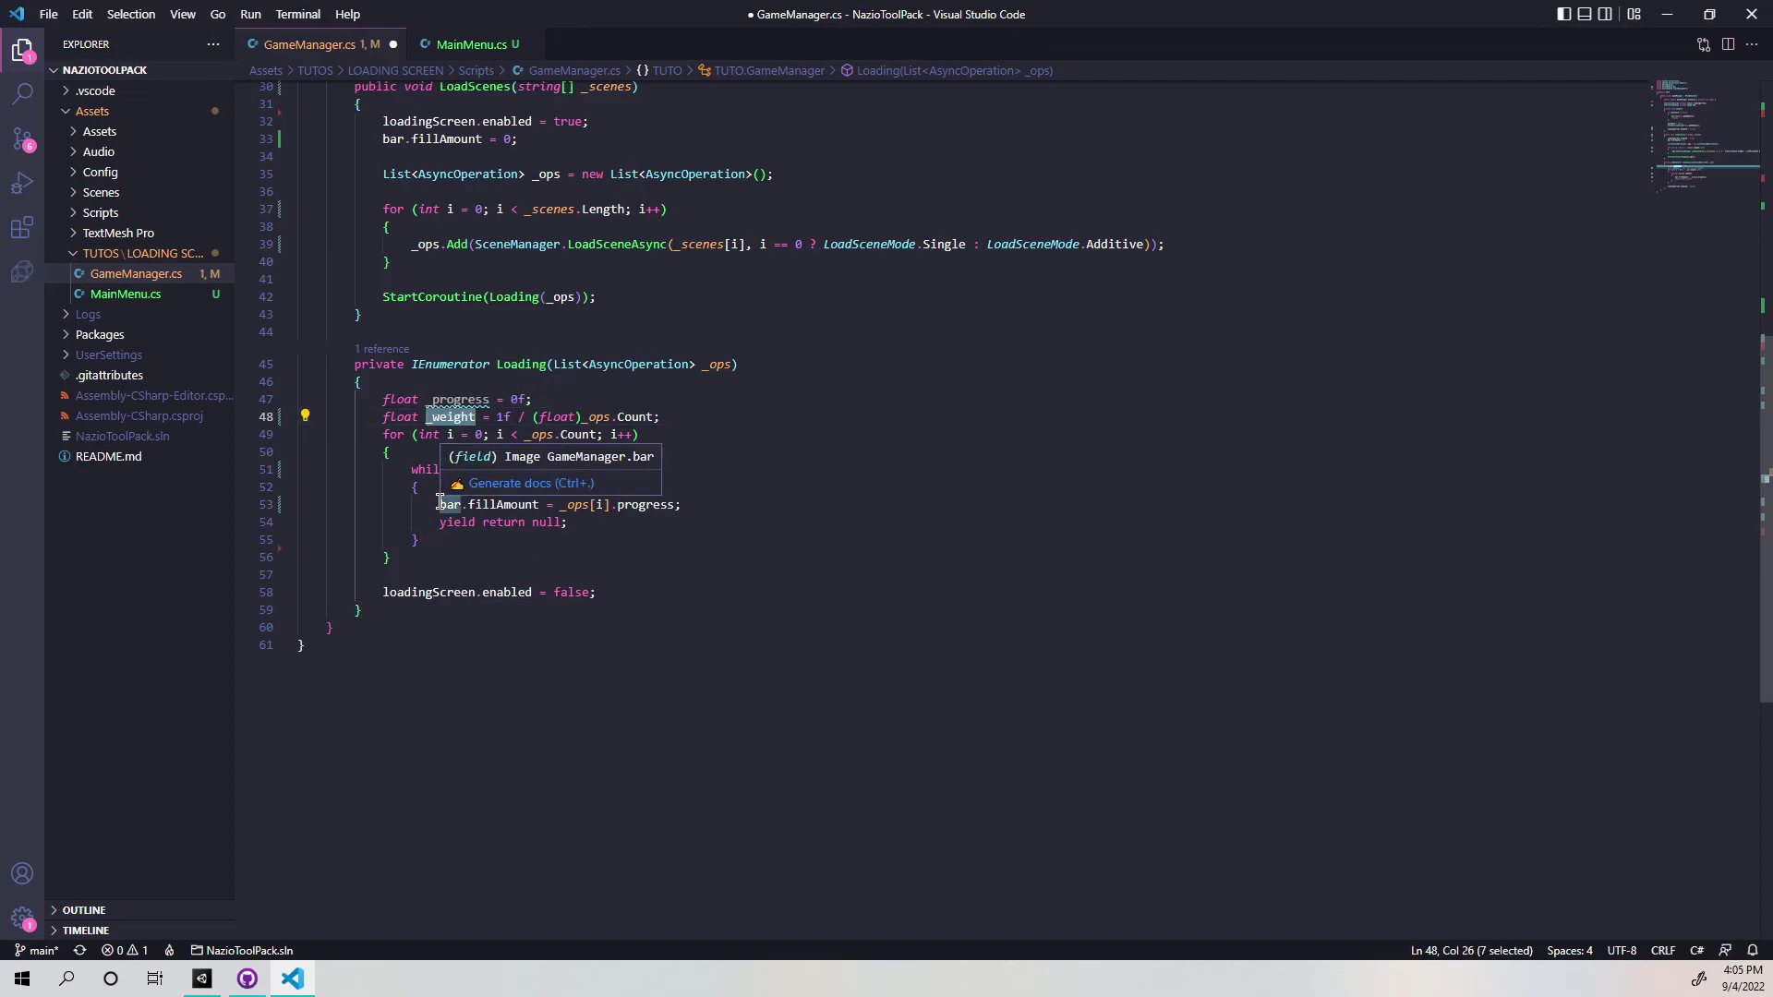
Set bar.fillAmount to _progress + _ops[i].progress * _weight and save.
click(560, 504)
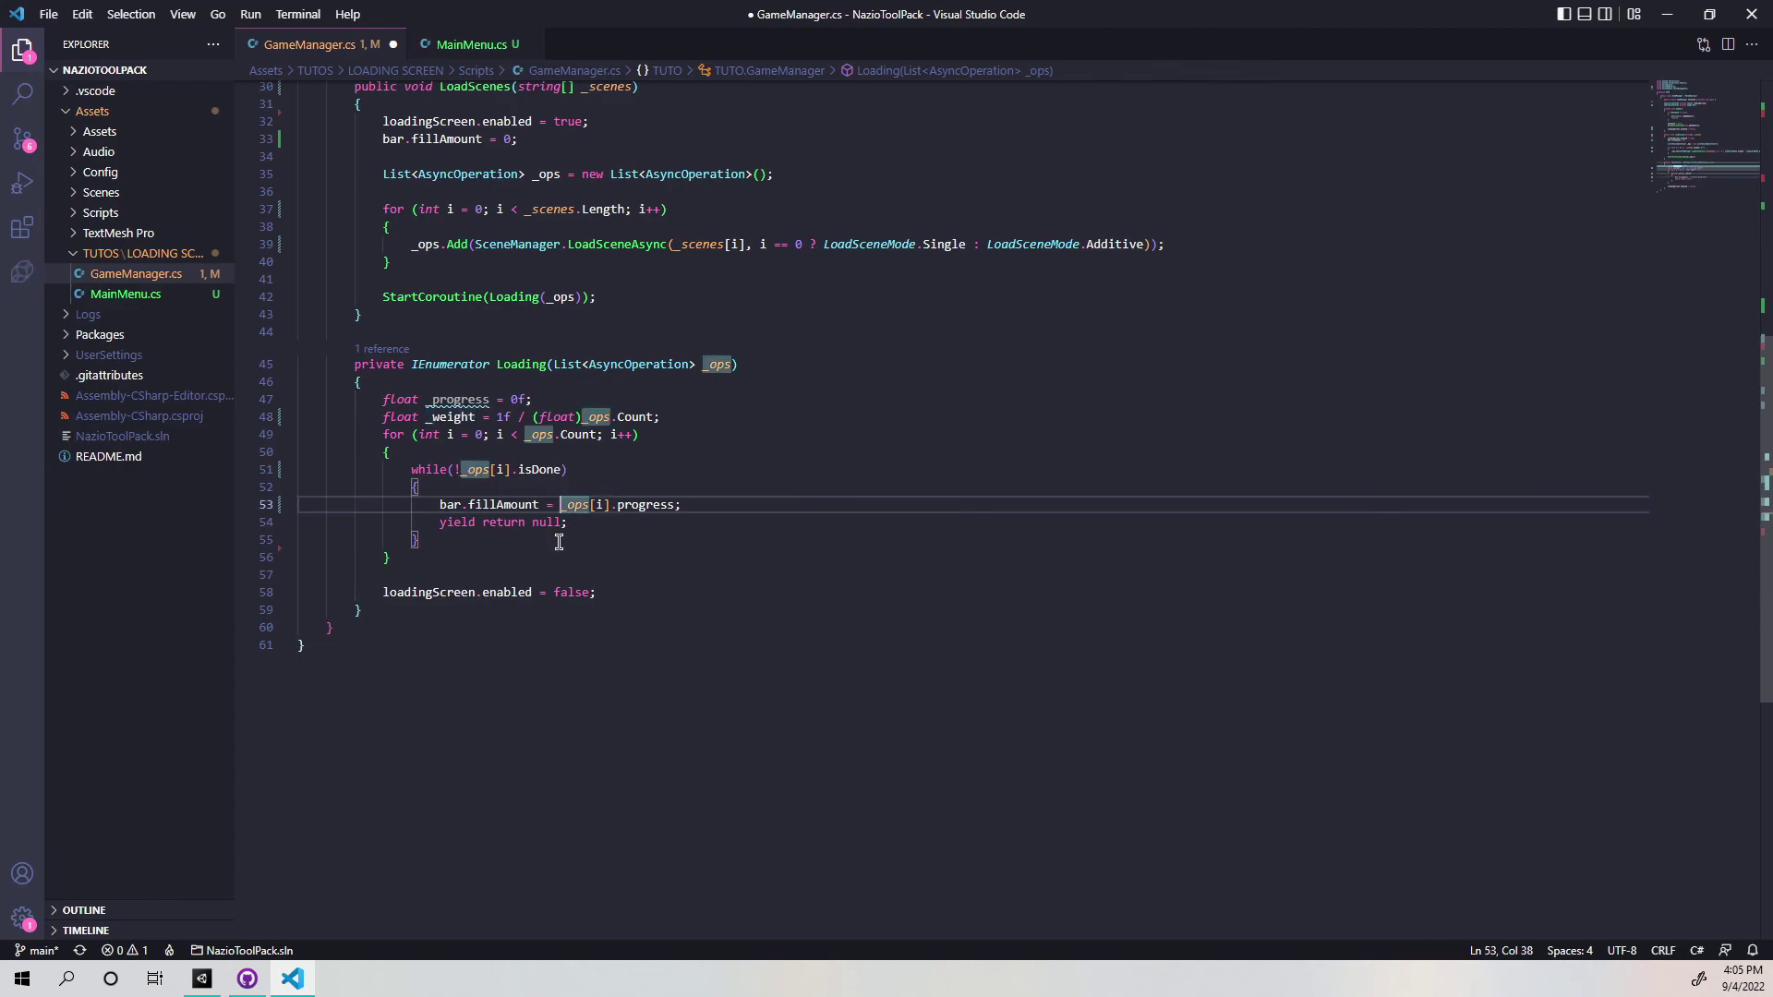
text(_progr)
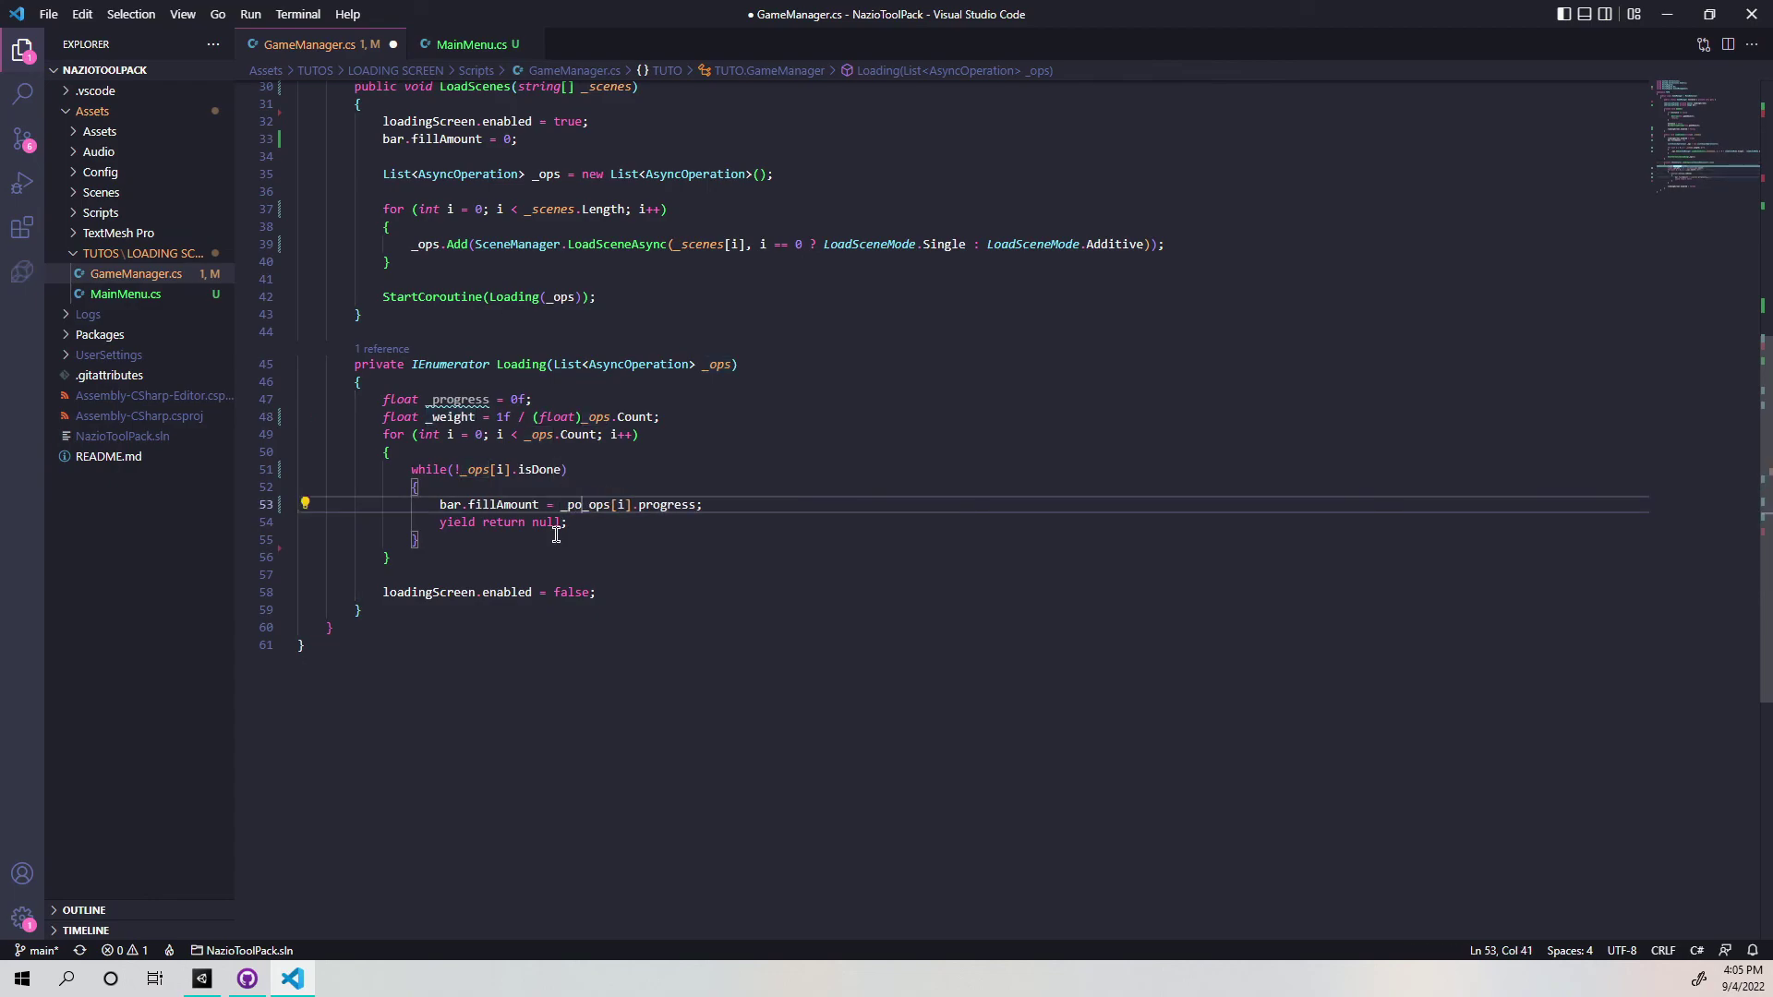
text(ess)
text( +)
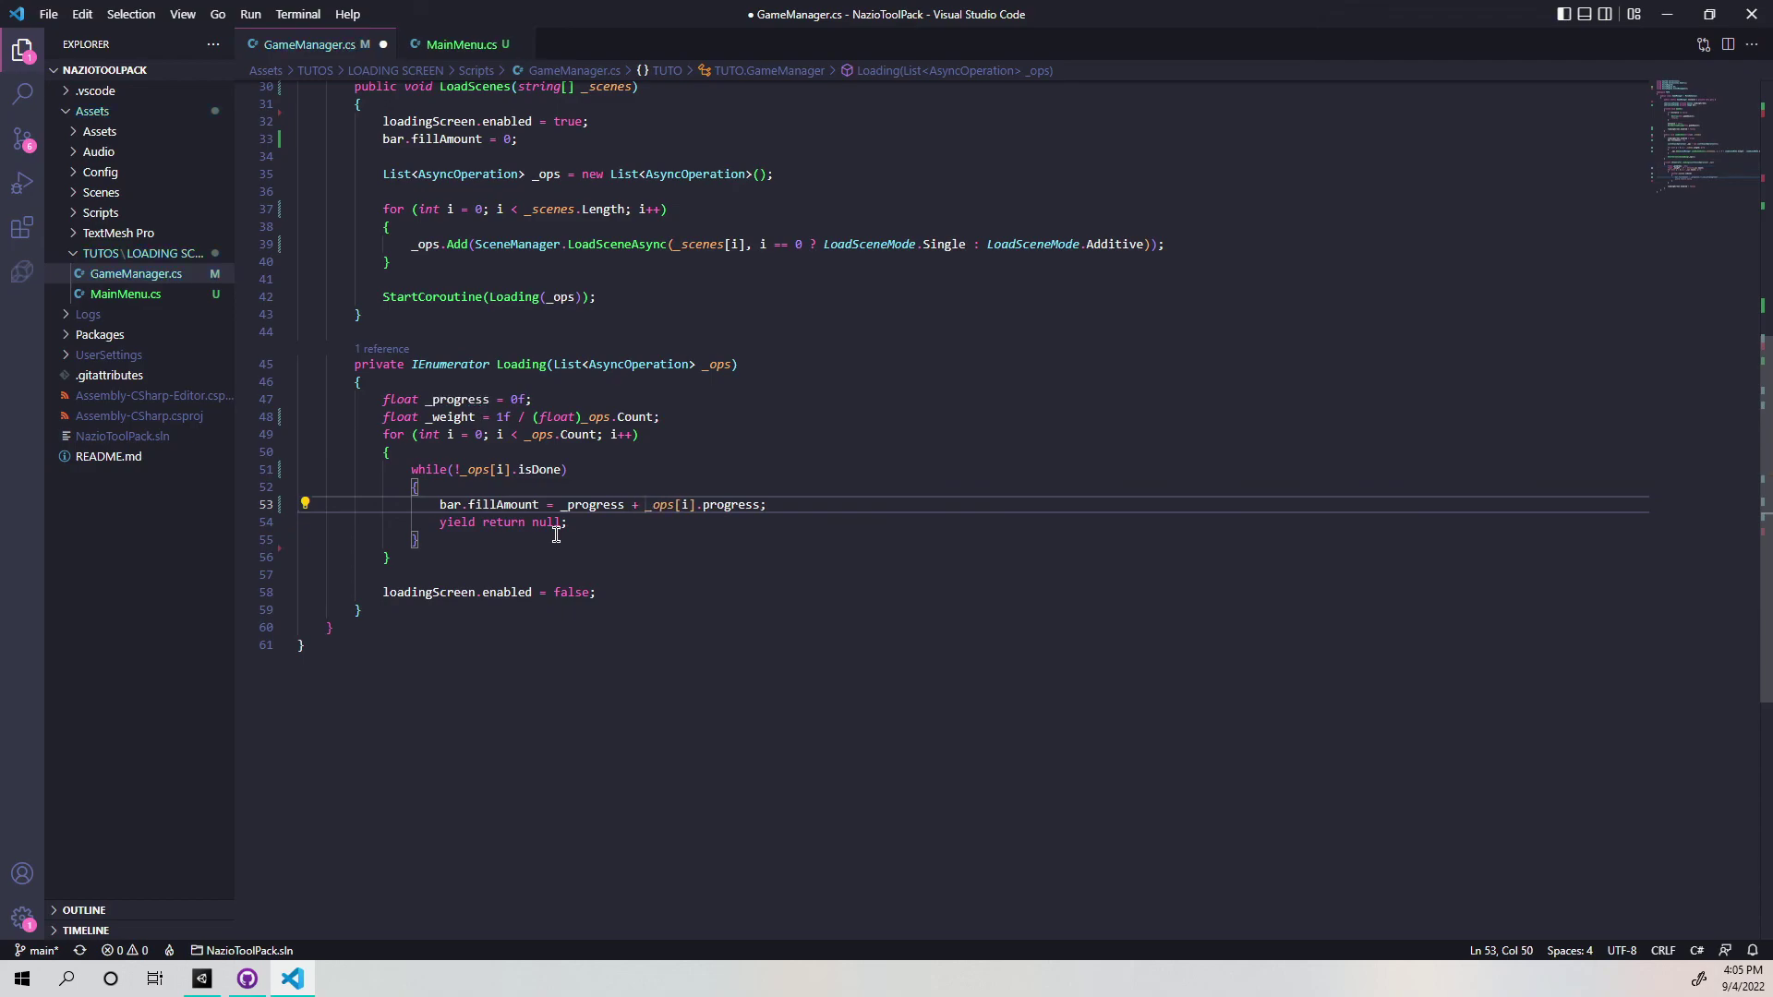
click(760, 505)
text(* _weight)
key(ctrl+s)
After the while loop, add _progress += _weight before testing in Unity.
click(434, 539)
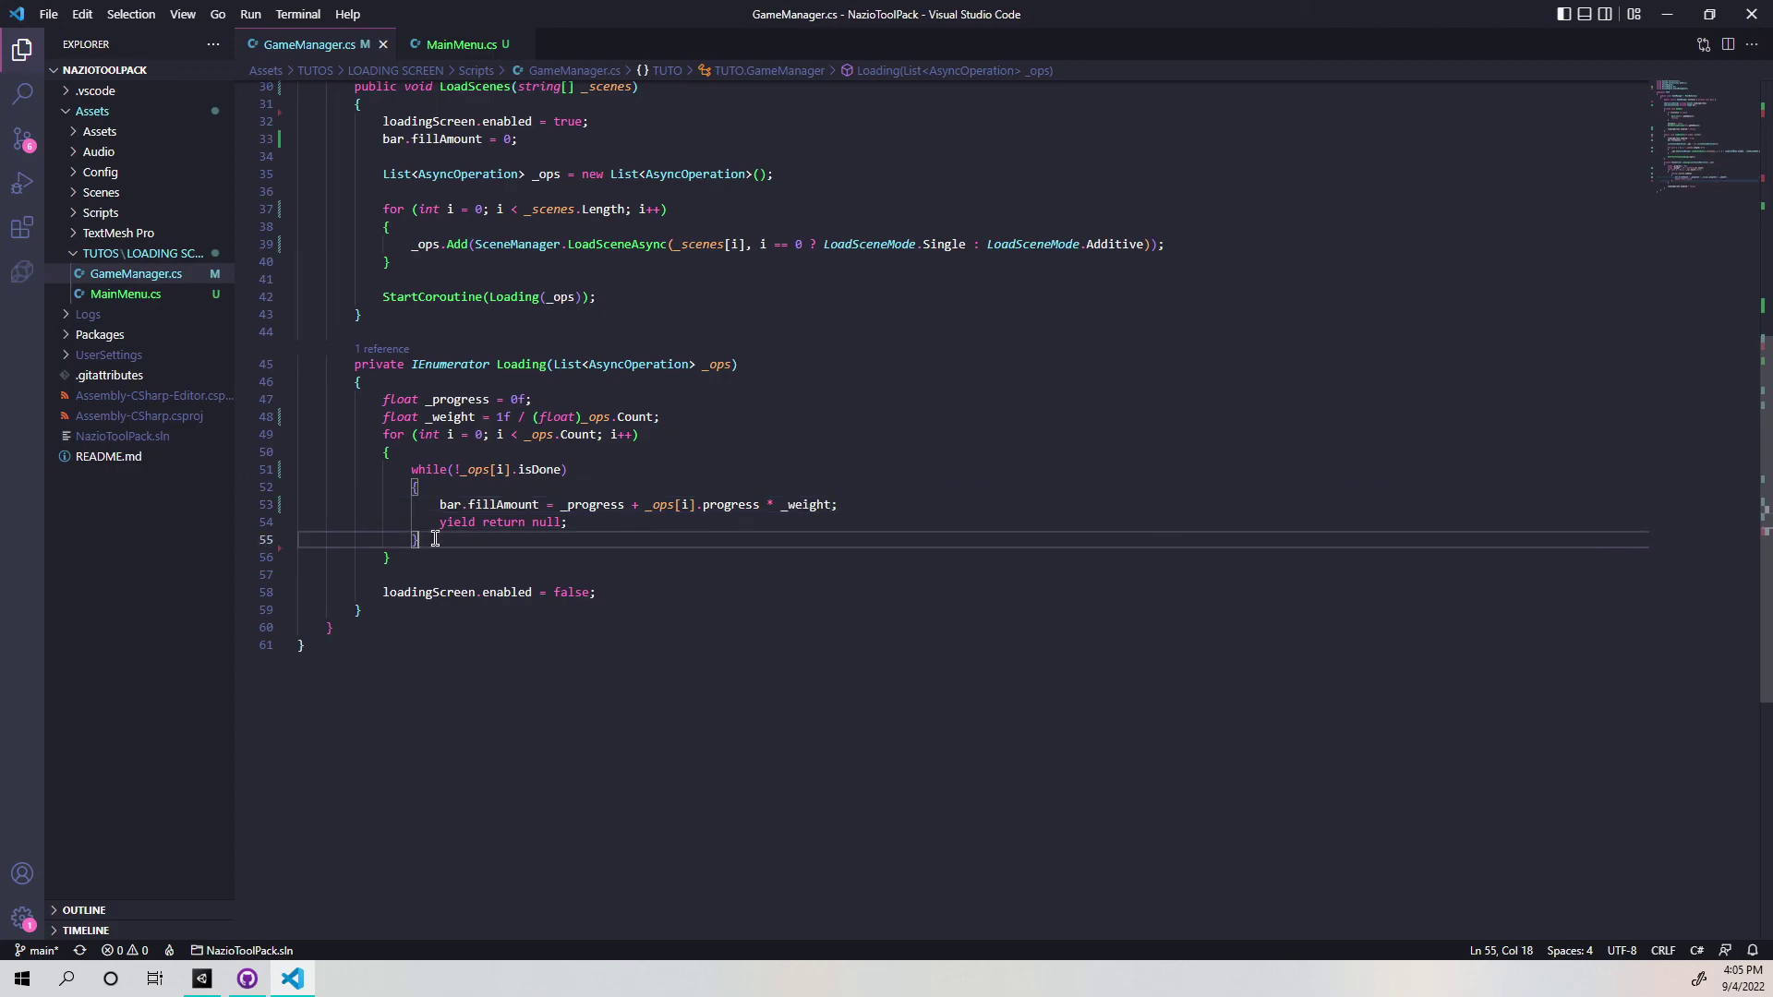
key(Return)
key(Return)
text(_progress +)
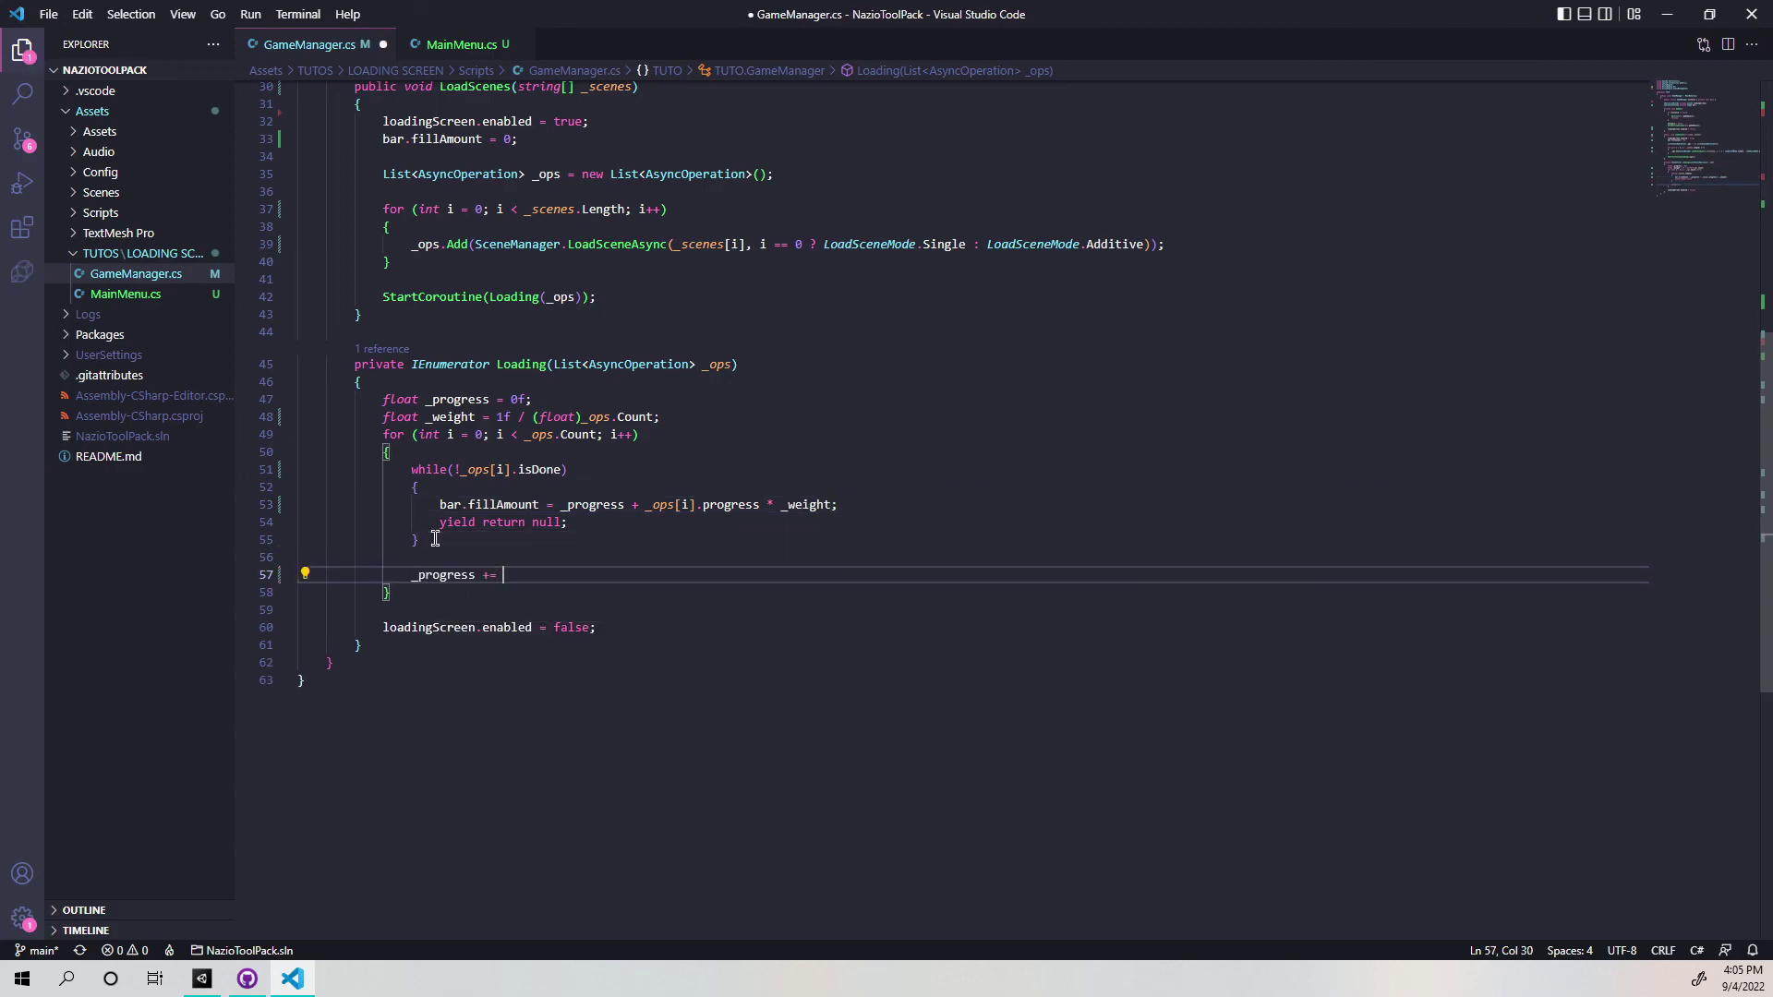
text(= _weight)
key(alt+Tab)
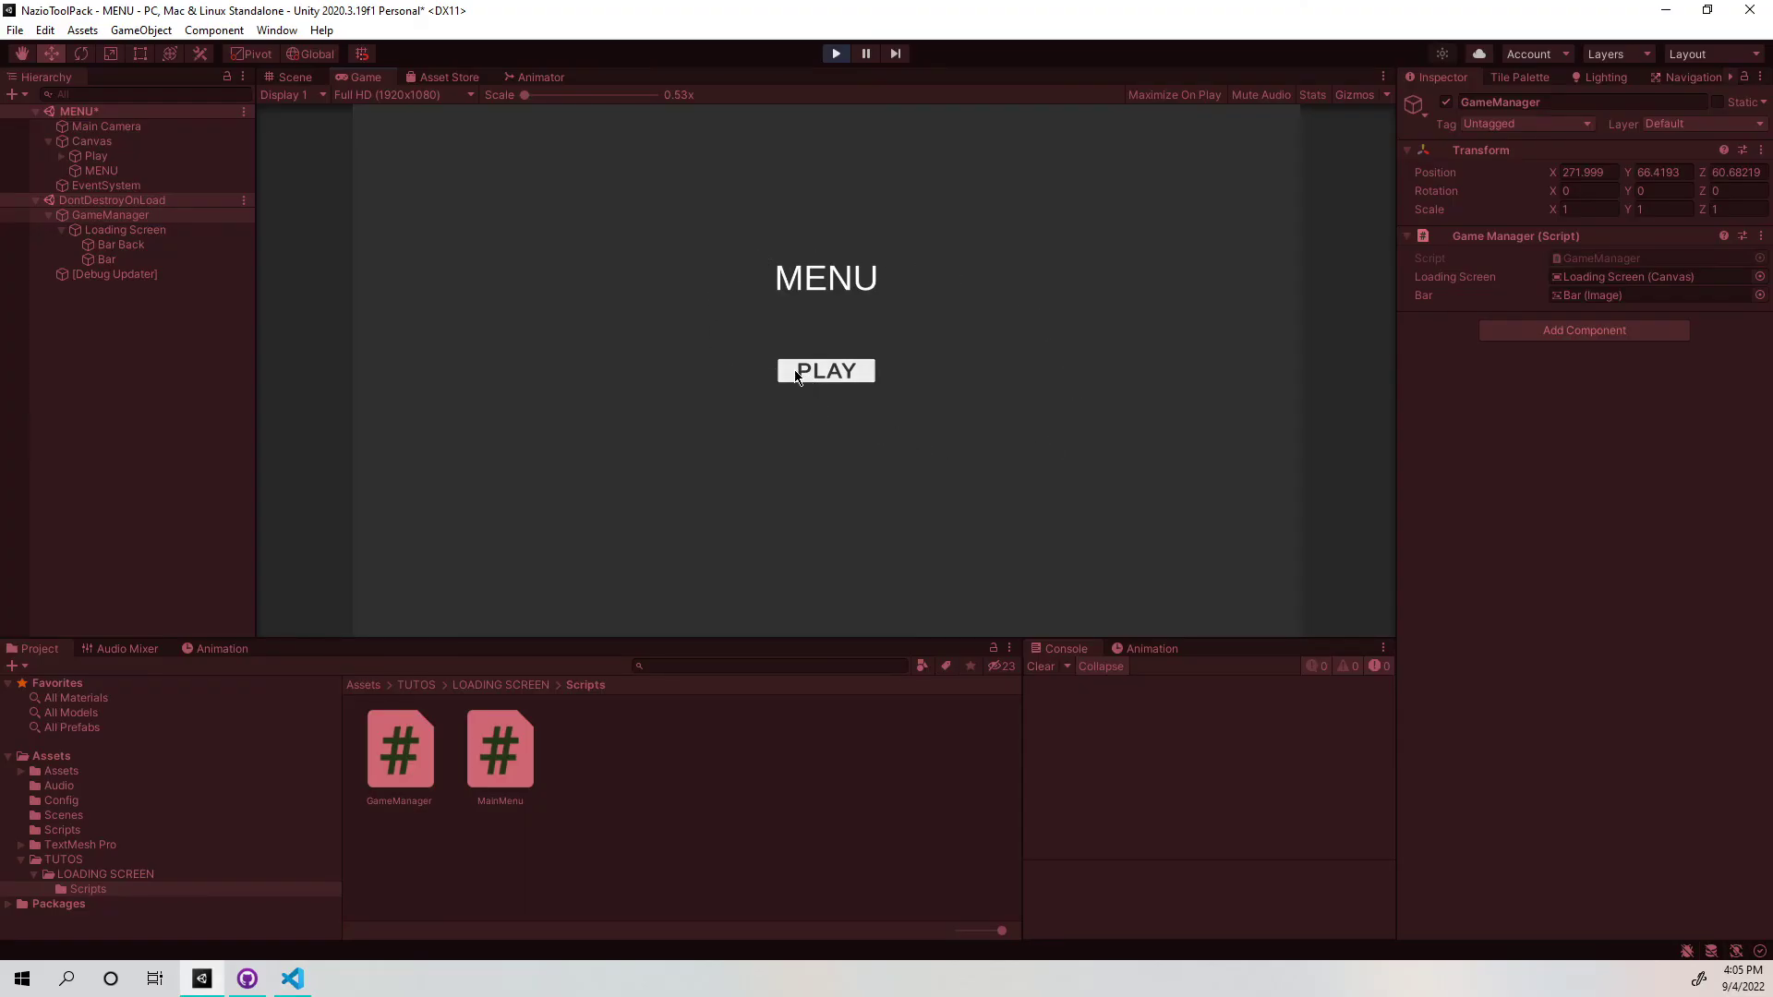
Watch the loading bar fill as PLAY loads the GAME scenes, then exit Play mode.
click(790, 378)
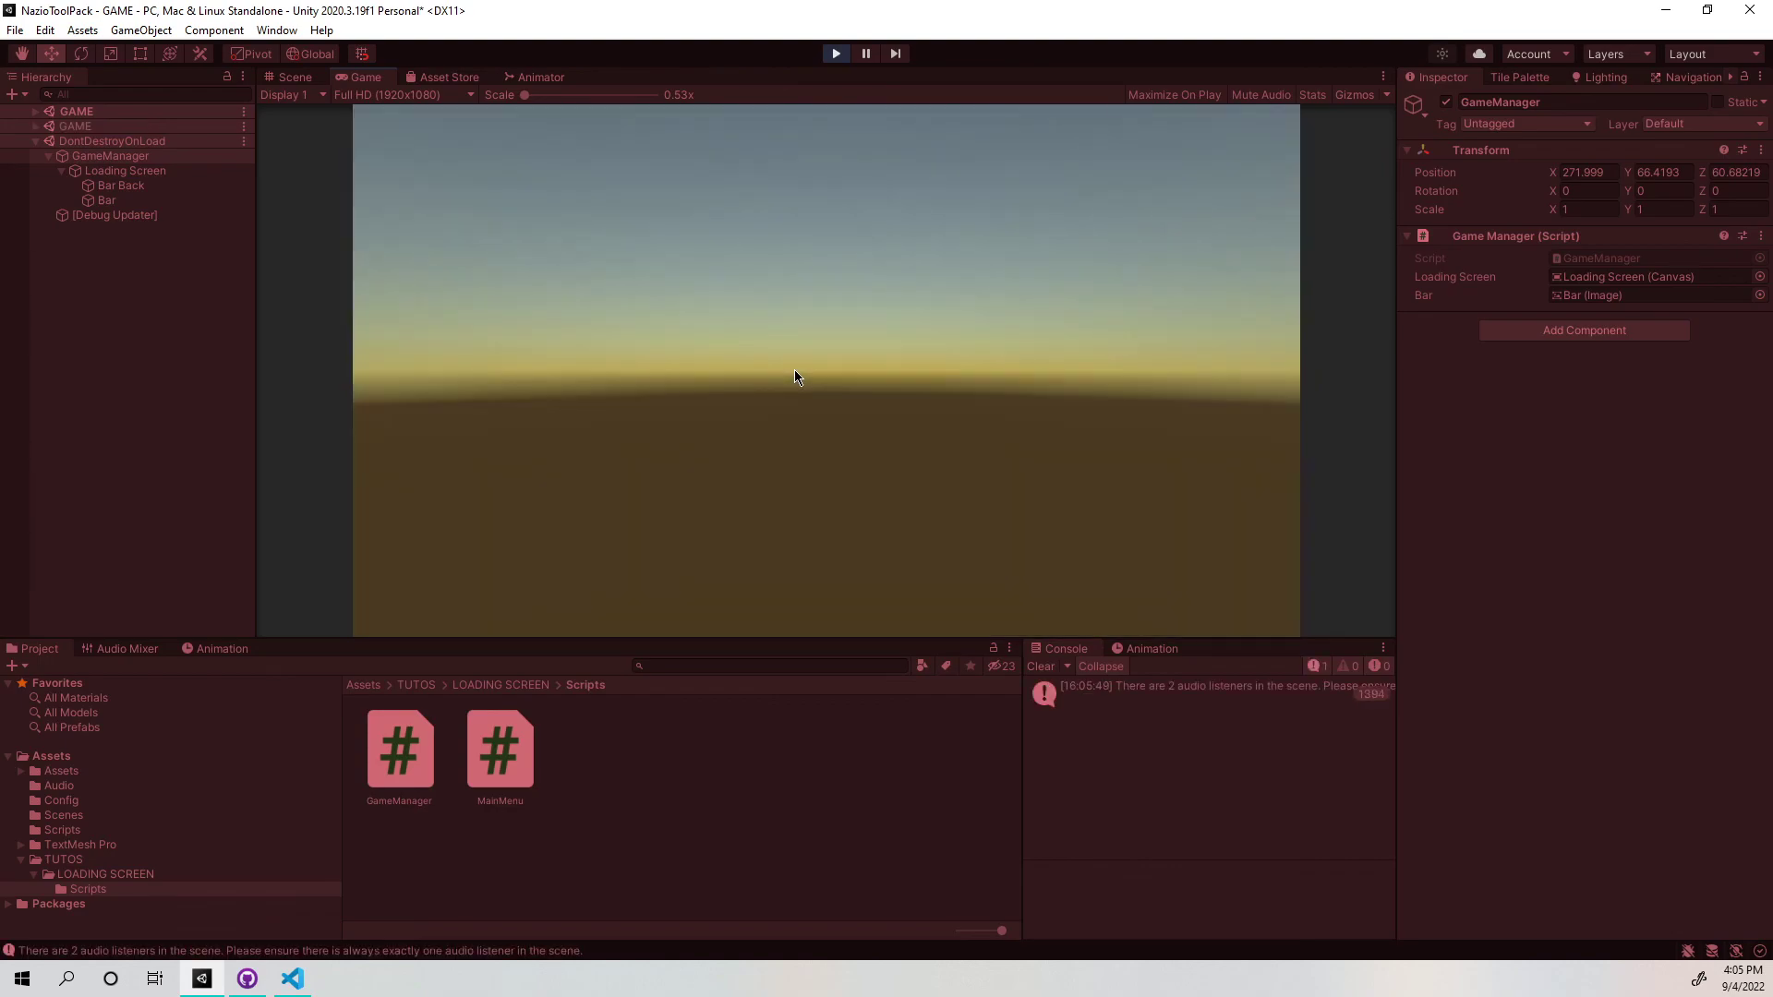
key(ctrl+p)
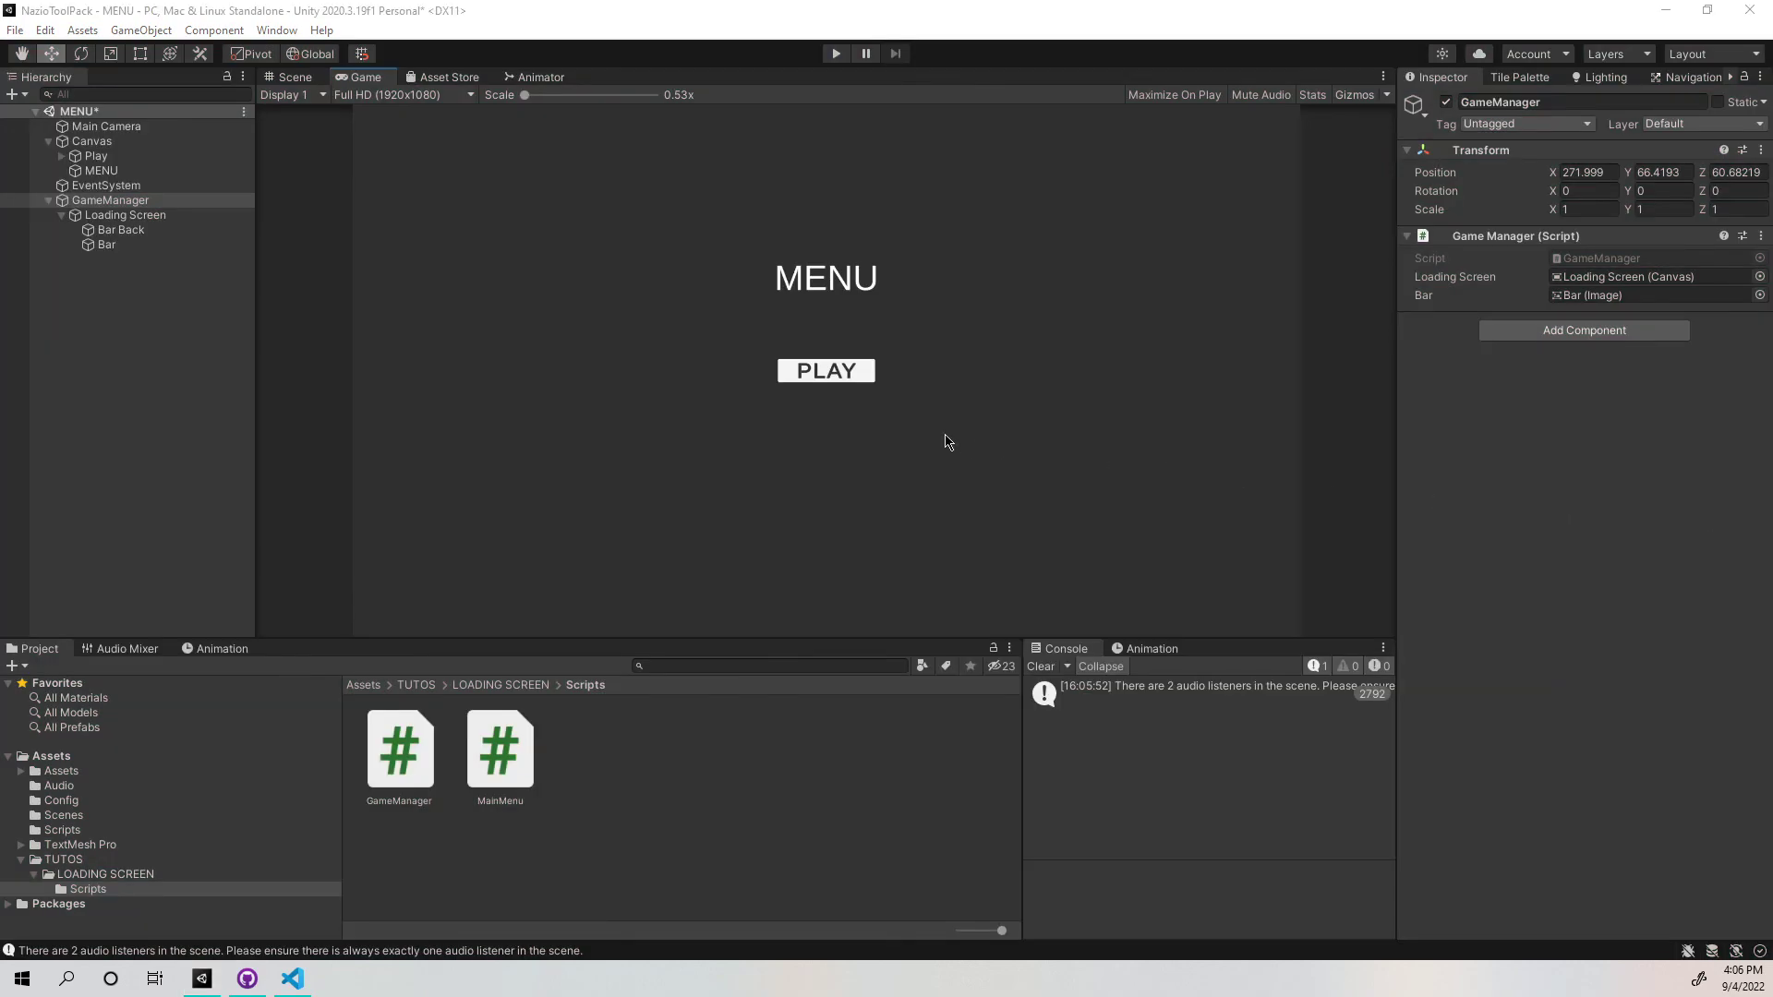